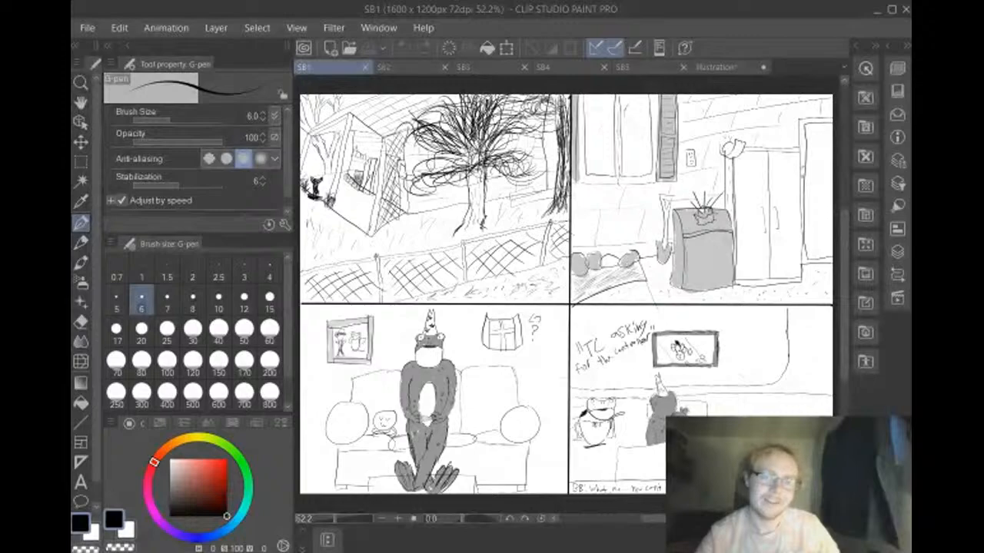
Look through the finished storyboard pages SB2, SB1, SB4, SB3 and SB5
left_click(419, 69)
left_click(361, 67)
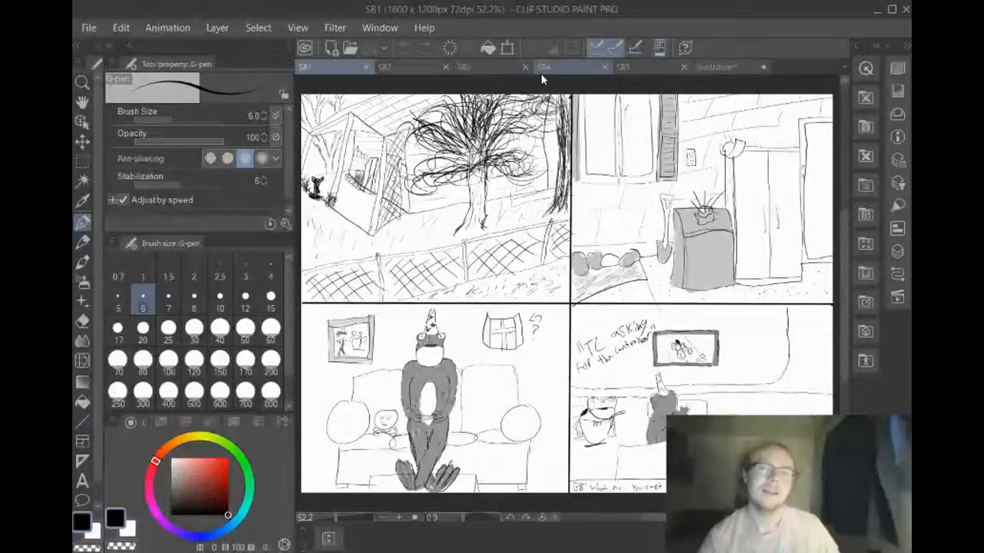
left_click(559, 69)
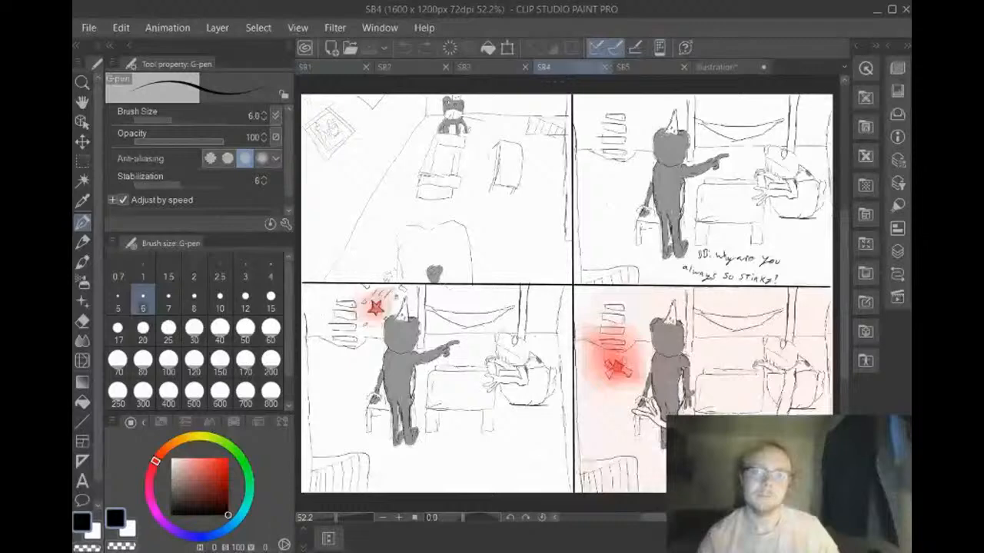
left_click(498, 66)
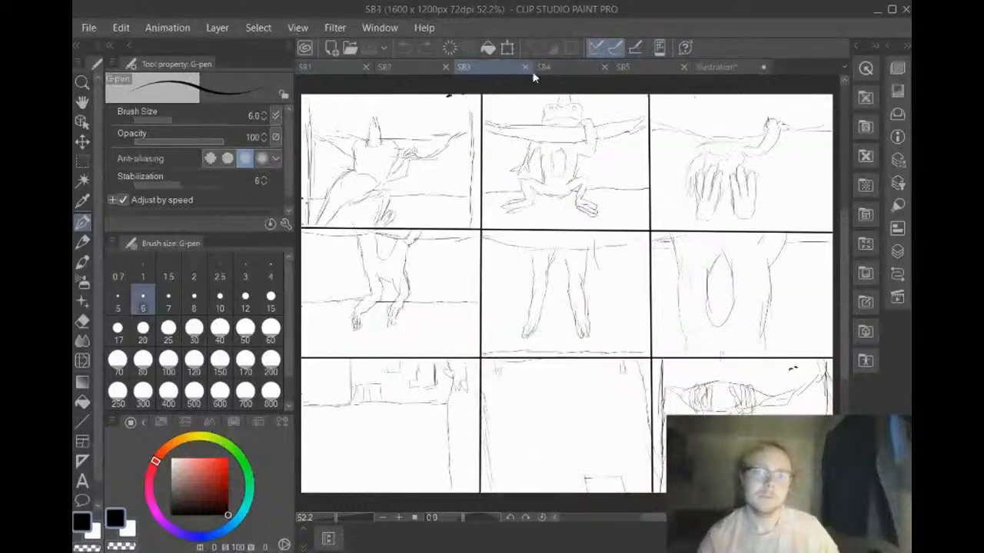
left_click(630, 69)
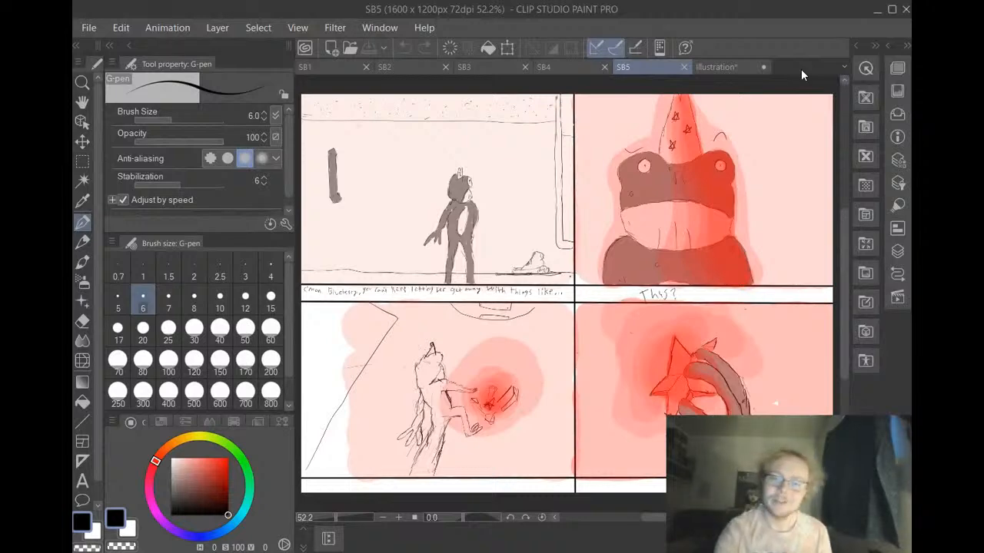
Rule two full-width straight horizontal lines on the Illustration page, just above the middle divider and near the lower edge, forming caption strips under the panels
left_click(723, 67)
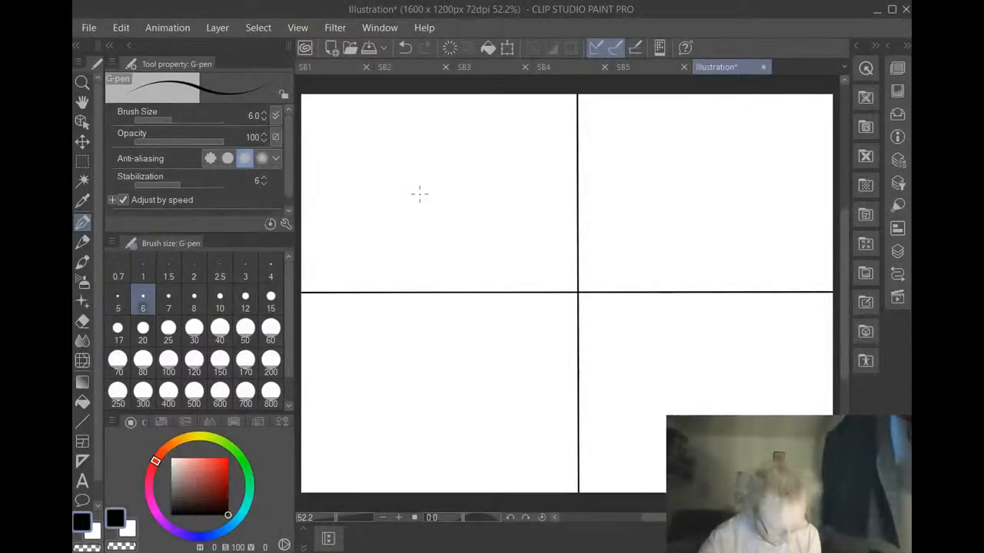
left_click(76, 423)
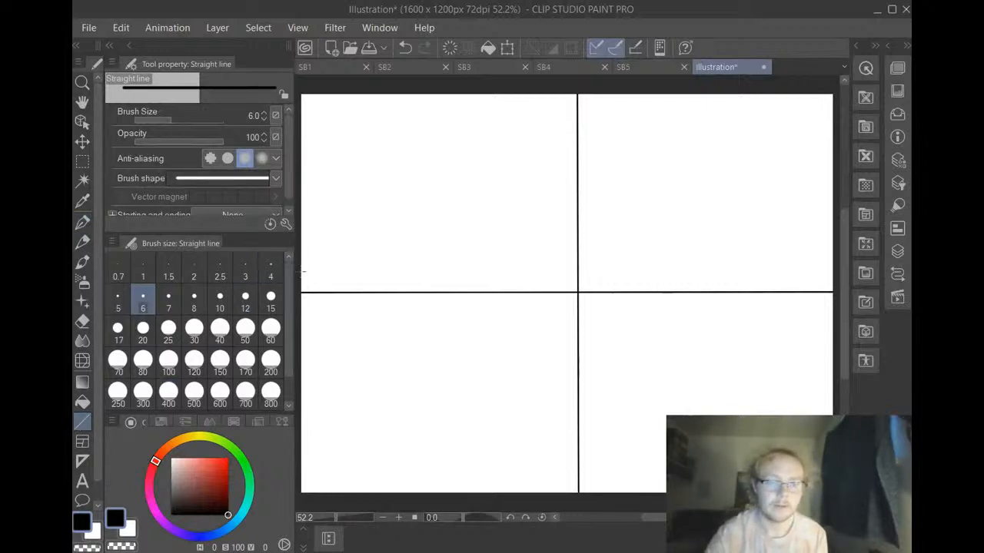
left_click_drag(302, 271, 836, 271)
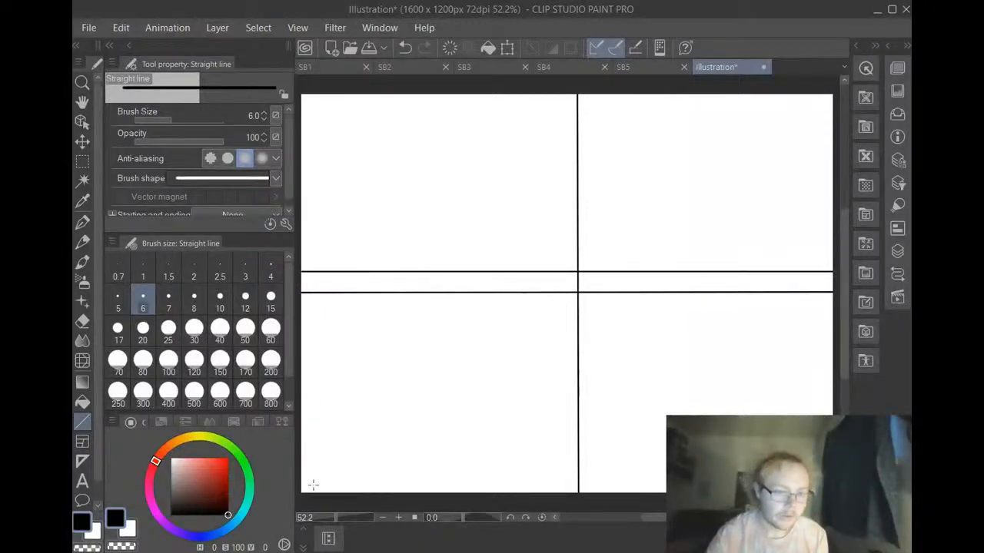
left_click_drag(300, 483, 340, 478)
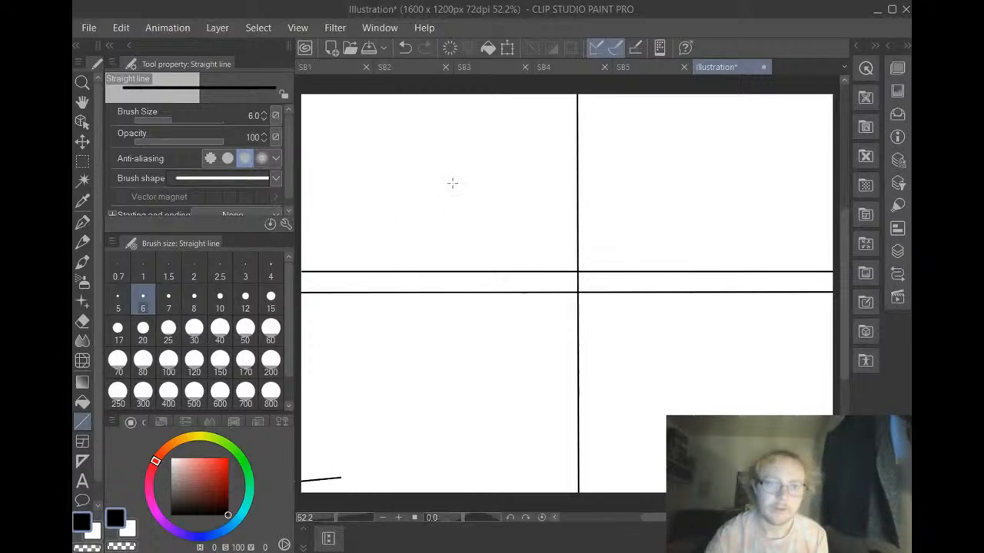
left_click(405, 47)
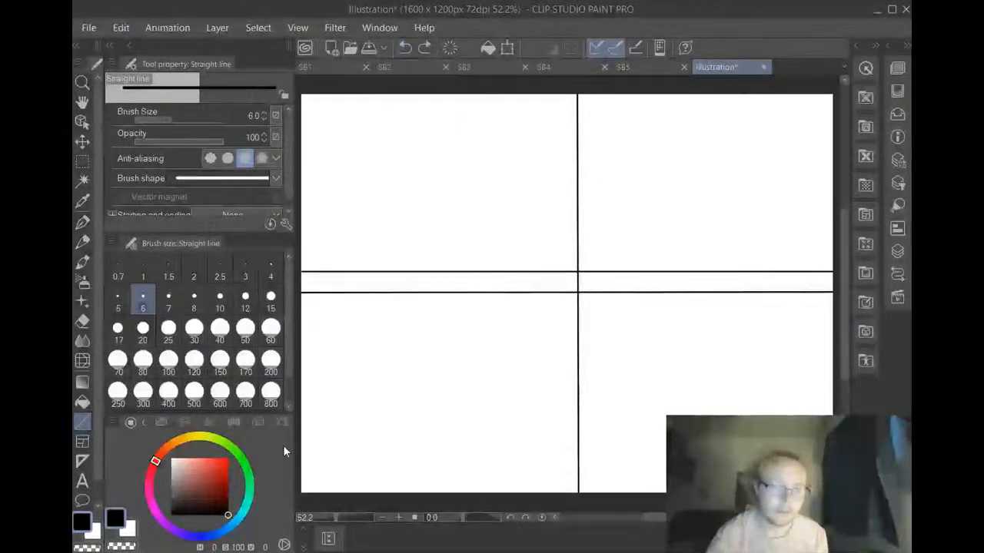
left_click(300, 474)
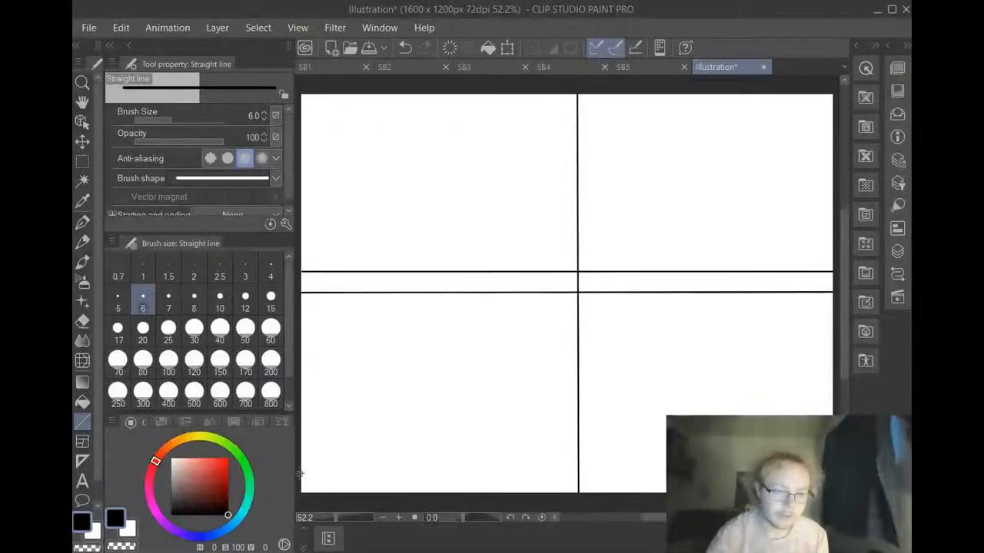
left_click_drag(299, 474, 800, 472)
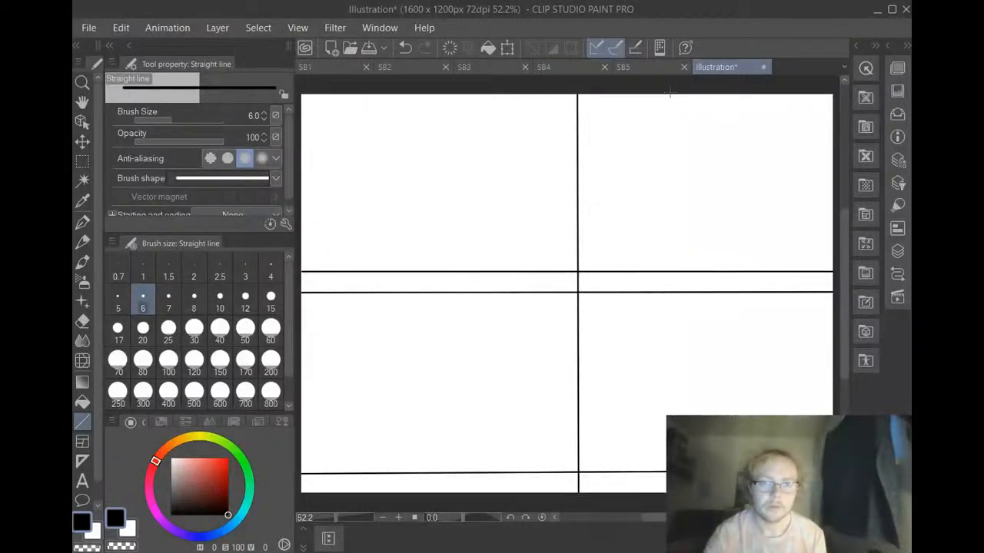
left_click(568, 67)
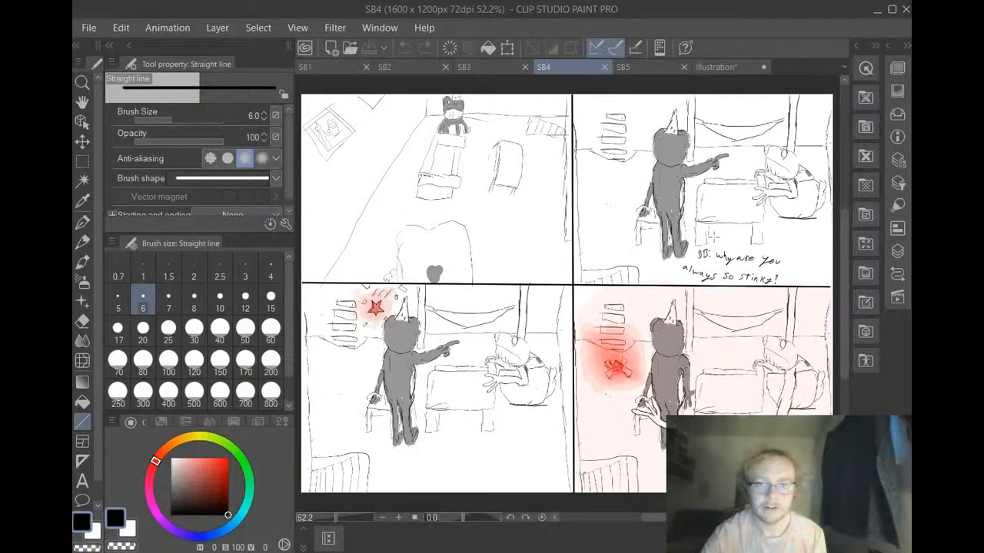
mouse_move(782, 269)
left_mouse_down()
mouse_move(756, 244)
mouse_move(781, 227)
left_mouse_up()
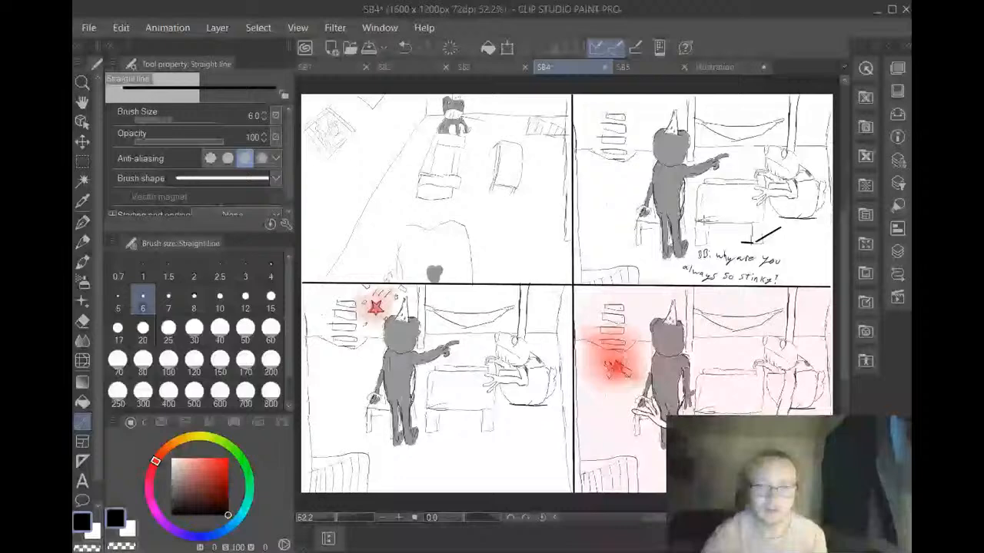
key("ctrl+z")
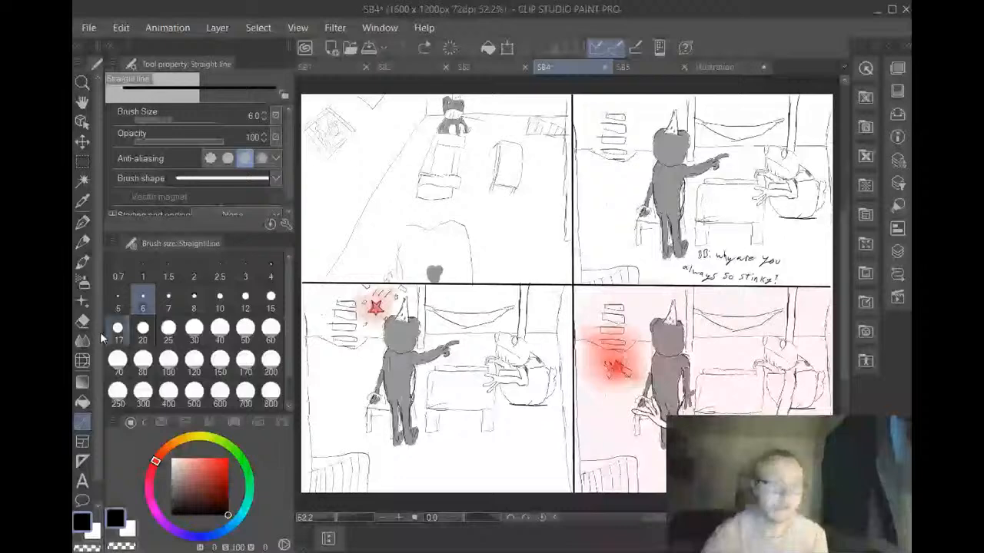
Switch to the G-pen and return to the Illustration page
left_click(83, 221)
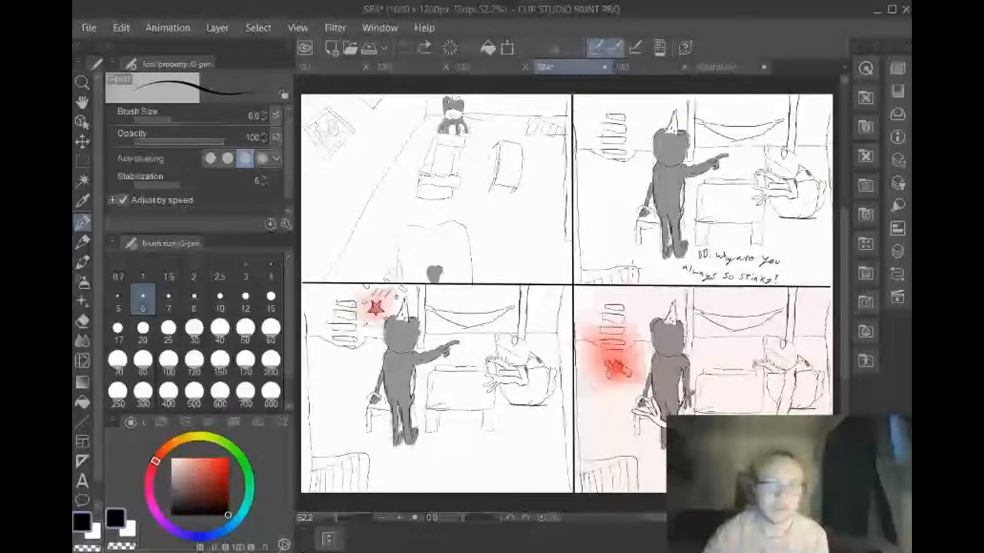
key("ctrl+y")
key("ctrl+z")
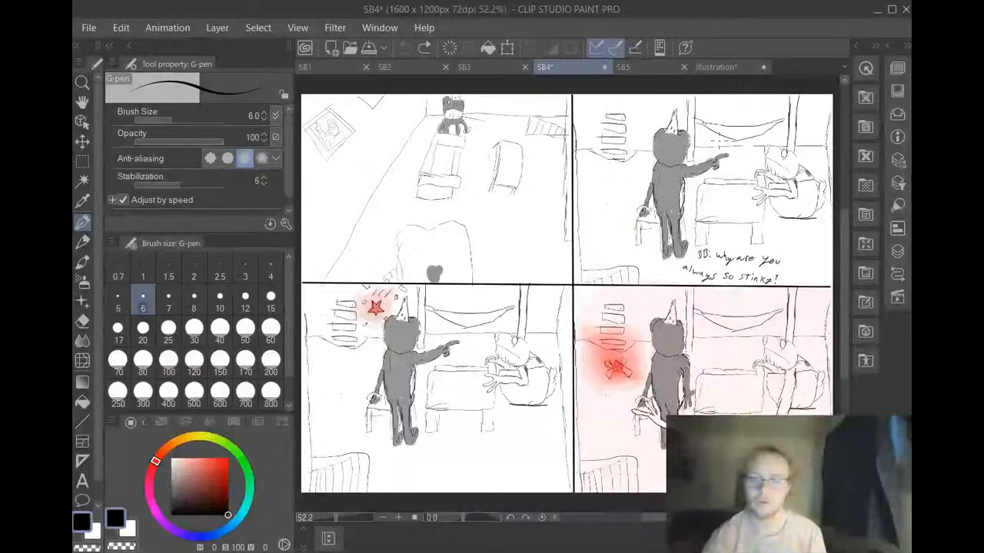
left_click(723, 66)
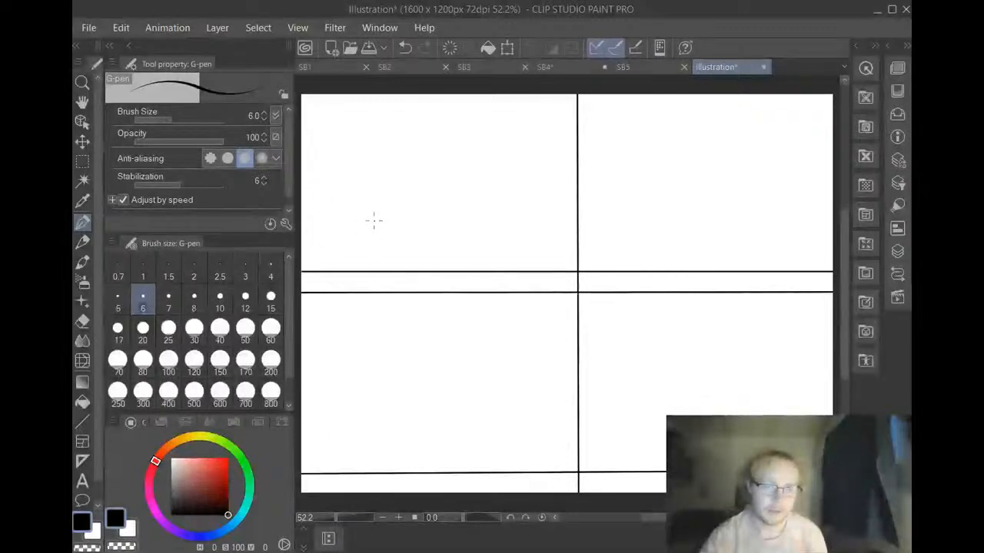
left_click_drag(373, 238, 396, 112)
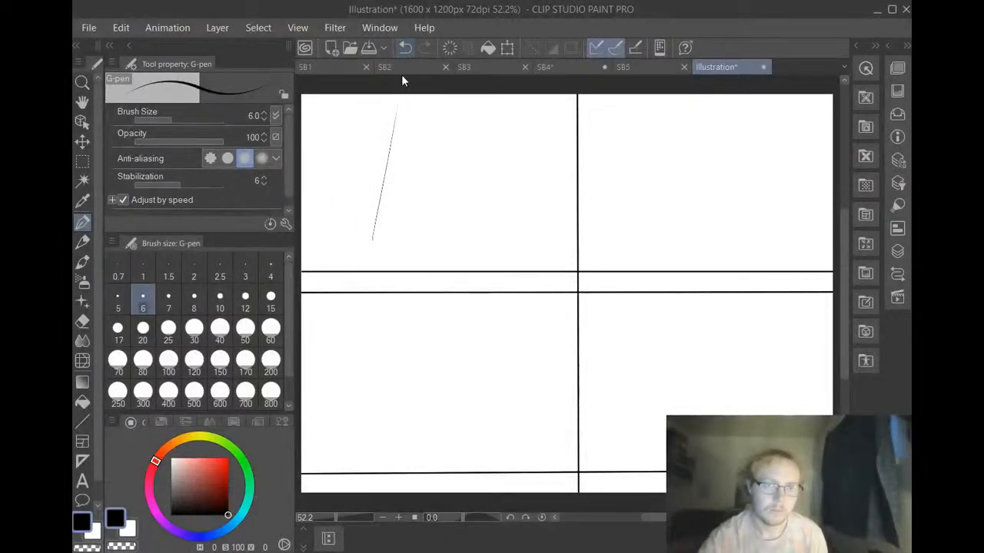
left_click(405, 47)
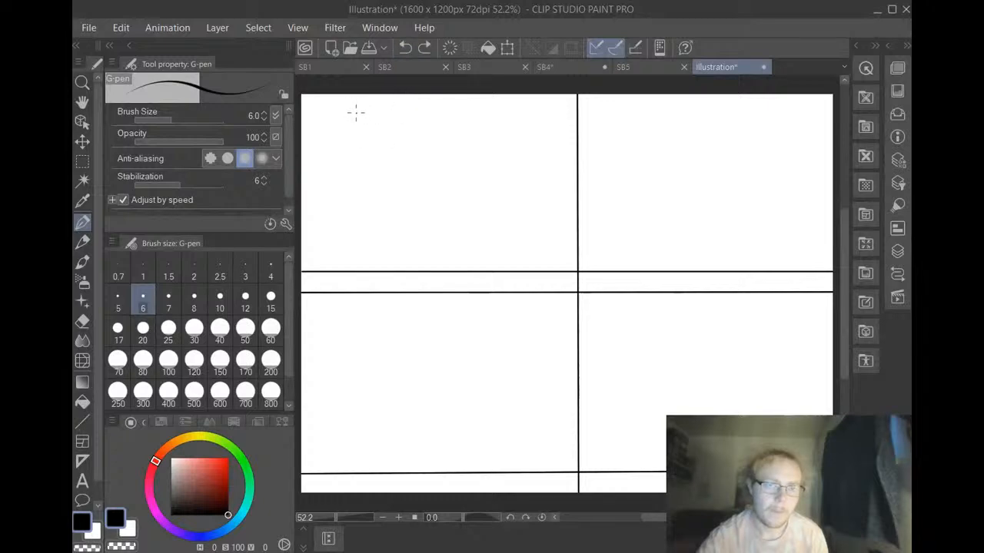
left_click_drag(356, 118, 341, 219)
left_click(405, 48)
Sketch the room in the upper-left panel: a vertical wall edge, upper and lower horizontal lines, stacked shelf lines, and an open table-like outline beside them
left_click_drag(359, 112, 364, 246)
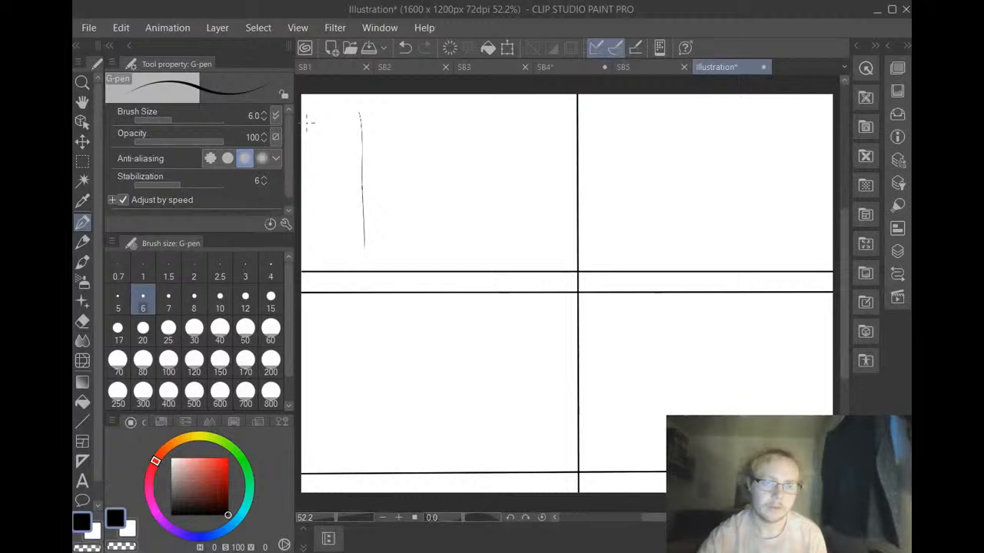
left_click_drag(305, 124, 541, 128)
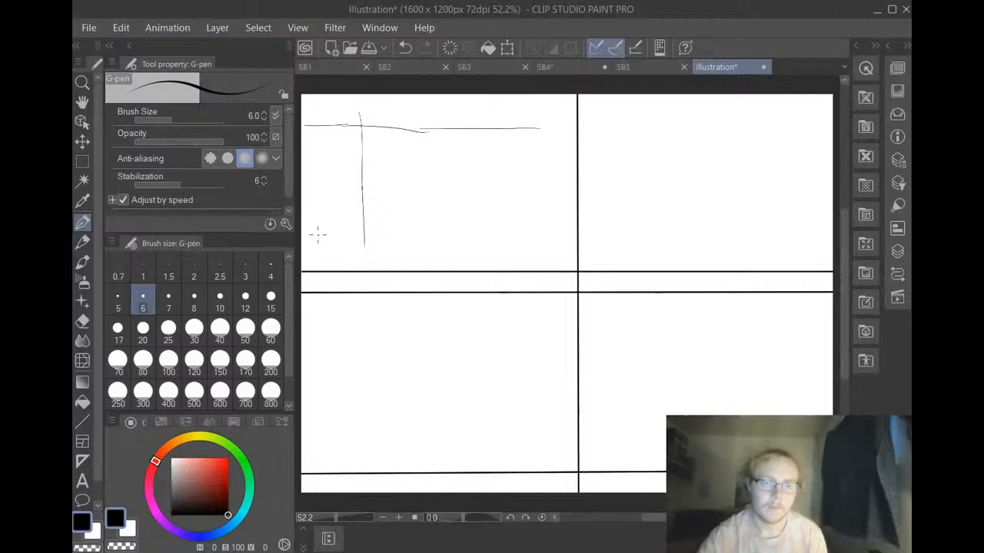
left_click_drag(310, 232, 390, 229)
mouse_move(310, 210)
left_mouse_down()
mouse_move(340, 202)
mouse_move(356, 188)
mouse_move(360, 153)
left_mouse_up()
mouse_move(324, 180)
left_mouse_down()
mouse_move(336, 170)
mouse_move(323, 188)
left_mouse_up()
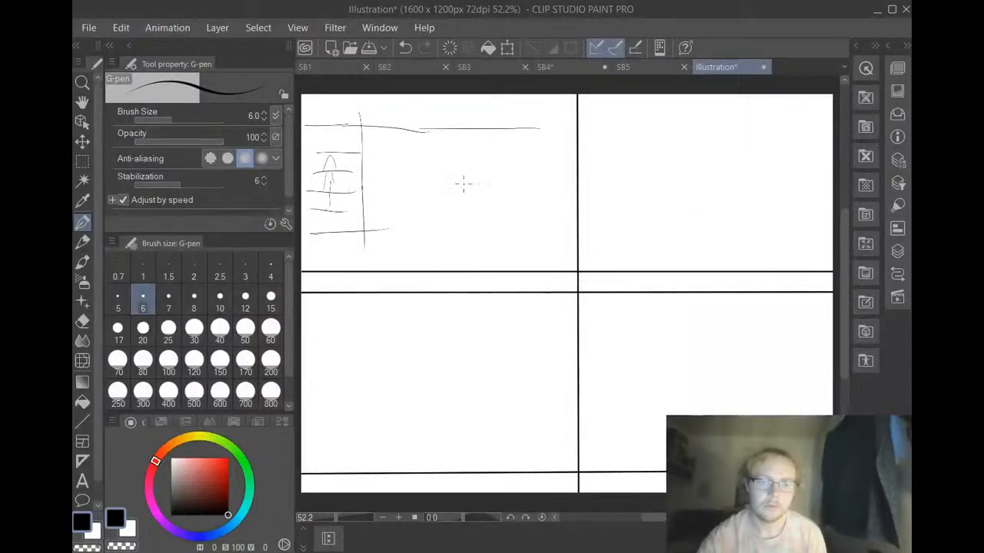
left_click_drag(396, 201, 390, 244)
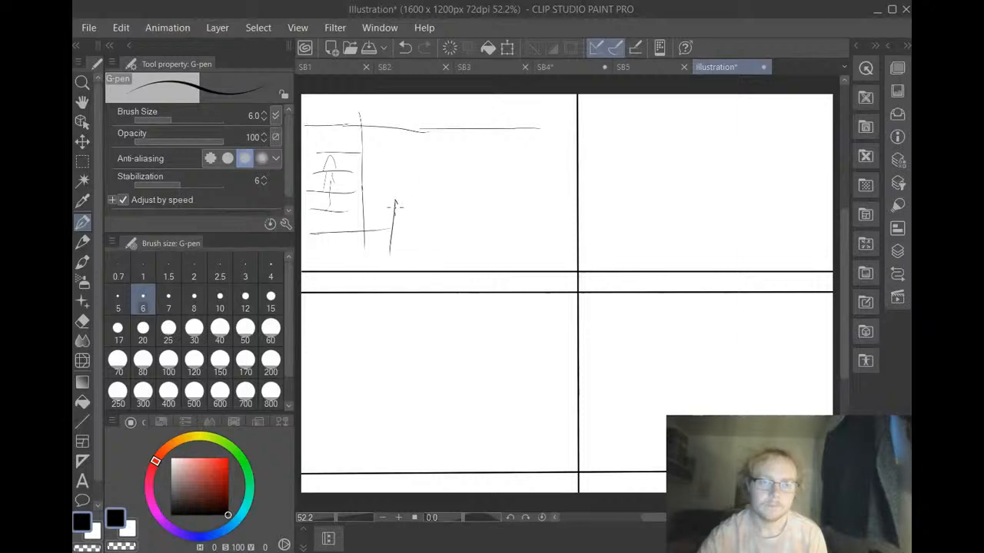
mouse_move(395, 203)
left_mouse_down()
mouse_move(542, 203)
mouse_move(543, 235)
left_mouse_up()
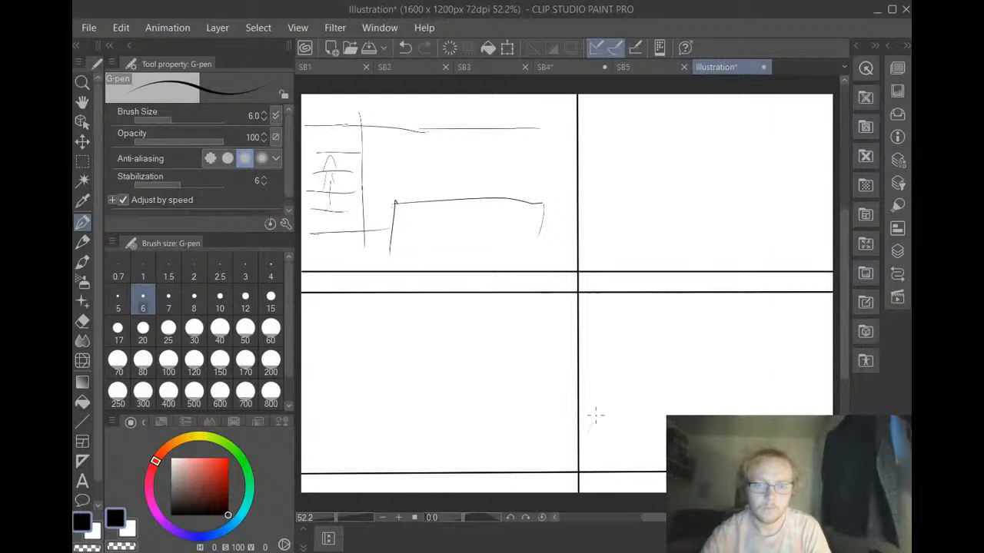
left_click_drag(596, 415, 614, 382)
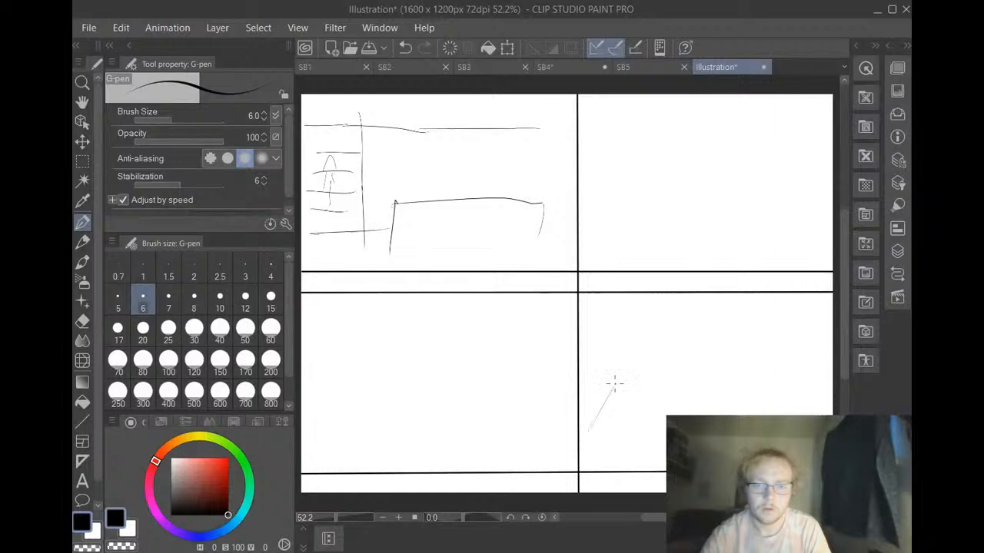
left_click(398, 48)
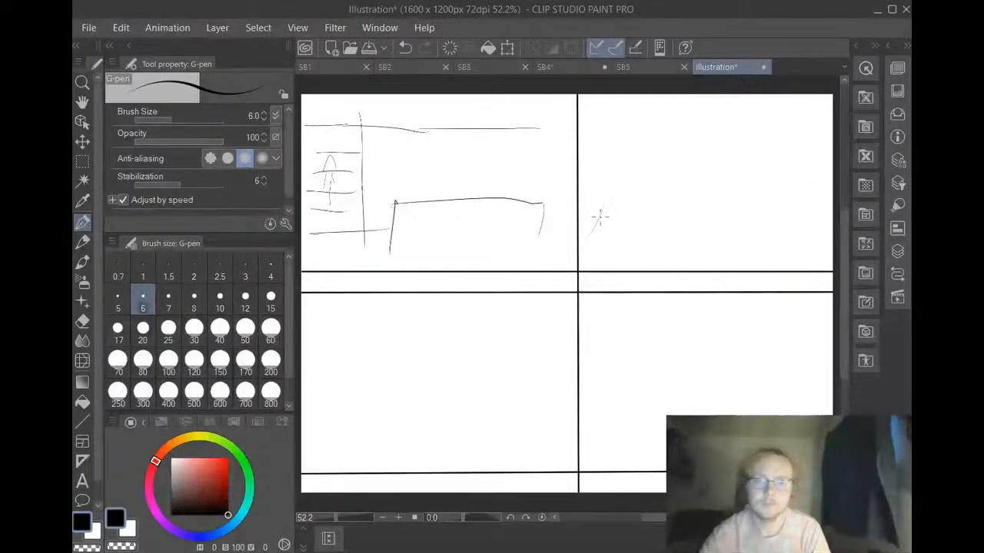
mouse_move(601, 217)
left_mouse_down()
mouse_move(636, 132)
mouse_move(687, 133)
mouse_move(667, 140)
mouse_move(717, 154)
left_mouse_up()
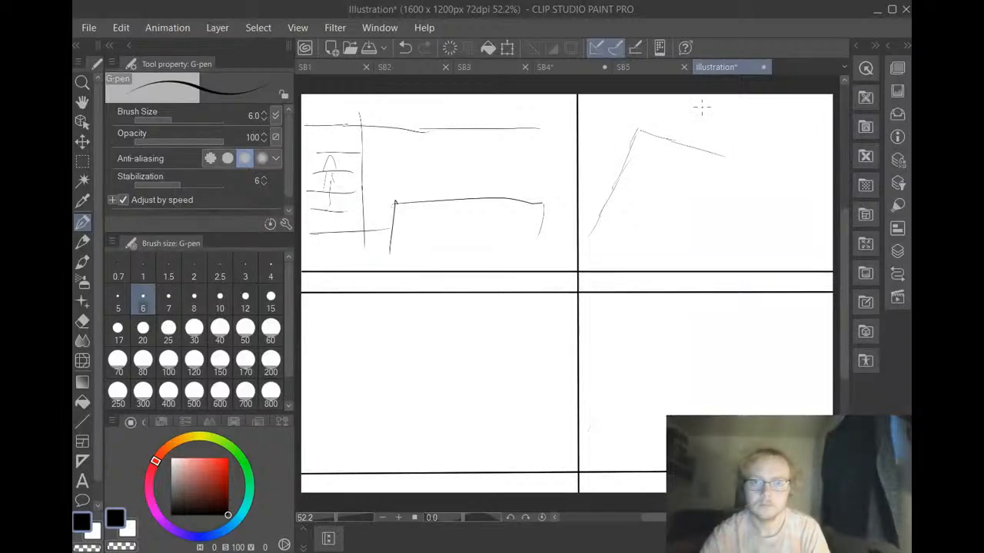
left_click(405, 48)
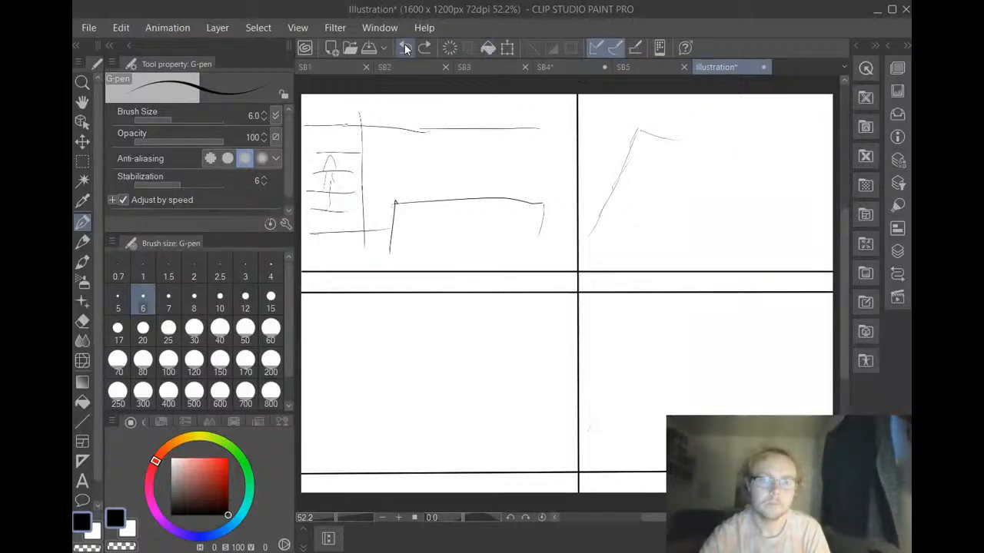
left_click(405, 47)
left_click(405, 46)
left_click(405, 47)
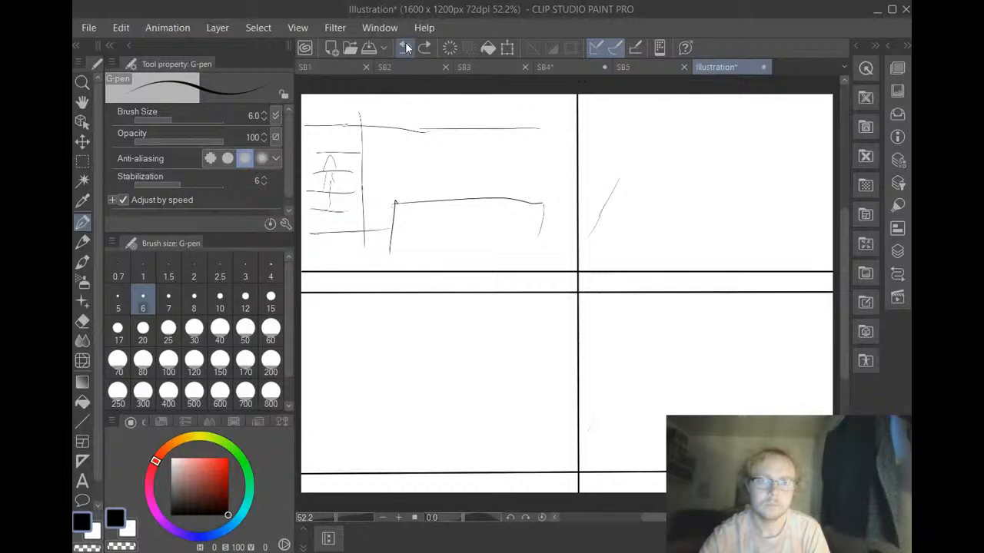
left_click(405, 47)
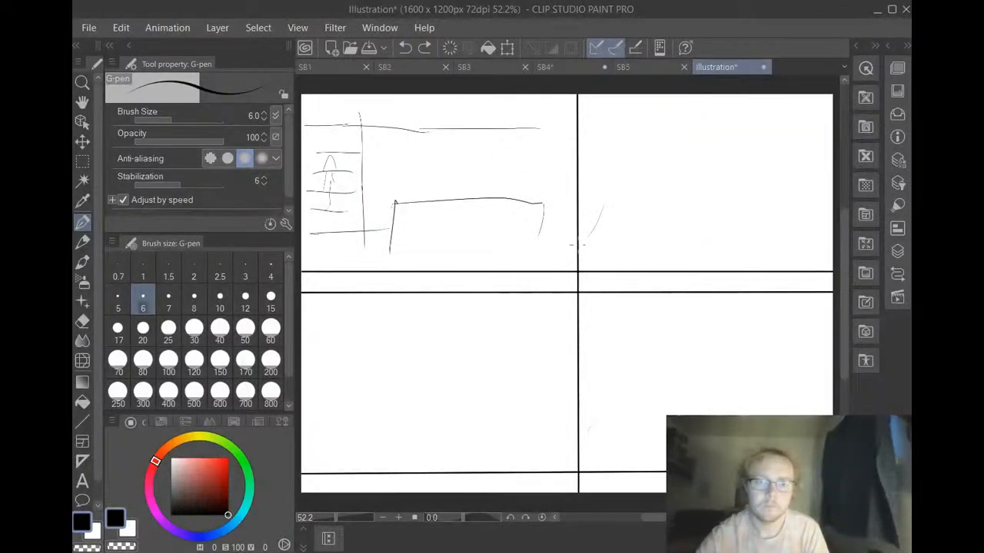
Sketch a slanted left edge and long upper edge in the upper-right panel, with small tabs at the corners and a small boxy shape at the right end
mouse_move(593, 199)
left_mouse_down()
mouse_move(608, 119)
mouse_move(606, 146)
mouse_move(606, 121)
mouse_move(590, 103)
mouse_move(613, 127)
mouse_move(670, 109)
mouse_move(828, 115)
left_mouse_up()
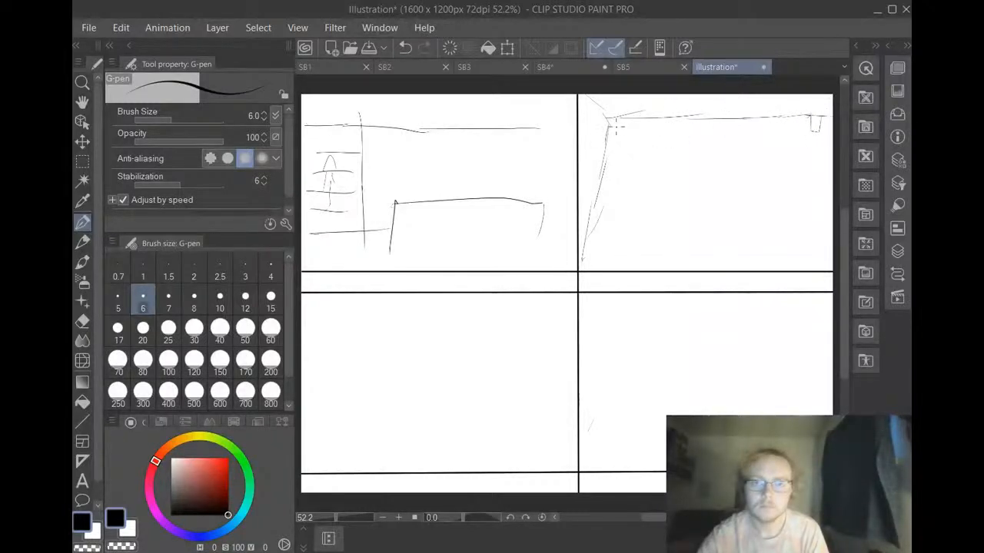
mouse_move(606, 126)
left_mouse_down()
mouse_move(621, 129)
mouse_move(613, 144)
mouse_move(623, 143)
left_mouse_up()
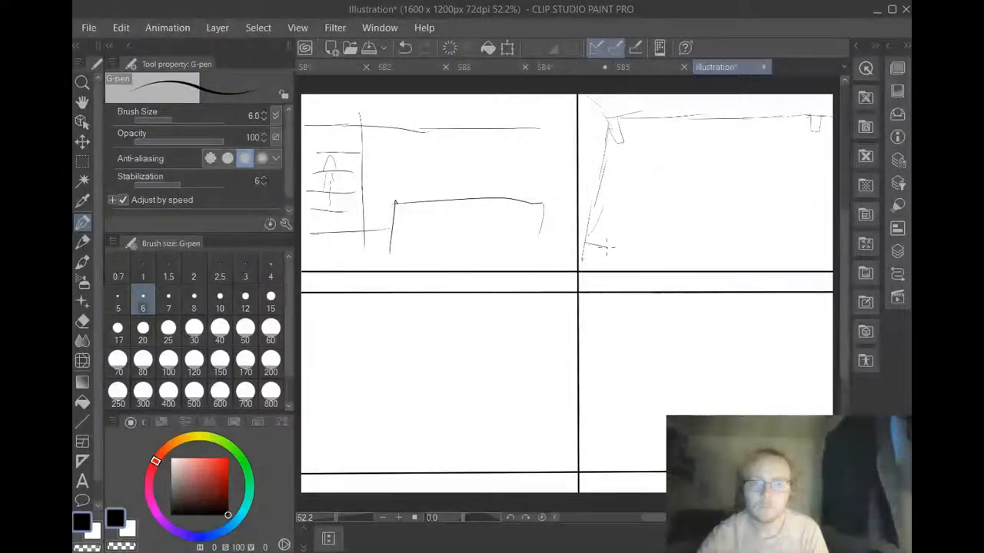
left_click_drag(584, 243, 604, 252)
left_click(405, 48)
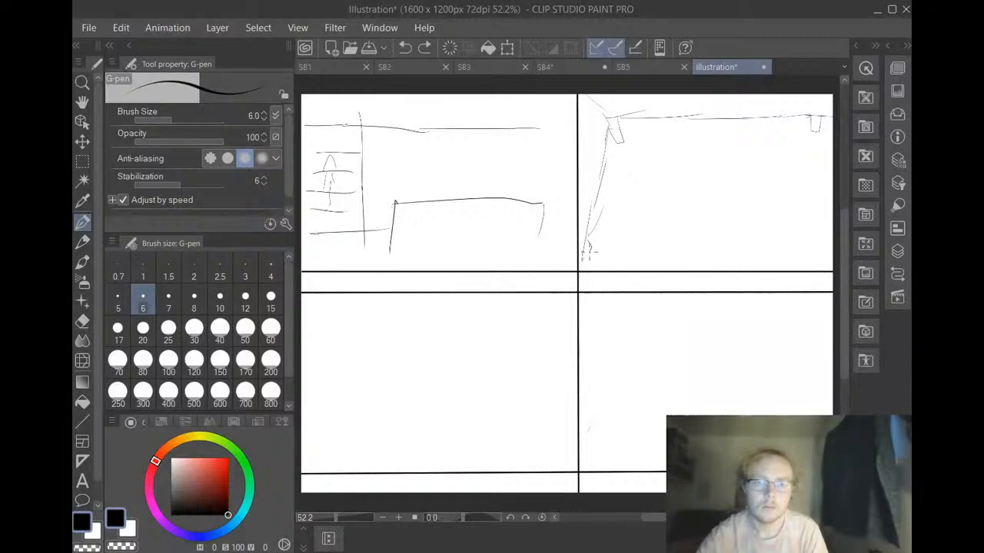
left_click_drag(590, 237, 586, 254)
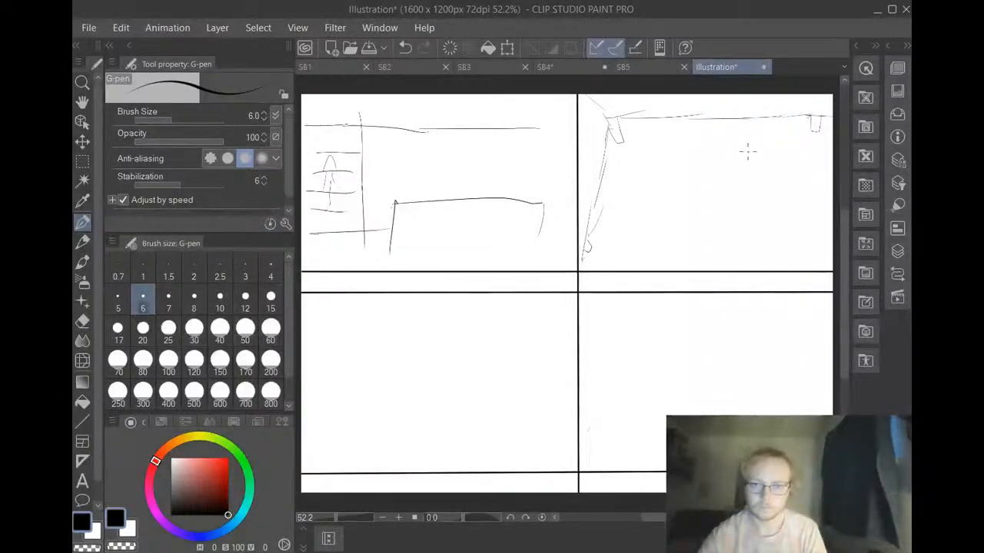
mouse_move(792, 129)
left_mouse_down()
mouse_move(794, 157)
mouse_move(816, 144)
mouse_move(820, 153)
mouse_move(800, 139)
mouse_move(803, 107)
mouse_move(789, 113)
mouse_move(822, 103)
mouse_move(798, 115)
left_mouse_up()
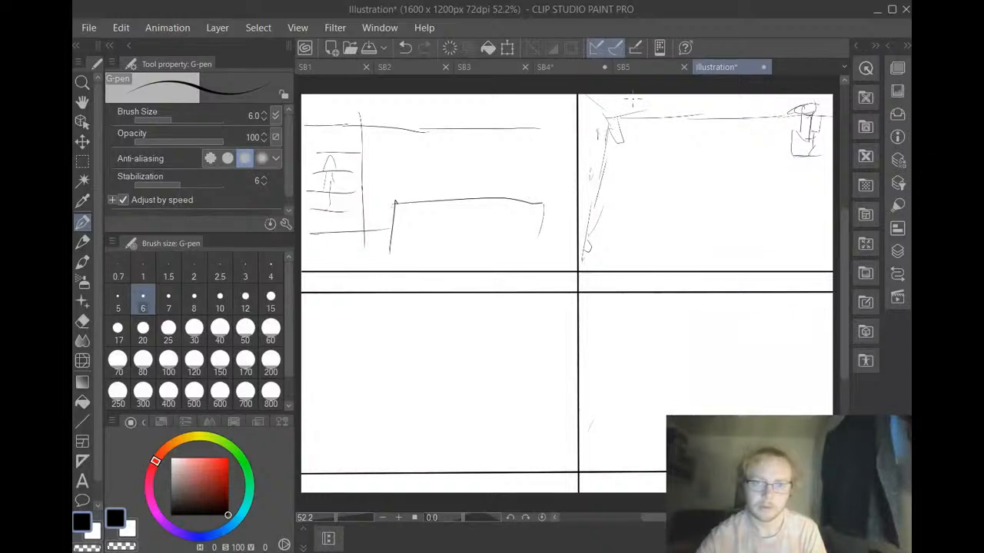
Add two small marks above the long edge in the upper-right panel, check the SB1 page for reference, and return to the Illustration page
left_click_drag(635, 99, 677, 103)
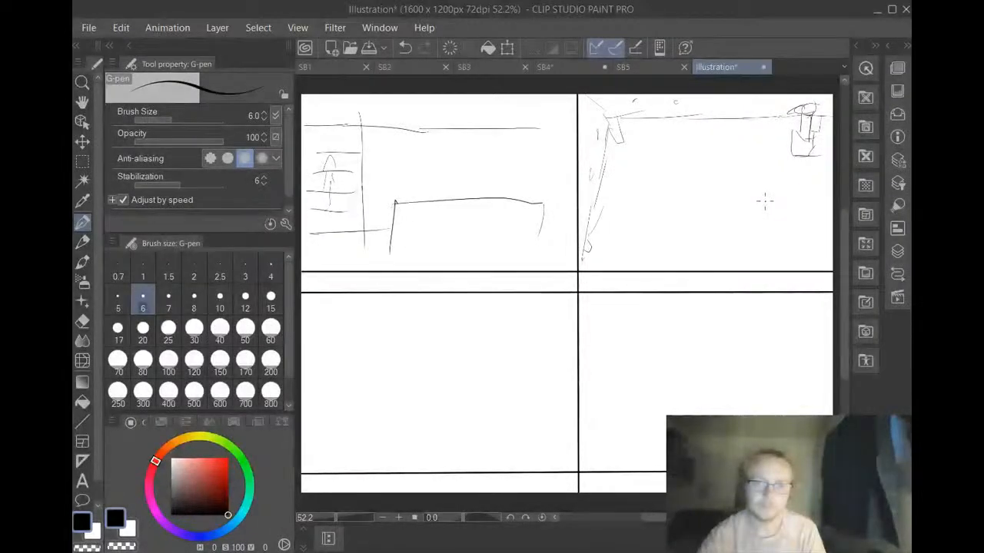
left_click_drag(355, 67, 311, 66)
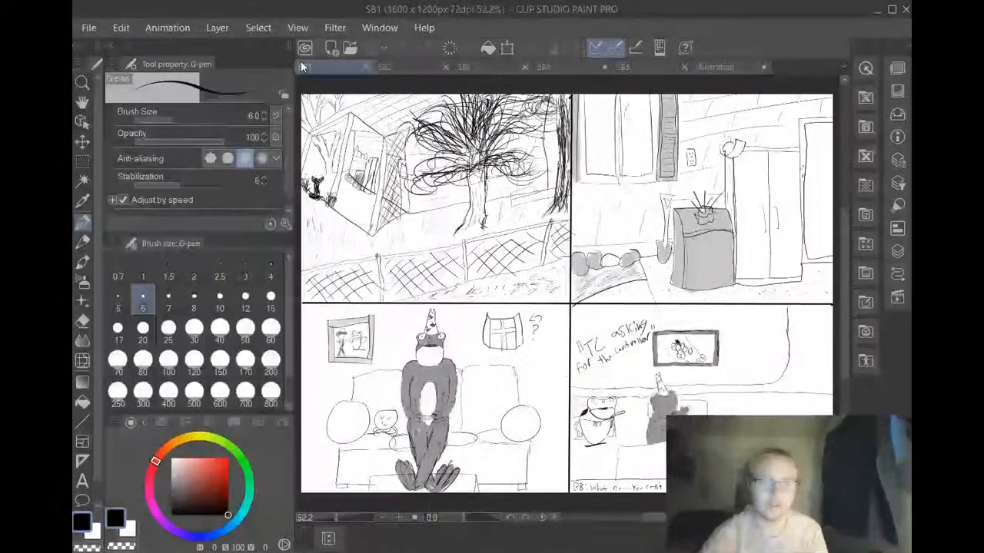
left_click(714, 67)
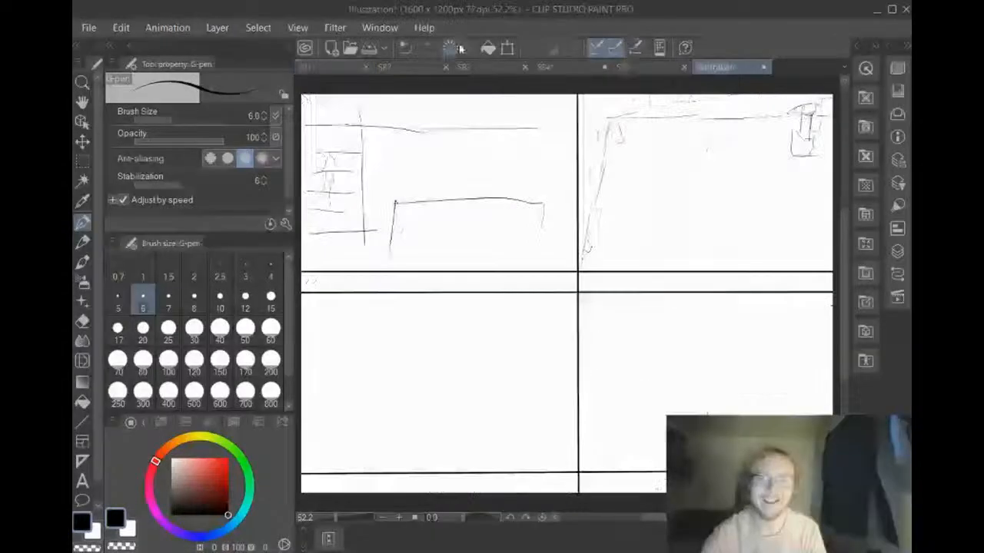
Undo the upper-right panel's sketch strokes, removing the small marks, boxy shape, corner tabs, long upper edge and slanted edge
left_click(404, 48)
left_click(406, 48)
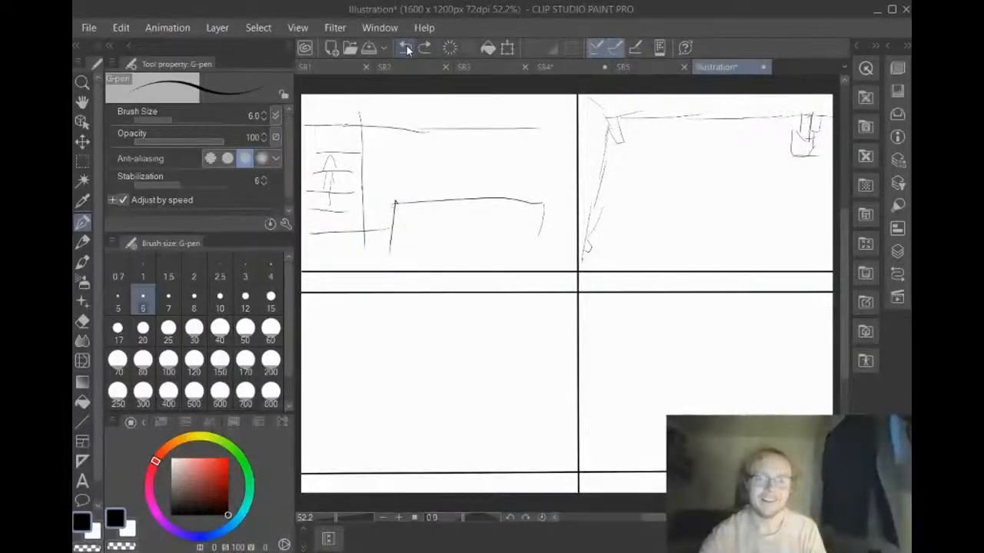
left_click(408, 50)
left_click(406, 49)
left_click(403, 49)
left_click(403, 49)
left_click(405, 48)
left_click(405, 49)
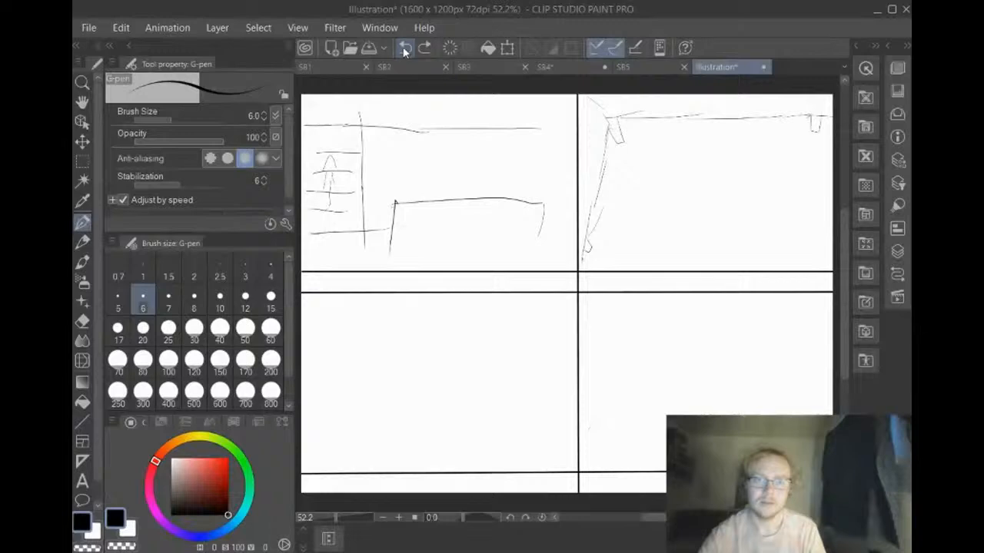
left_click(407, 46)
left_click(406, 46)
left_click(404, 46)
left_click(403, 46)
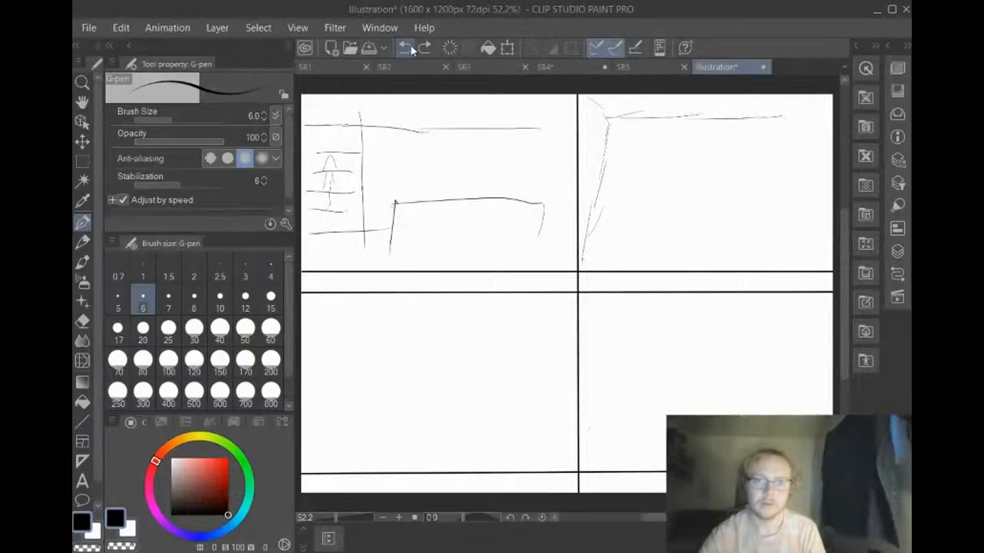
left_click(406, 47)
left_click(409, 47)
left_click(411, 47)
left_click(413, 46)
left_click(419, 48)
left_click(421, 47)
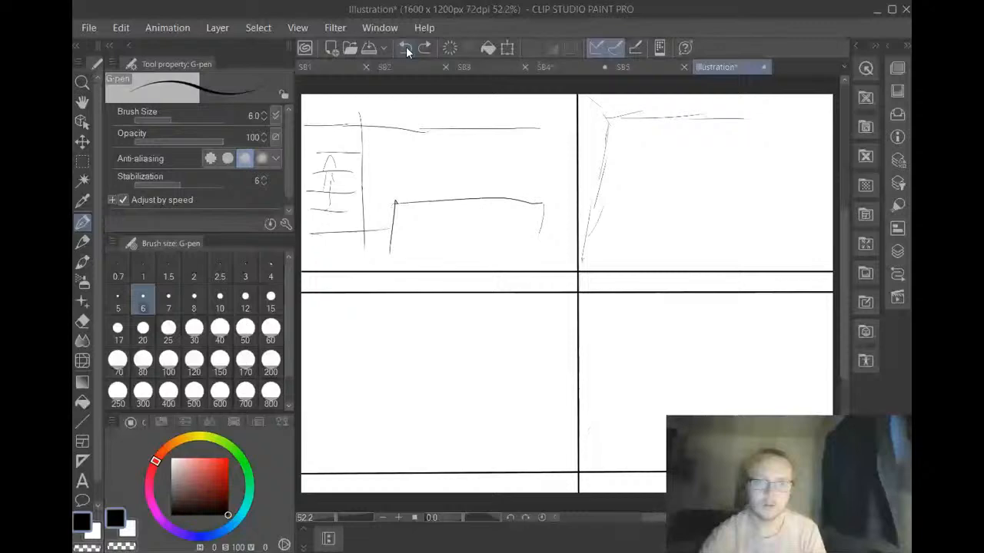
left_click(406, 47)
left_click(406, 47)
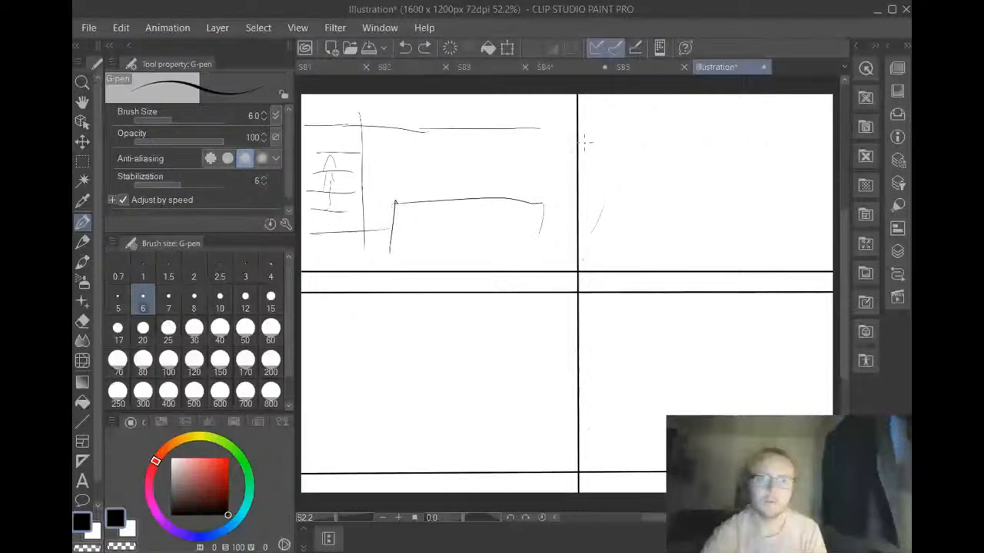
Sketch two long, closely spaced horizontal lines across the upper-right panel as a tabletop's far edge
left_click_drag(623, 153, 654, 154)
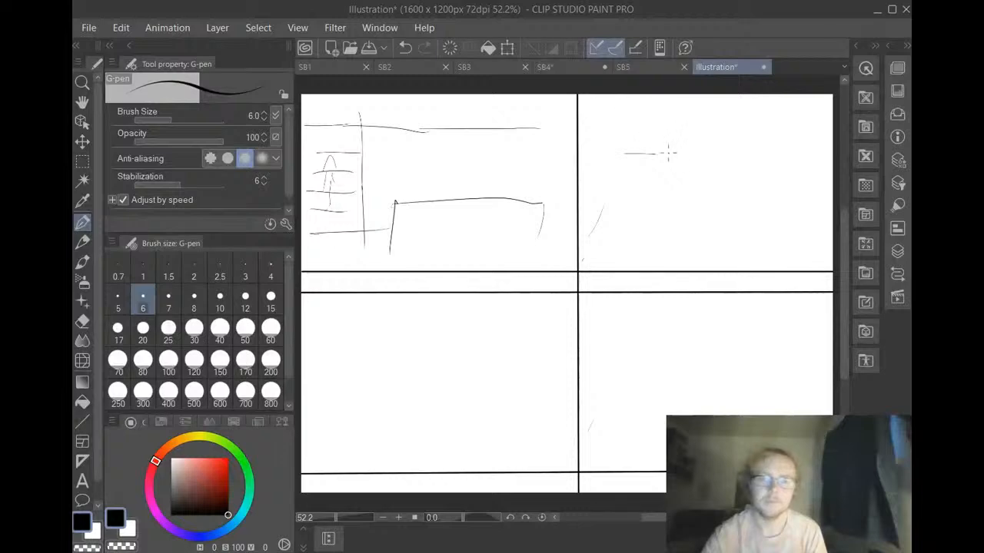
left_click(404, 47)
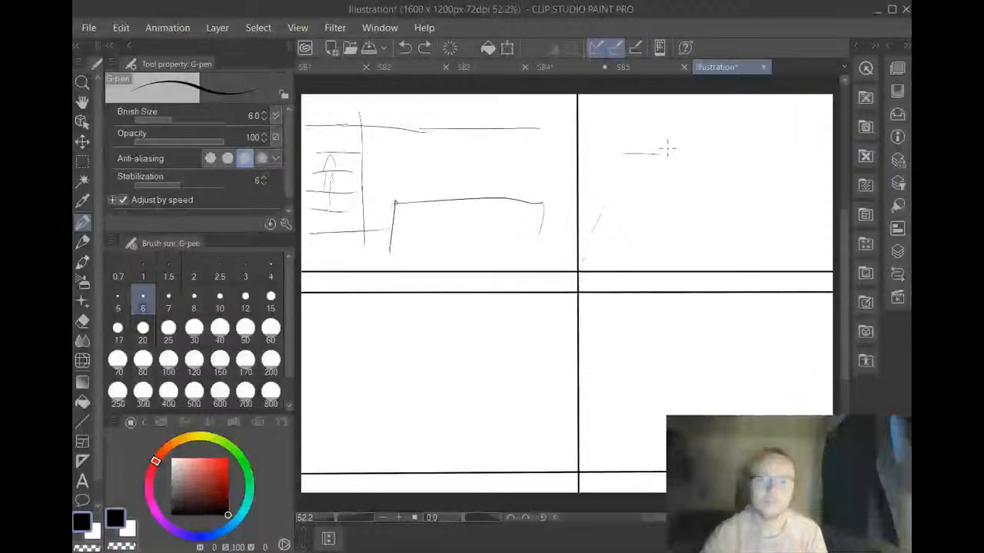
left_click_drag(626, 152, 801, 158)
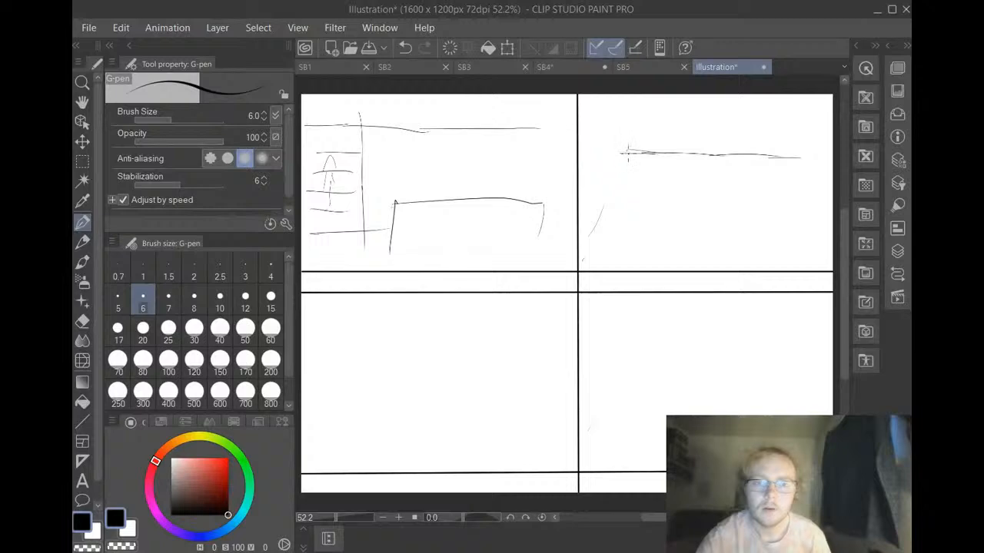
mouse_move(799, 159)
left_mouse_down()
mouse_move(830, 156)
mouse_move(634, 163)
mouse_move(591, 200)
left_mouse_up()
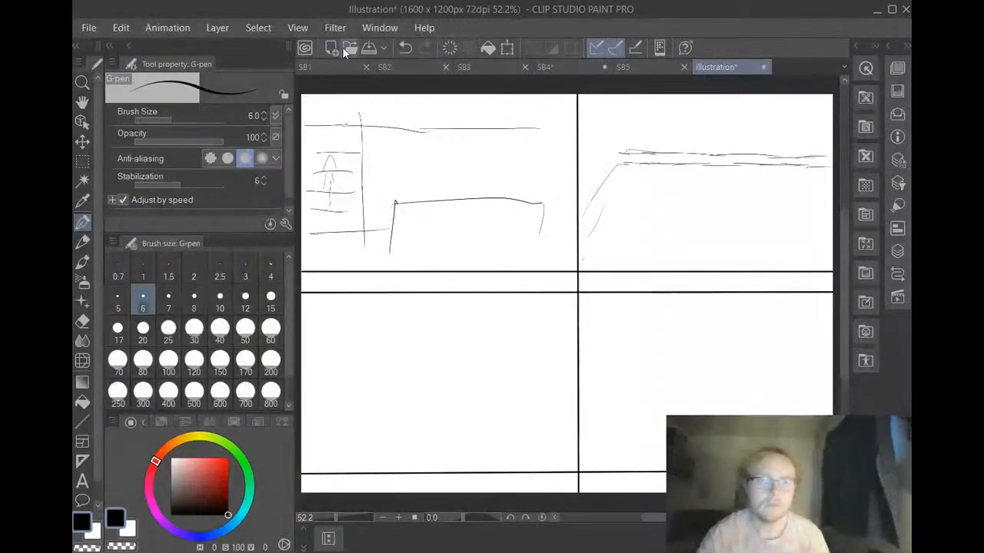
left_click(409, 44)
left_click(404, 49)
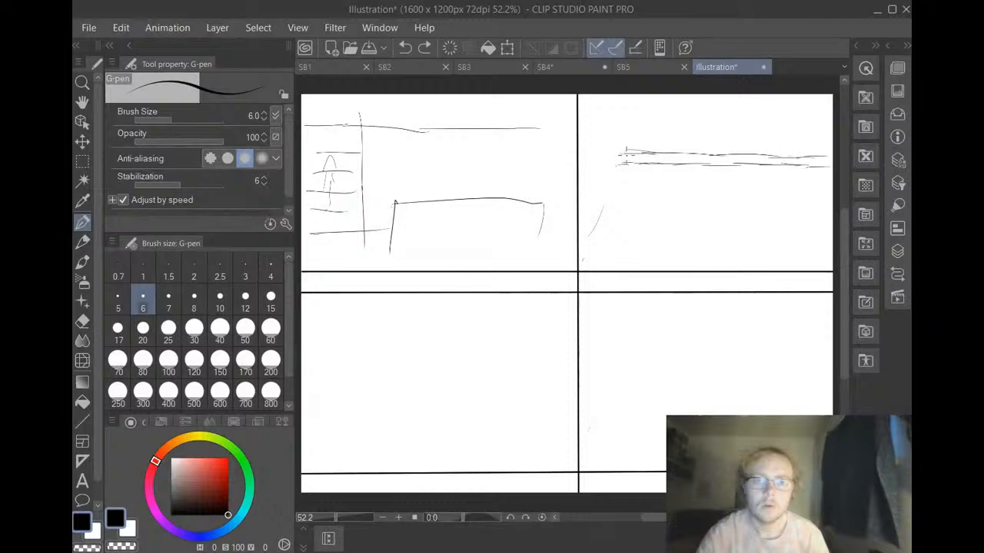
left_click_drag(619, 151, 590, 170)
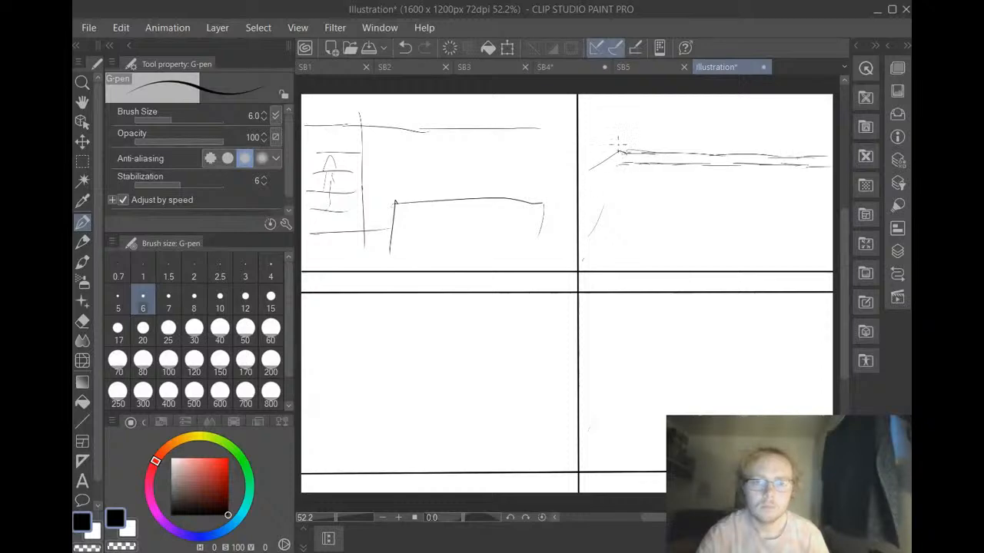
left_click(406, 48)
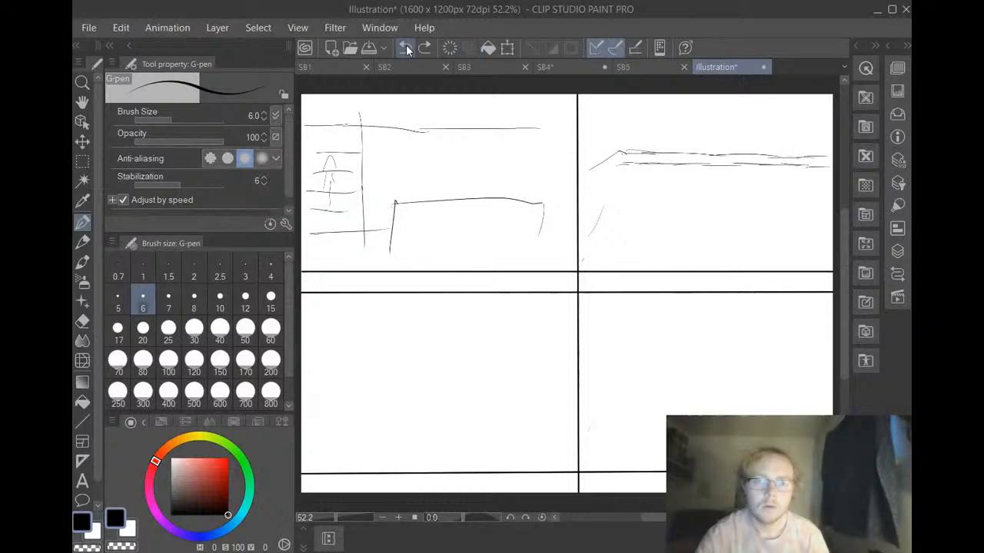
left_click(404, 48)
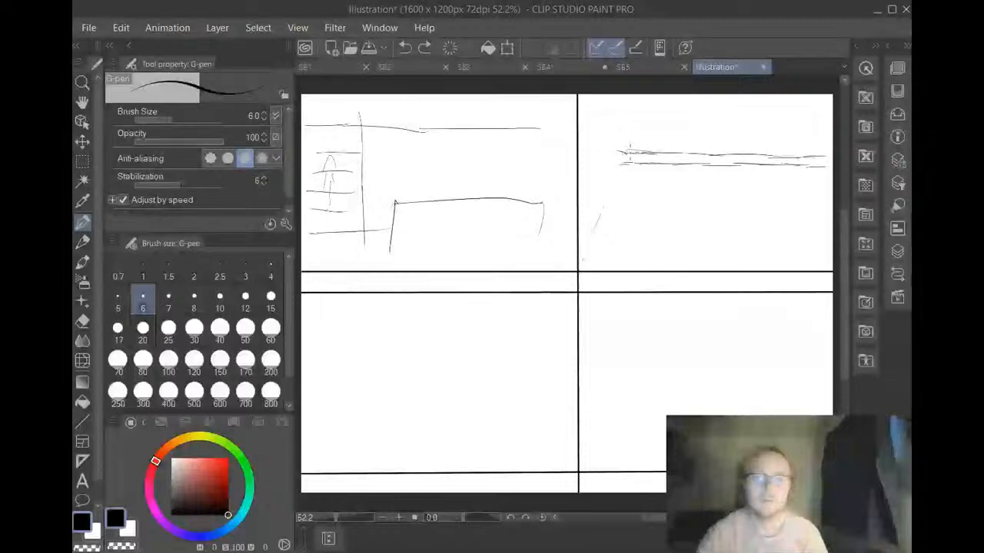
Sketch the tabletop's slanted side as two parallel lines running from the horizontal edge's left end down to the vertical panel divider
left_click_drag(619, 152, 578, 205)
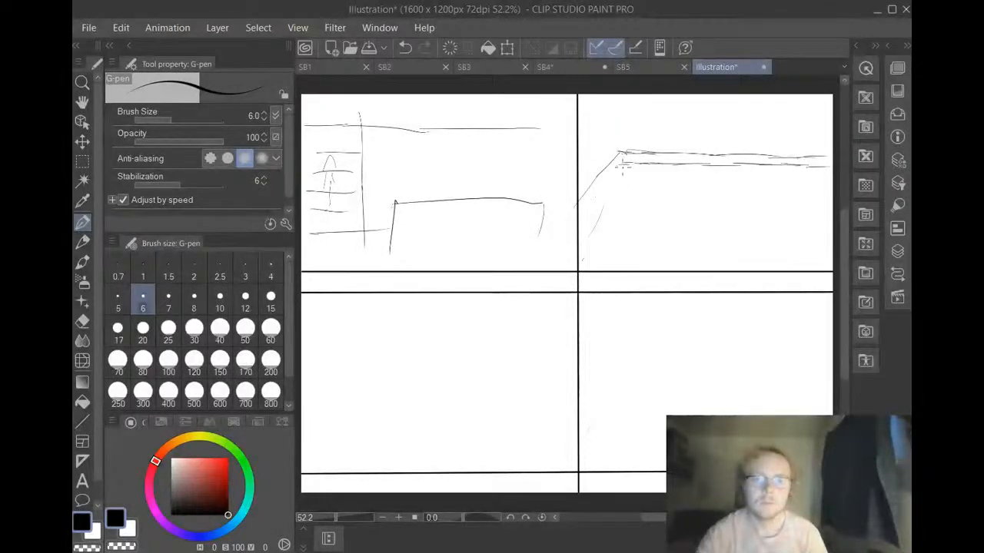
left_click_drag(620, 153, 588, 207)
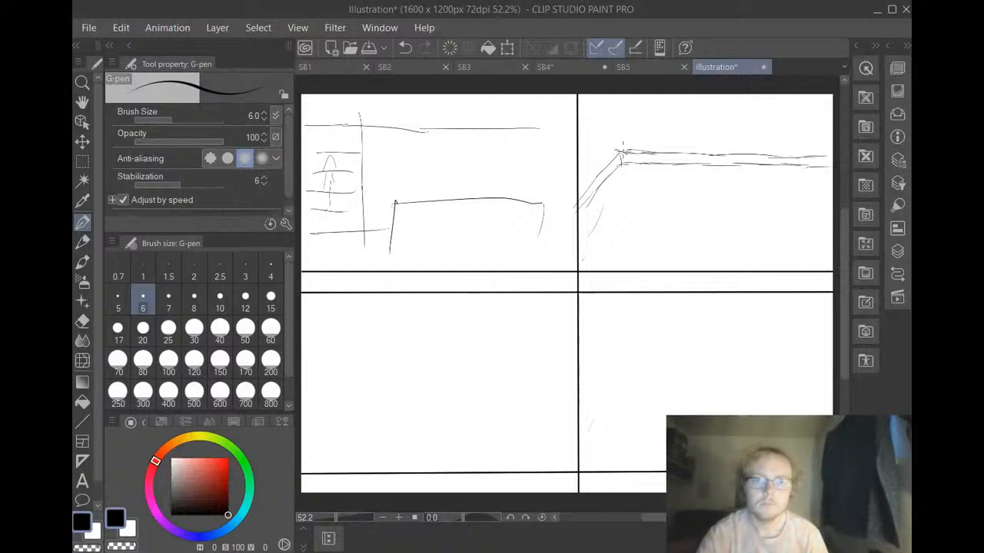
left_click_drag(621, 151, 596, 100)
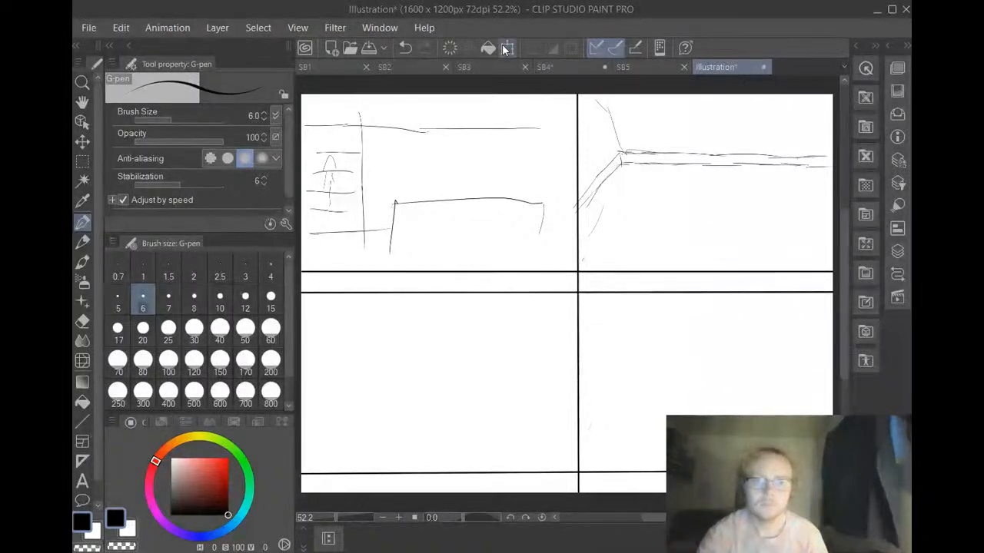
left_click(400, 48)
left_click(400, 47)
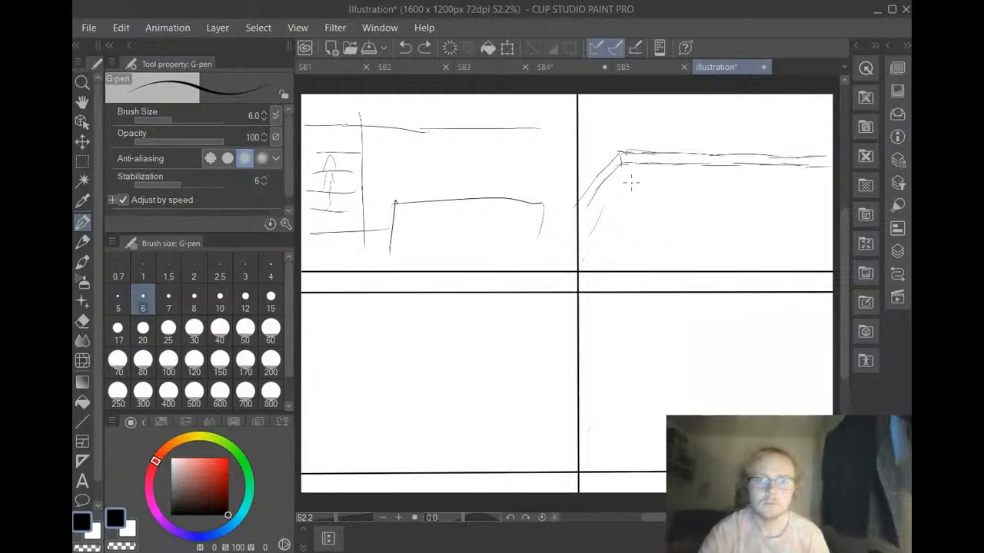
Draw short leg shapes under both ends of the tabletop edge and a short vertical line where the slanted side meets the panel divider
left_click_drag(621, 164, 626, 180)
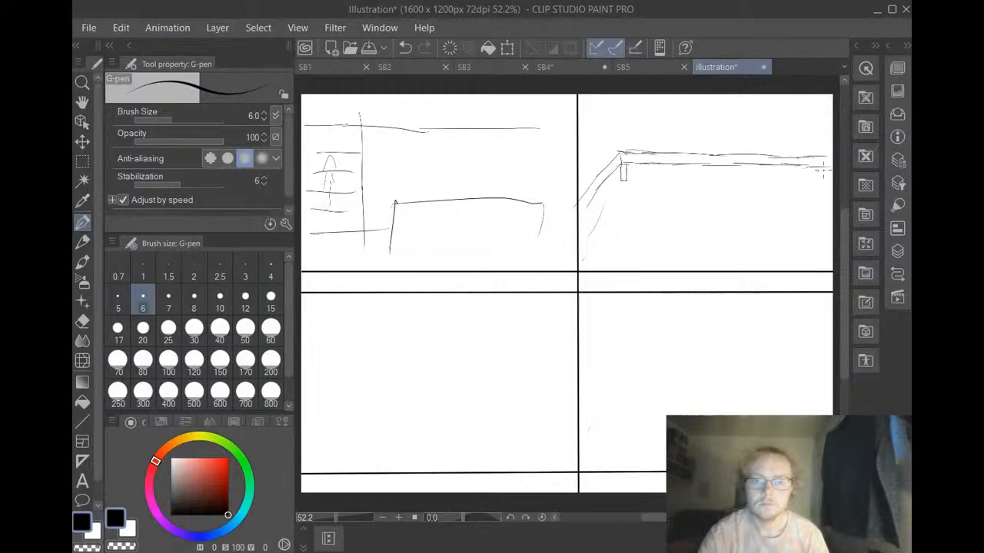
left_click_drag(817, 167, 826, 179)
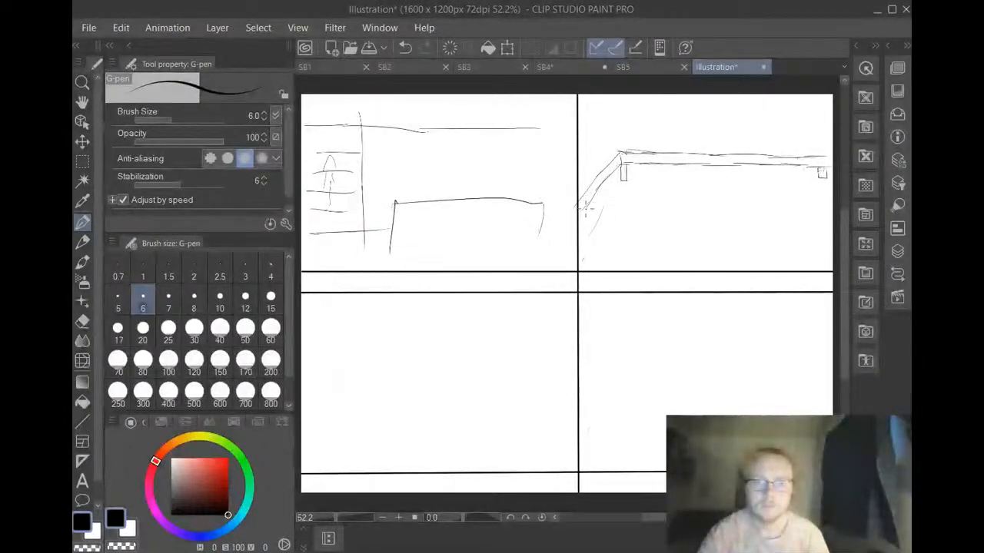
left_click_drag(586, 208, 576, 236)
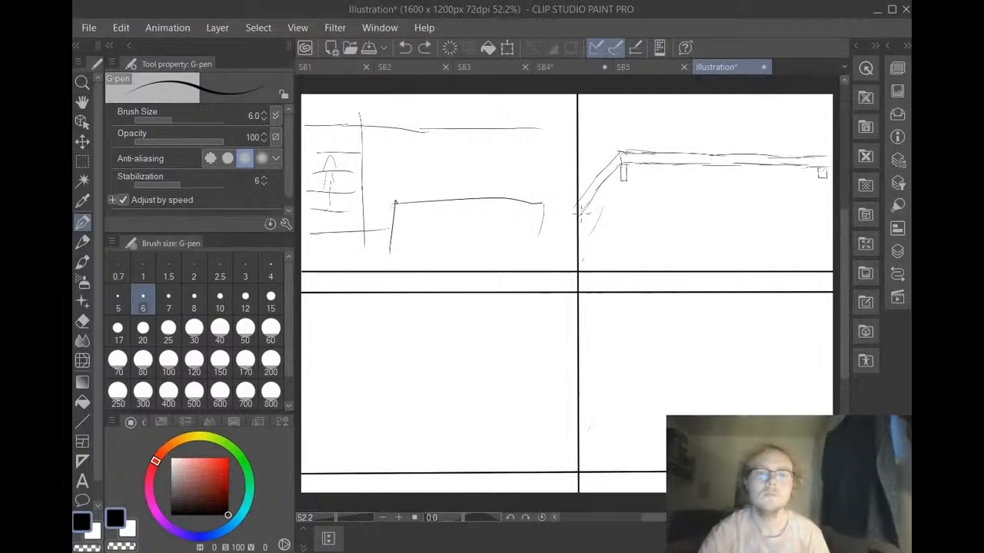
left_click_drag(579, 214, 579, 230)
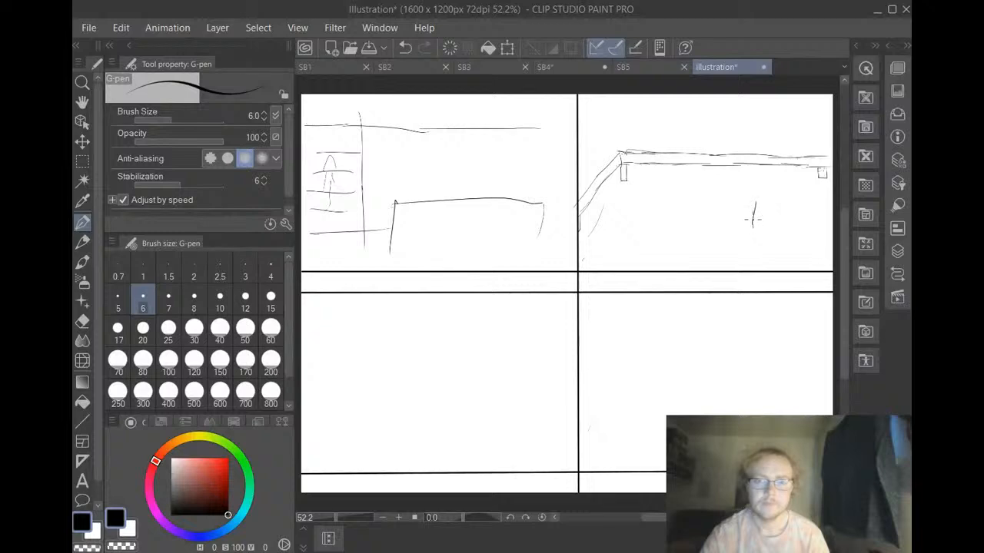
Sketch a large U shape below the tabletop edge, small ovals and a cup-like mark above it, and a small U at its right end
left_click_drag(752, 219, 773, 216)
mouse_move(637, 119)
left_mouse_down()
mouse_move(642, 130)
mouse_move(653, 145)
left_mouse_up()
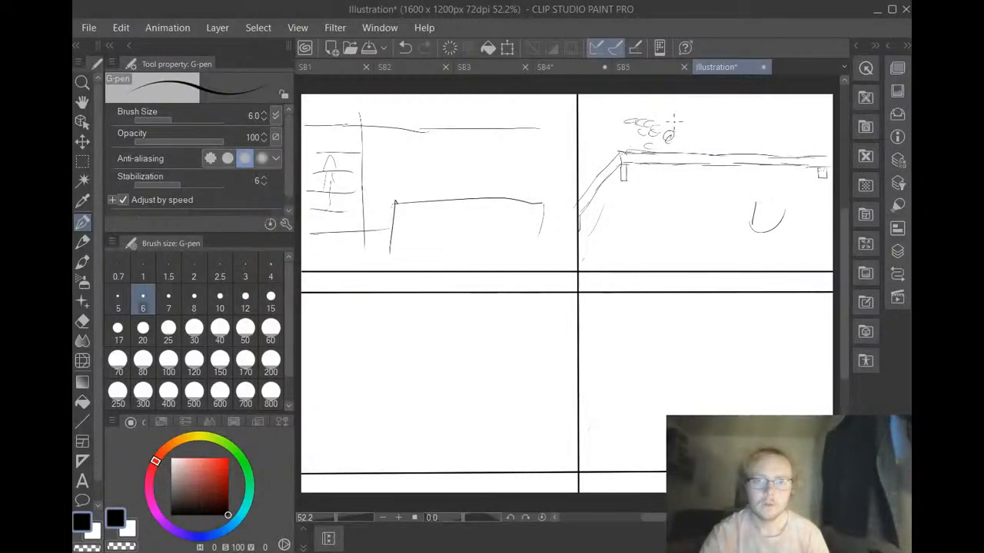
left_click_drag(717, 126, 724, 139)
left_click_drag(811, 158, 829, 156)
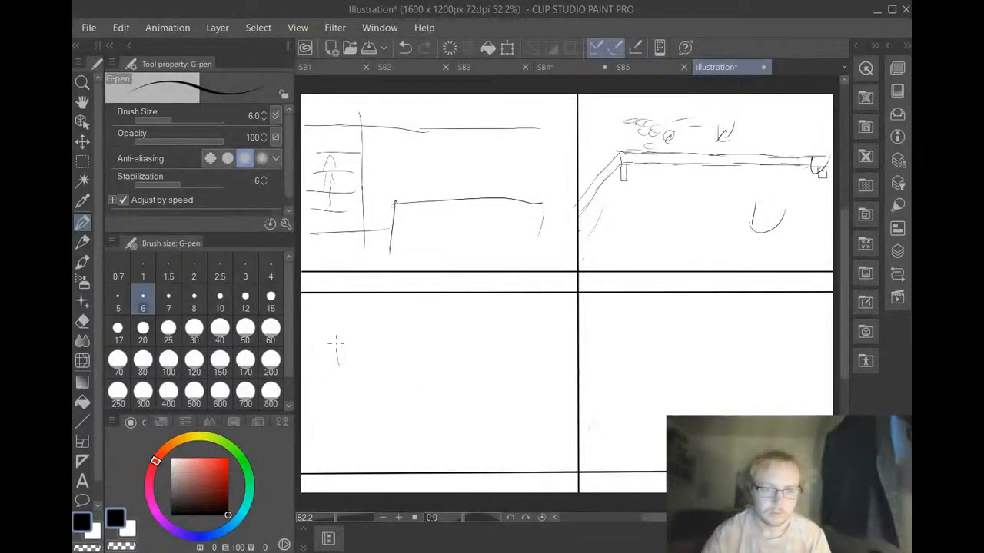
Draw a short curved upright stroke in the upper-left part of the lower-left panel
left_click_drag(335, 336, 345, 326)
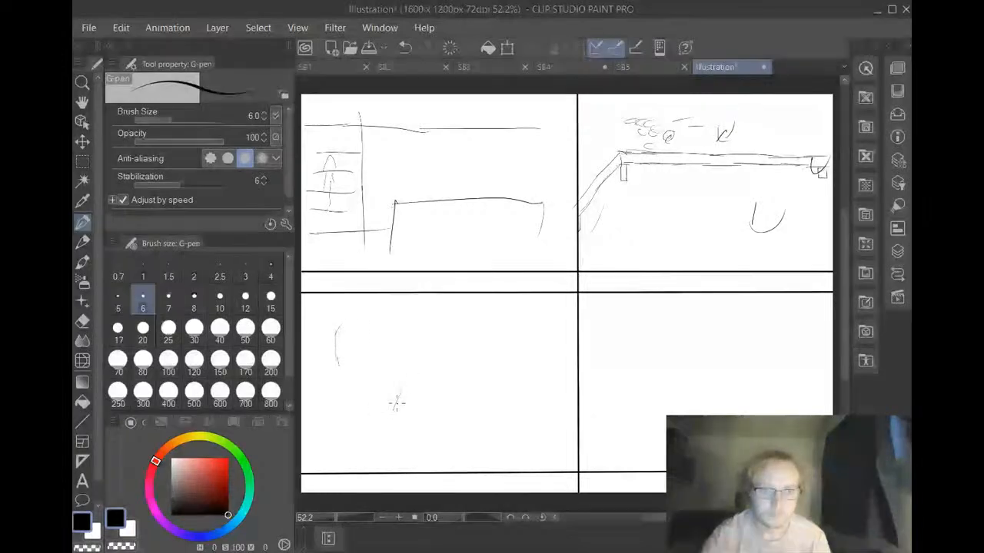
mouse_move(393, 409)
left_mouse_down()
mouse_move(427, 338)
mouse_move(422, 350)
mouse_move(449, 321)
mouse_move(469, 373)
mouse_move(474, 422)
mouse_move(415, 369)
mouse_move(372, 359)
mouse_move(446, 361)
left_mouse_up()
mouse_move(377, 360)
left_mouse_down()
mouse_move(502, 351)
mouse_move(392, 416)
left_mouse_up()
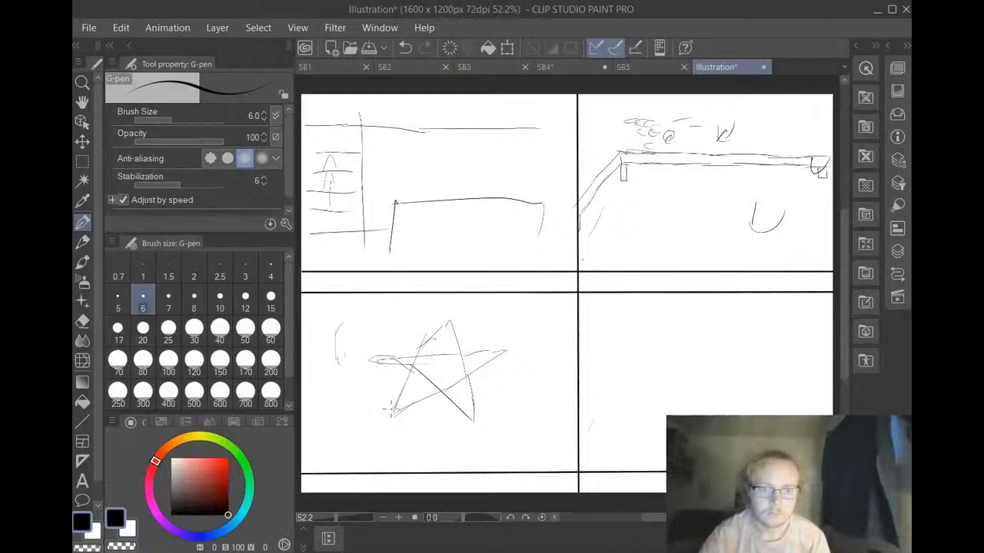
left_click(407, 48)
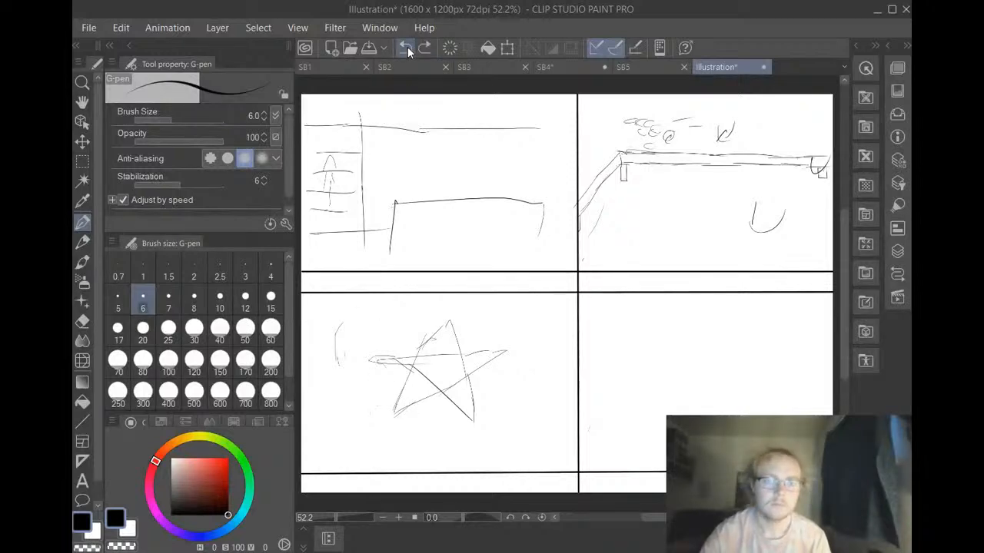
left_click(406, 47)
left_click(405, 47)
left_click(405, 48)
left_click(404, 46)
left_click(404, 47)
left_click(401, 47)
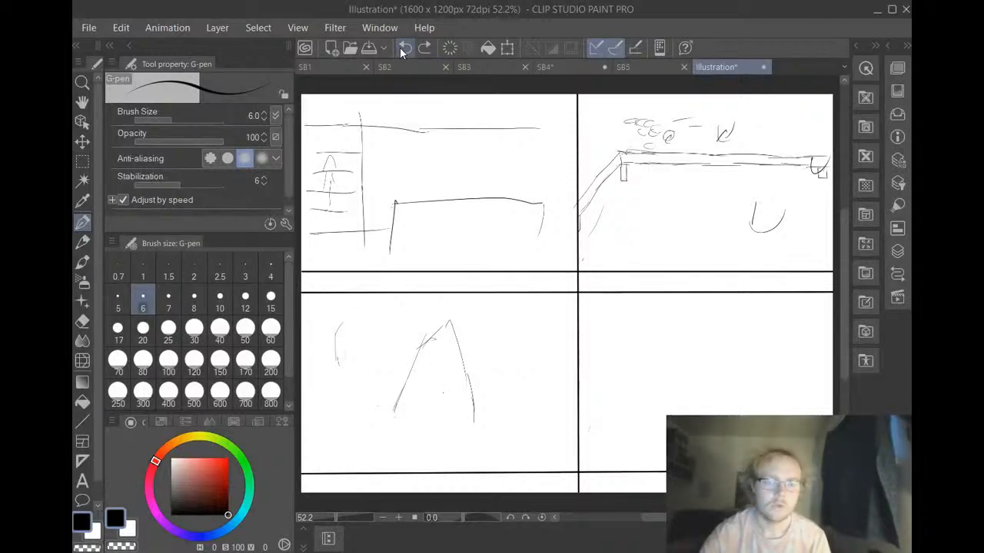
left_click(400, 49)
left_click(403, 47)
left_click(404, 47)
left_click(406, 48)
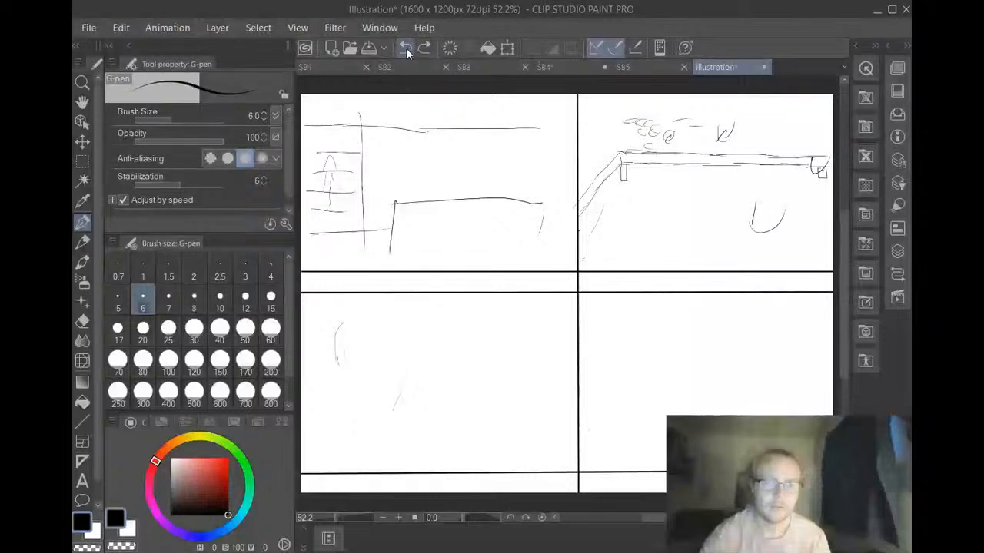
Sketch the back of a hand mid-panel in the lower-left panel as two stacked peaked outlines joined by short side strokes
left_click_drag(404, 415, 409, 400)
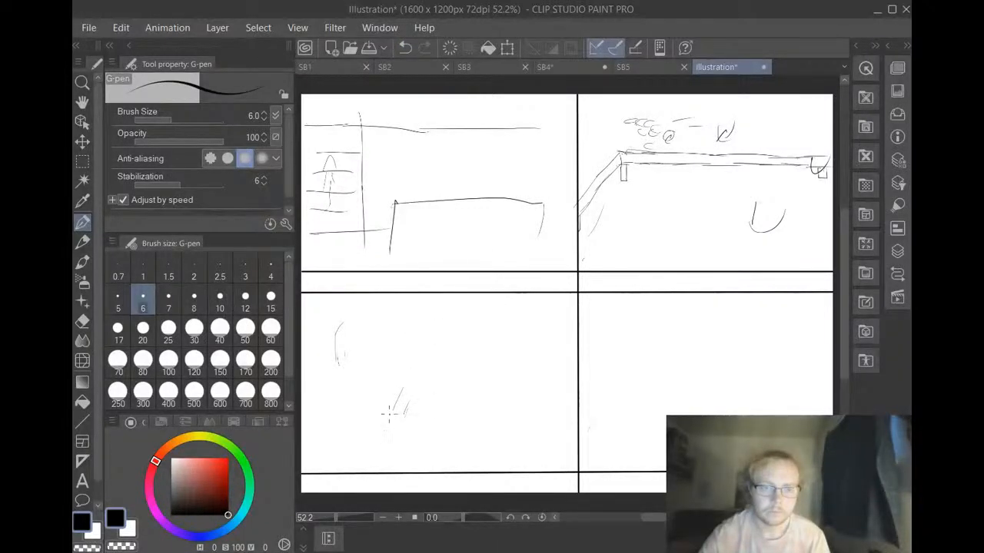
mouse_move(392, 402)
left_mouse_down()
mouse_move(436, 371)
mouse_move(466, 398)
left_mouse_up()
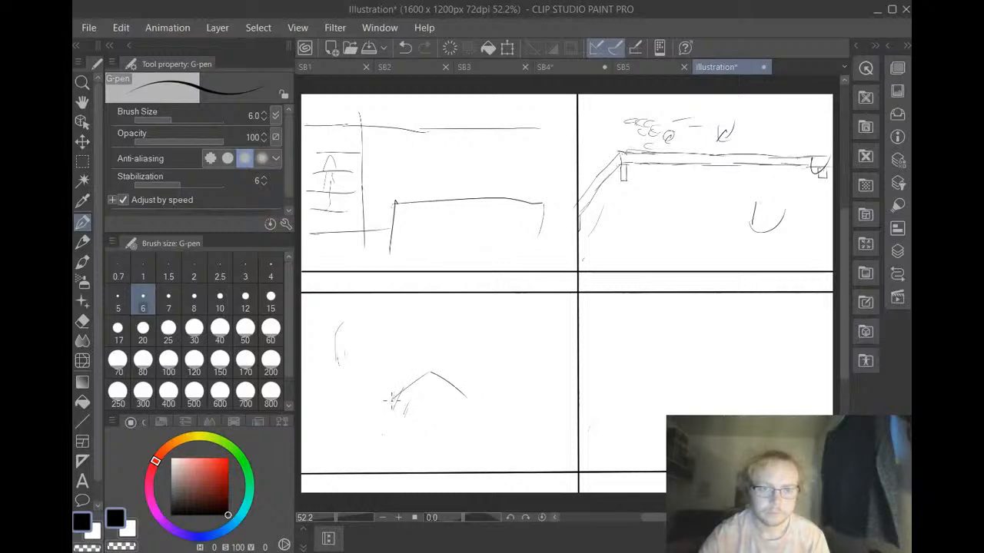
key("ctrl+s")
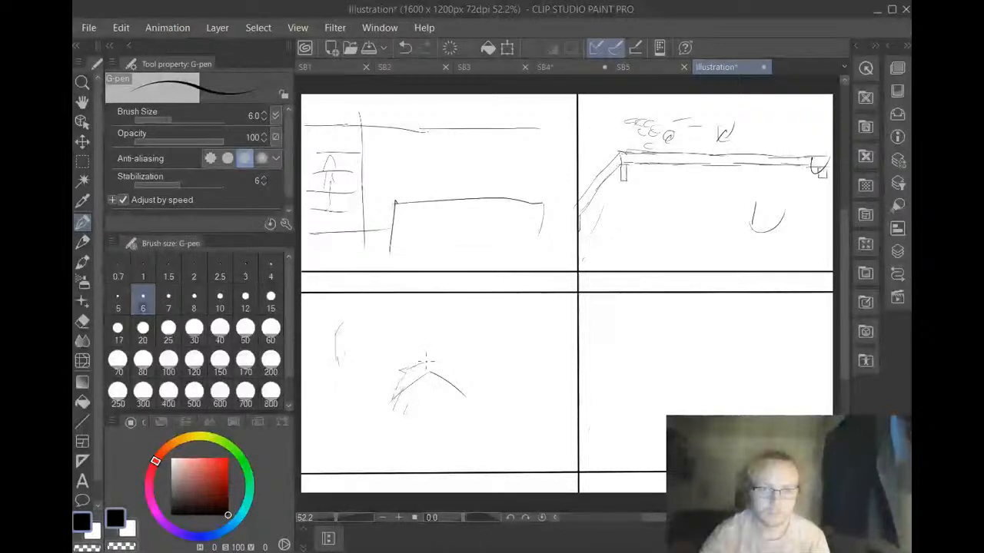
left_click_drag(414, 366, 435, 352)
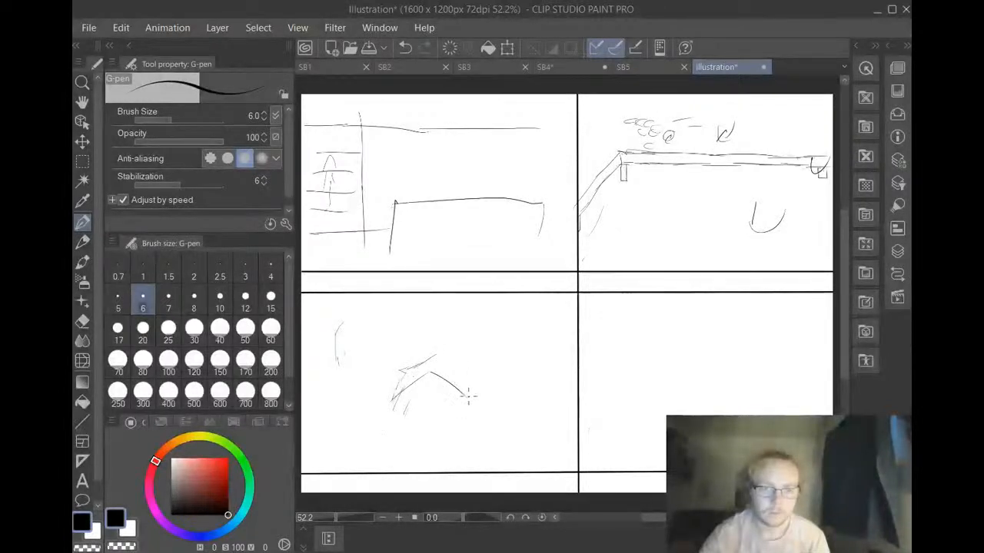
left_click_drag(462, 384, 437, 355)
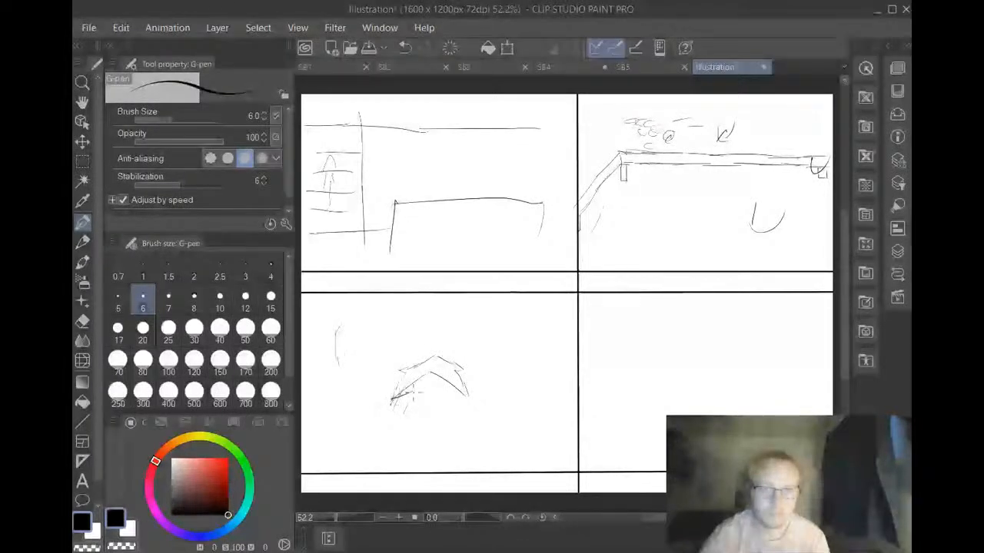
mouse_move(392, 399)
left_mouse_down()
mouse_move(446, 379)
mouse_move(467, 398)
left_mouse_up()
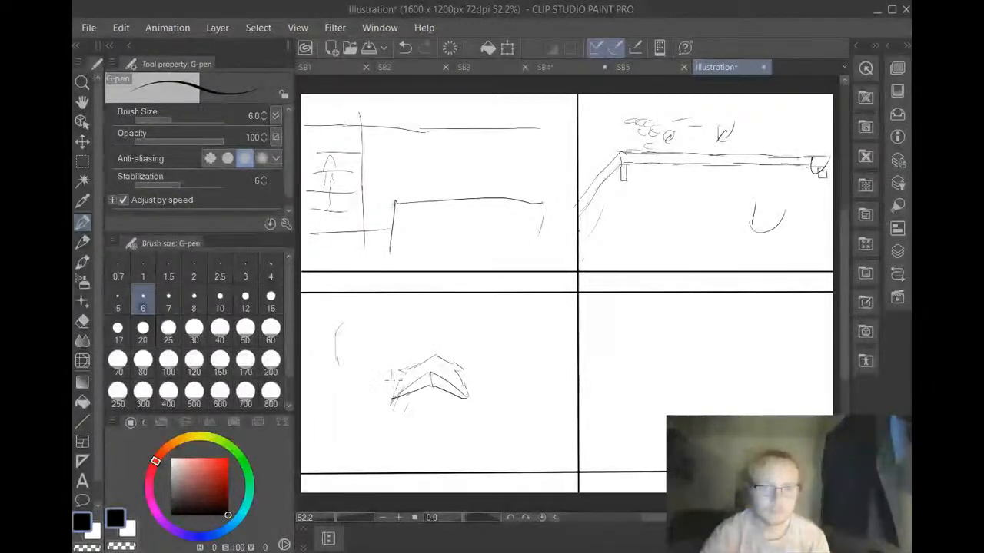
left_click_drag(391, 366, 391, 392)
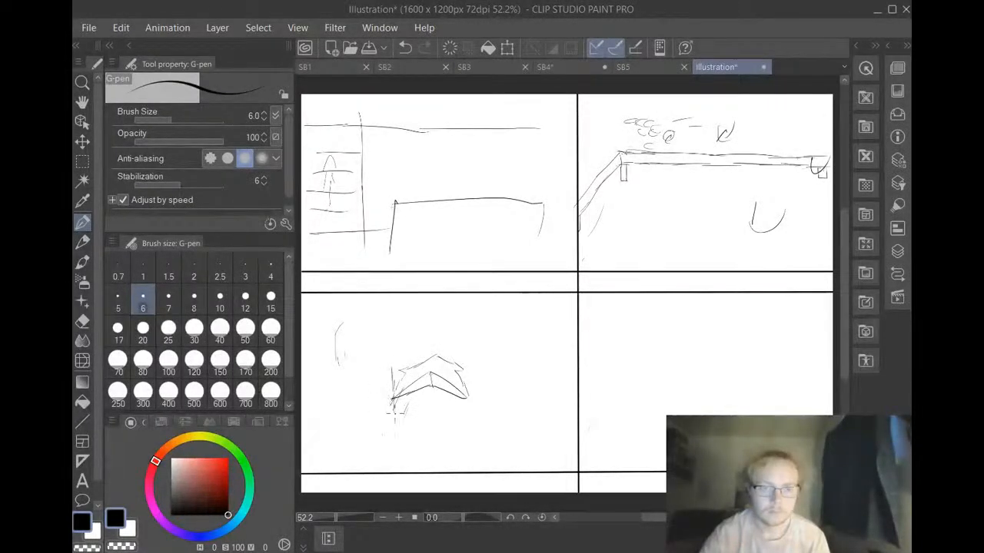
Draw narrow fingers below and beside the knuckle line, and extend two long forearm lines upward from the hand
mouse_move(394, 404)
left_mouse_down()
mouse_move(401, 441)
mouse_move(406, 396)
left_mouse_up()
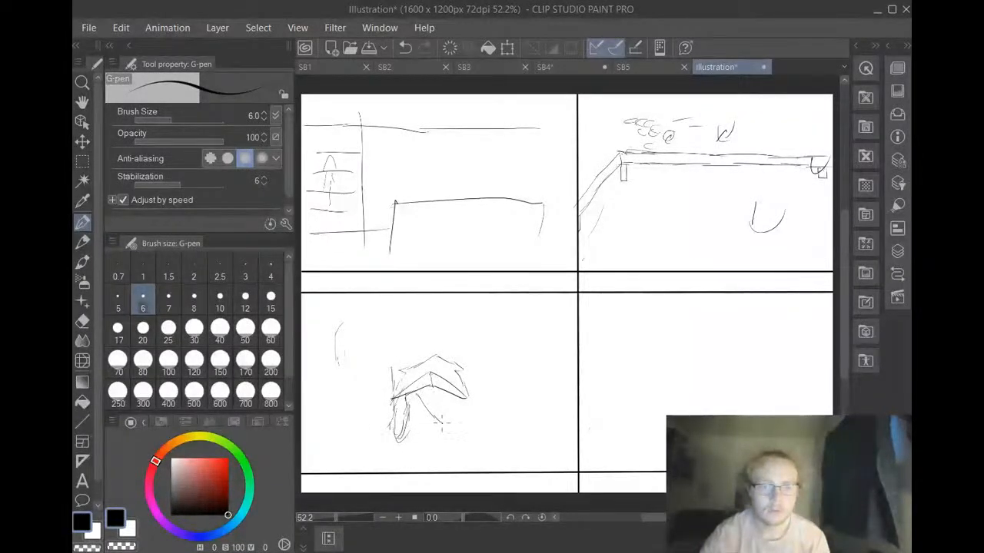
mouse_move(446, 421)
left_mouse_down()
mouse_move(438, 394)
mouse_move(442, 404)
mouse_move(468, 383)
left_mouse_up()
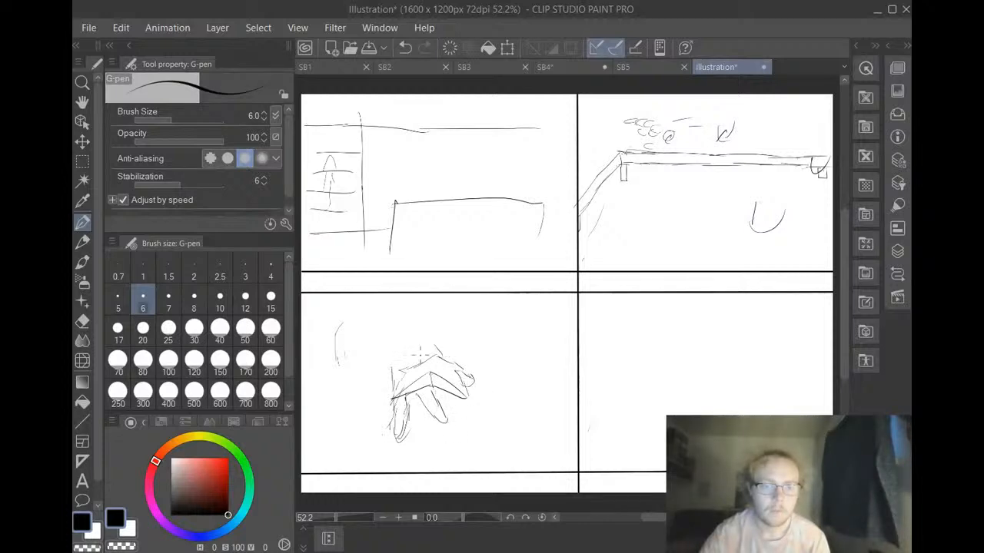
left_click_drag(390, 381, 395, 363)
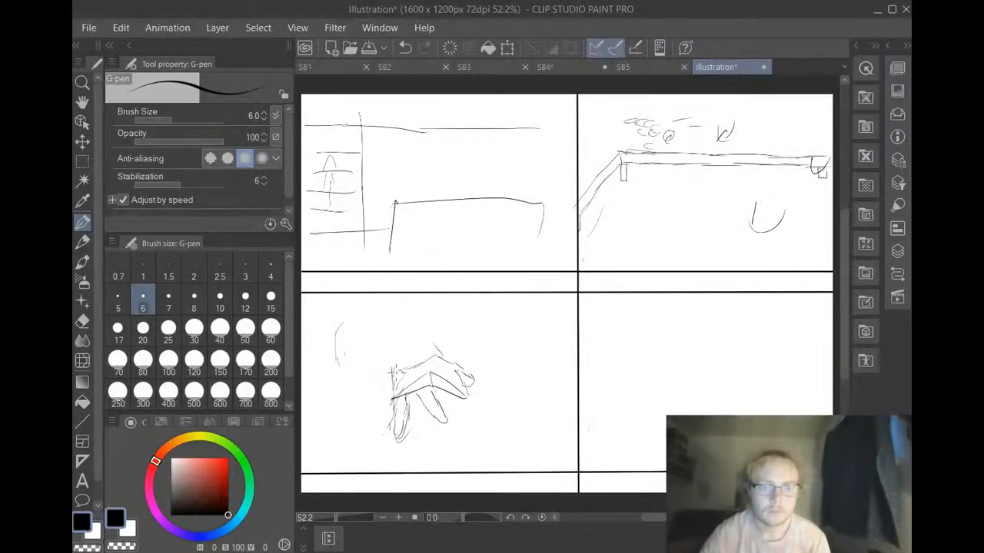
left_click_drag(391, 376, 377, 305)
left_click_drag(435, 350, 422, 316)
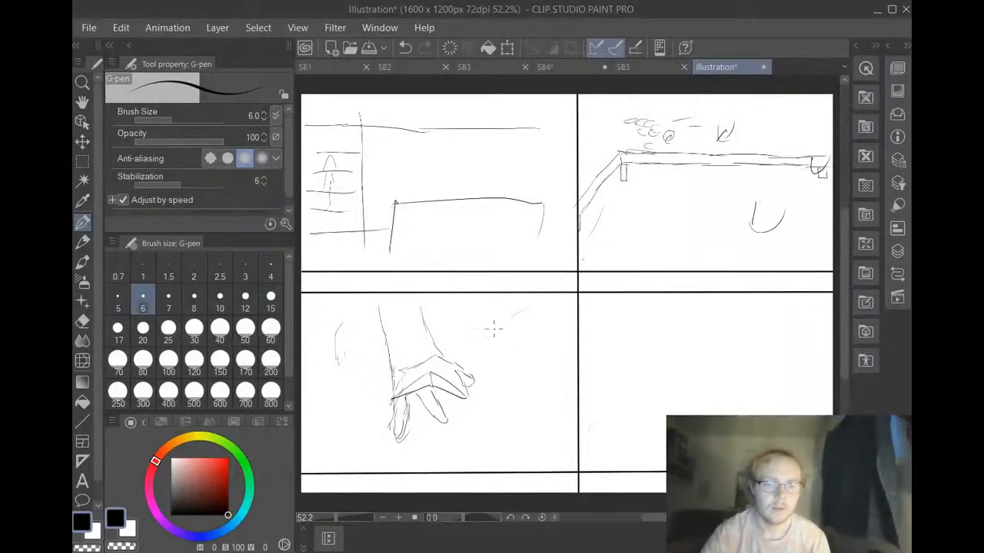
Sketch a rounded head with two small oval eyes beside the hand, adding shoulder and body lines below it
mouse_move(495, 326)
left_mouse_down()
mouse_move(522, 313)
mouse_move(533, 317)
mouse_move(510, 321)
mouse_move(510, 333)
mouse_move(530, 326)
mouse_move(539, 335)
mouse_move(537, 319)
mouse_move(499, 335)
mouse_move(531, 366)
left_mouse_up()
left_click_drag(542, 337, 541, 357)
left_click_drag(546, 320, 548, 356)
left_click_drag(544, 367, 529, 367)
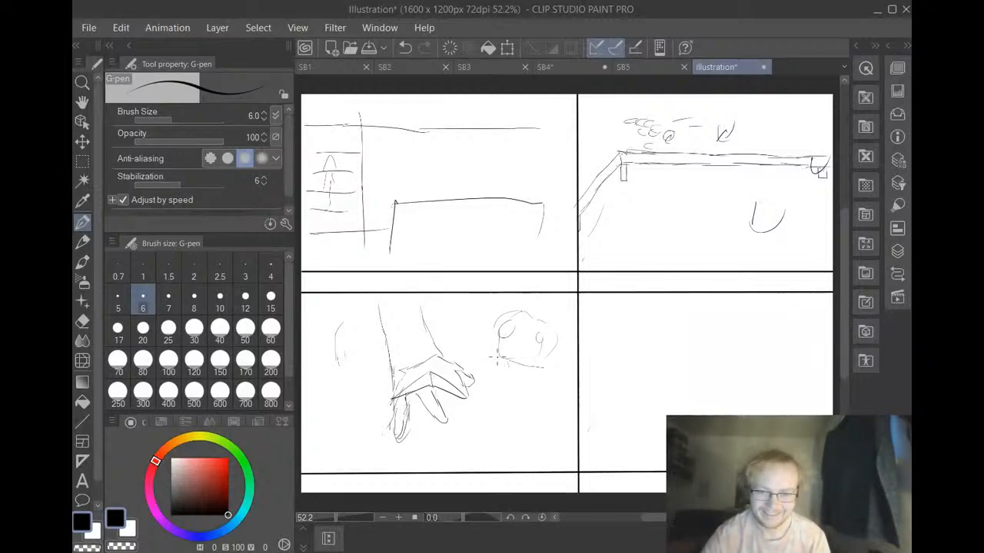
left_click_drag(546, 368, 576, 352)
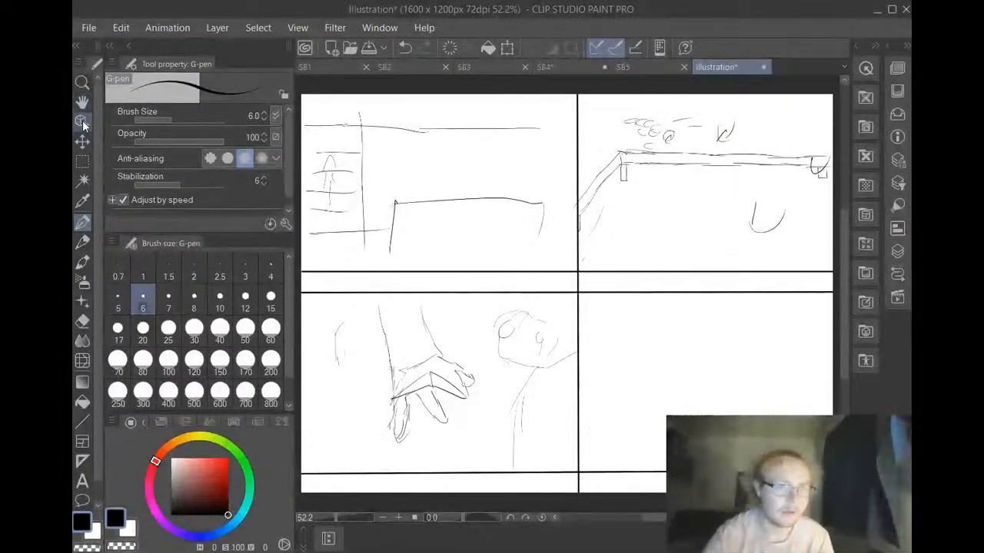
Duplicate the hand and head sketches with a rectangular selection, move the copy into the lower-right panel, and deselect it
left_click(83, 162)
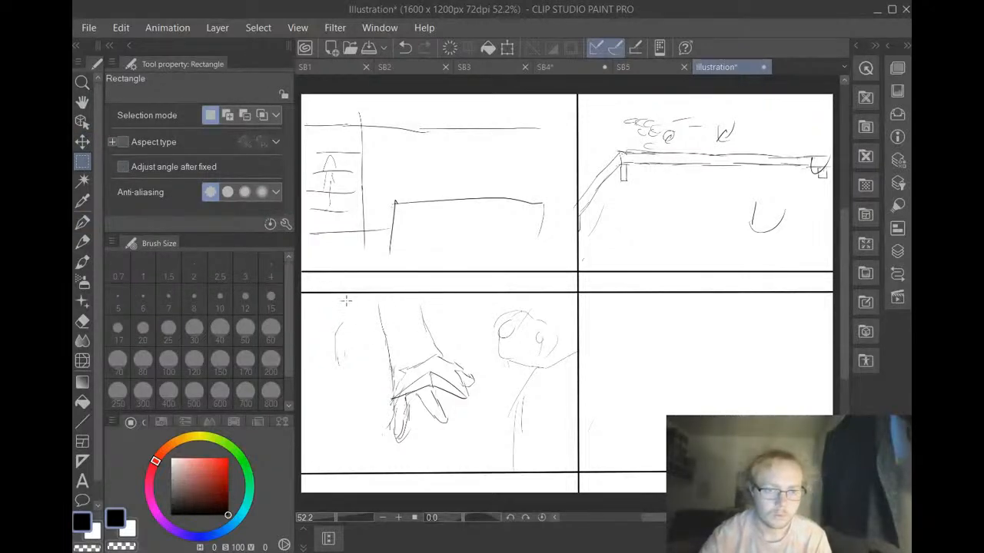
mouse_move(346, 298)
left_mouse_down()
mouse_move(439, 323)
mouse_move(498, 360)
mouse_move(555, 413)
mouse_move(575, 466)
left_mouse_up()
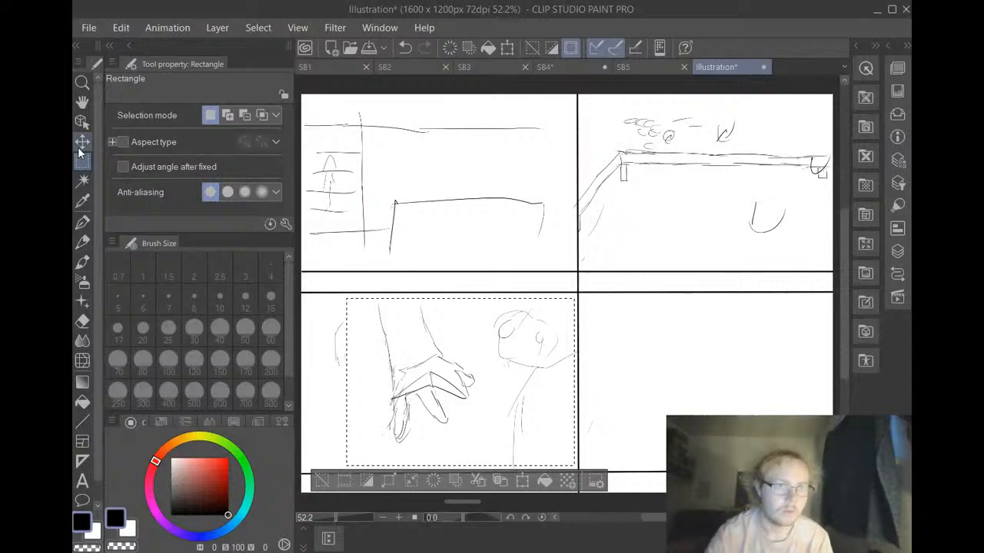
left_click(455, 481)
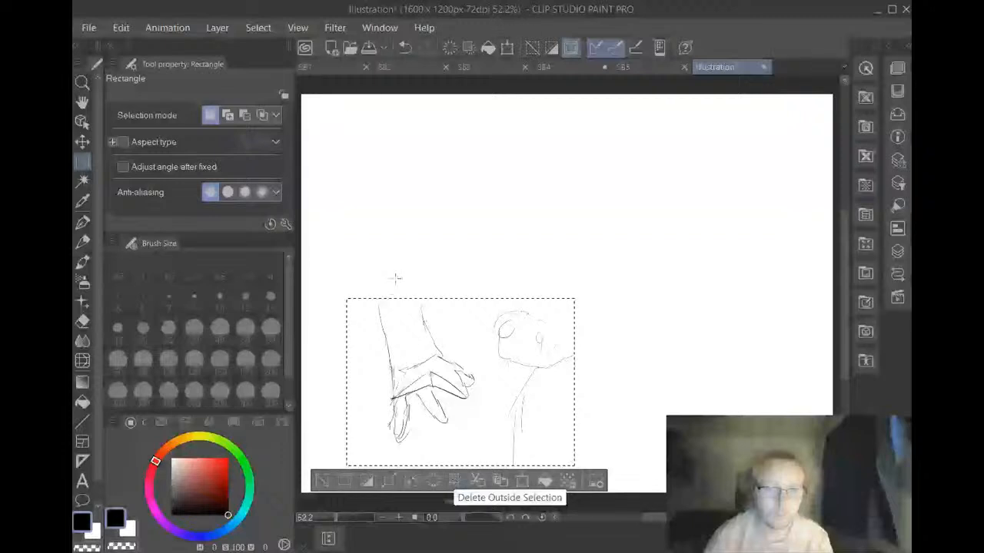
left_click(404, 46)
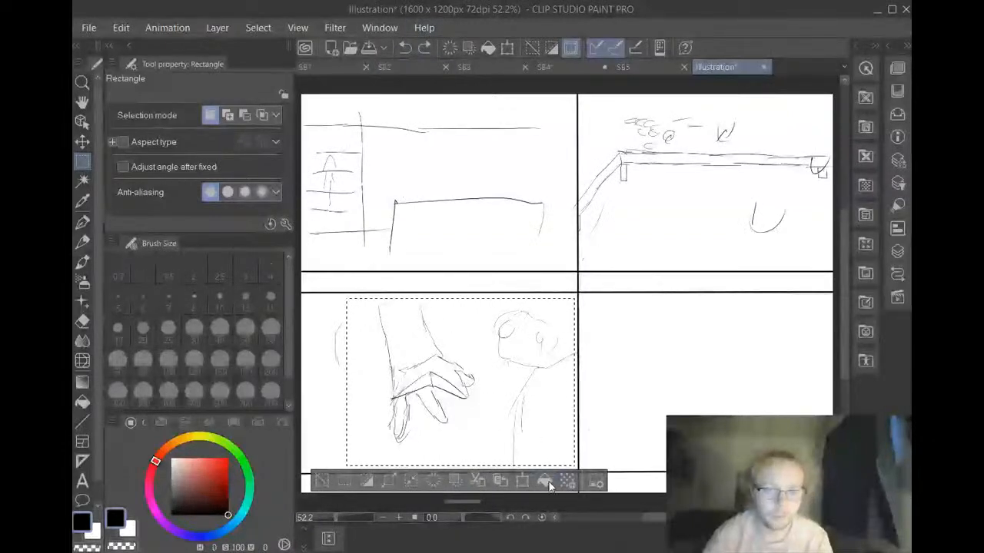
left_click(499, 483)
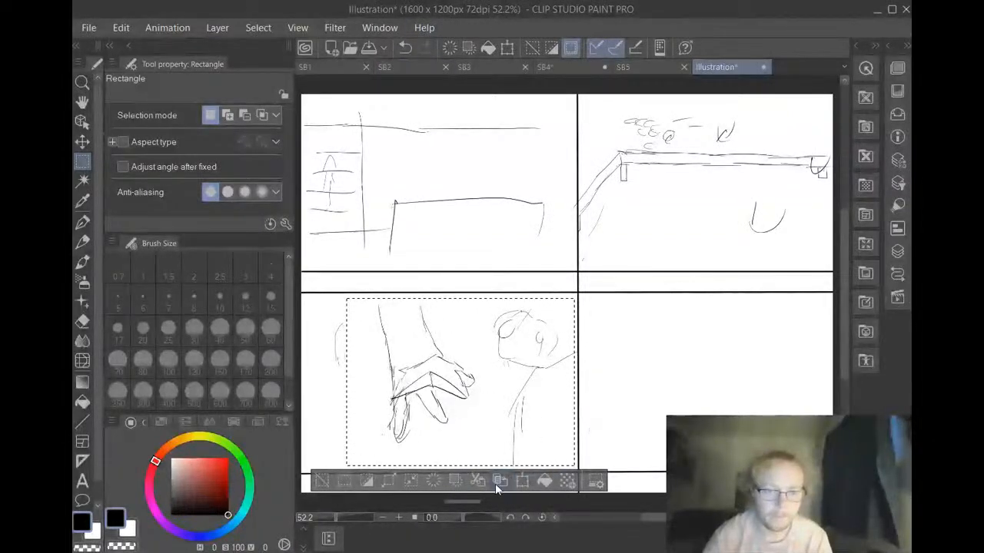
left_click(80, 143)
left_click_drag(407, 362, 674, 361)
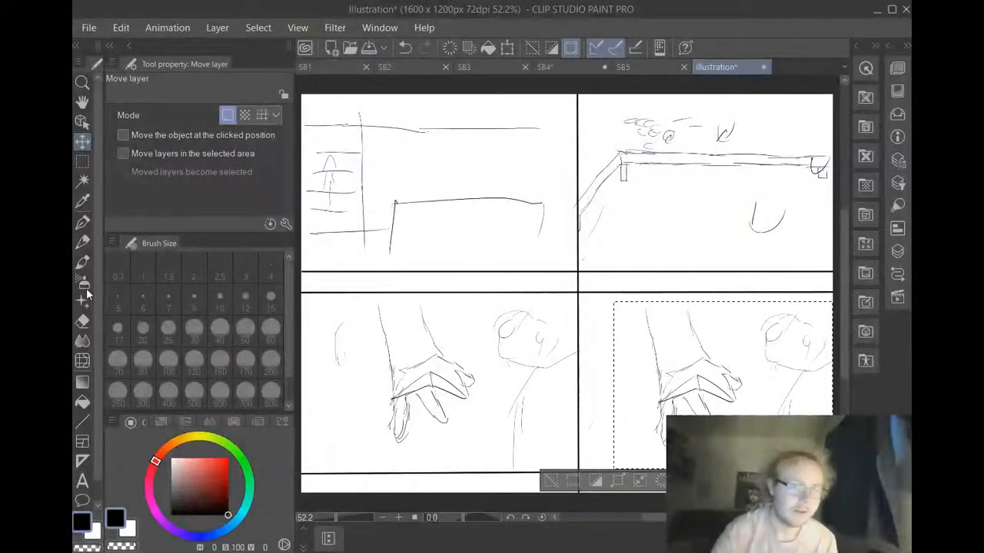
left_click(554, 478)
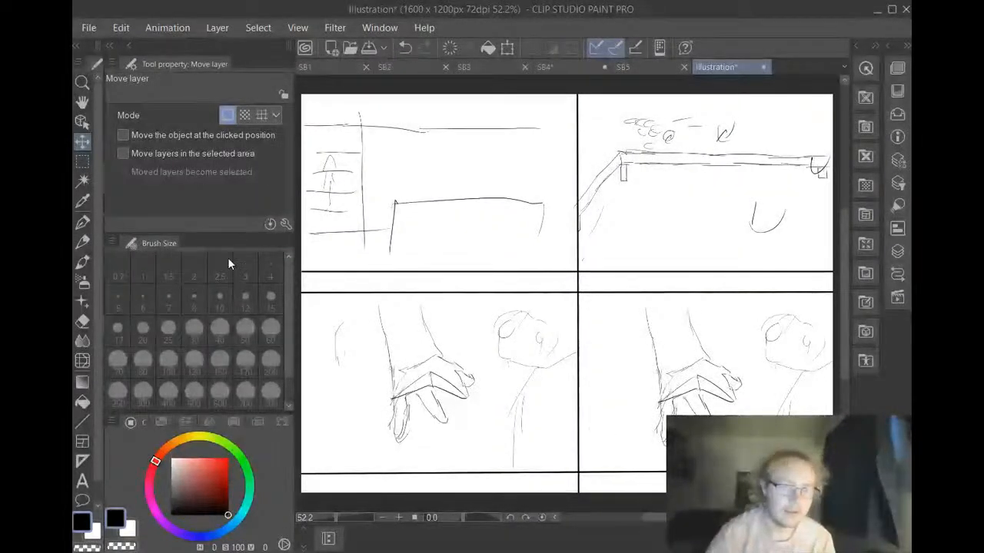
Nudge the copied hand and head sketches slightly left within the lower-right panel
key("e")
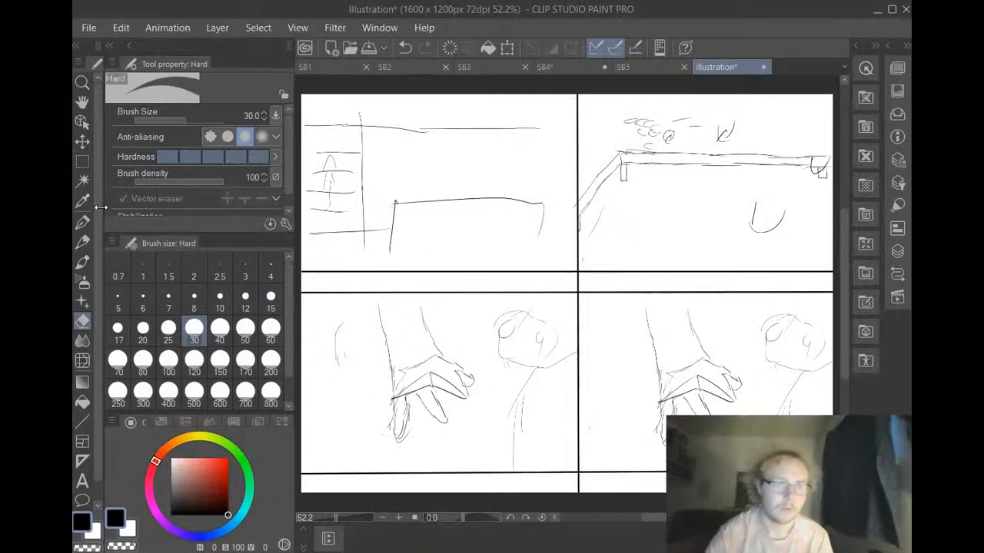
left_click(82, 142)
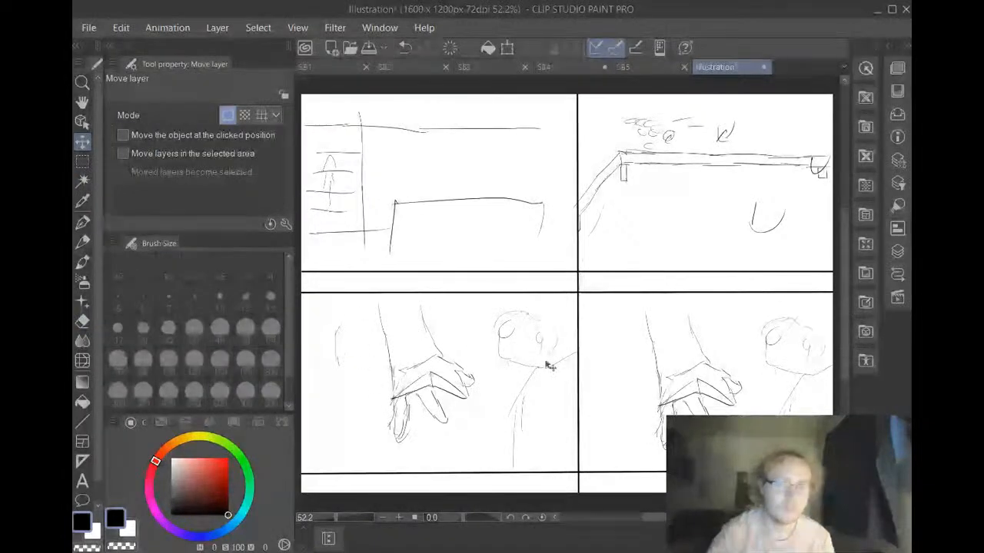
mouse_move(642, 387)
left_mouse_down()
mouse_move(650, 391)
mouse_move(631, 388)
mouse_move(655, 385)
left_mouse_up()
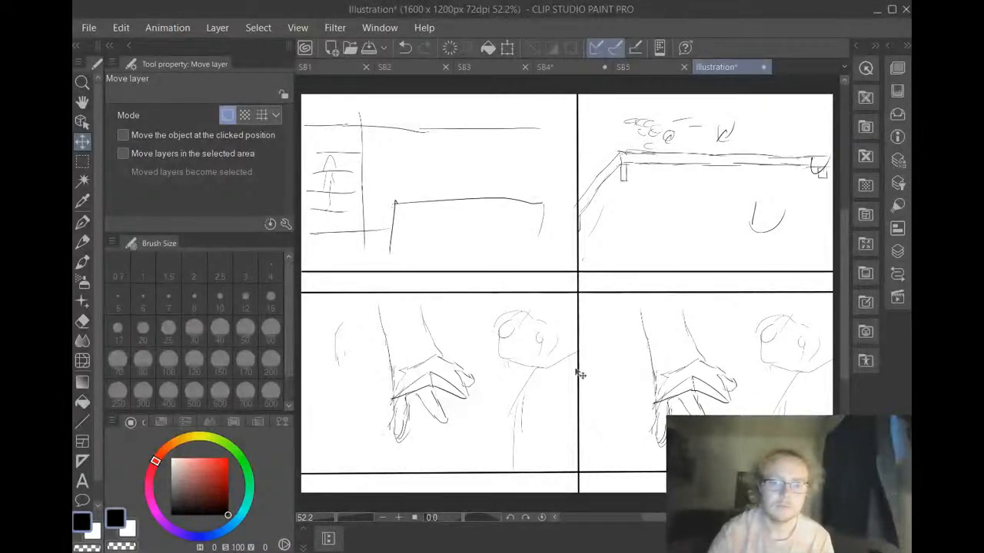
left_click(82, 323)
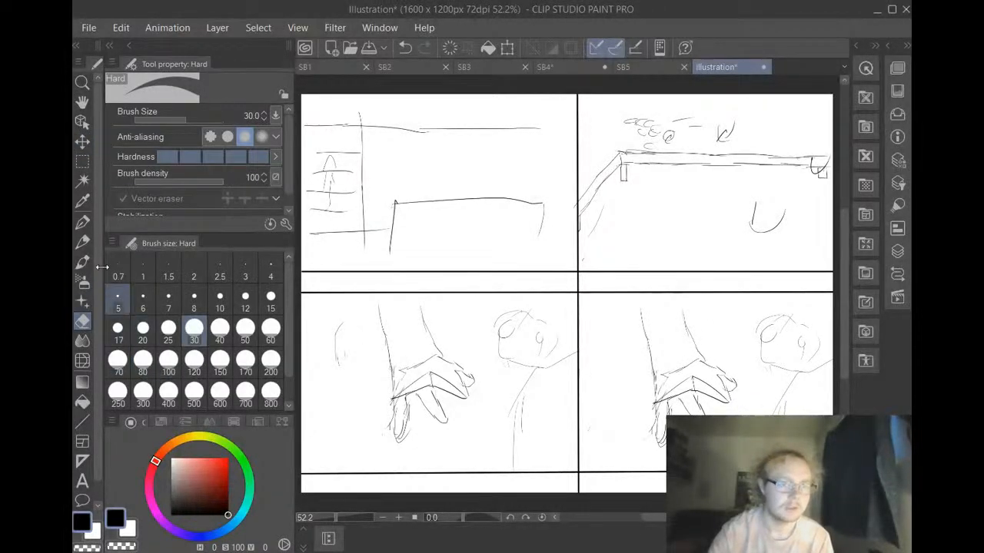
left_click(83, 142)
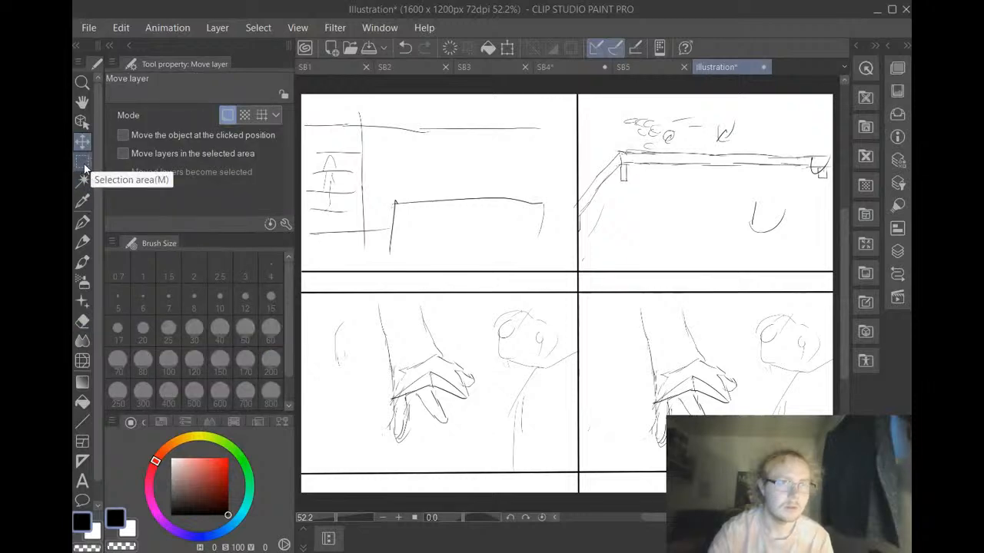
left_click(82, 162)
left_click(82, 141)
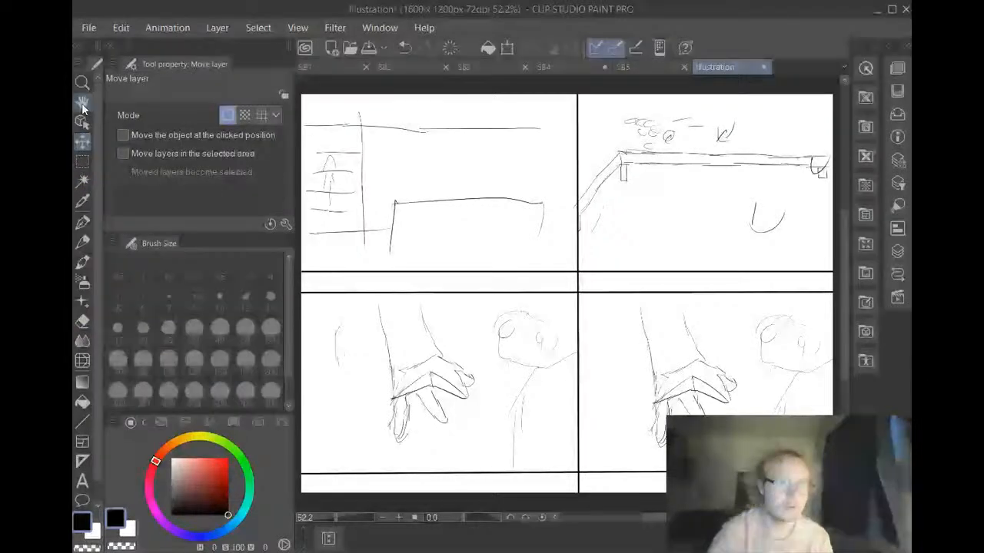
left_click(83, 102)
left_click(82, 121)
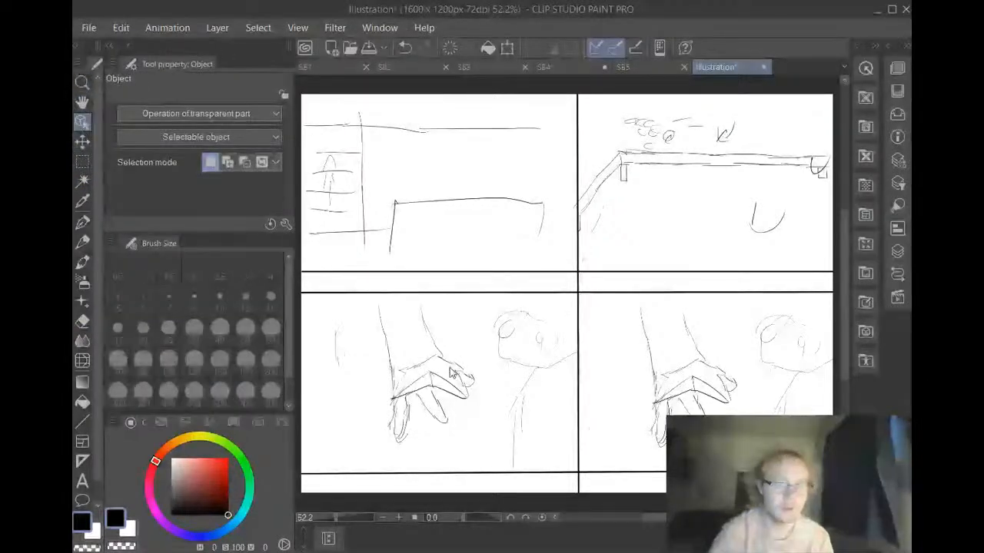
Erase small parts of the lower-left hand's lines with the Hard eraser and set its brush size to 80
left_click(82, 321)
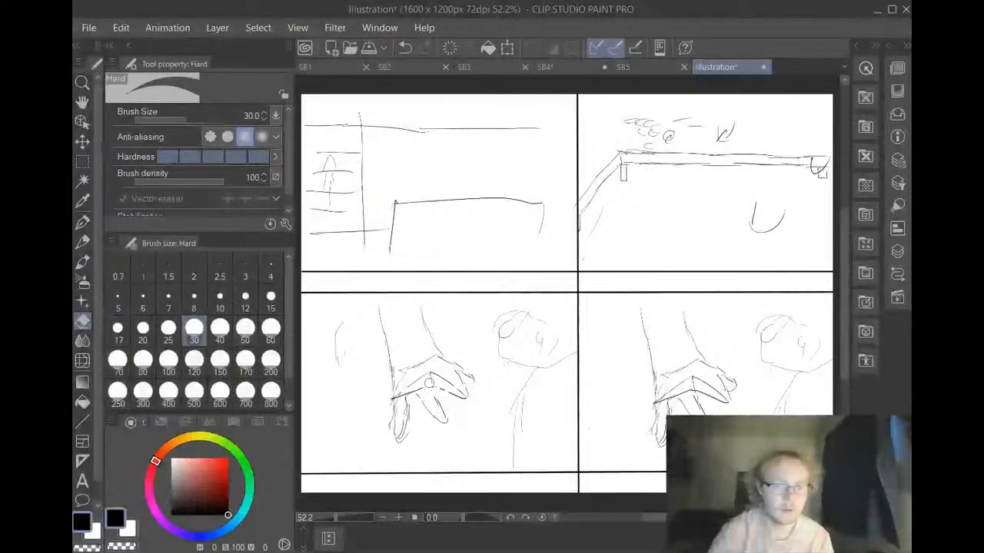
left_click(143, 361)
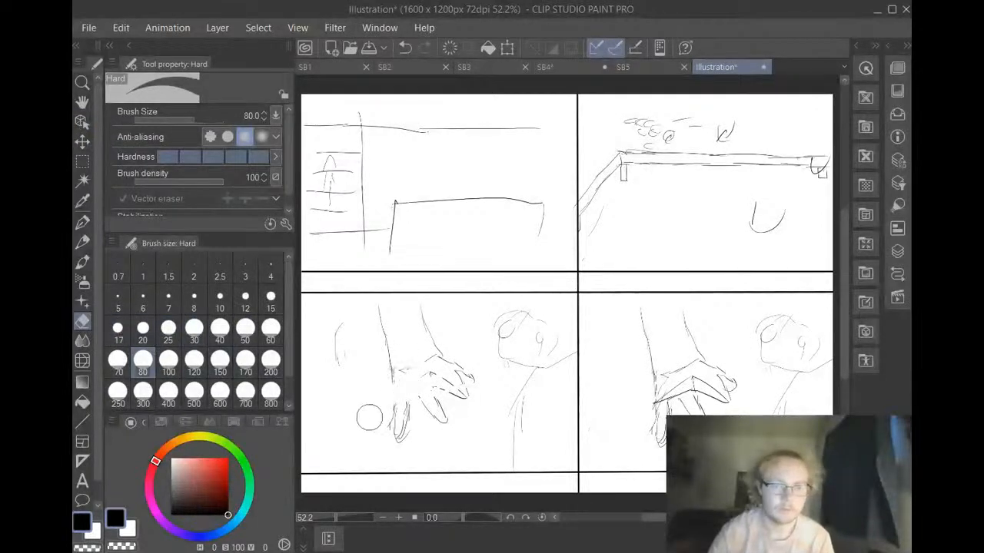
mouse_move(382, 431)
left_mouse_down()
mouse_move(422, 395)
mouse_move(453, 389)
mouse_move(471, 372)
mouse_move(405, 399)
mouse_move(432, 381)
mouse_move(399, 377)
mouse_move(444, 365)
mouse_move(402, 358)
mouse_move(377, 312)
mouse_move(429, 327)
mouse_move(417, 313)
mouse_move(346, 337)
left_mouse_up()
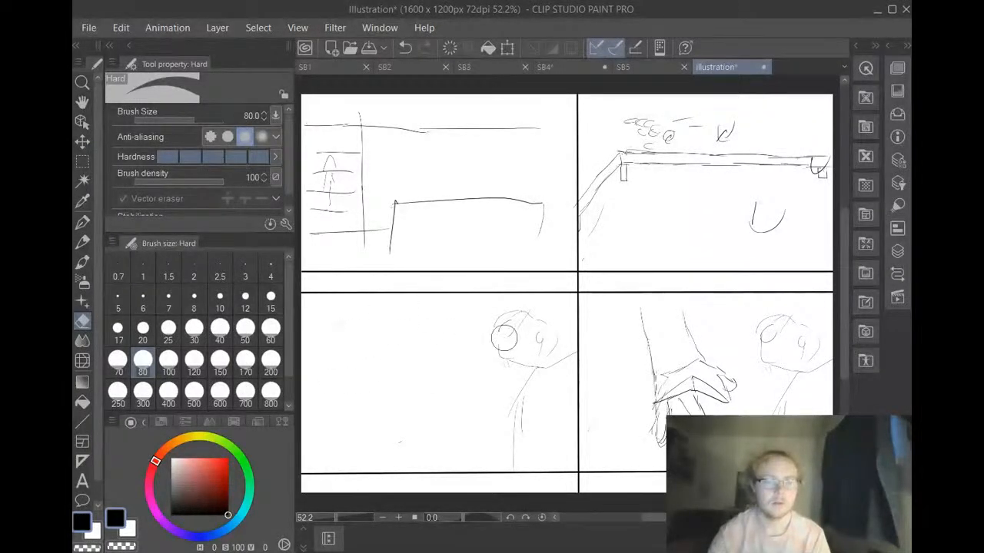
mouse_move(501, 350)
left_mouse_down()
mouse_move(528, 319)
mouse_move(543, 345)
mouse_move(527, 342)
mouse_move(503, 366)
mouse_move(551, 349)
mouse_move(543, 354)
mouse_move(562, 360)
mouse_move(522, 371)
mouse_move(507, 402)
mouse_move(513, 411)
mouse_move(532, 395)
mouse_move(505, 450)
mouse_move(537, 431)
mouse_move(569, 346)
left_mouse_up()
left_click(405, 49)
left_click(405, 48)
left_click(405, 49)
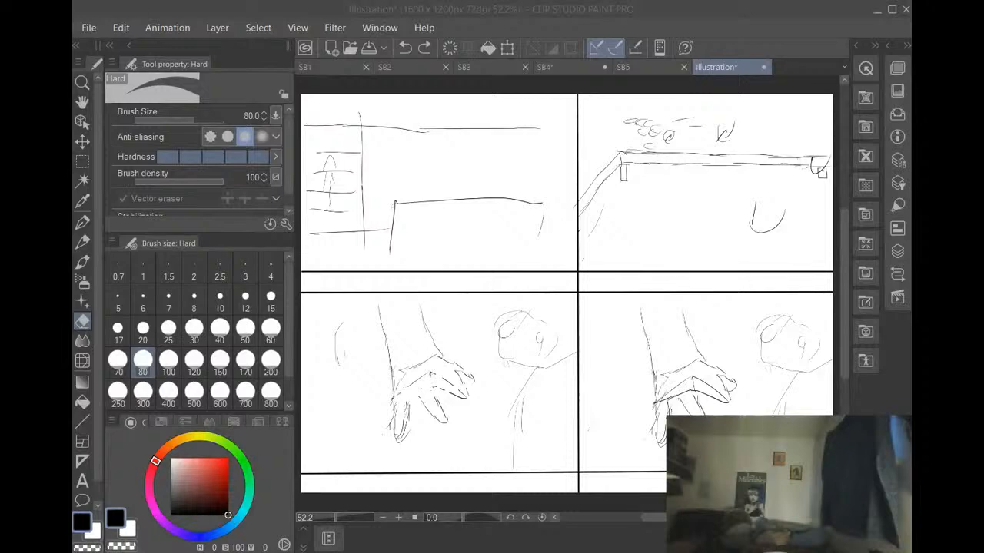
Erase the hand and head sketches from the lower-left panel with the Hard eraser at size 80
left_click(744, 14)
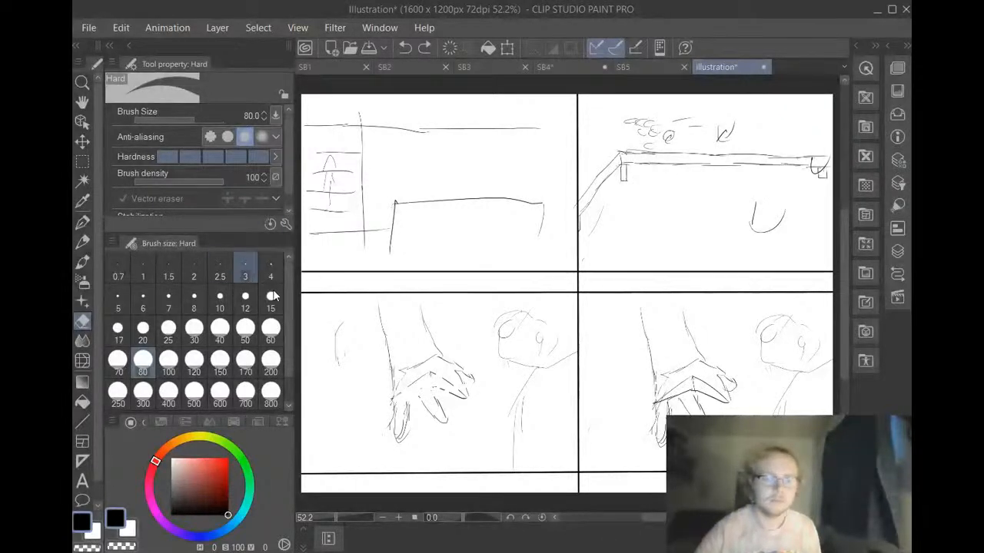
mouse_move(340, 346)
left_mouse_down()
mouse_move(384, 366)
mouse_move(383, 321)
mouse_move(398, 415)
mouse_move(410, 382)
mouse_move(443, 389)
mouse_move(434, 409)
mouse_move(470, 378)
mouse_move(450, 407)
mouse_move(422, 361)
mouse_move(440, 364)
mouse_move(419, 318)
mouse_move(370, 337)
mouse_move(350, 364)
mouse_move(332, 346)
left_mouse_up()
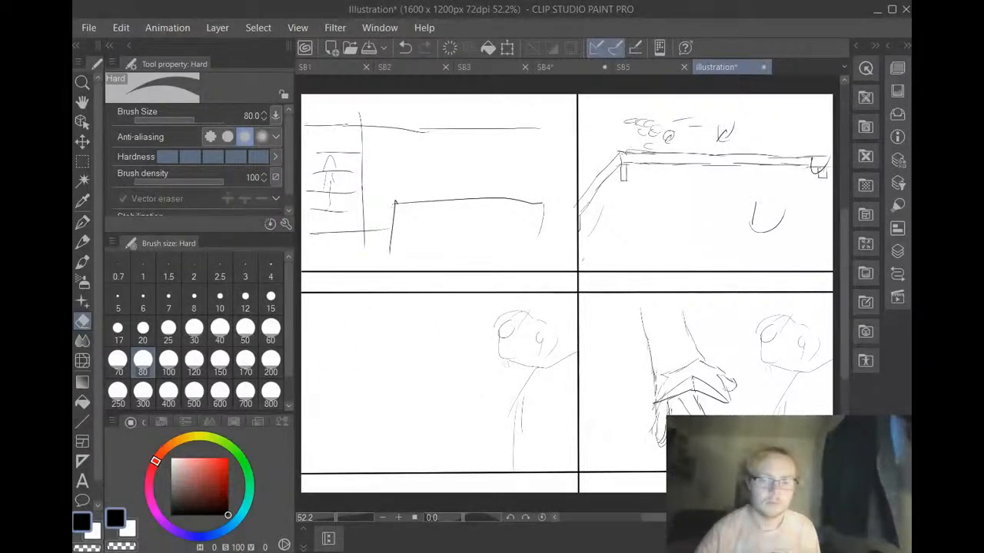
key("alt+Tab")
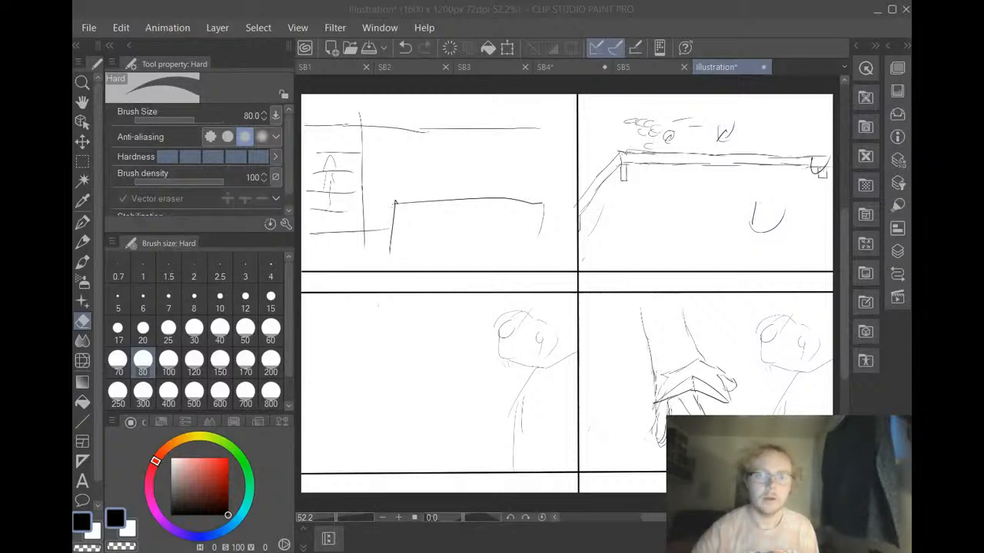
left_click(699, 16)
mouse_move(542, 325)
left_mouse_down()
mouse_move(528, 349)
mouse_move(501, 341)
mouse_move(530, 321)
mouse_move(526, 381)
mouse_move(543, 339)
mouse_move(550, 358)
mouse_move(540, 354)
mouse_move(515, 404)
mouse_move(520, 393)
mouse_move(510, 448)
mouse_move(493, 369)
mouse_move(554, 367)
left_mouse_up()
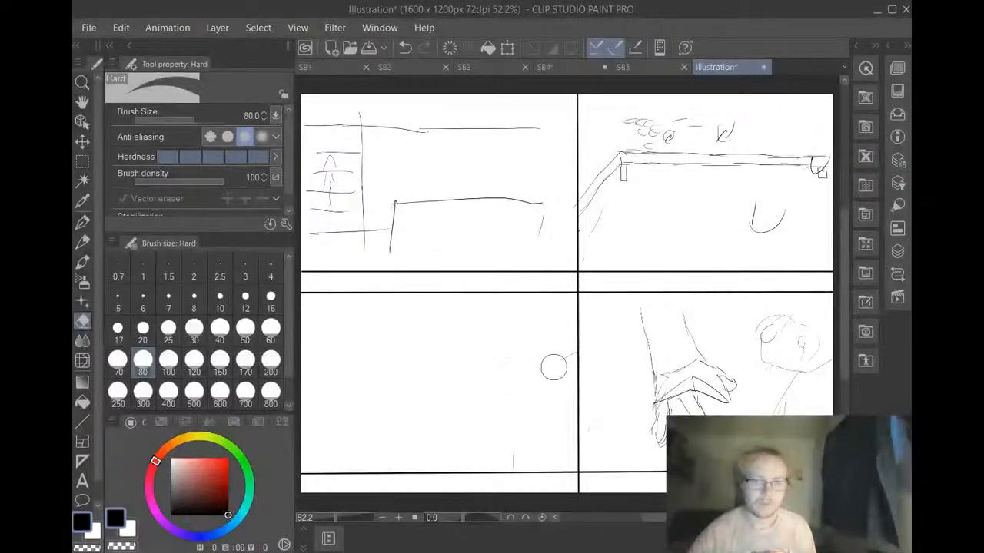
Sketch a heart-like rounded shape with curved side strokes and two short lines beneath it in the lower-left panel, using the G-pen
left_click(83, 223)
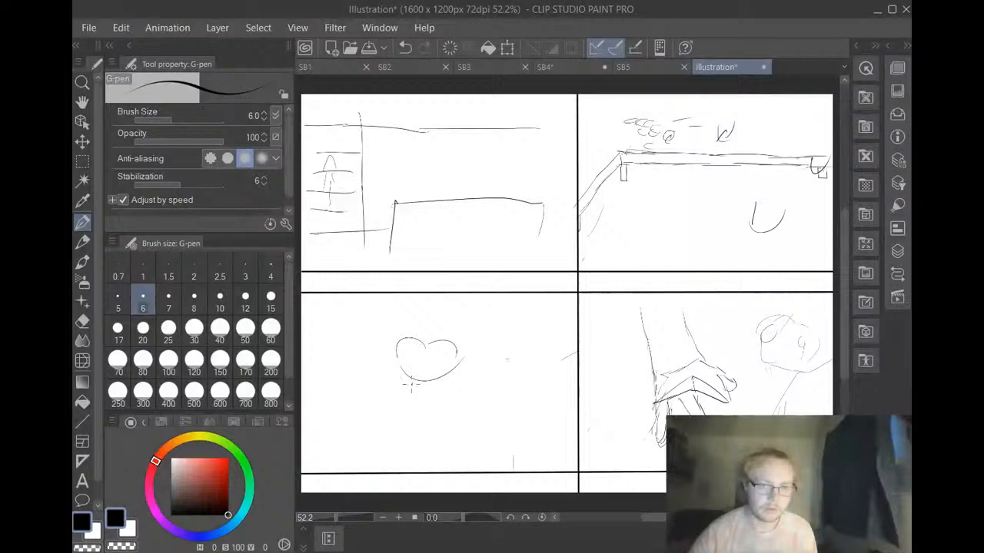
left_click_drag(361, 355, 403, 384)
left_click_drag(478, 355, 443, 383)
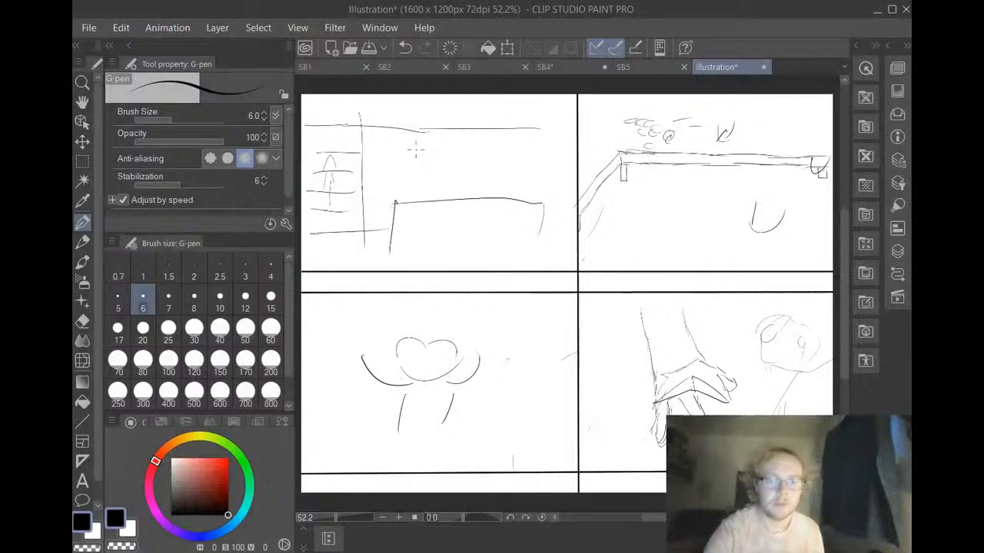
scroll(415, 151, "up", 3)
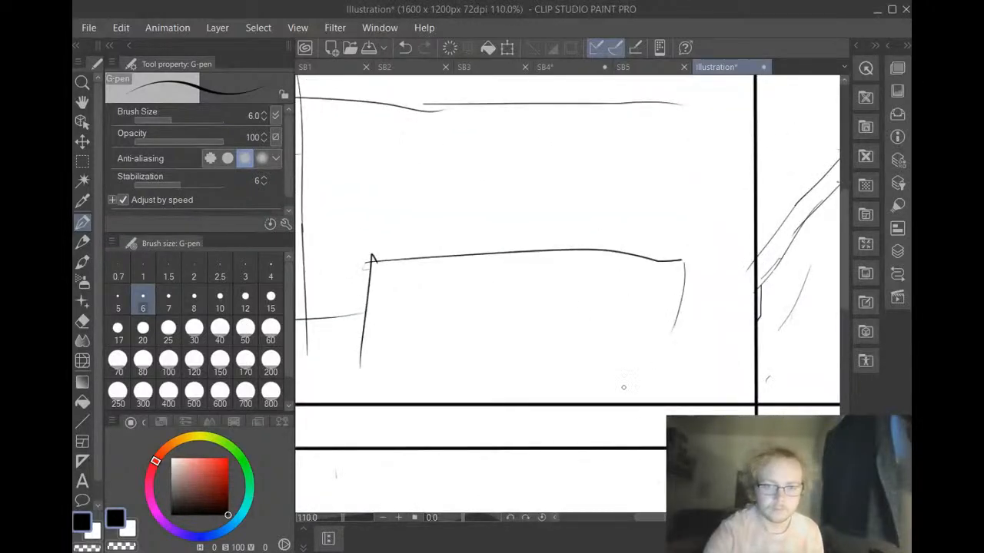
left_click_drag(675, 517, 658, 514)
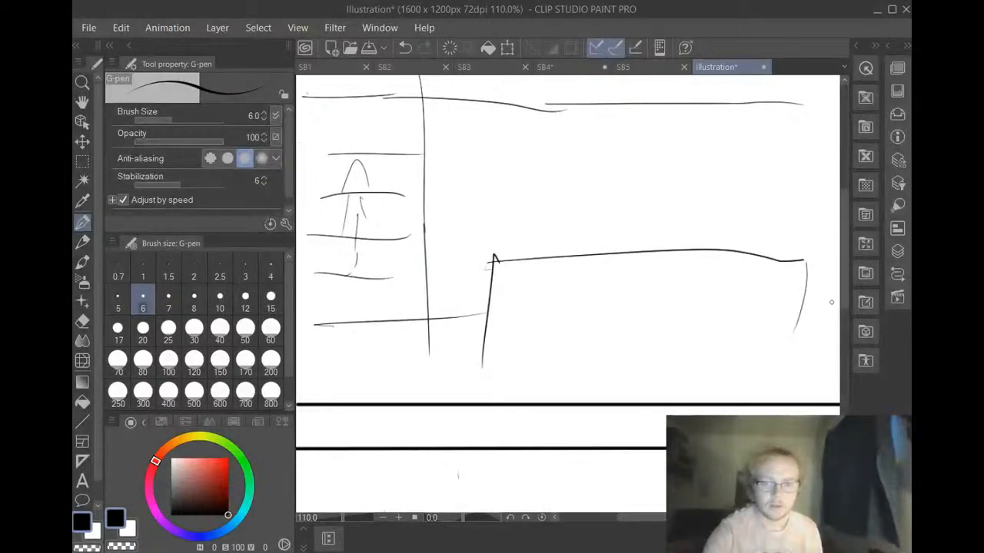
scroll(733, 301, "down", 2)
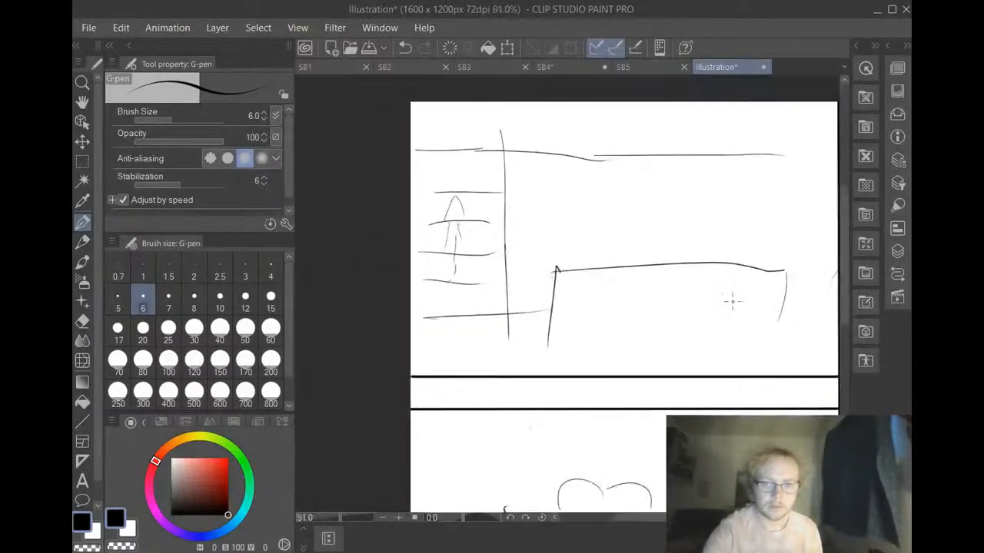
scroll(733, 301, "up", 1)
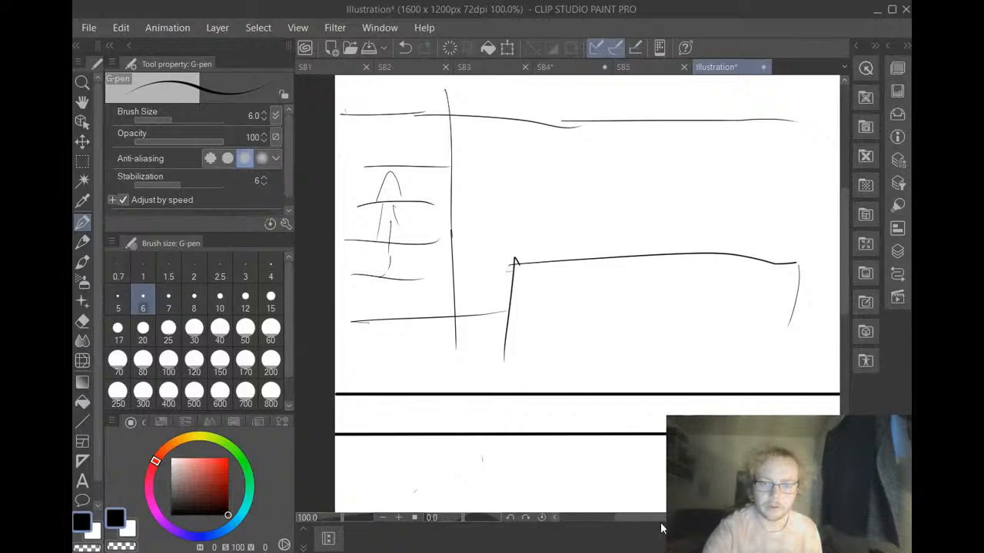
left_click_drag(662, 519, 666, 519)
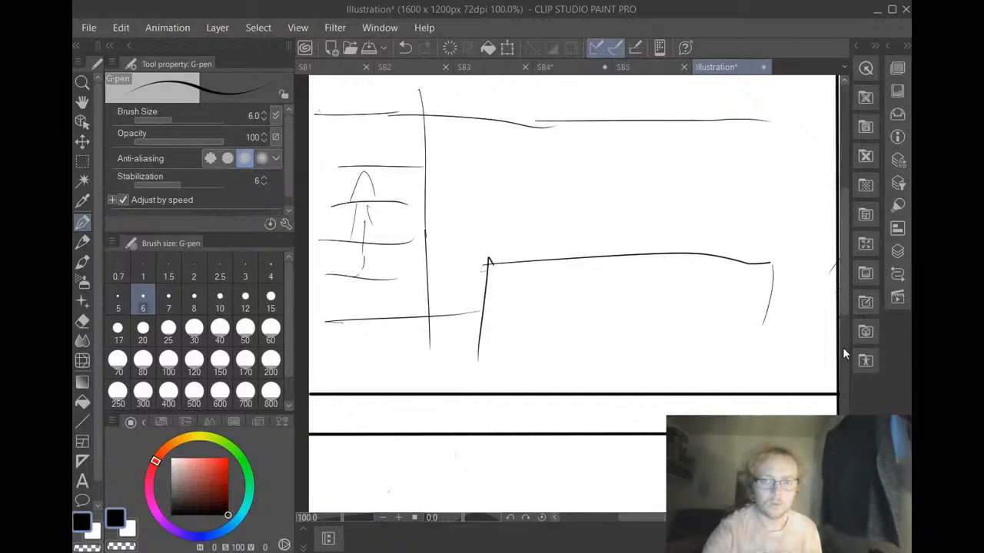
left_click_drag(843, 305, 842, 288)
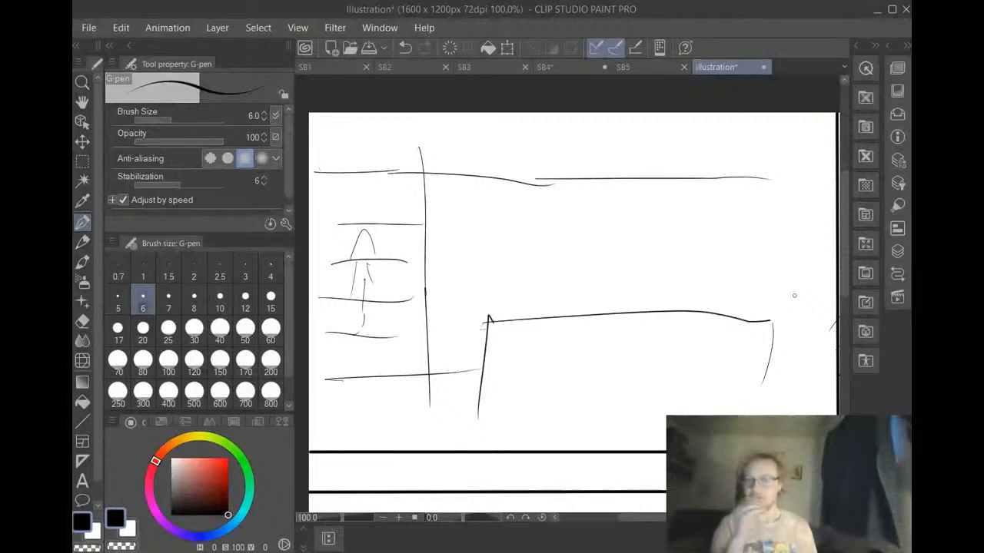
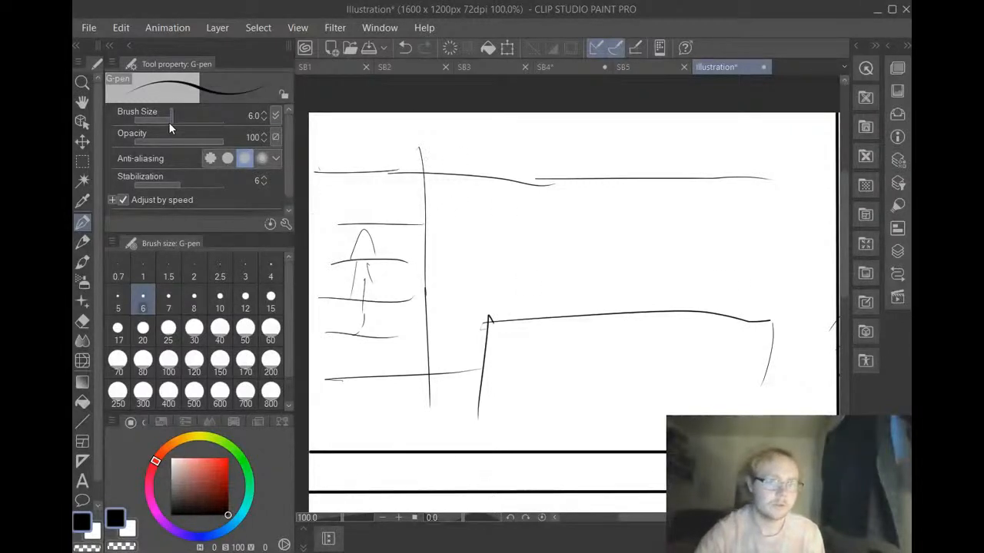
Erase the existing line sketch from the upper-left panel with the Hard eraser at size 80
left_click(81, 382)
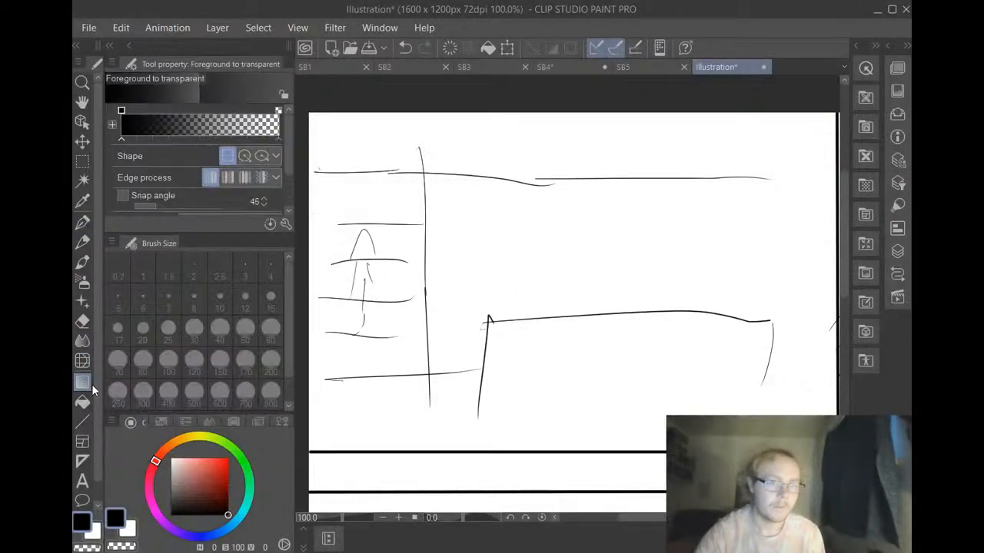
left_click(80, 402)
left_click(75, 324)
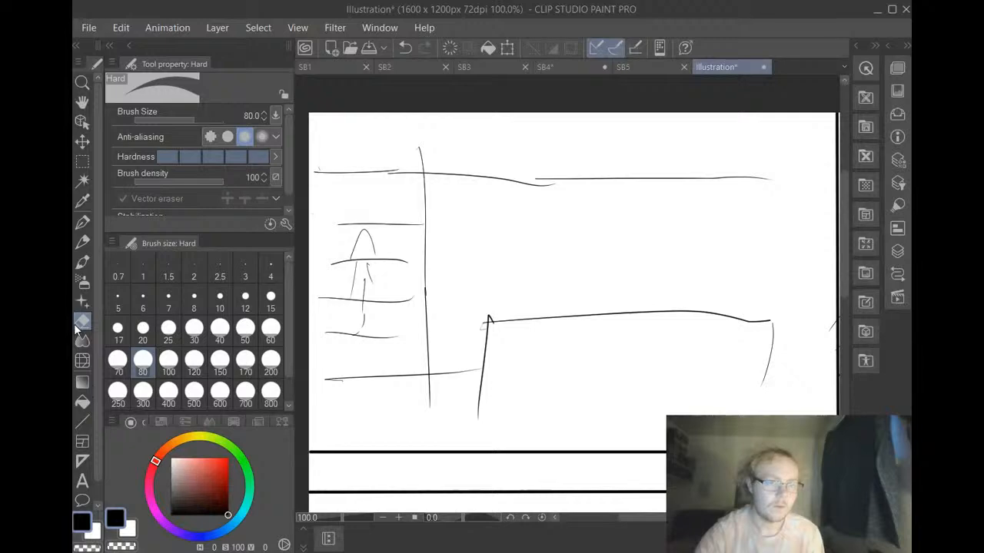
mouse_move(390, 335)
left_mouse_down()
mouse_move(429, 315)
mouse_move(398, 346)
mouse_move(378, 315)
mouse_move(359, 377)
mouse_move(442, 365)
mouse_move(476, 319)
mouse_move(492, 352)
mouse_move(439, 399)
mouse_move(576, 338)
mouse_move(536, 333)
mouse_move(708, 312)
mouse_move(712, 345)
mouse_move(775, 320)
mouse_move(745, 375)
mouse_move(777, 225)
mouse_move(696, 180)
mouse_move(710, 181)
mouse_move(566, 157)
mouse_move(505, 178)
mouse_move(432, 158)
mouse_move(561, 183)
mouse_move(449, 227)
mouse_move(416, 269)
mouse_move(374, 184)
mouse_move(347, 177)
mouse_move(362, 169)
mouse_move(398, 175)
mouse_move(371, 212)
mouse_move(392, 219)
mouse_move(364, 201)
mouse_move(334, 290)
mouse_move(389, 221)
mouse_move(350, 335)
mouse_move(349, 321)
mouse_move(326, 372)
left_mouse_up()
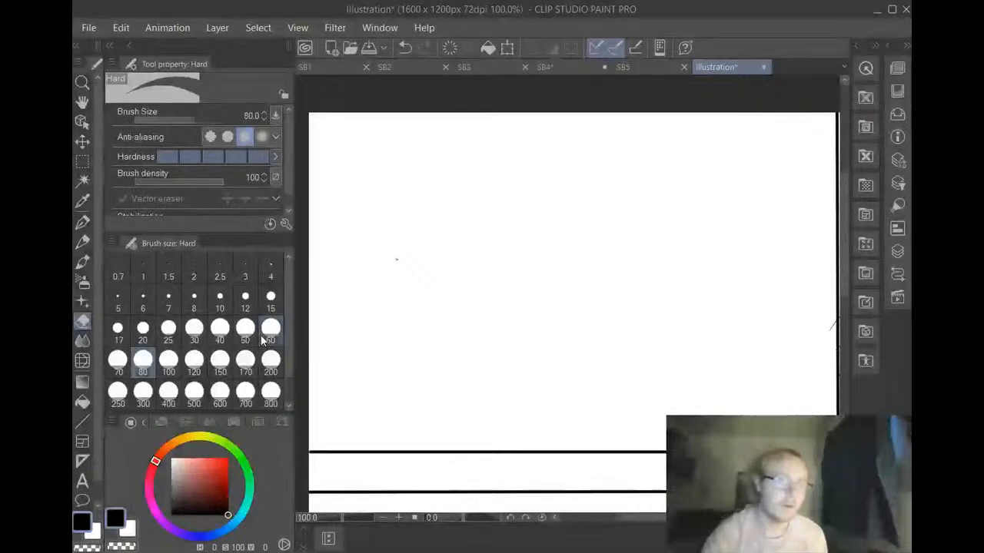
Draw a long horizontal line across the upper part of the upper-left panel with the G-pen at size 6
left_click(82, 222)
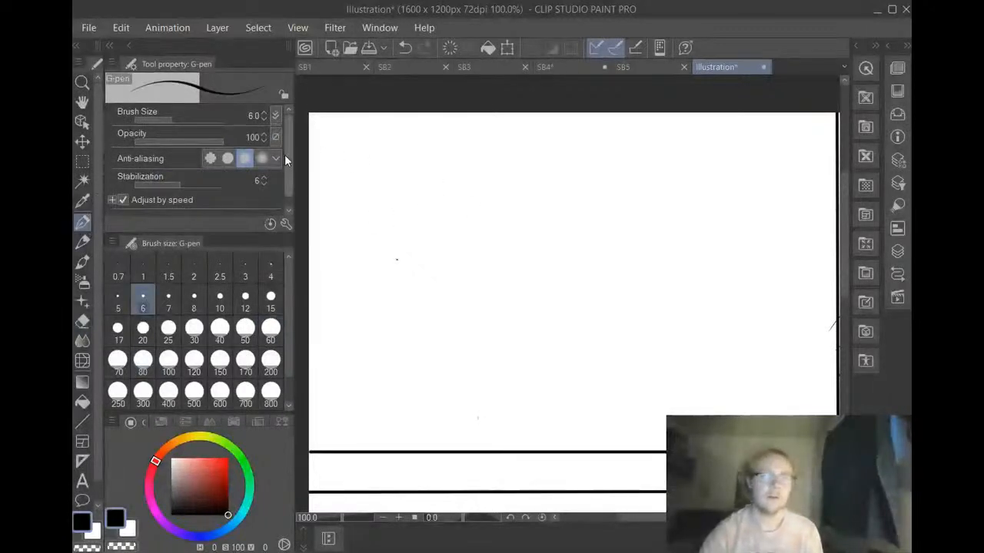
left_click_drag(335, 177, 717, 172)
left_click_drag(707, 172, 830, 180)
left_click_drag(361, 287, 359, 292)
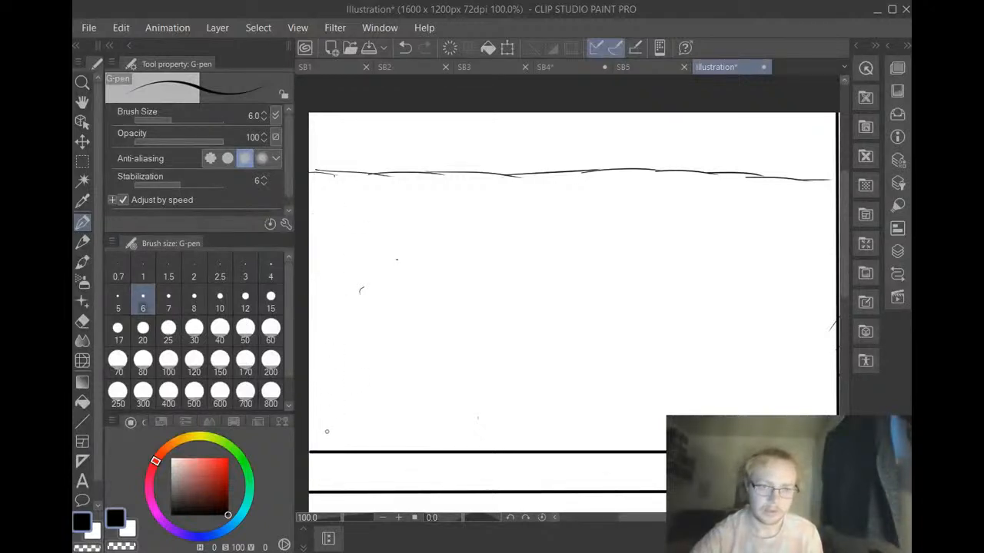
Draw the two tall side edges of a column that narrows upward from the panel's lower border to the horizontal line
mouse_move(318, 422)
left_mouse_down()
mouse_move(320, 454)
mouse_move(317, 415)
mouse_move(311, 448)
mouse_move(322, 292)
left_mouse_up()
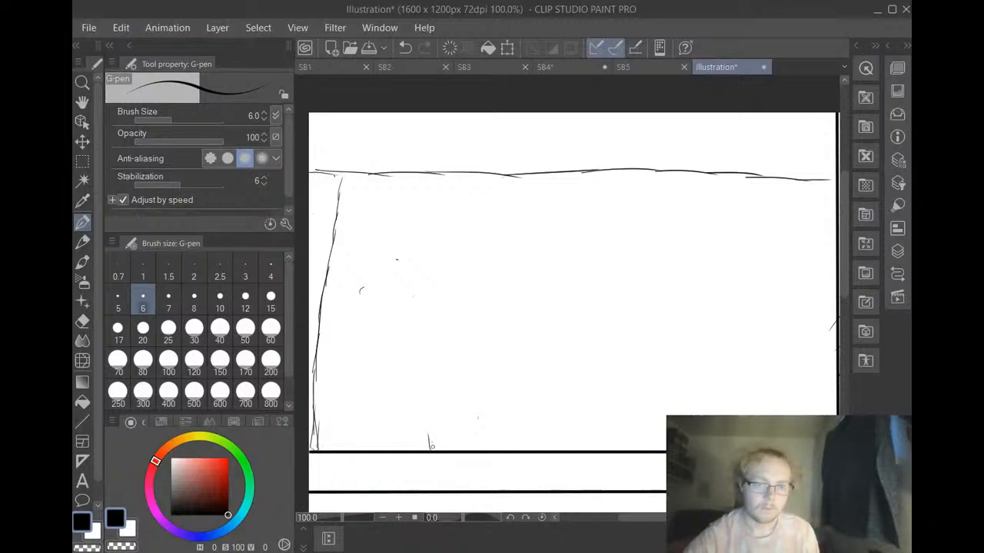
left_click_drag(431, 446, 421, 388)
left_click_drag(435, 450, 419, 229)
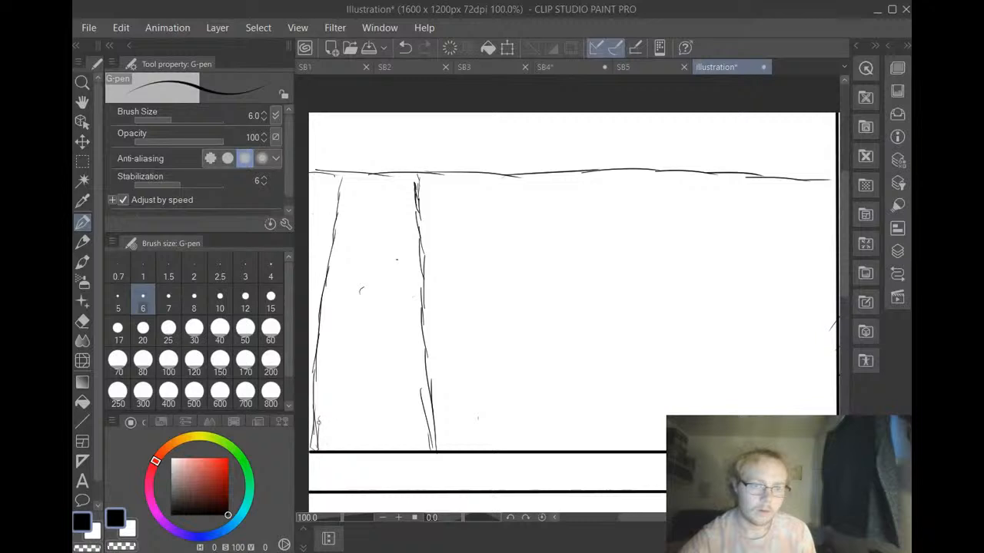
left_click_drag(322, 431, 358, 418)
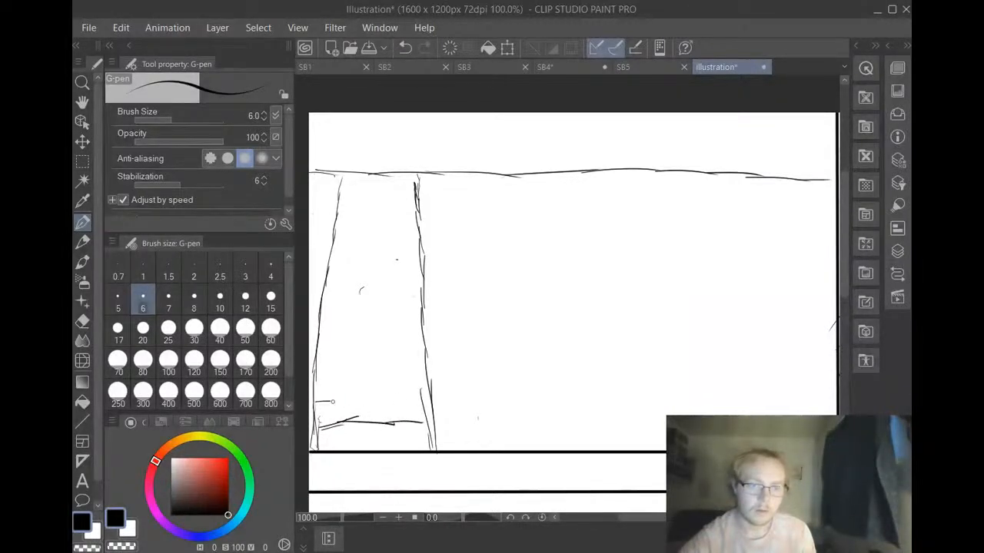
left_click_drag(333, 401, 435, 401)
left_click(404, 48)
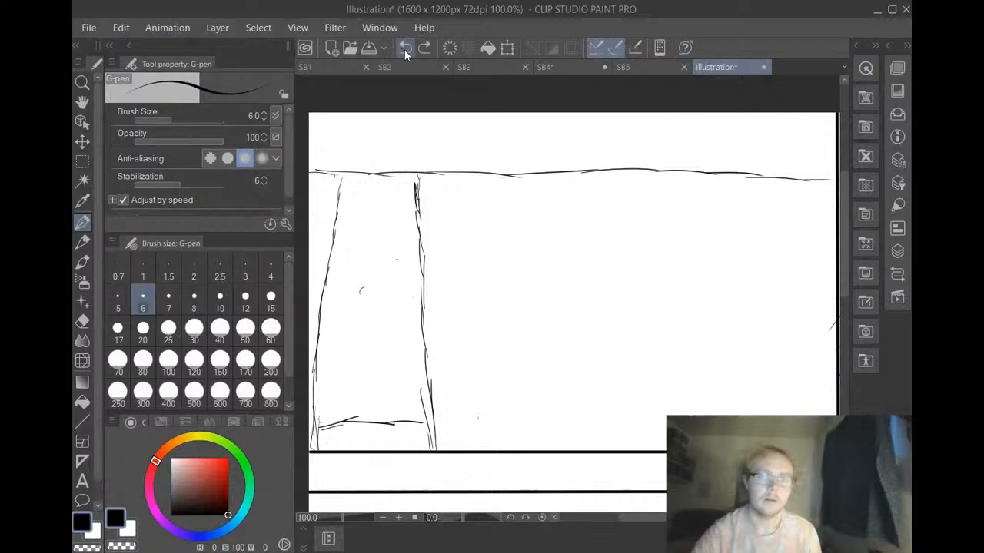
left_click(405, 48)
left_click(408, 45)
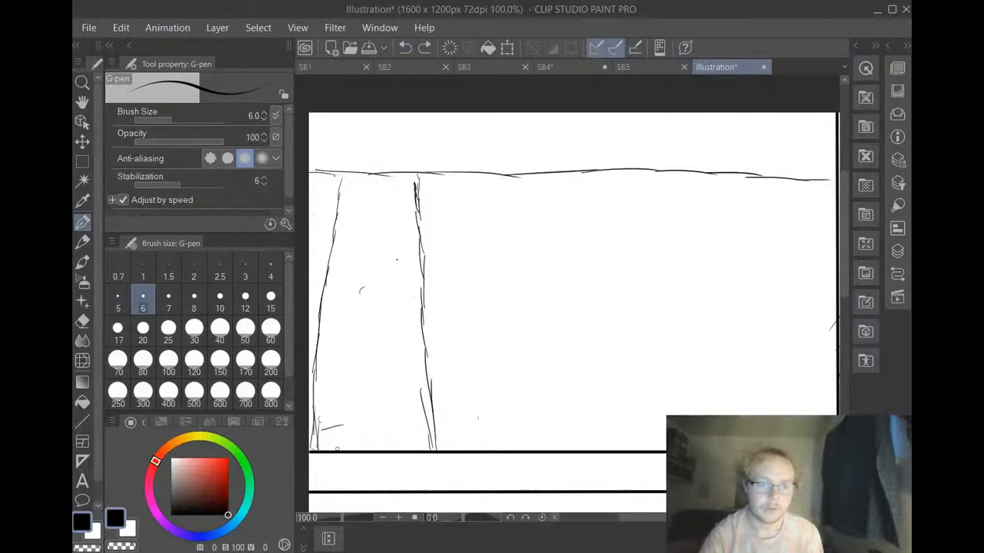
Draw the column's lowest cross line and an inner left edge, and clean their corner overlap with the Hard eraser at size 25
left_click_drag(318, 427, 425, 433)
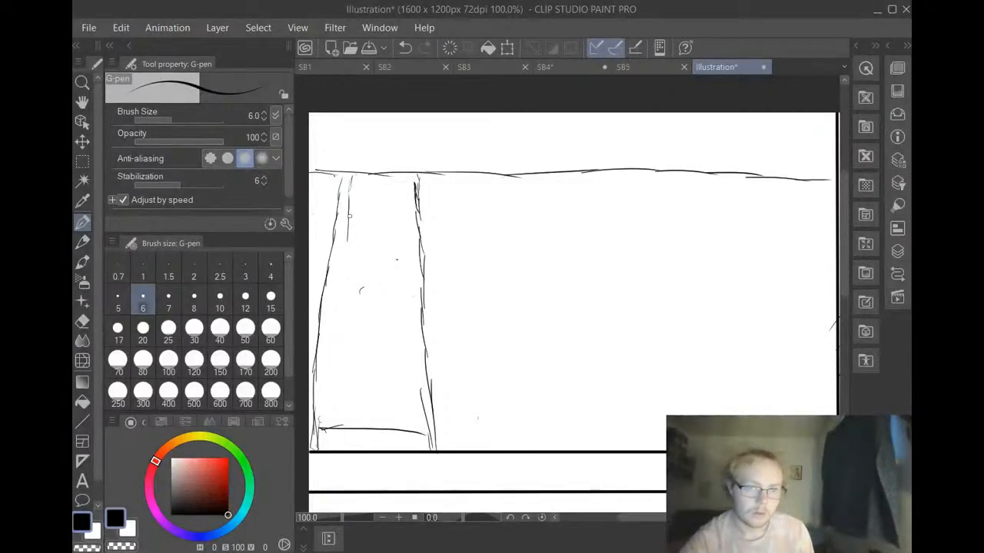
left_click_drag(349, 218, 342, 283)
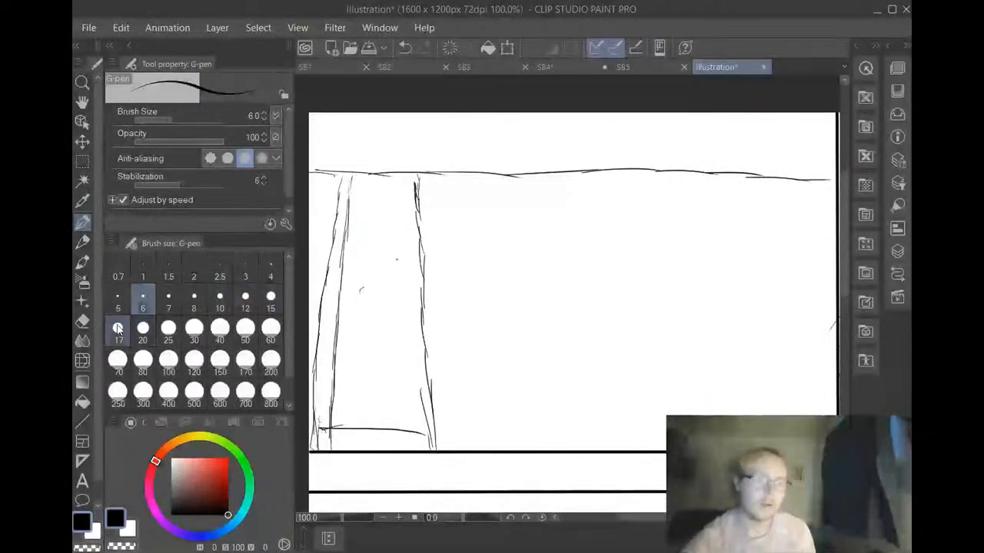
left_click(82, 321)
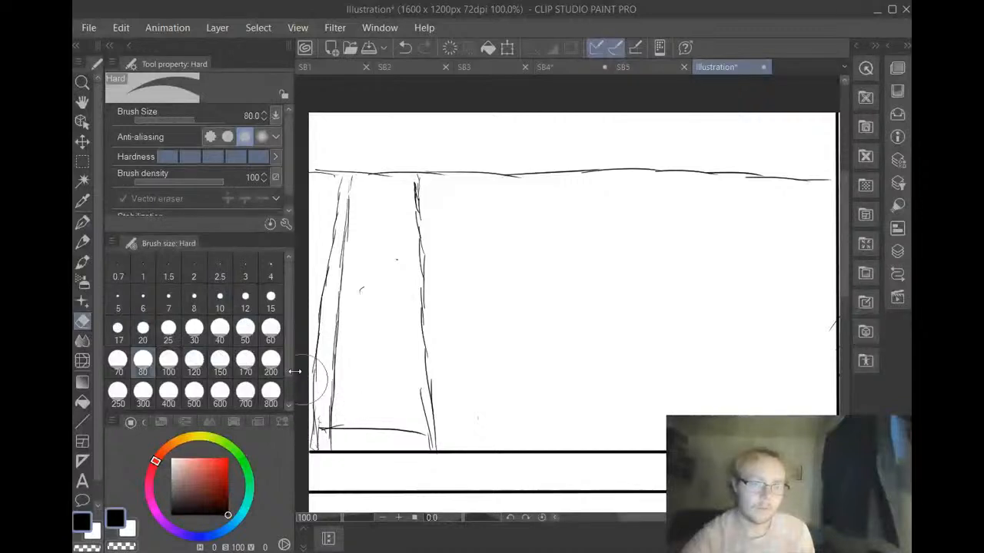
left_click(168, 331)
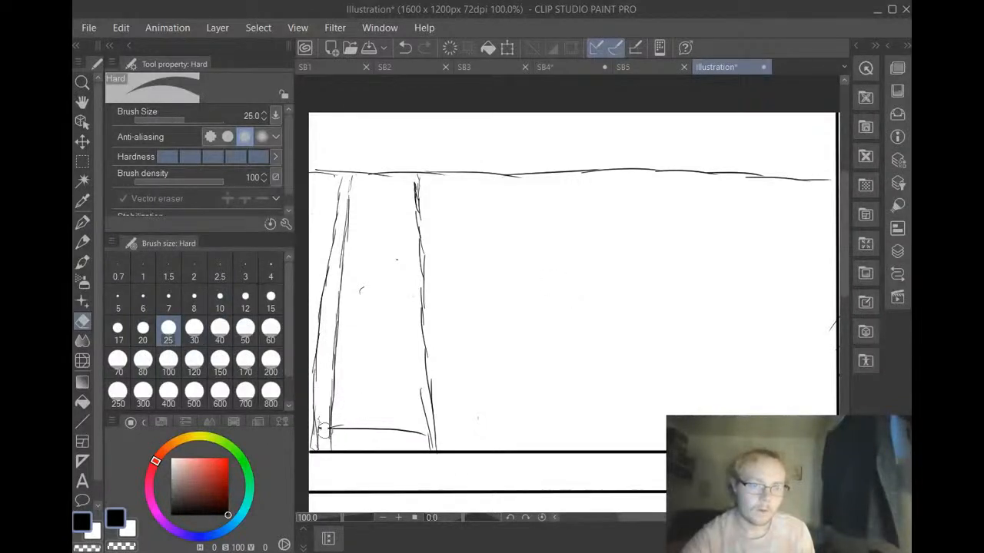
mouse_move(324, 430)
left_mouse_down()
mouse_move(323, 441)
mouse_move(323, 419)
left_mouse_up()
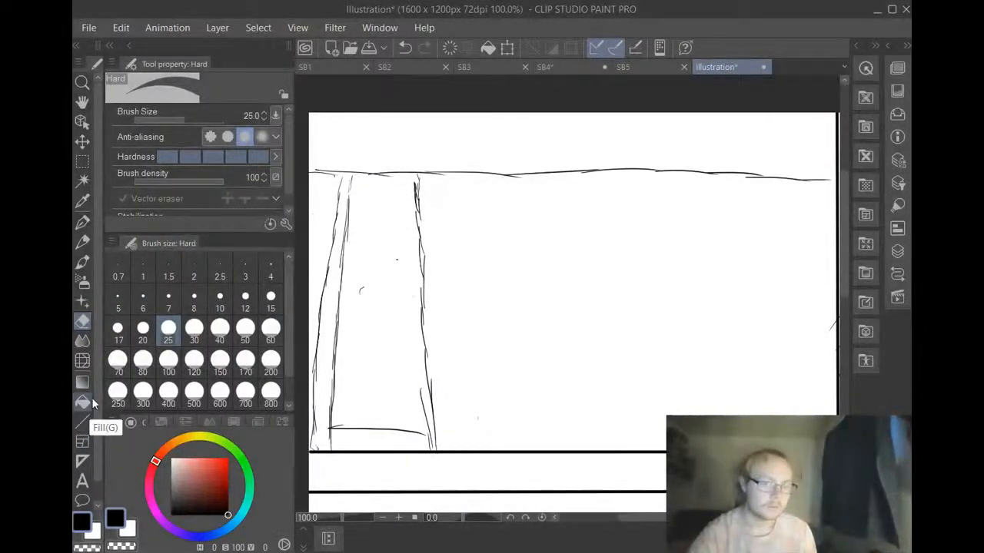
left_click(82, 422)
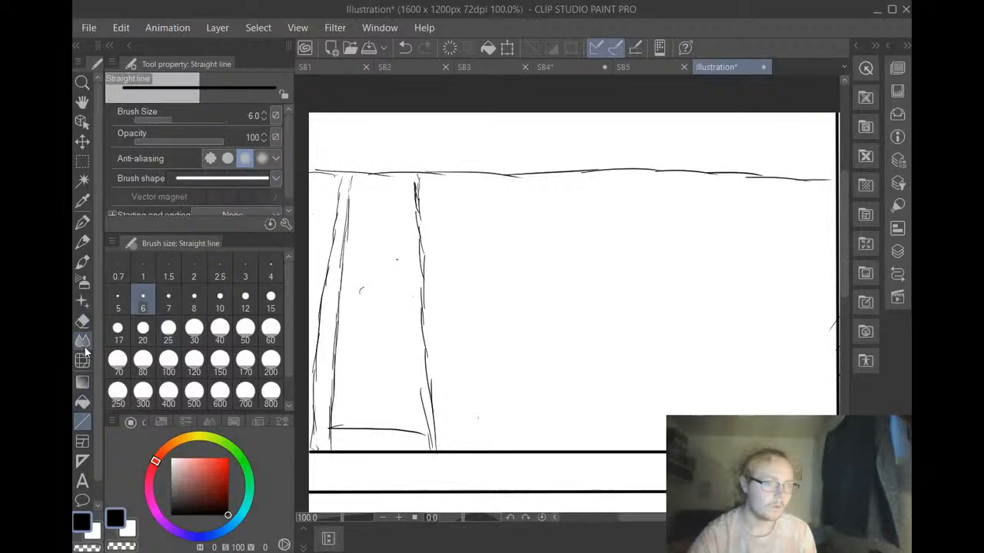
left_click(194, 362)
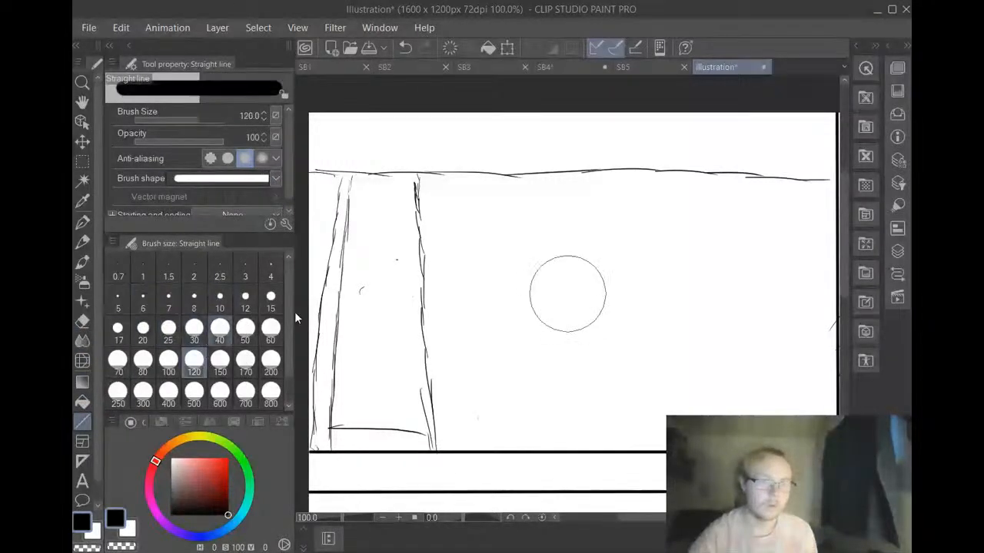
left_click(220, 332)
left_click(169, 363)
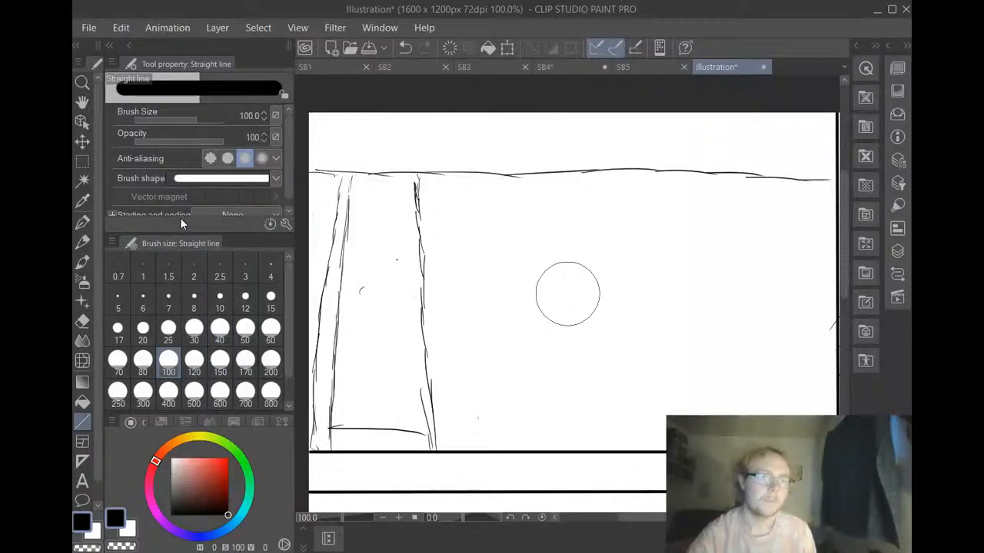
Shade the inside of the column light grey with the G-pen at size 40 and opacity 7
left_click(83, 222)
left_click(220, 332)
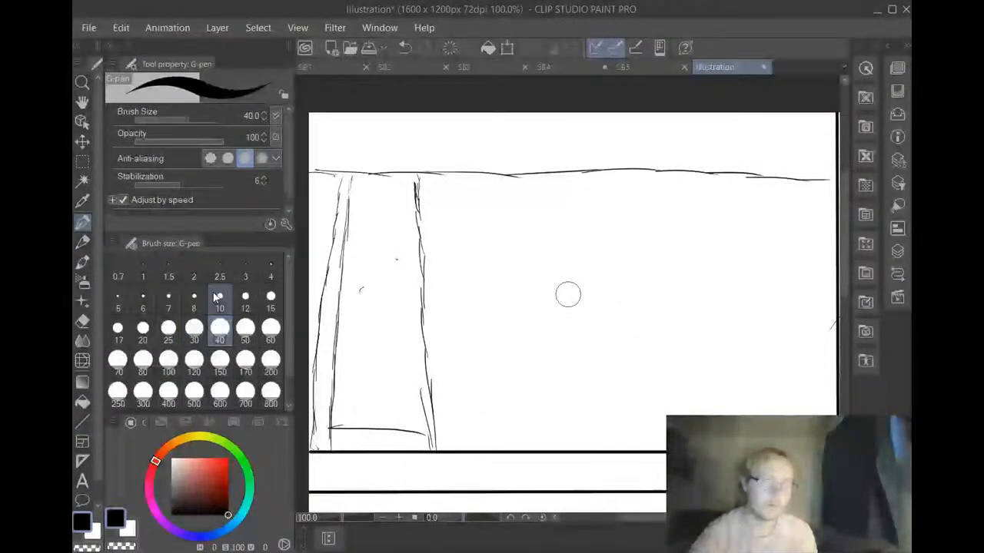
left_click(176, 140)
left_click_drag(175, 139, 131, 137)
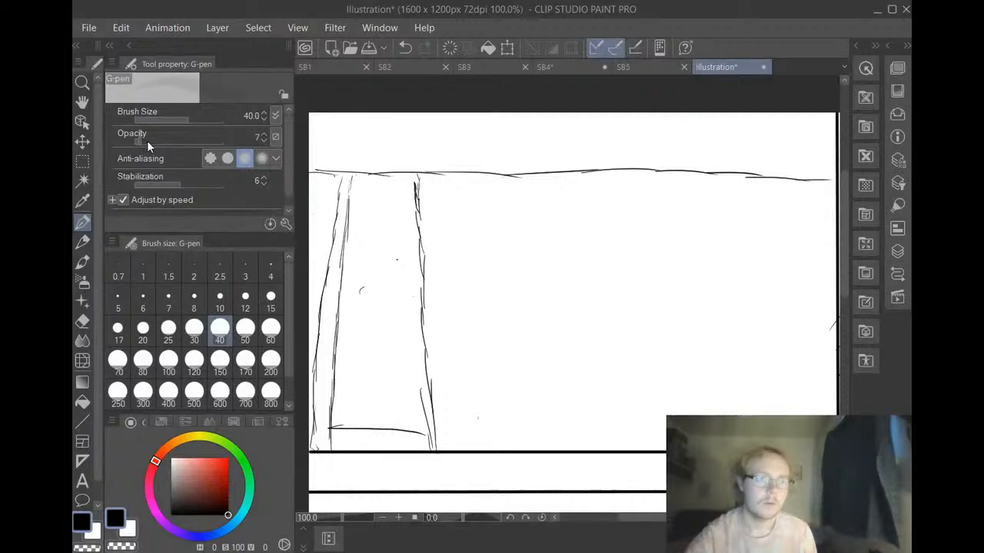
mouse_move(376, 266)
left_mouse_down()
mouse_move(364, 336)
mouse_move(348, 179)
mouse_move(339, 346)
mouse_move(336, 338)
mouse_move(323, 402)
mouse_move(316, 368)
mouse_move(337, 370)
mouse_move(332, 399)
mouse_move(345, 387)
mouse_move(355, 398)
mouse_move(383, 396)
mouse_move(319, 417)
mouse_move(391, 390)
mouse_move(426, 413)
mouse_move(407, 178)
mouse_move(342, 185)
mouse_move(386, 196)
mouse_move(365, 212)
mouse_move(390, 189)
mouse_move(399, 272)
mouse_move(358, 362)
mouse_move(340, 367)
mouse_move(353, 274)
mouse_move(407, 323)
mouse_move(408, 386)
mouse_move(358, 388)
mouse_move(389, 338)
left_mouse_up()
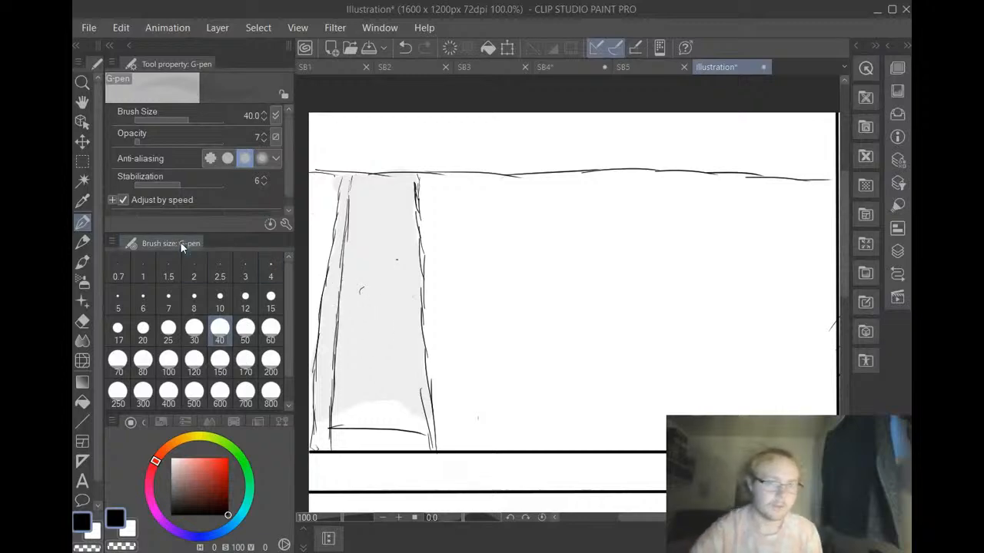
Draw evenly stacked step lines across the column's lower two thirds with the G-pen at size 6 and opacity 100
left_click(143, 300)
left_click_drag(169, 140, 232, 145)
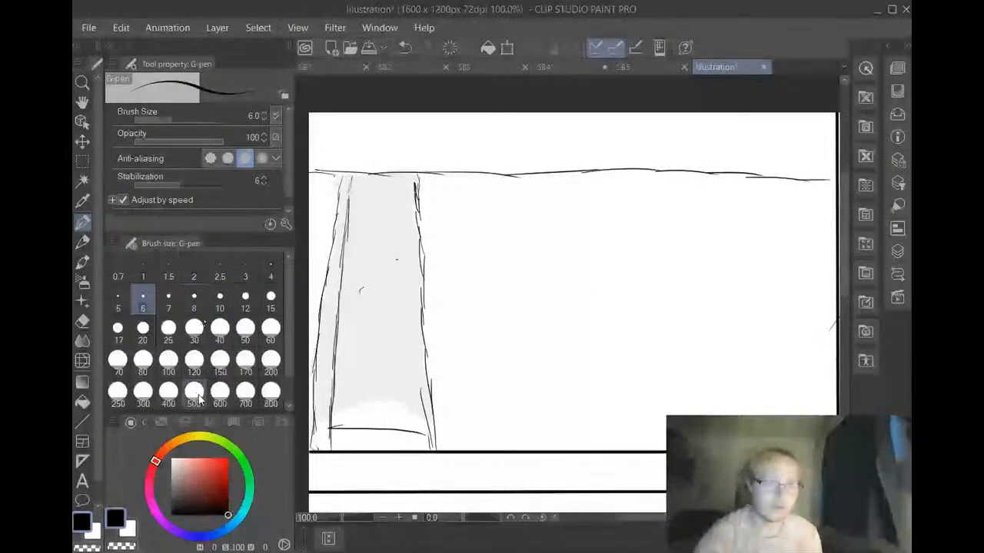
left_click_drag(332, 412, 380, 418)
left_click(403, 47)
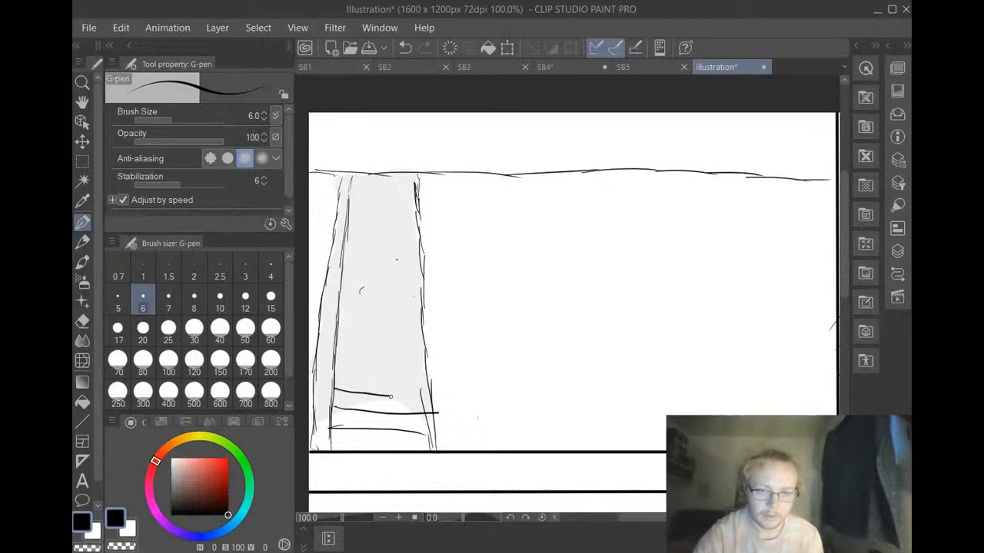
left_click_drag(333, 371, 421, 376)
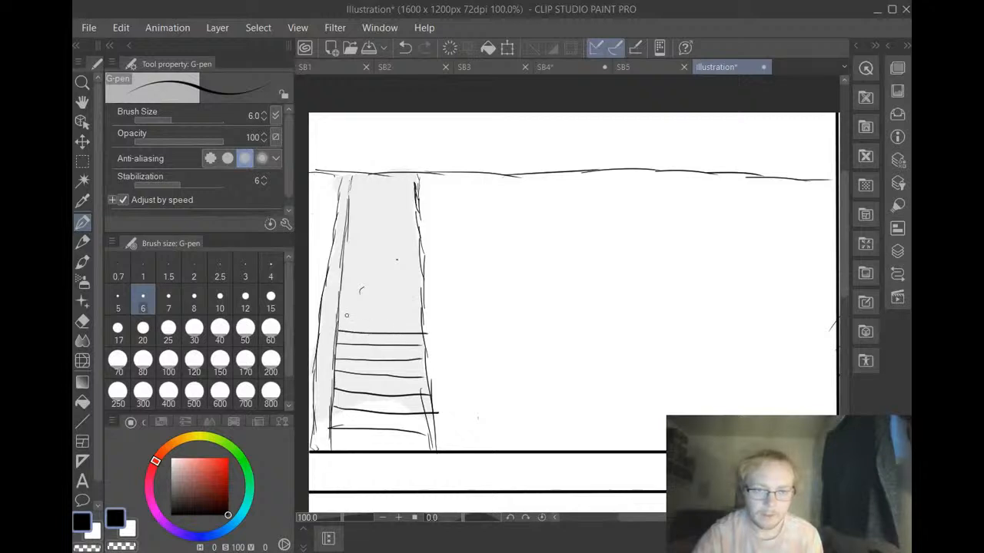
left_click_drag(339, 315, 416, 317)
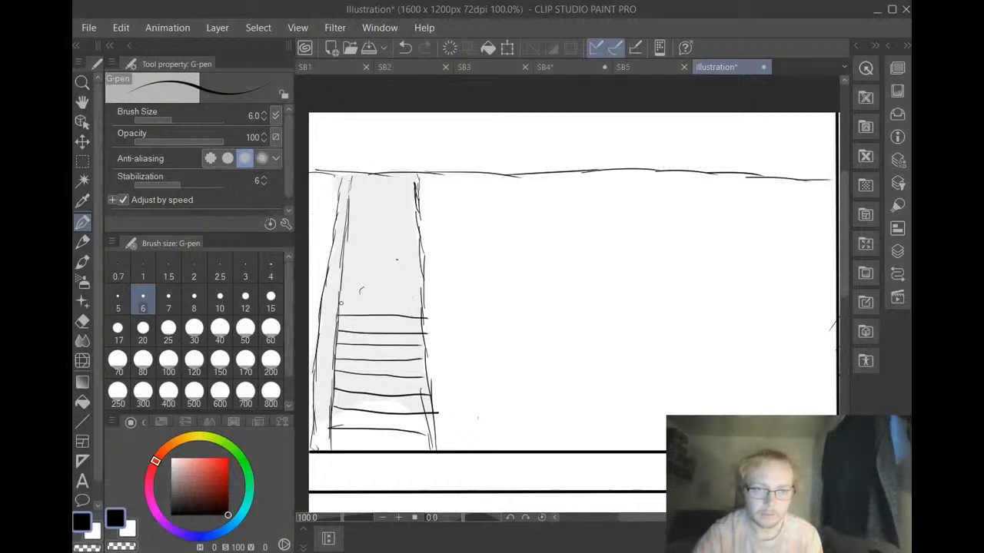
left_click_drag(339, 304, 421, 310)
left_click_drag(339, 289, 419, 297)
left_click_drag(342, 273, 422, 274)
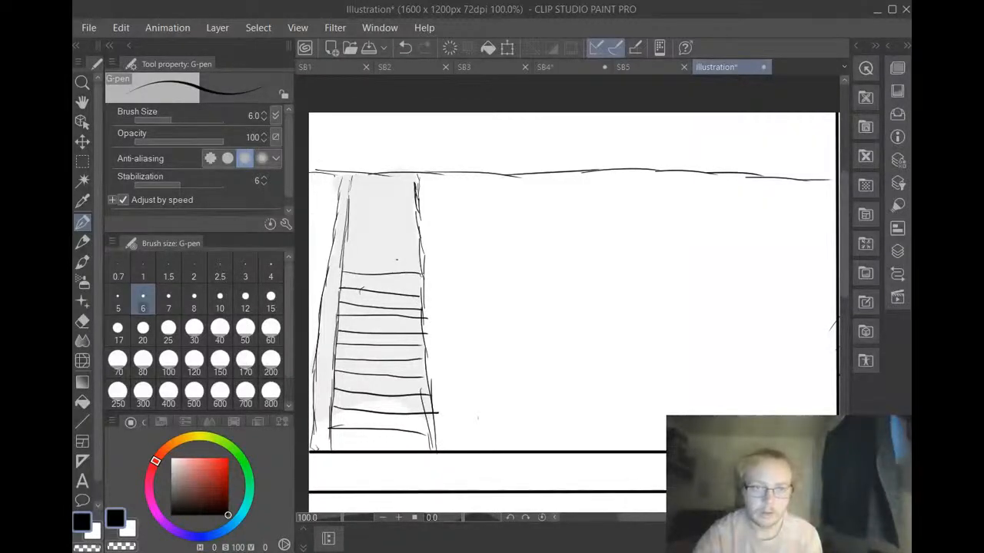
left_click_drag(342, 261, 396, 261)
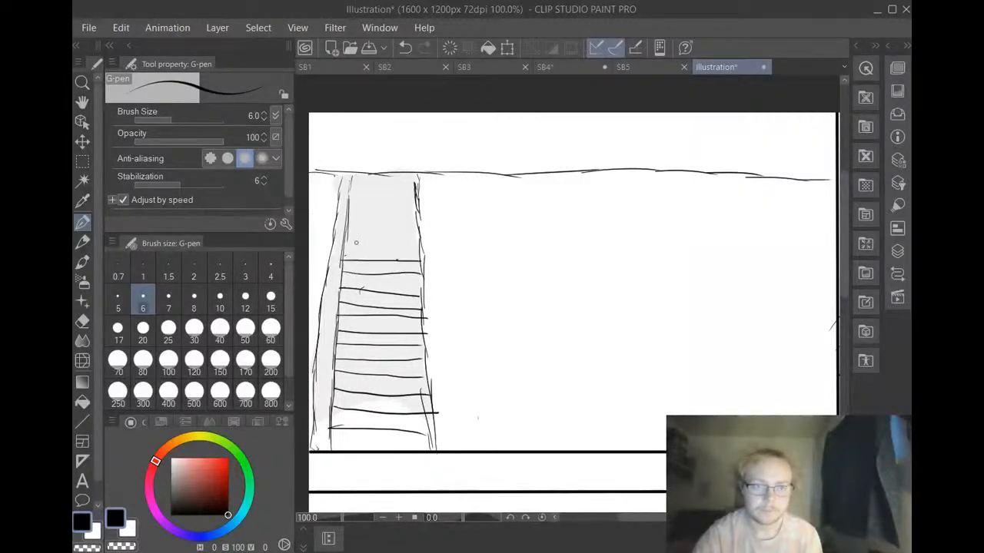
Continue the step lines up to the top of the column, spacing them closer together toward the horizontal line
mouse_move(350, 232)
left_mouse_down()
mouse_move(414, 232)
mouse_move(362, 224)
mouse_move(405, 226)
mouse_move(361, 214)
mouse_move(415, 217)
left_mouse_up()
left_click_drag(350, 210, 418, 212)
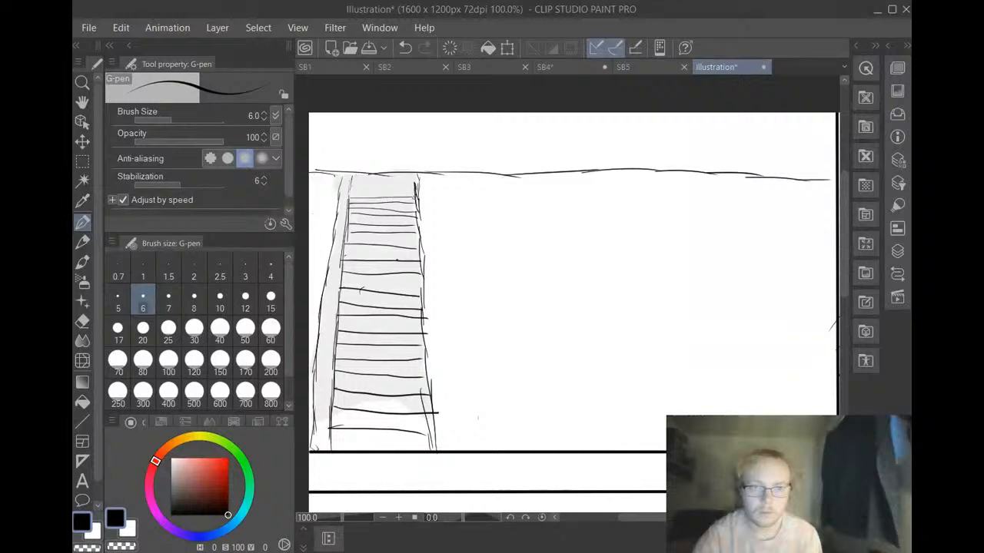
left_click_drag(353, 189, 419, 189)
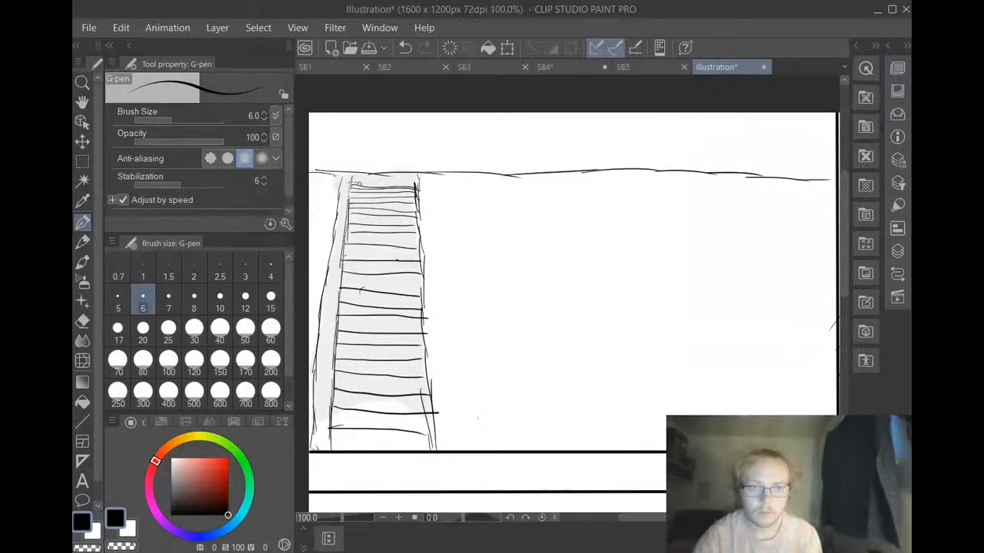
left_click_drag(357, 185, 420, 184)
left_click_drag(358, 182, 418, 180)
left_click_drag(352, 176, 419, 180)
left_click_drag(353, 181, 420, 184)
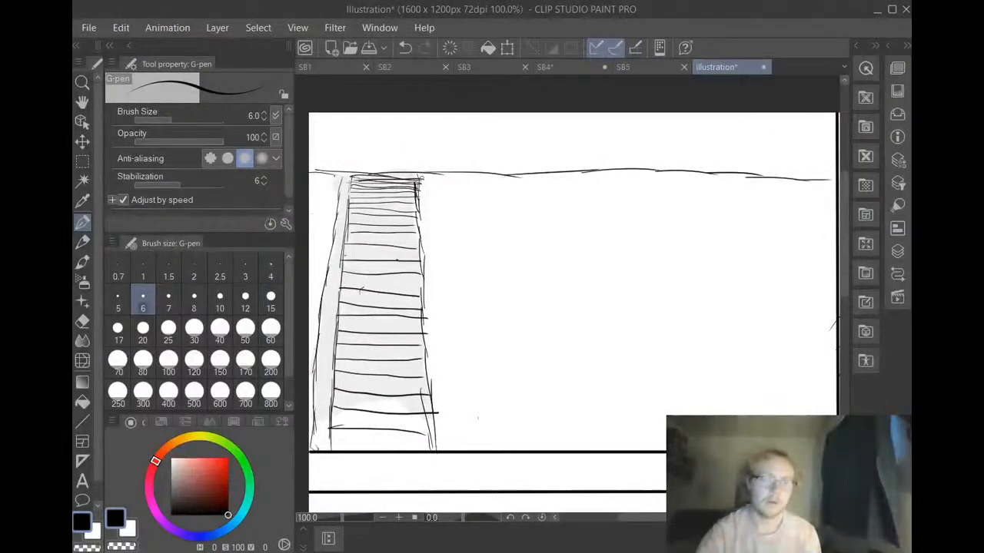
Darken the horizontal line above the steps and add a thick black vertical edge beside the lower right of the staircase
left_click_drag(311, 173, 519, 176)
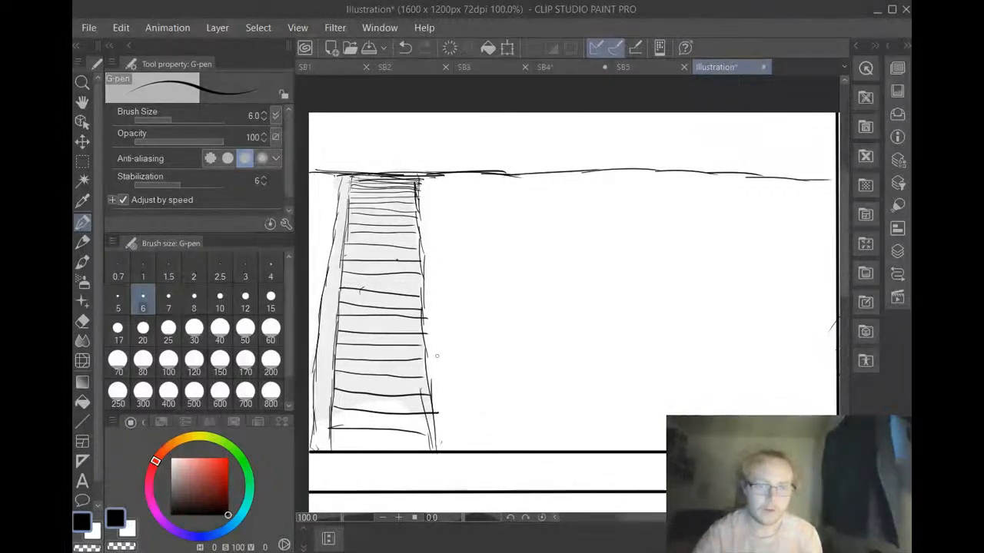
left_click_drag(424, 343, 438, 412)
left_click_drag(437, 361, 438, 415)
mouse_move(434, 345)
left_mouse_down()
mouse_move(441, 414)
mouse_move(437, 398)
left_mouse_up()
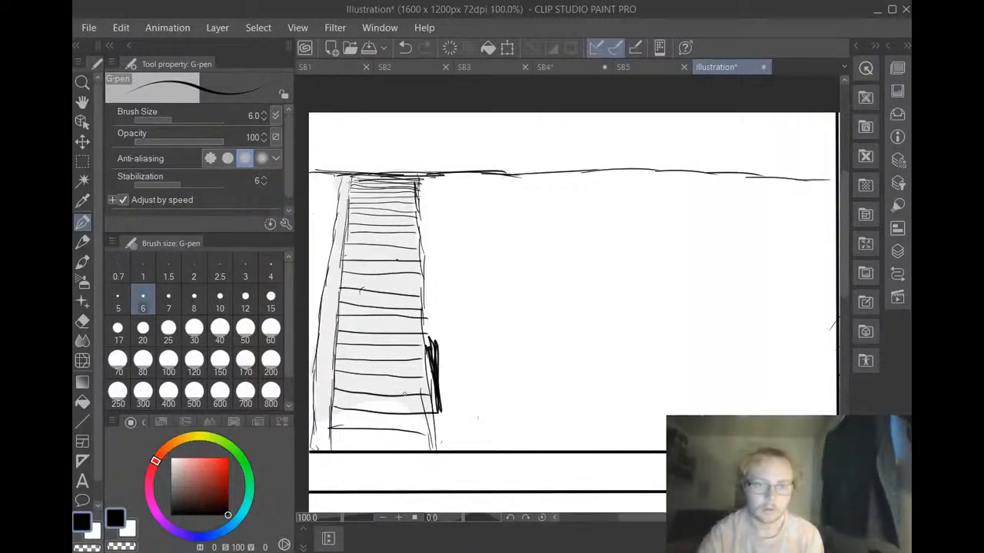
Draw a horizontal line from the top of the thick edge to the panel's right border and undo the long second line beneath it
left_click_drag(429, 347, 788, 349)
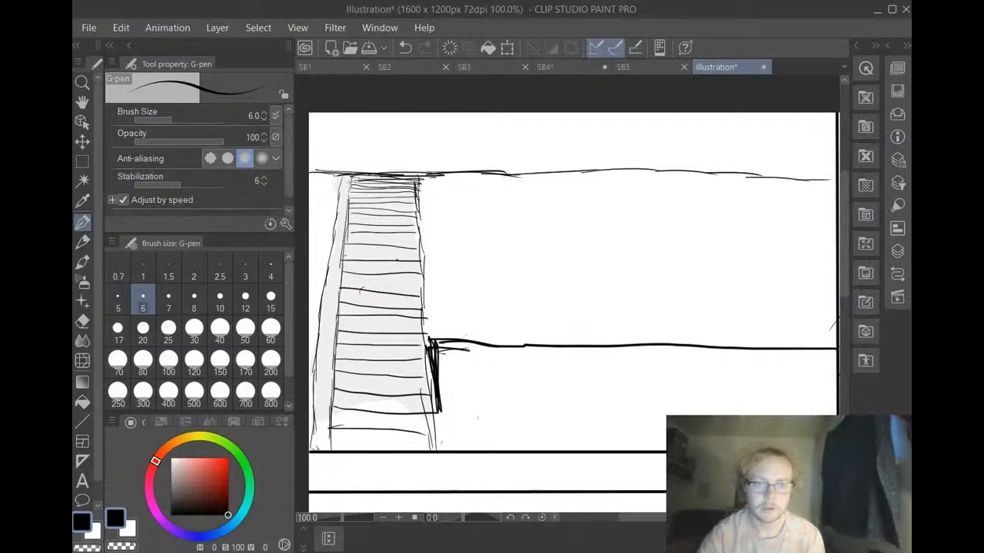
left_click_drag(435, 351, 820, 373)
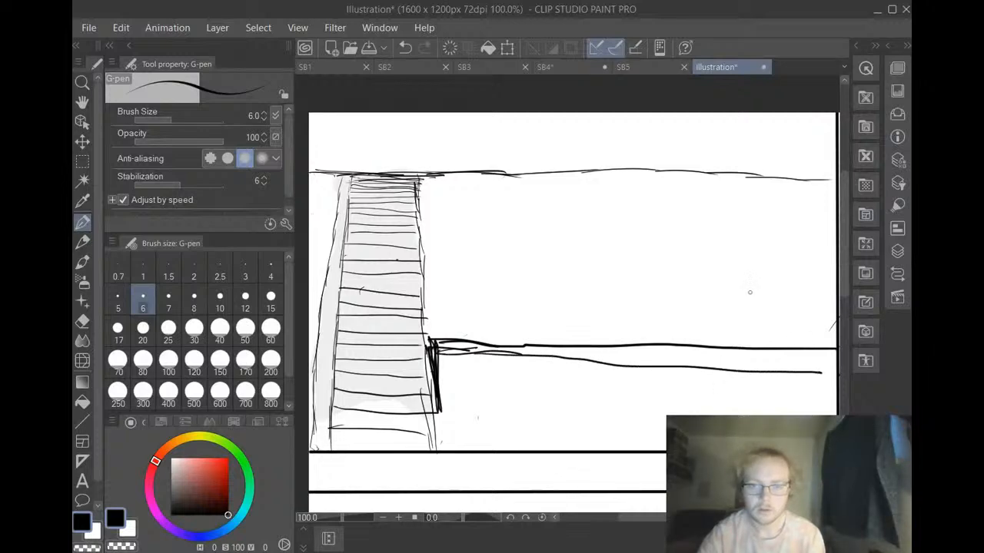
left_click(405, 47)
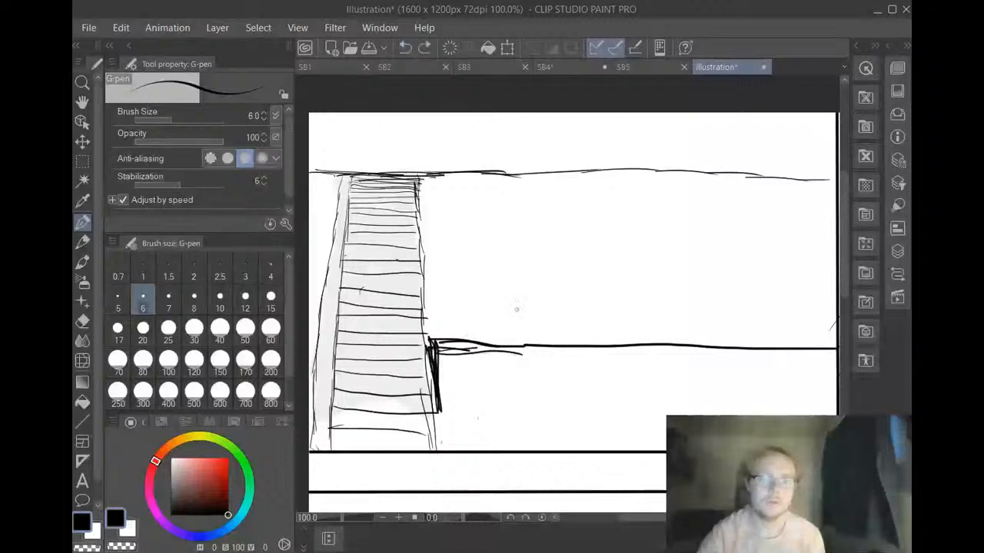
Try a freehand second line under the horizontal line, extend the thick edge down to the panel's bottom, and add a lower line
left_click_drag(537, 357, 836, 363)
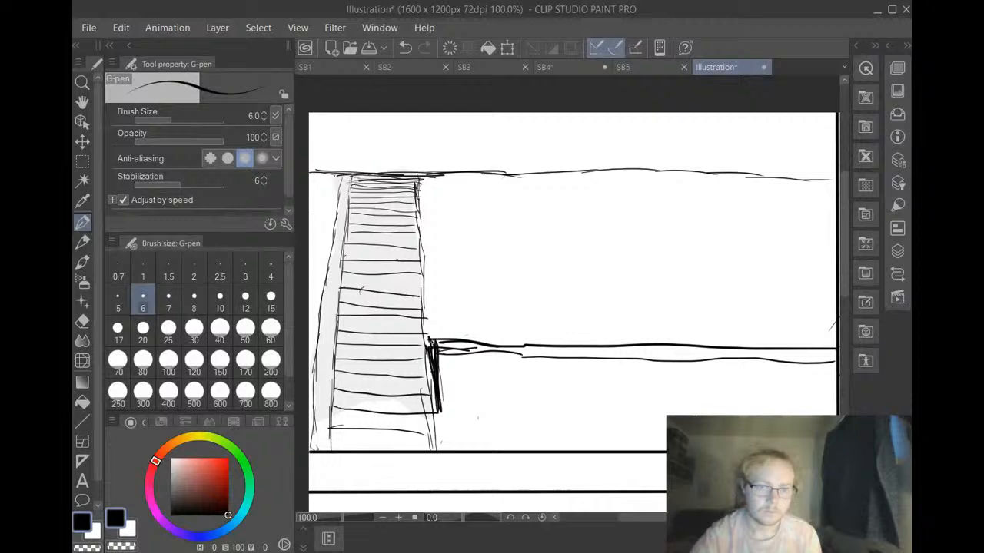
mouse_move(440, 409)
left_mouse_down()
mouse_move(441, 448)
mouse_move(430, 364)
mouse_move(445, 446)
left_mouse_up()
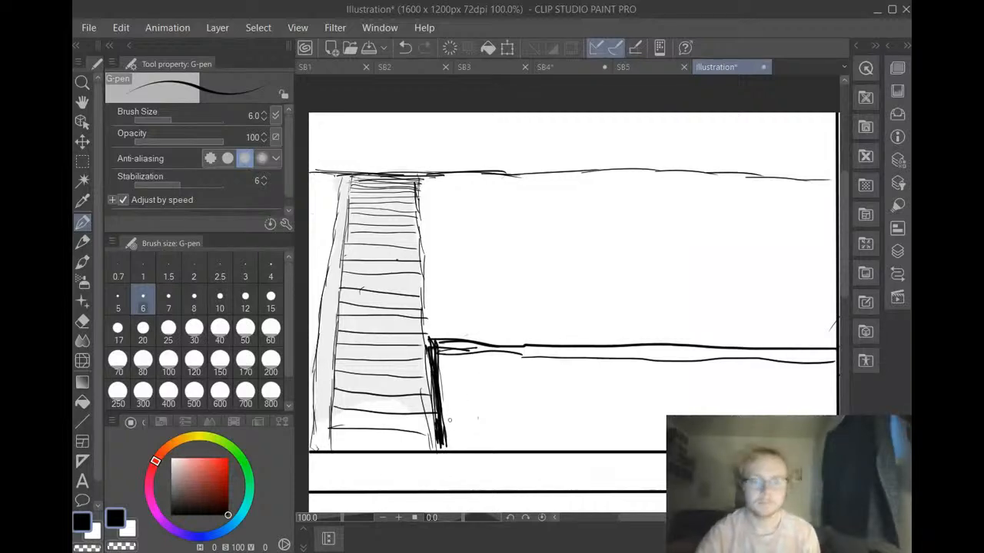
mouse_move(444, 417)
left_mouse_down()
mouse_move(730, 406)
mouse_move(716, 408)
mouse_move(723, 413)
mouse_move(820, 397)
mouse_move(791, 410)
mouse_move(831, 406)
left_mouse_up()
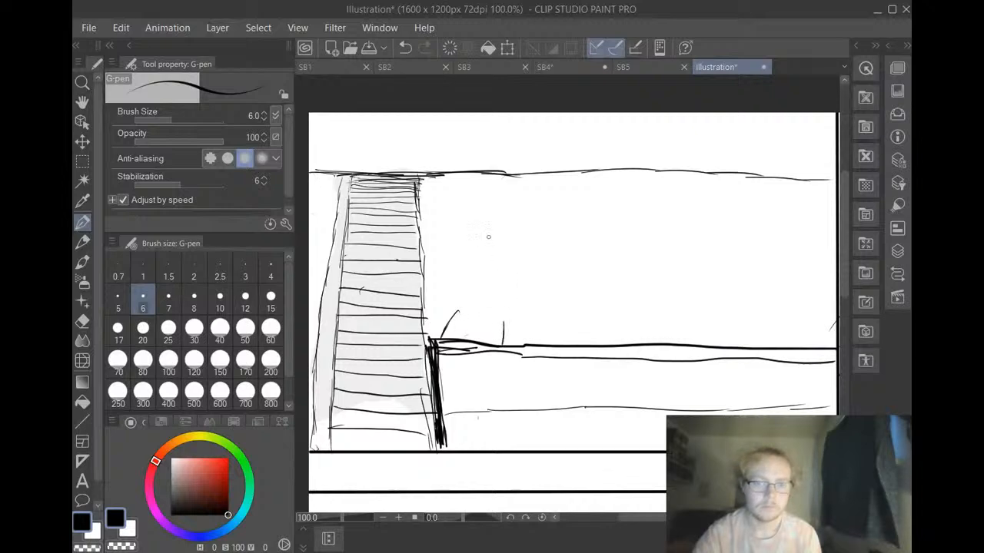
Undo the freehand horizontal lines and the thick vertical edge beside the staircase, keeping the steps and the upper line
left_click(405, 48)
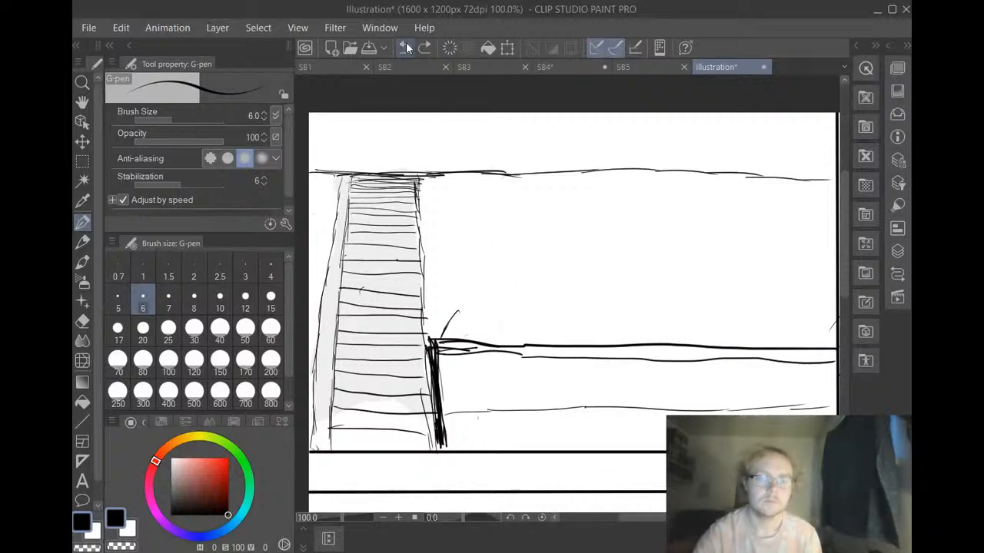
left_click(406, 48)
left_click(406, 48)
left_click(406, 48)
left_click(405, 48)
left_click(398, 54)
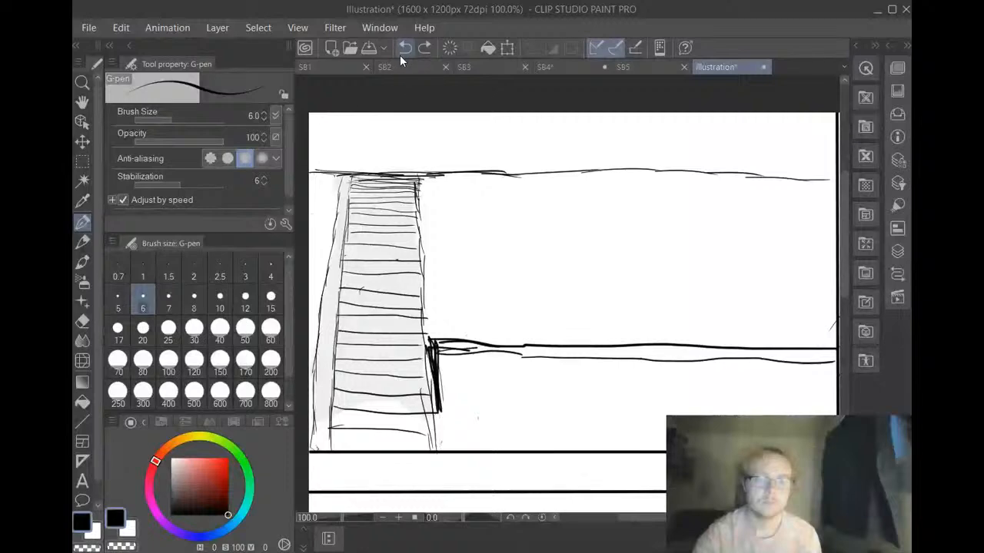
left_click(399, 54)
left_click(400, 55)
left_click(402, 53)
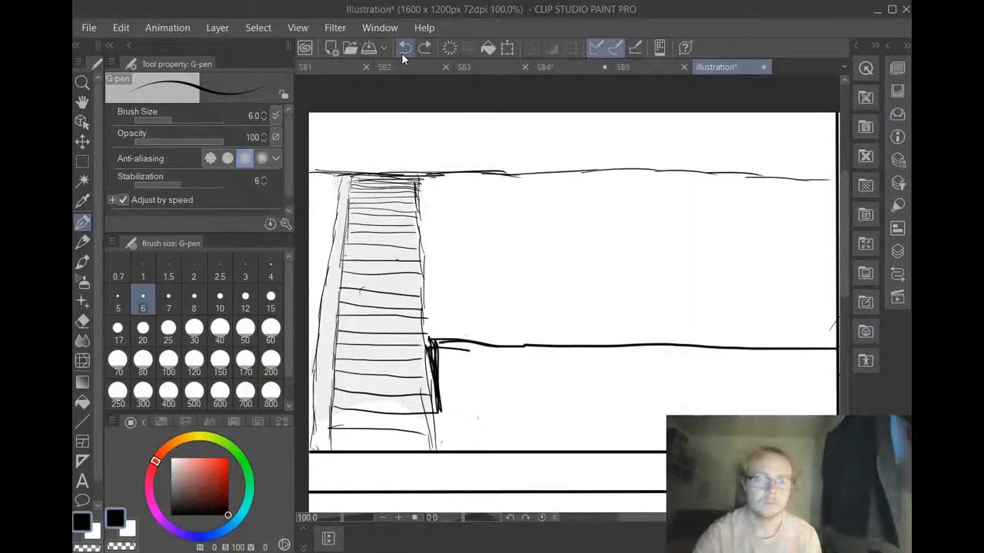
left_click(401, 52)
left_click(401, 50)
left_click(402, 49)
left_click(403, 48)
left_click(401, 48)
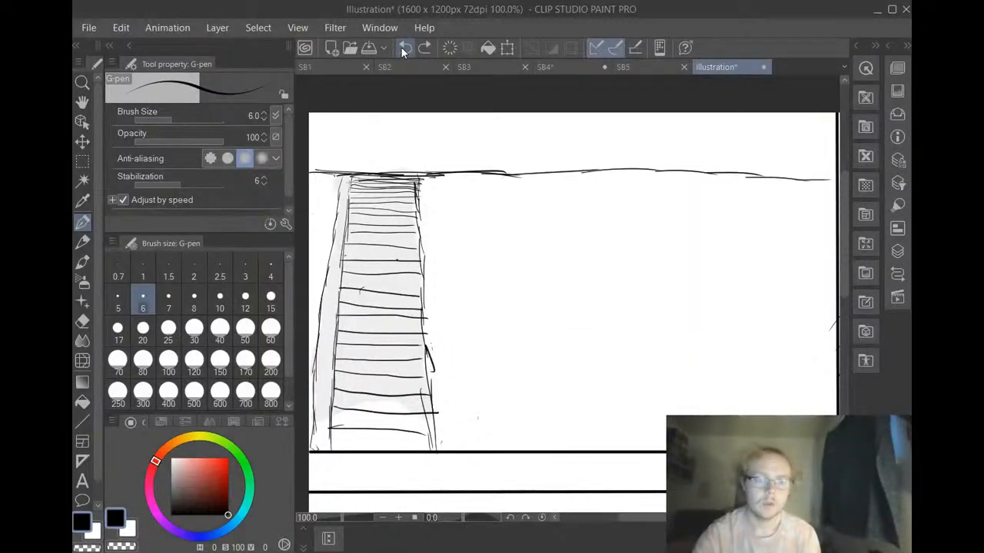
left_click(401, 46)
Set up the Straight line tool with brush size 4, undoing a short test line made at size 6
left_click(83, 420)
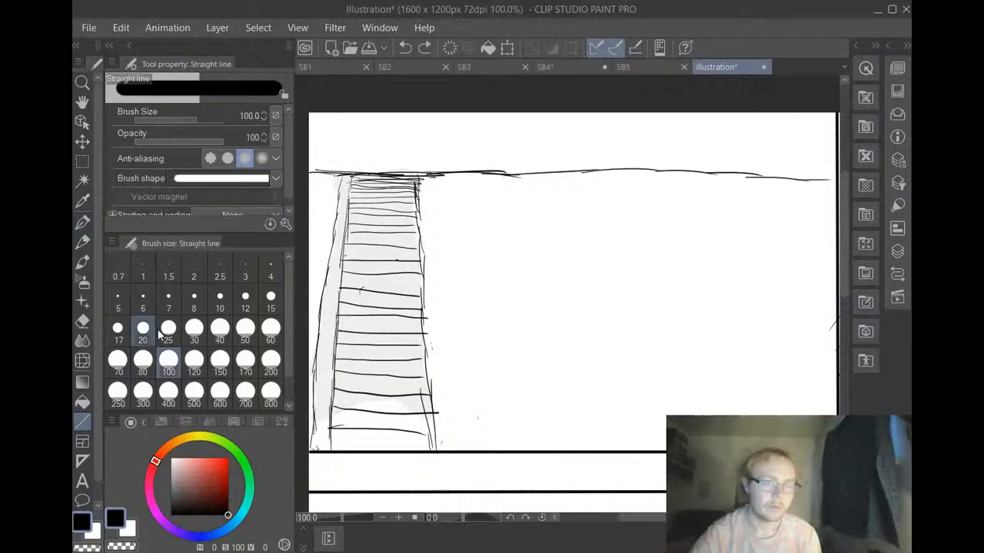
left_click(143, 300)
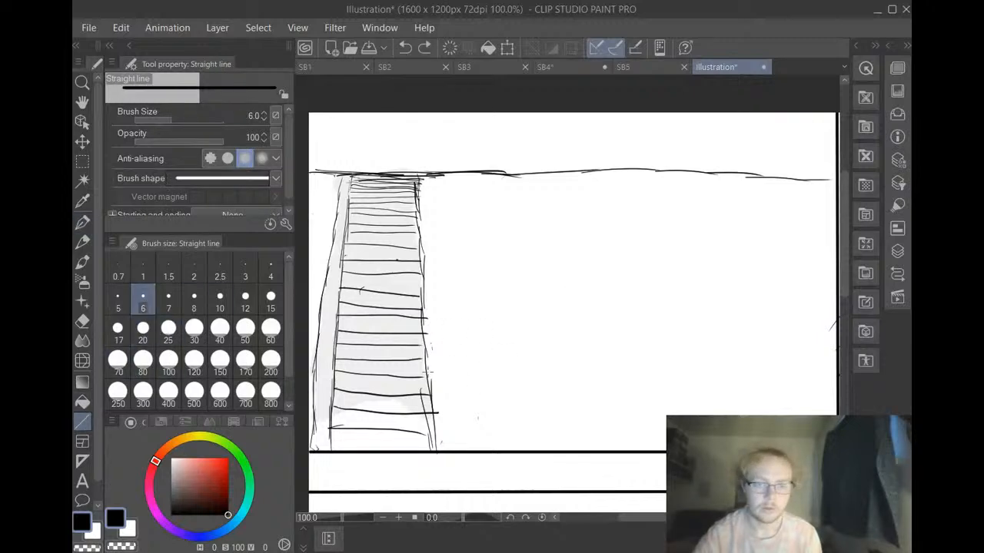
left_click_drag(428, 356, 505, 348)
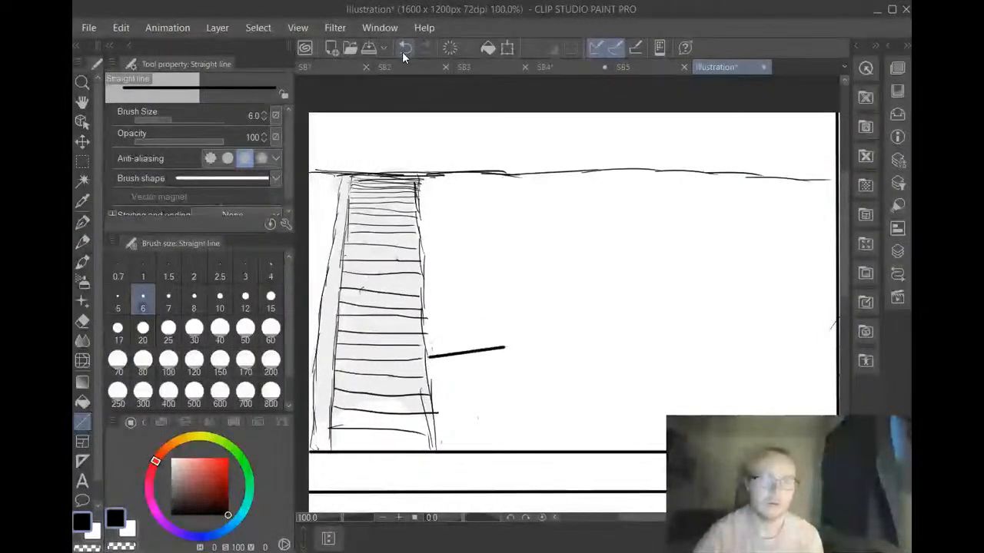
left_click(402, 49)
left_click(245, 269)
left_click(271, 269)
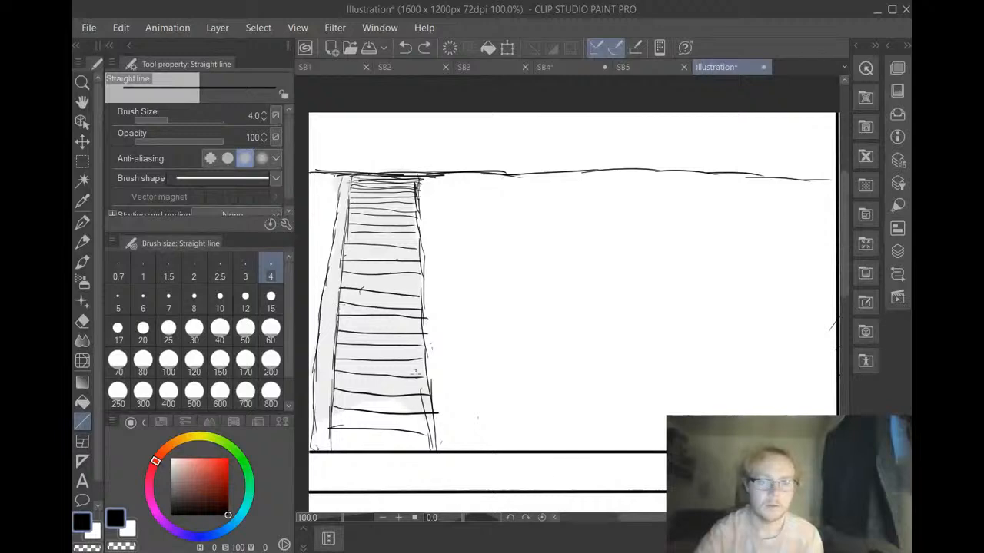
Draw a counter with straight lines beside the staircase: two parallel horizontals to the panel's right border and two vertical edges down to its bottom
mouse_move(422, 344)
left_mouse_down()
mouse_move(764, 358)
mouse_move(835, 351)
mouse_move(817, 346)
mouse_move(829, 345)
left_mouse_up()
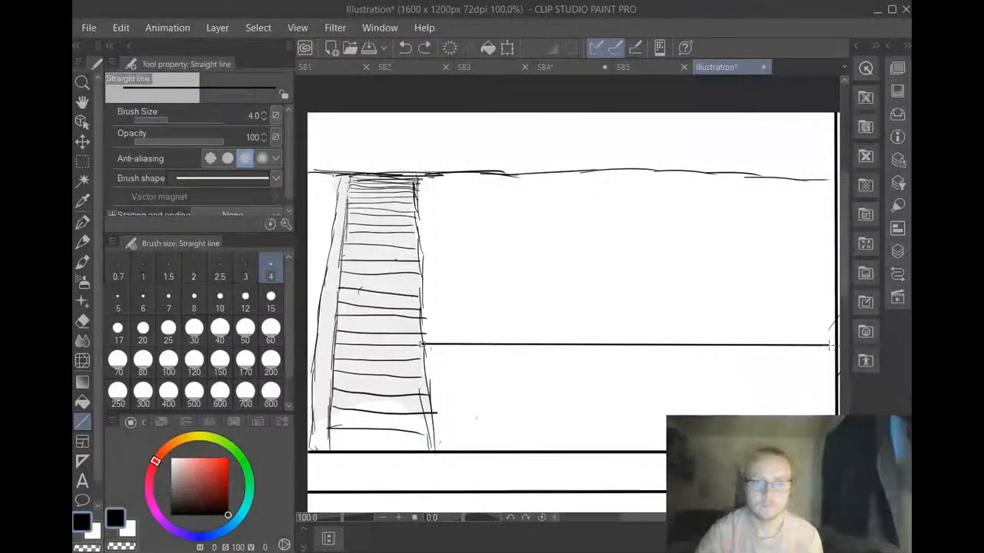
left_click(404, 49)
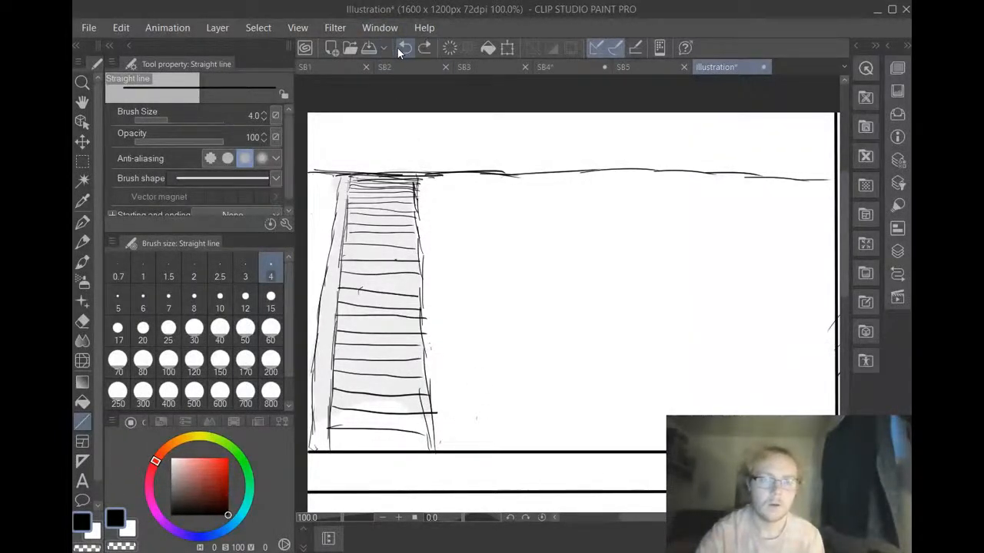
left_click_drag(421, 365, 836, 366)
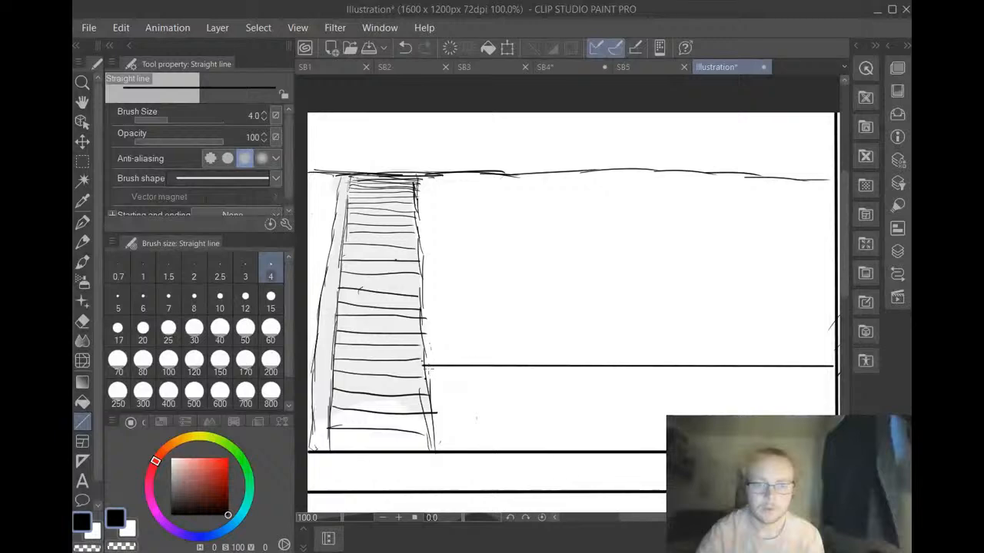
left_click_drag(428, 368, 432, 454)
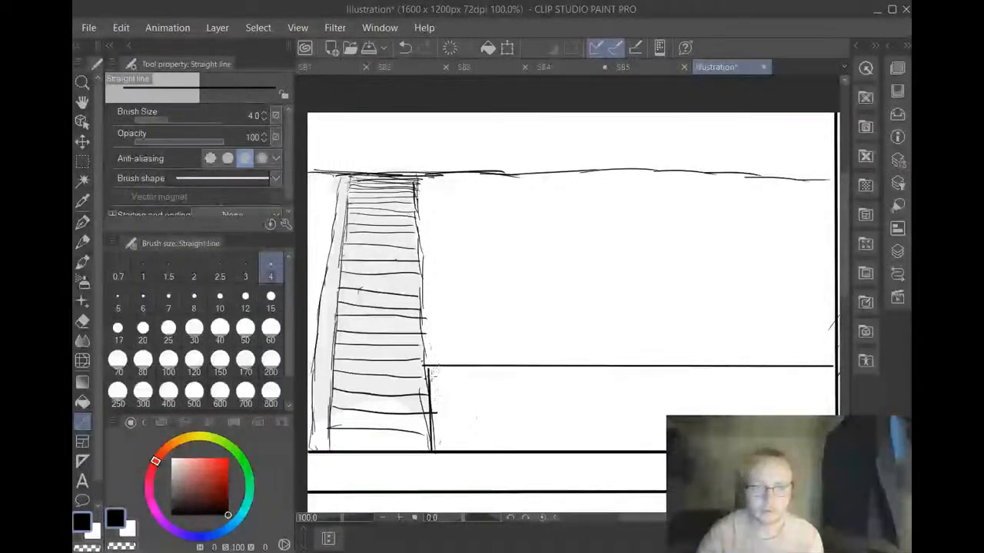
left_click_drag(429, 376, 835, 377)
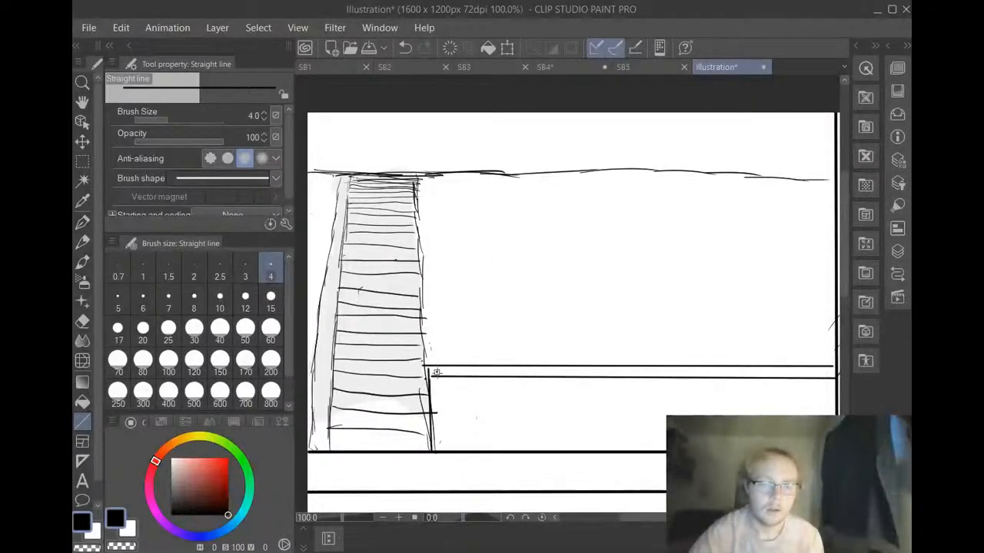
left_click_drag(437, 373, 440, 452)
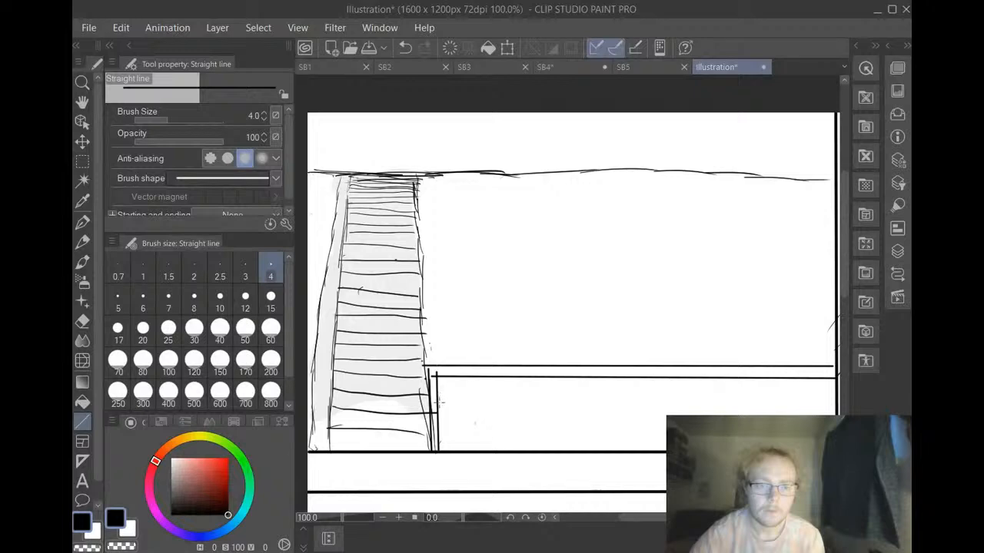
Replace the third horizontal line beneath the counter's double top edge with a thinner straight line at brush size 2.5
left_click_drag(439, 401, 835, 400)
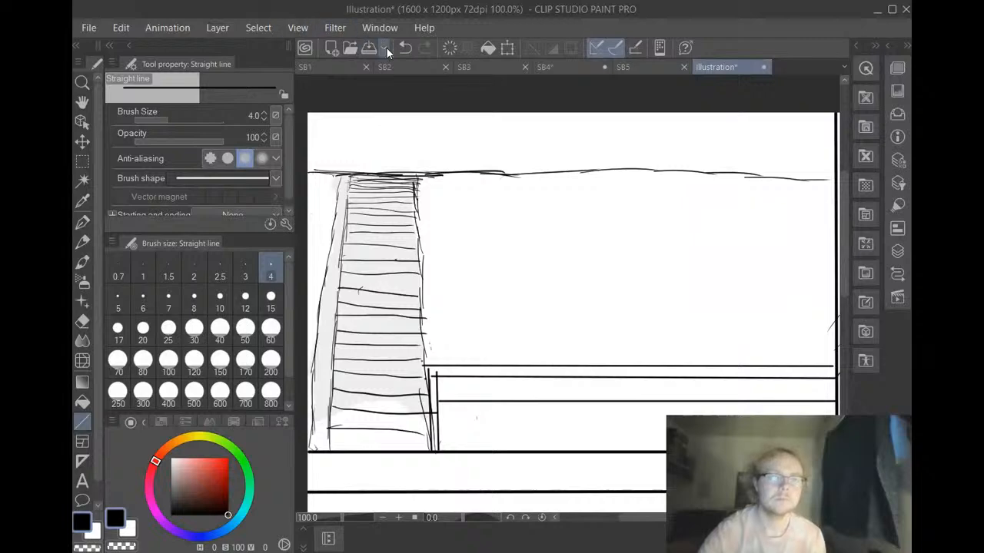
left_click(405, 49)
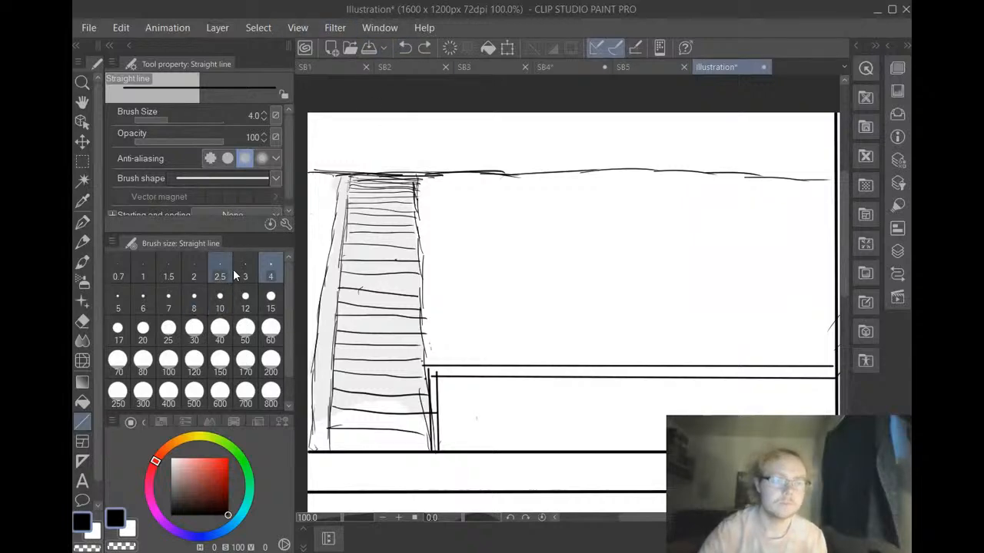
left_click(221, 271)
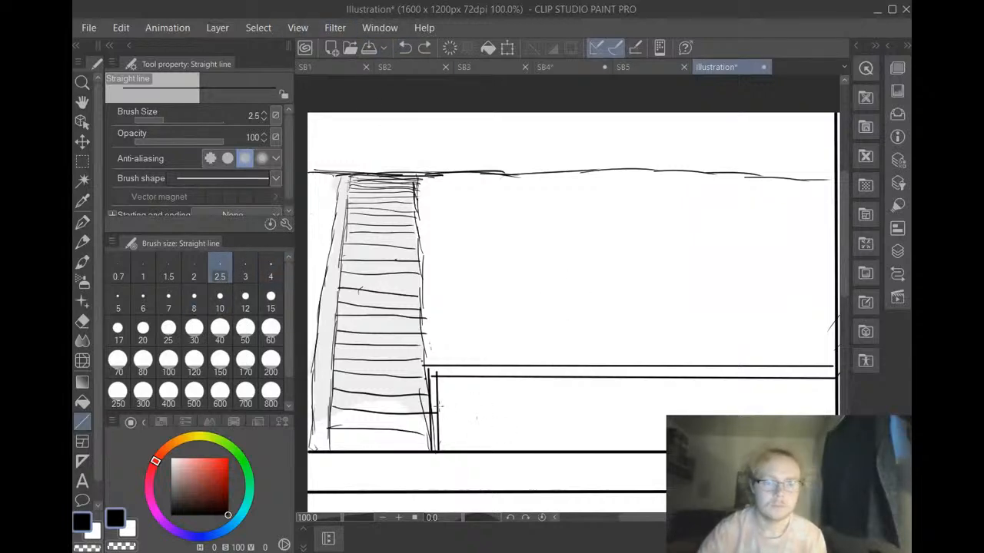
left_click_drag(434, 402, 836, 402)
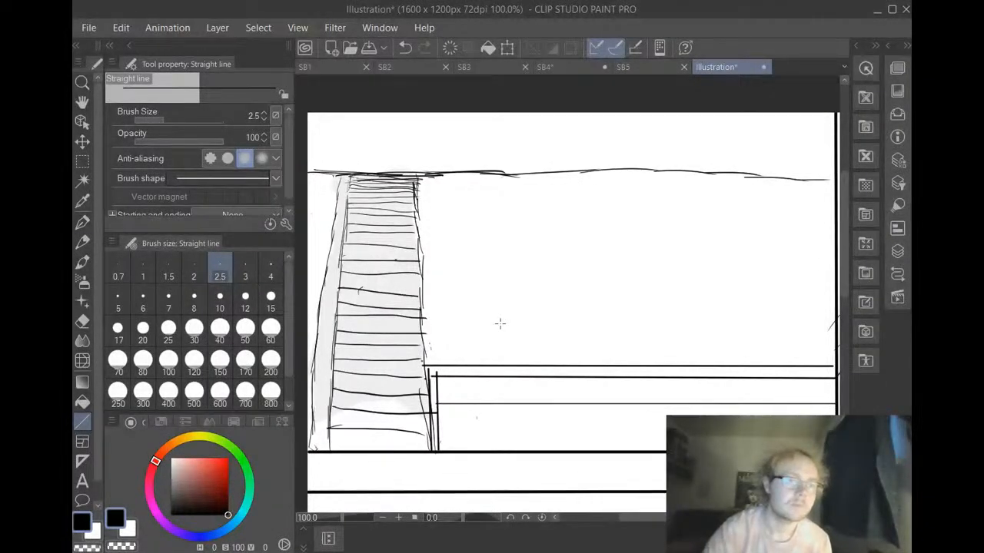
Sketch a flared plant base with two spiral curls and starting stems on the counter's left end, using the G-pen at size 6
left_click(82, 222)
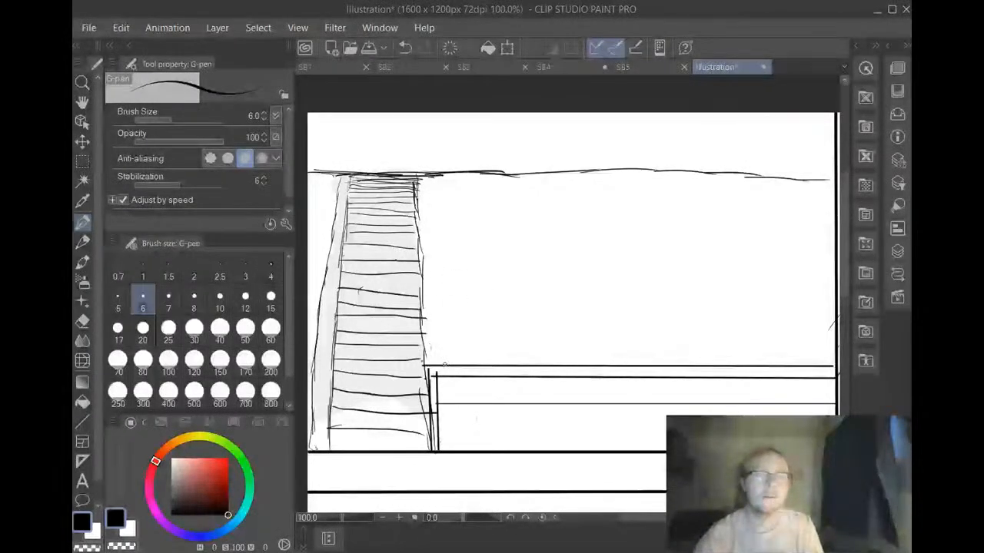
left_click_drag(445, 363, 475, 323)
left_click_drag(494, 363, 476, 323)
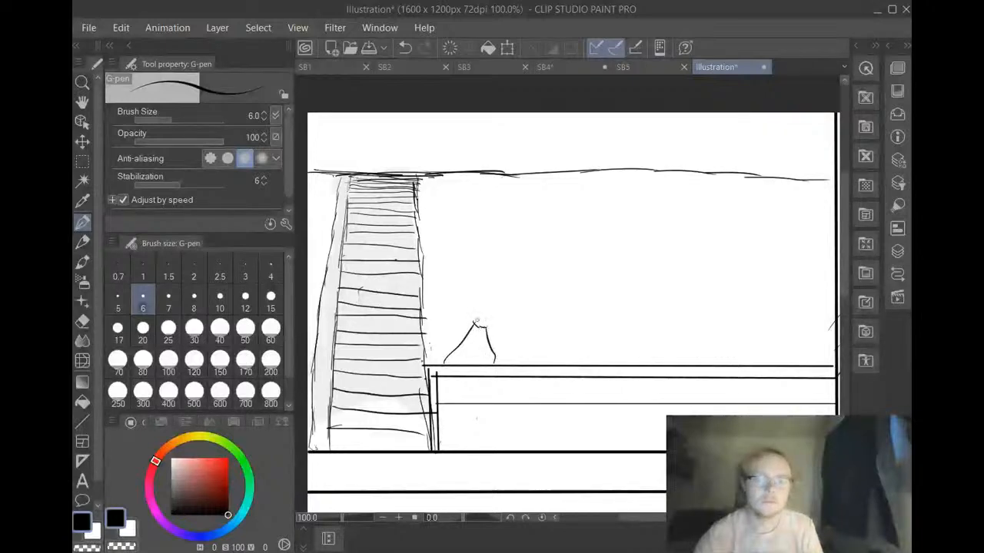
mouse_move(477, 326)
left_mouse_down()
mouse_move(472, 305)
mouse_move(453, 315)
left_mouse_up()
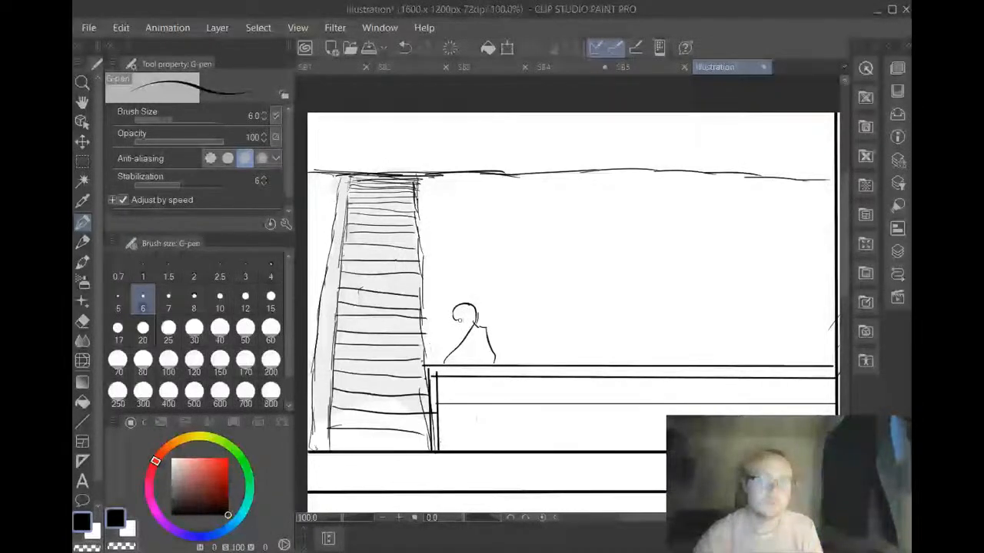
mouse_move(458, 318)
left_mouse_down()
mouse_move(527, 310)
mouse_move(496, 329)
mouse_move(504, 311)
mouse_move(510, 327)
mouse_move(494, 316)
mouse_move(508, 321)
mouse_move(485, 287)
mouse_move(503, 290)
left_mouse_up()
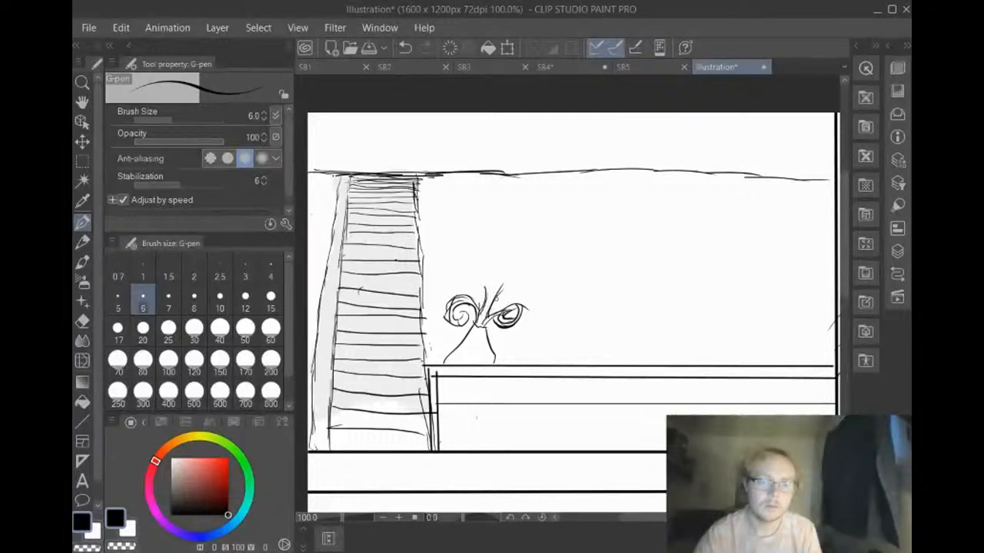
Extend the stem above the two spirals into an open flower head with pointed petals
mouse_move(494, 304)
left_mouse_down()
mouse_move(518, 270)
mouse_move(475, 270)
left_mouse_up()
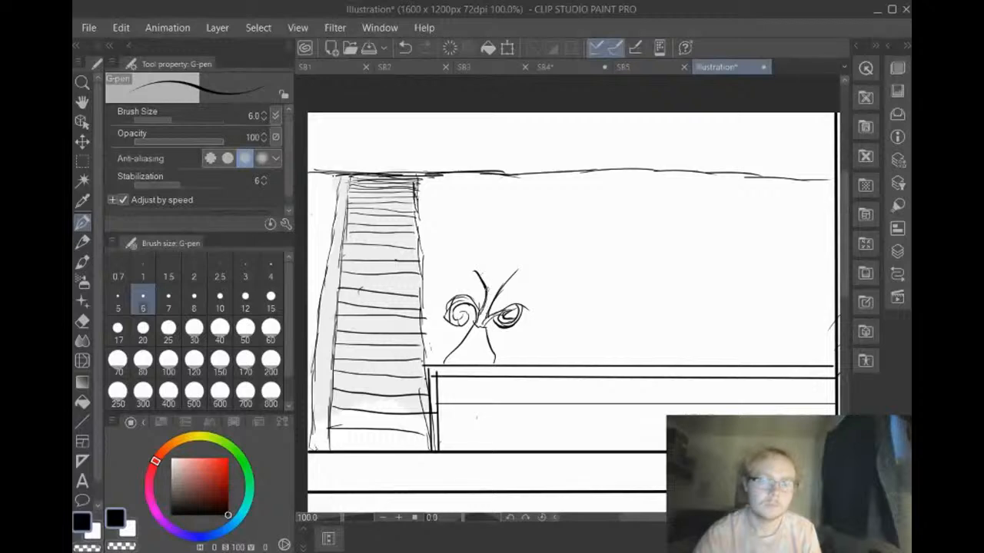
mouse_move(487, 293)
left_mouse_down()
mouse_move(498, 295)
mouse_move(464, 262)
mouse_move(523, 262)
left_mouse_up()
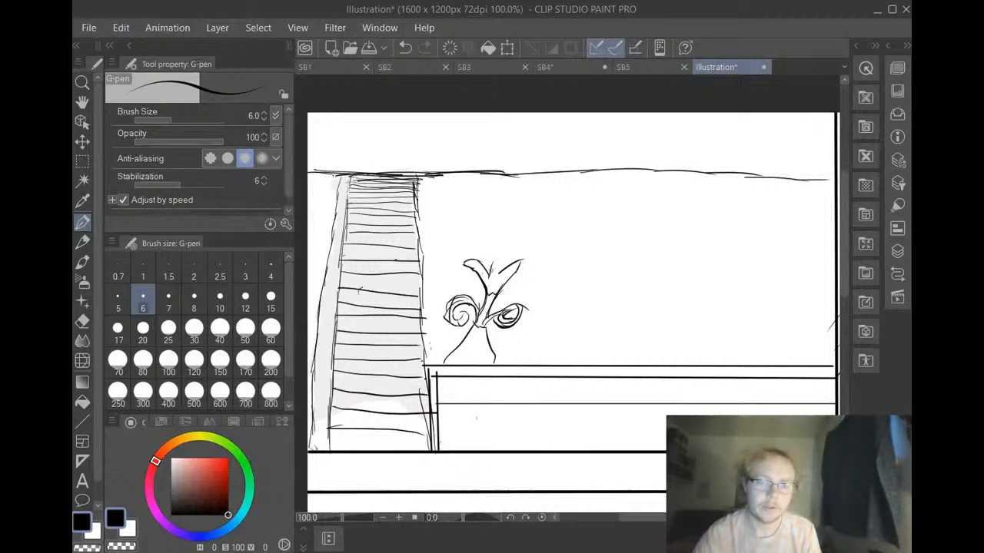
mouse_move(492, 269)
left_mouse_down()
mouse_move(495, 260)
mouse_move(499, 278)
mouse_move(508, 255)
mouse_move(489, 265)
left_mouse_up()
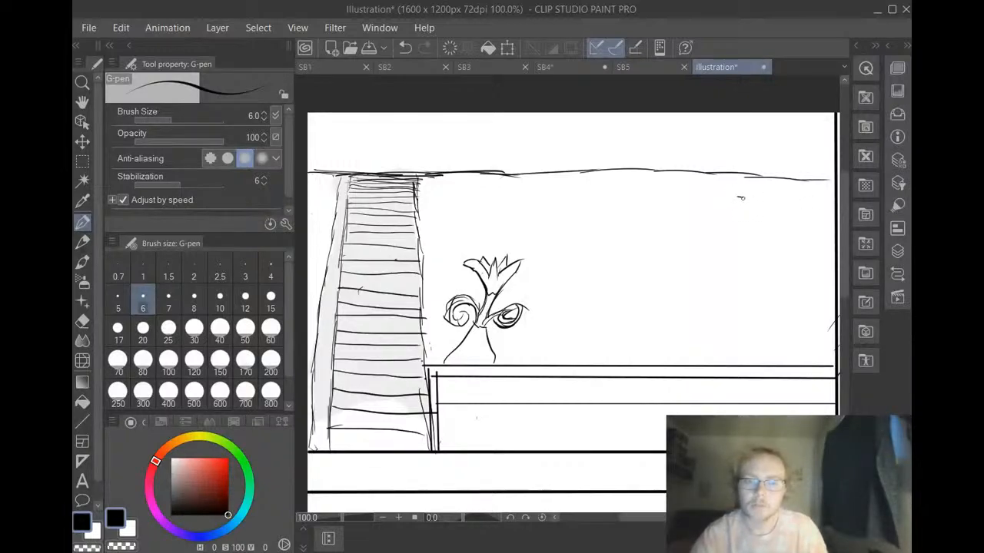
Sketch a slanted rectangular board on the wall against the panel's right border and draw a small hammer in its upper left
left_click_drag(738, 197, 838, 209)
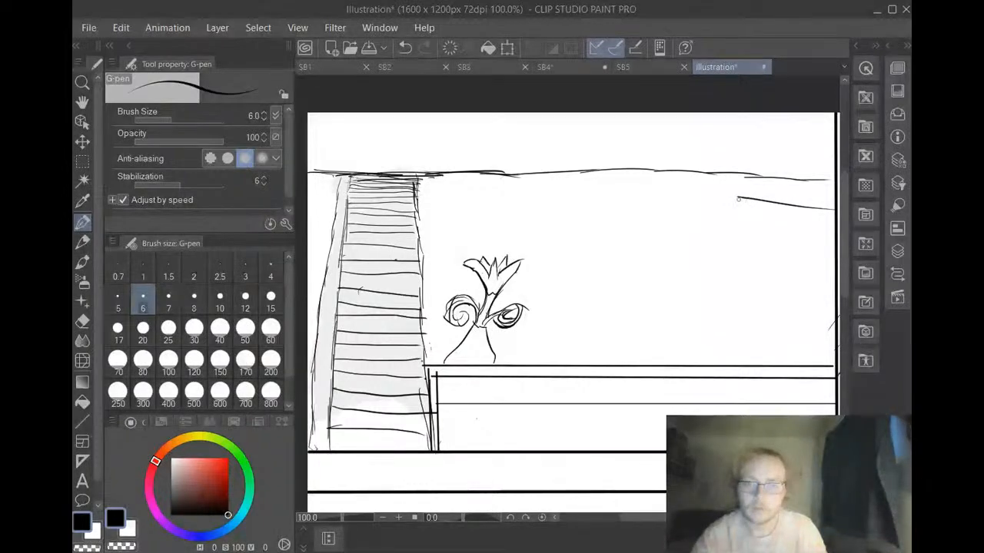
mouse_move(738, 198)
left_mouse_down()
mouse_move(731, 298)
mouse_move(859, 288)
left_mouse_up()
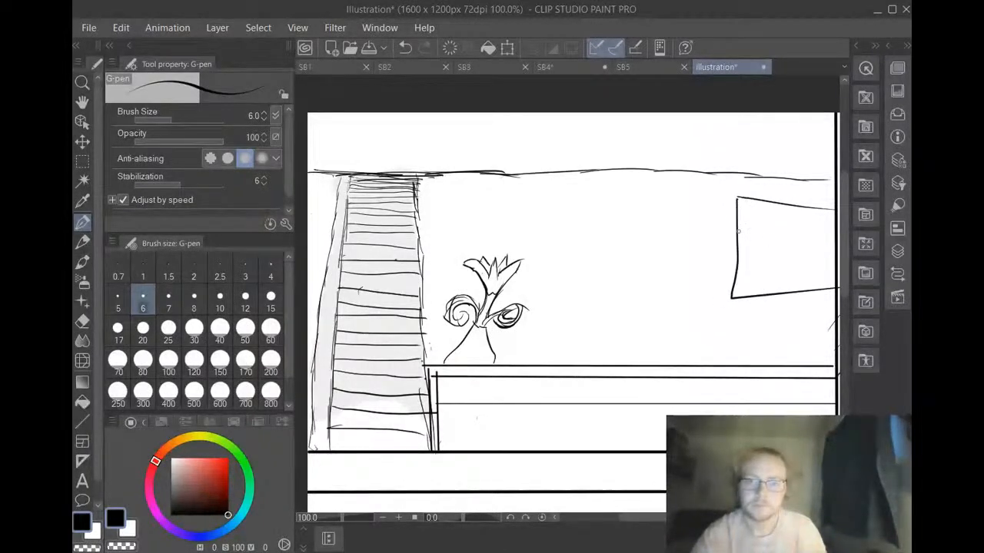
left_click_drag(749, 222, 751, 227)
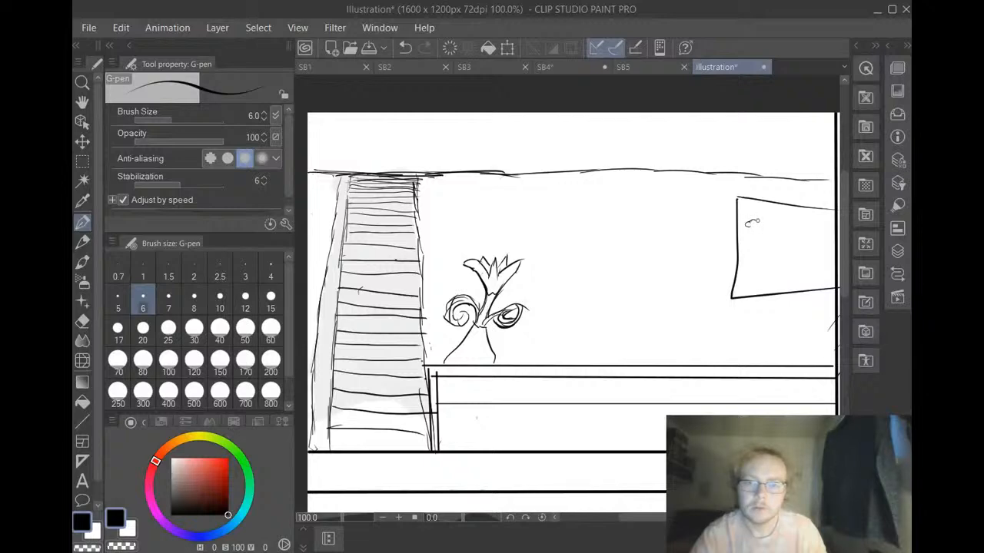
mouse_move(762, 219)
left_mouse_down()
mouse_move(752, 256)
mouse_move(780, 224)
left_mouse_up()
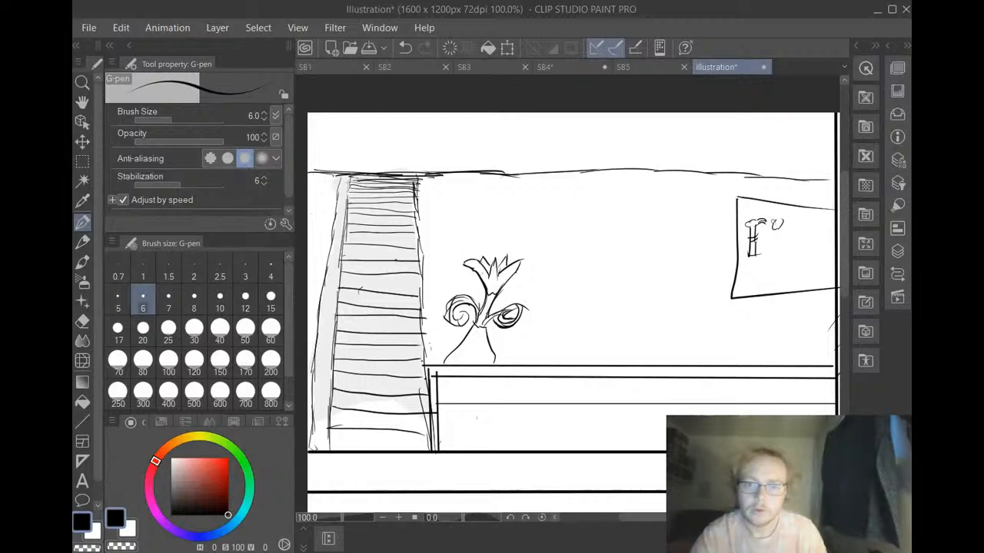
Draw a wrench and a slim screwdriver-like tool beside the hammer on the wall board
mouse_move(773, 226)
left_mouse_down()
mouse_move(781, 254)
mouse_move(788, 219)
left_mouse_up()
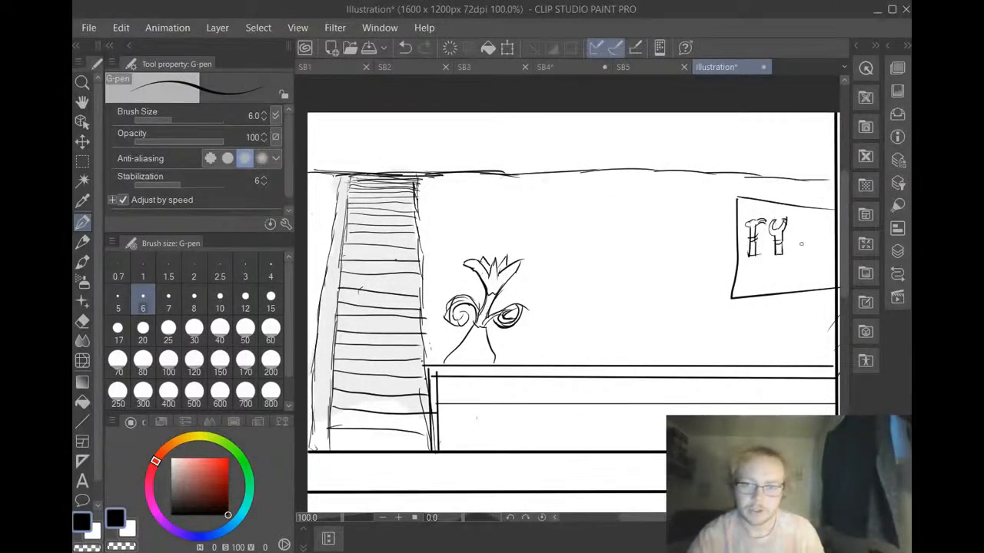
left_click_drag(796, 224, 795, 221)
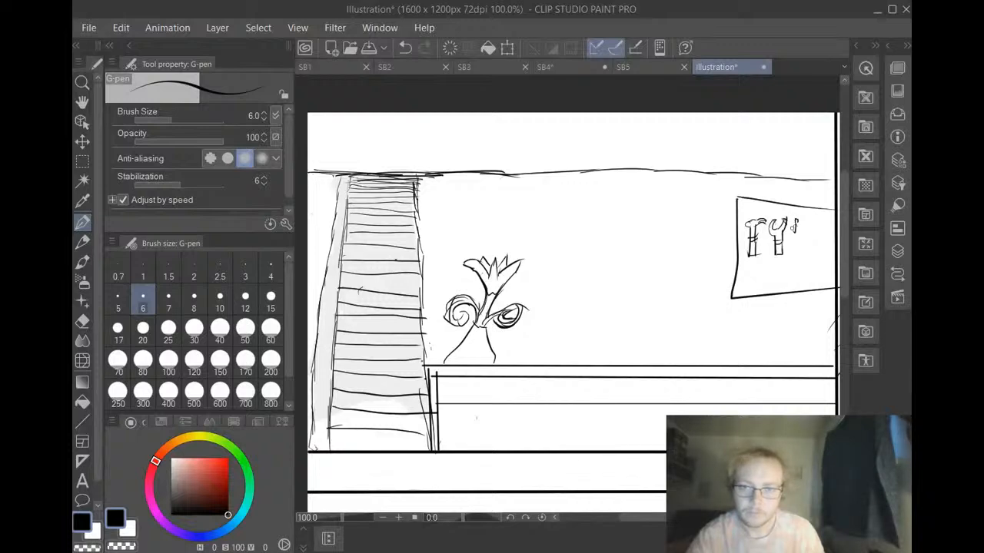
left_click_drag(796, 223, 796, 240)
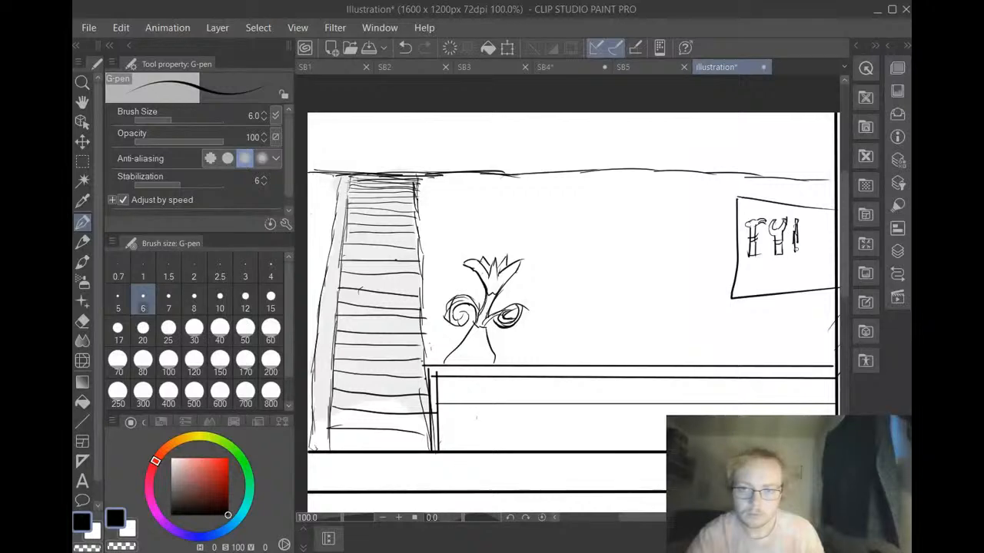
Draw a narrow handle with a crossbar on the screwdriver on the wall board, replacing the first wider attempt
mouse_move(794, 246)
left_mouse_down()
mouse_move(794, 263)
mouse_move(804, 261)
left_mouse_up()
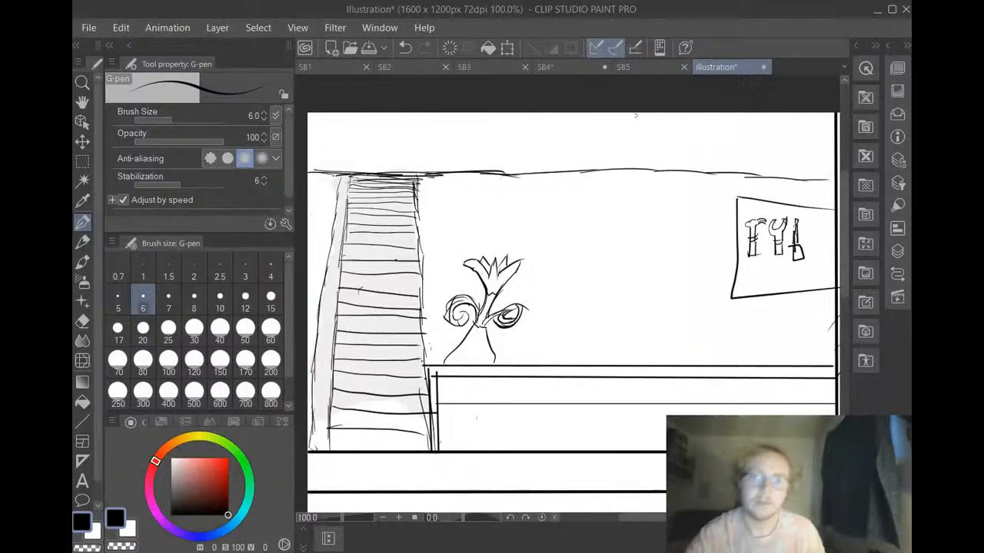
left_click(405, 48)
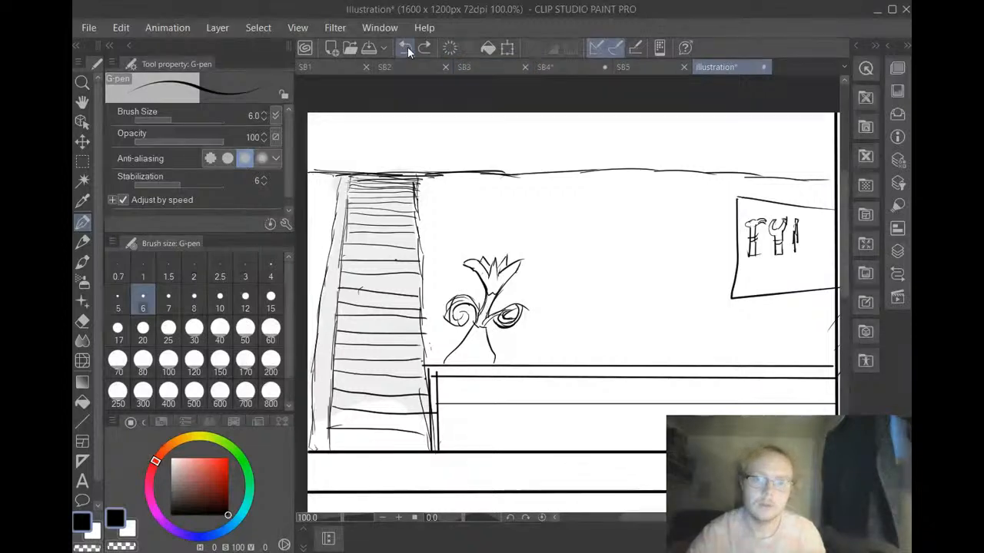
mouse_move(797, 242)
left_mouse_down()
mouse_move(792, 257)
mouse_move(793, 241)
mouse_move(799, 258)
mouse_move(804, 241)
mouse_move(799, 252)
left_mouse_up()
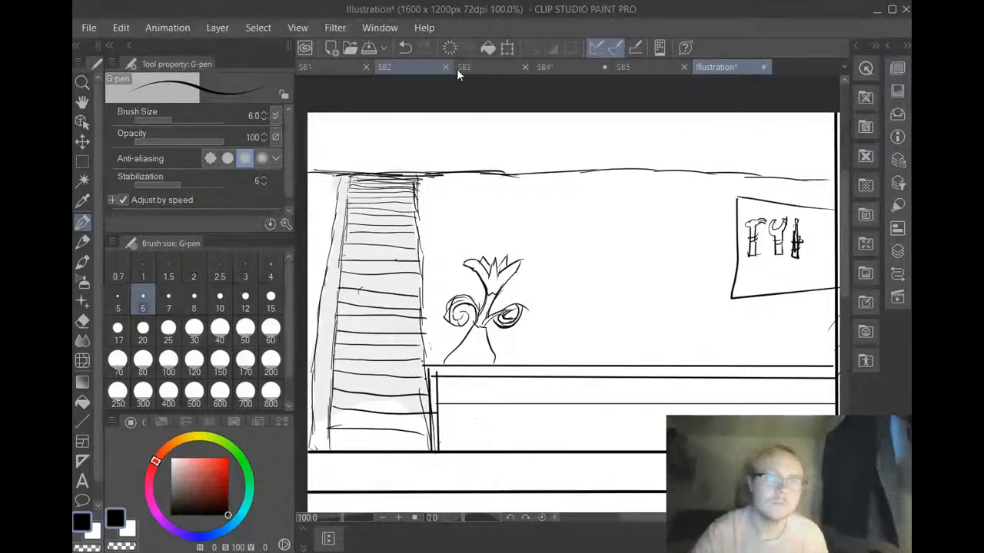
Erase small gaps between the heads and handles of the tools on the wall board, using the hard eraser at size 10
key("e")
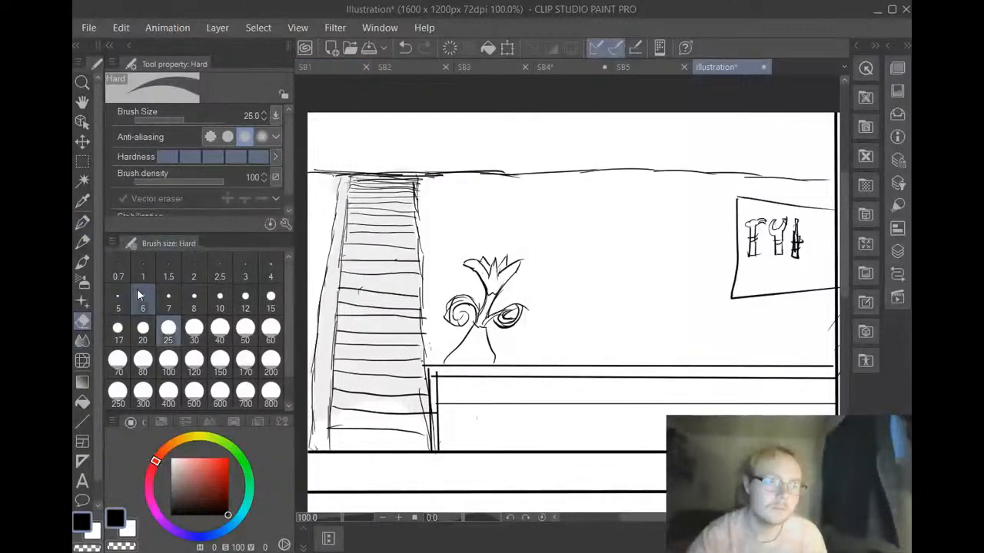
left_click(220, 298)
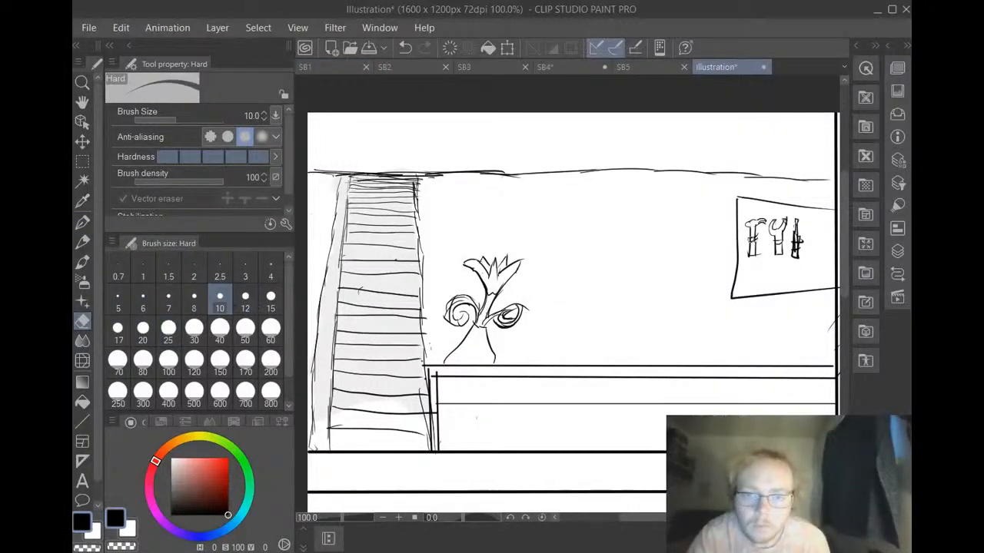
left_click_drag(748, 241, 757, 240)
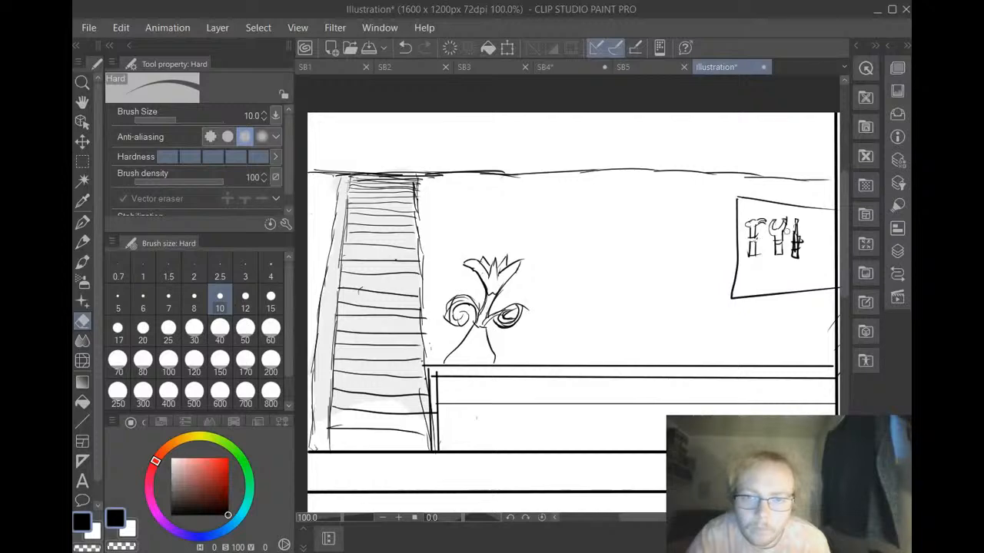
left_click(407, 48)
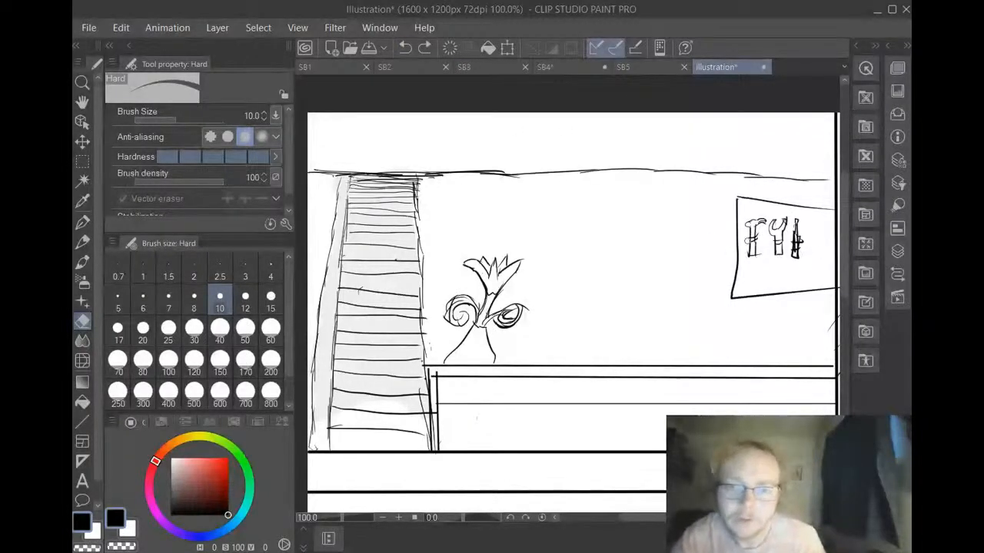
left_click_drag(749, 239, 756, 239)
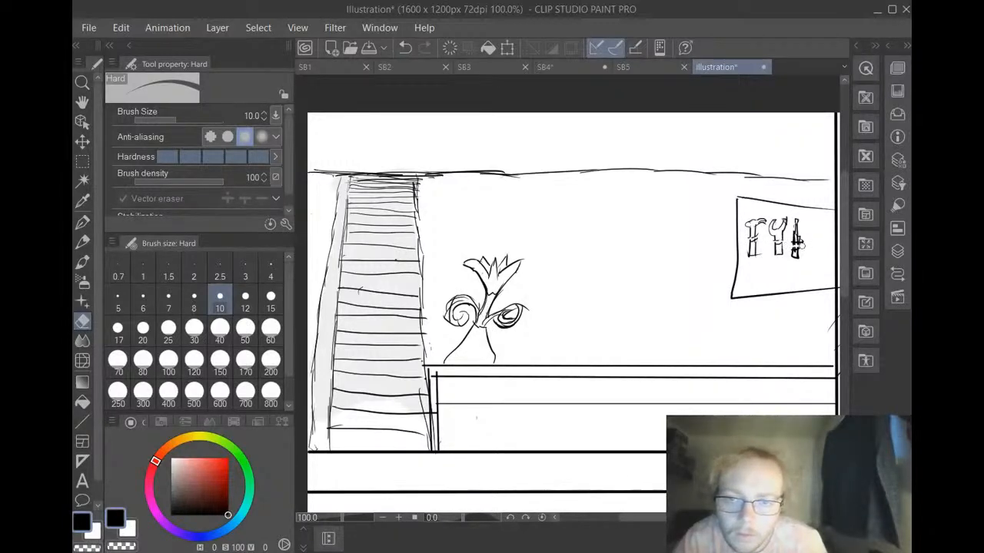
left_click_drag(800, 246, 791, 247)
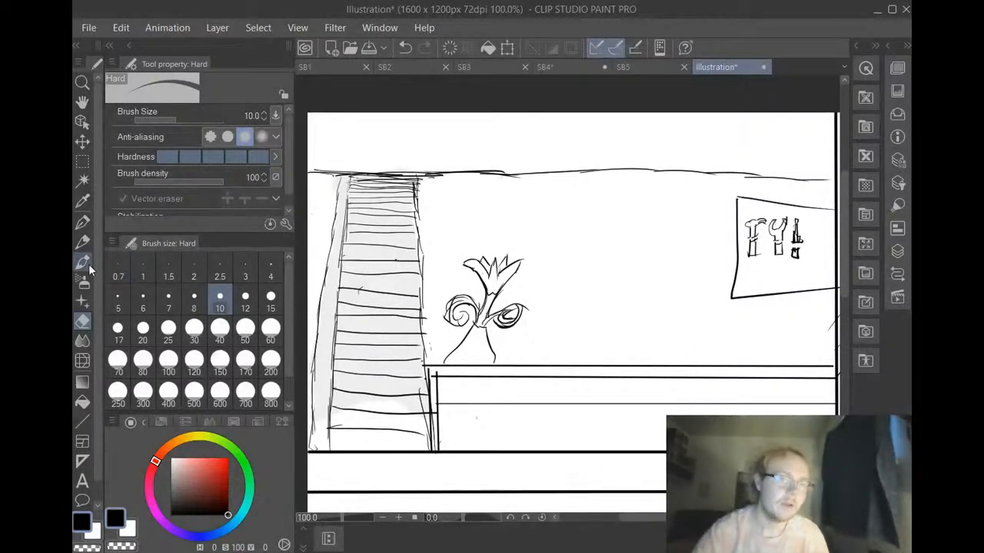
Draw a long horizontal tool with hooked ends below the row and pliers beside the screwdriver, with small erased gaps in both
left_click(79, 223)
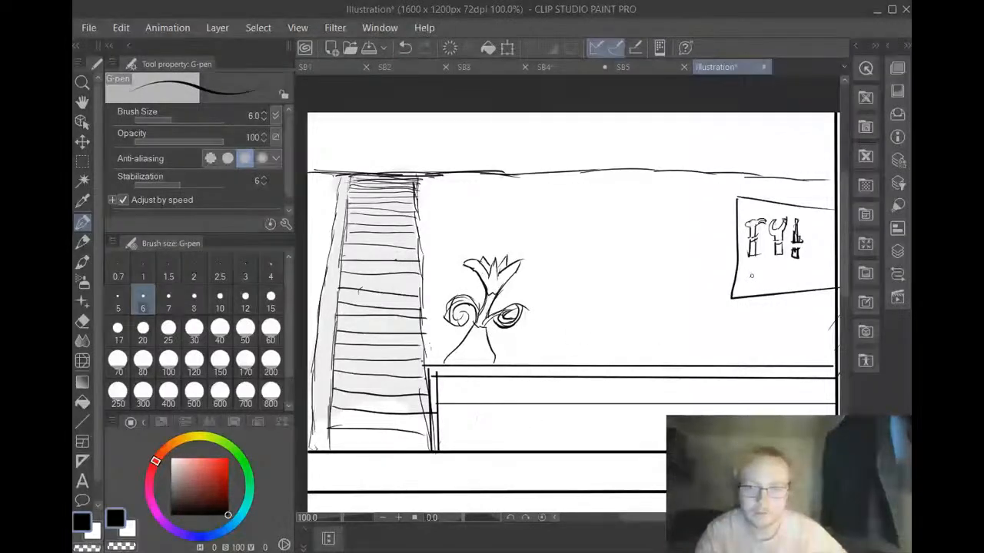
left_click_drag(752, 275, 752, 286)
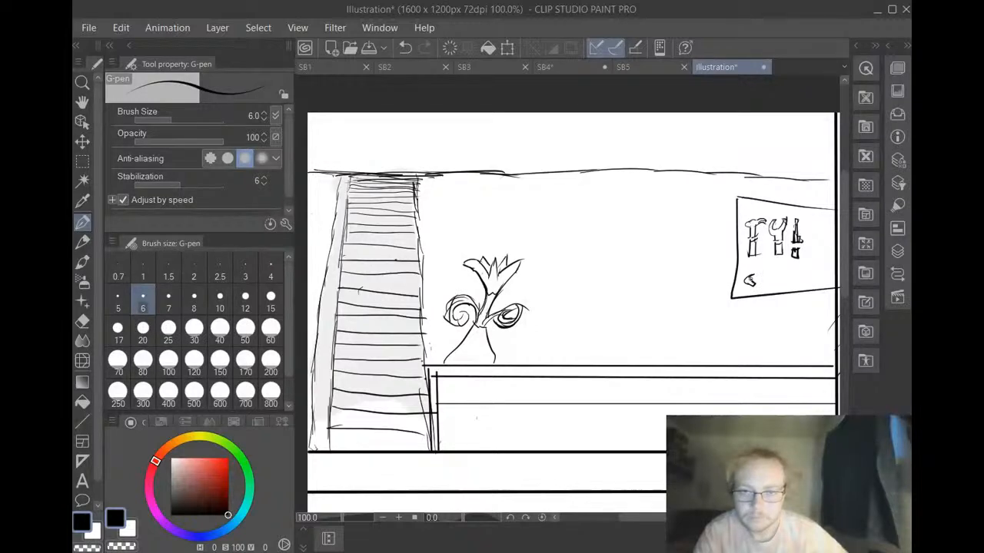
left_click_drag(750, 283, 830, 273)
mouse_move(829, 273)
left_mouse_down()
mouse_move(819, 280)
mouse_move(816, 267)
left_mouse_up()
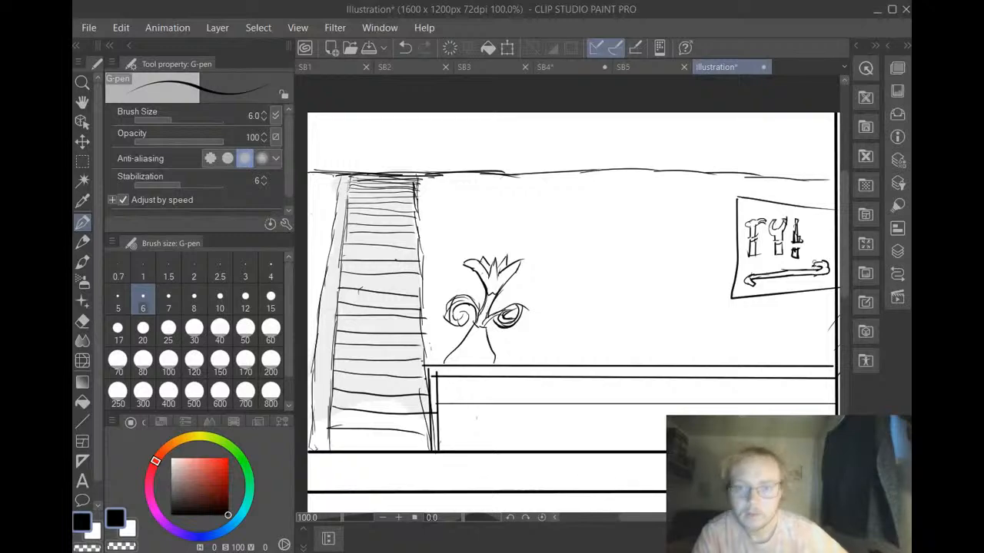
left_click_drag(780, 268, 787, 284)
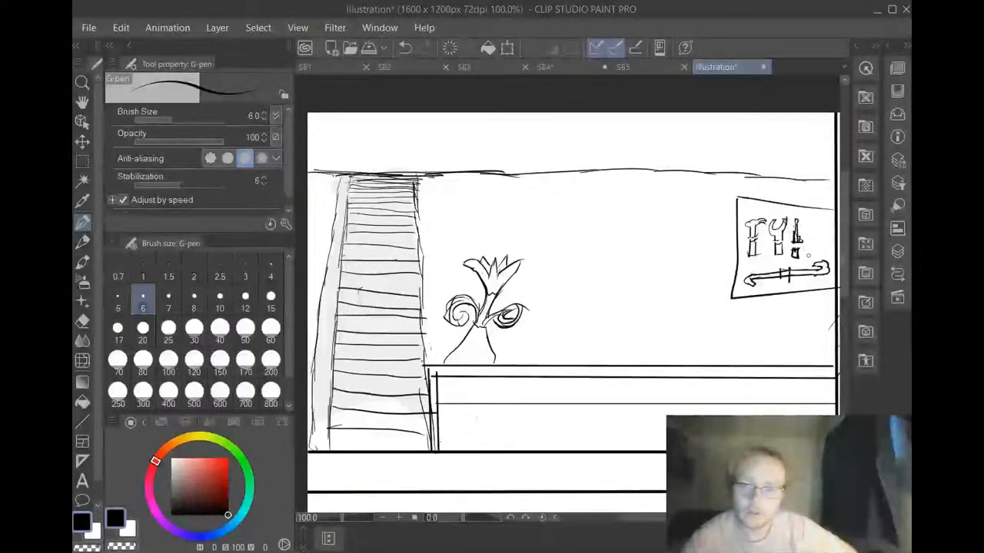
mouse_move(808, 255)
left_mouse_down()
mouse_move(815, 244)
mouse_move(823, 254)
mouse_move(813, 245)
left_mouse_up()
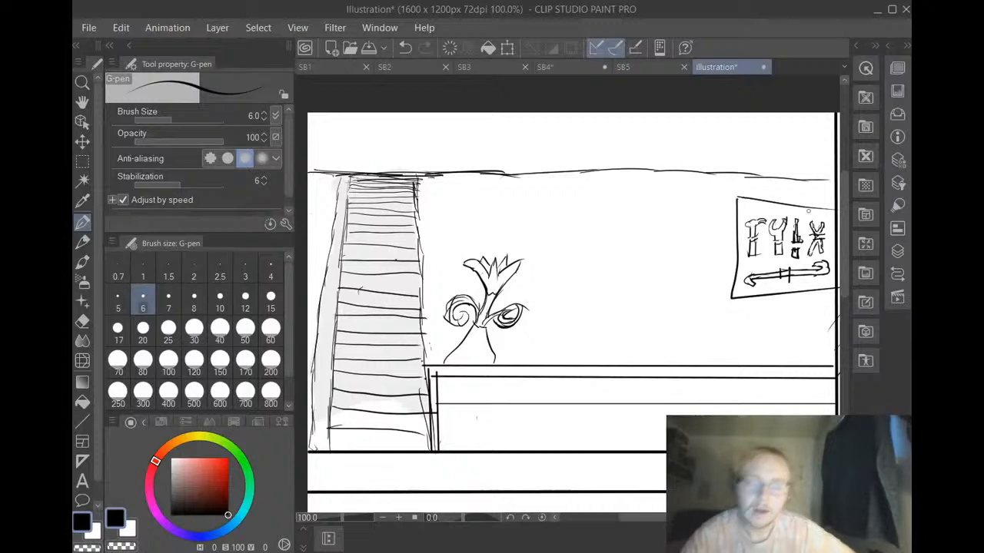
left_click(82, 320)
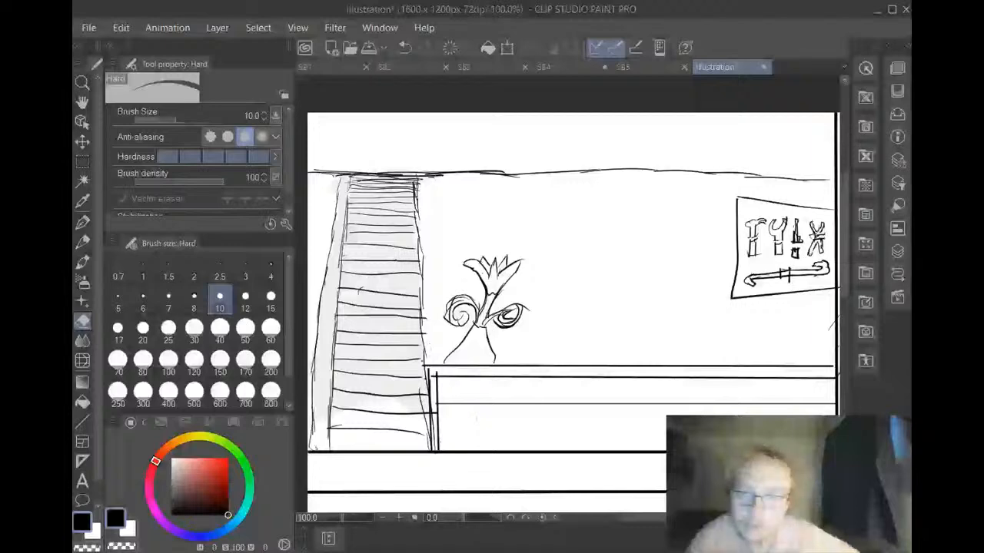
left_click(405, 47)
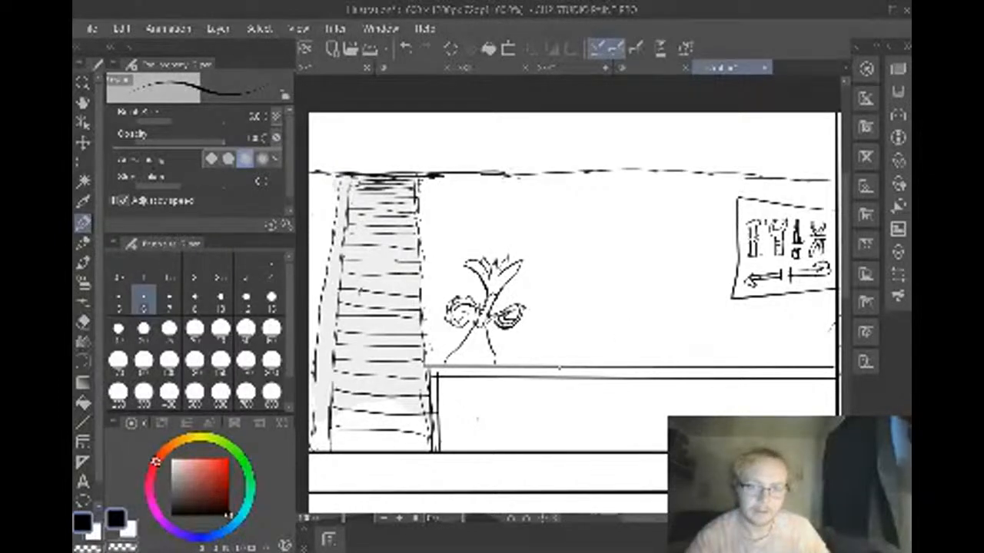
Sketch a rectangular planter box on the countertop with three small leafy plants along its top edge
mouse_move(550, 364)
left_mouse_down()
mouse_move(553, 339)
mouse_move(651, 333)
mouse_move(650, 364)
left_mouse_up()
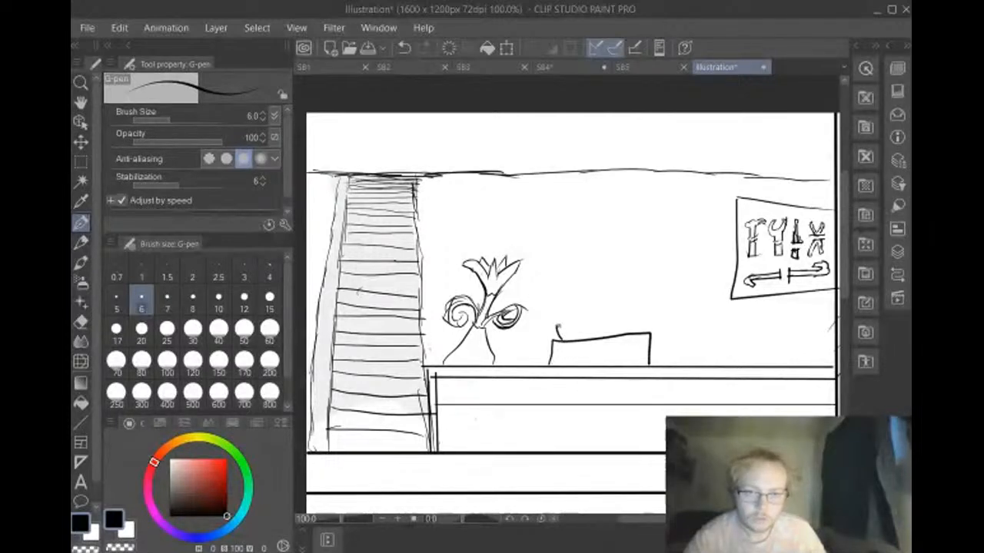
mouse_move(556, 336)
left_mouse_down()
mouse_move(564, 327)
mouse_move(572, 337)
mouse_move(589, 321)
mouse_move(592, 338)
mouse_move(569, 330)
mouse_move(572, 323)
mouse_move(576, 336)
mouse_move(581, 320)
left_mouse_up()
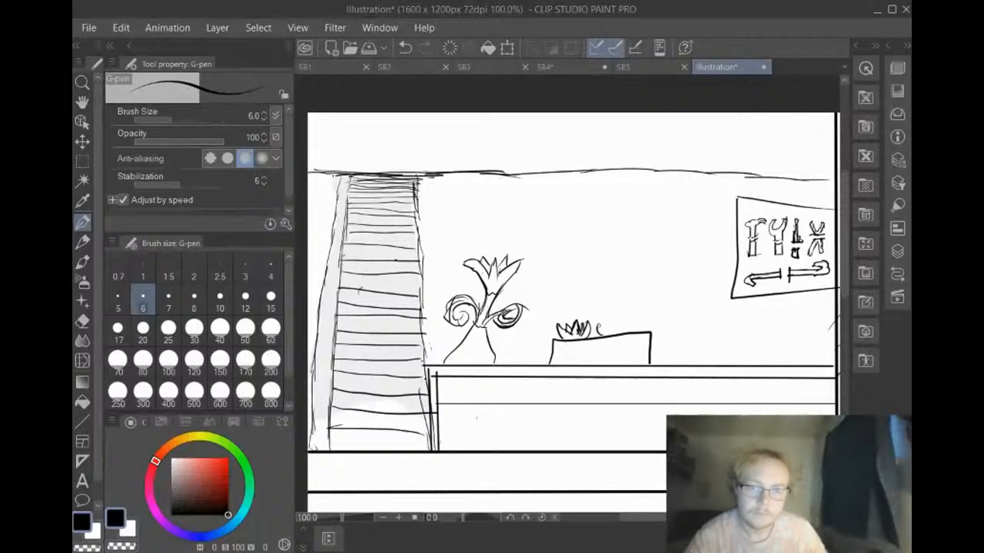
left_click_drag(600, 332, 605, 317)
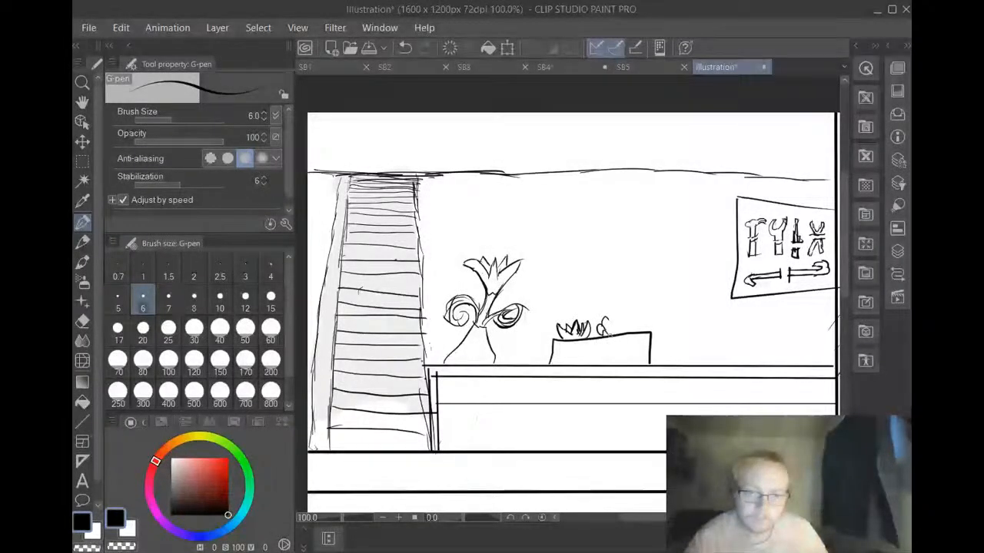
mouse_move(607, 336)
left_mouse_down()
mouse_move(619, 323)
mouse_move(624, 334)
mouse_move(624, 320)
left_mouse_up()
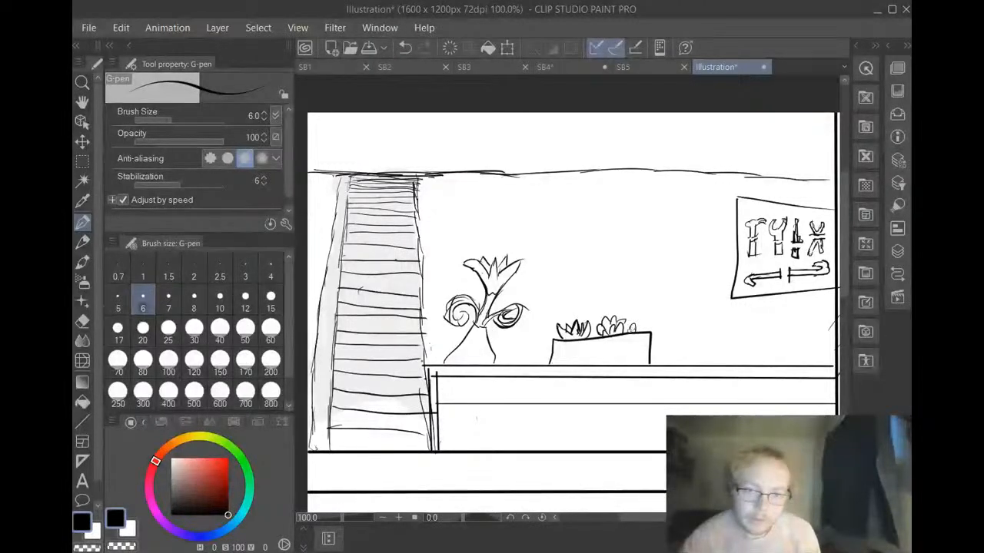
mouse_move(628, 332)
left_mouse_down()
mouse_move(635, 315)
mouse_move(636, 330)
mouse_move(645, 330)
mouse_move(640, 316)
mouse_move(642, 329)
mouse_move(650, 319)
left_mouse_up()
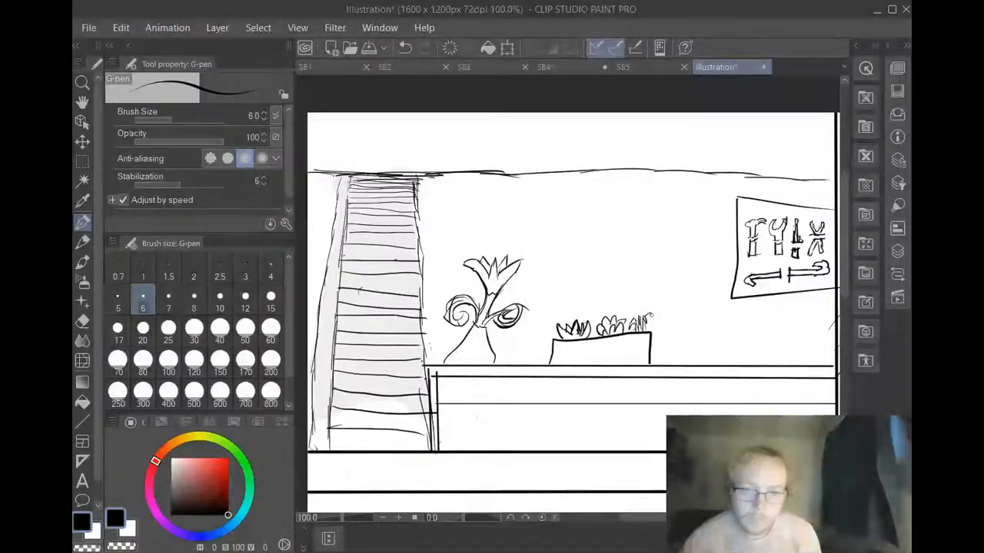
left_click_drag(645, 318, 628, 313)
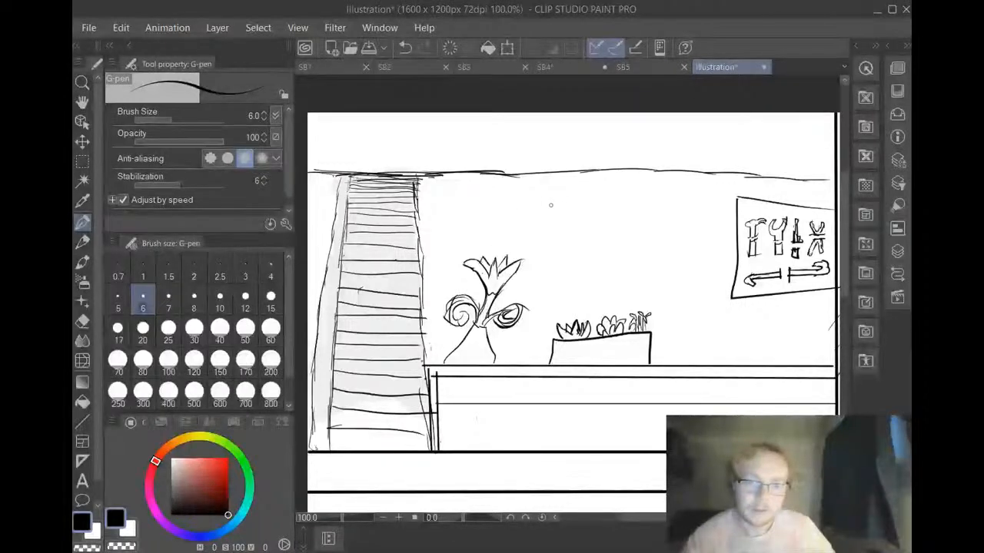
Draw a square picture frame with a doubled outline on the wall above the planter box
mouse_move(550, 205)
left_mouse_down()
mouse_move(553, 263)
mouse_move(624, 259)
mouse_move(613, 207)
mouse_move(553, 205)
left_mouse_up()
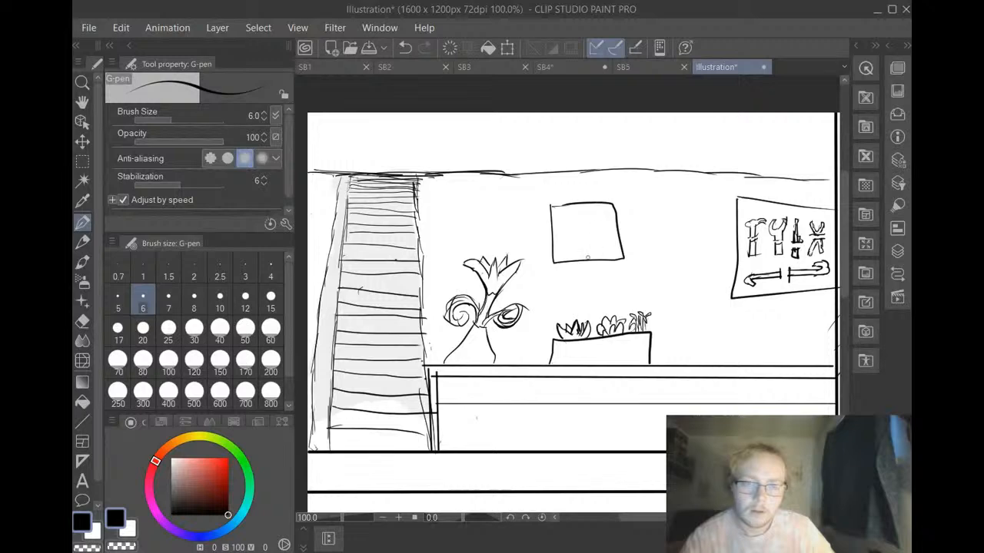
mouse_move(544, 207)
left_mouse_down()
mouse_move(552, 270)
mouse_move(634, 260)
mouse_move(618, 201)
mouse_move(547, 204)
left_mouse_up()
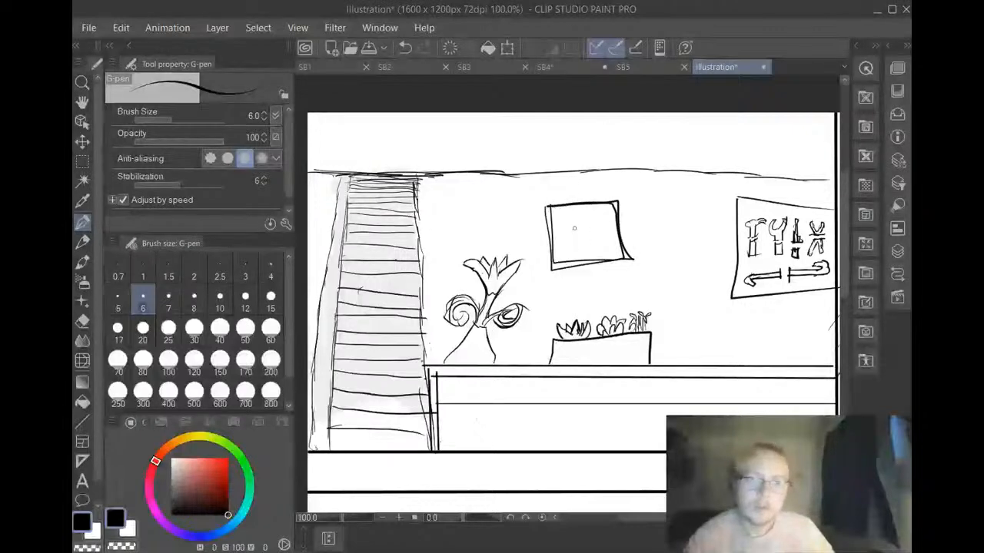
left_click(400, 47)
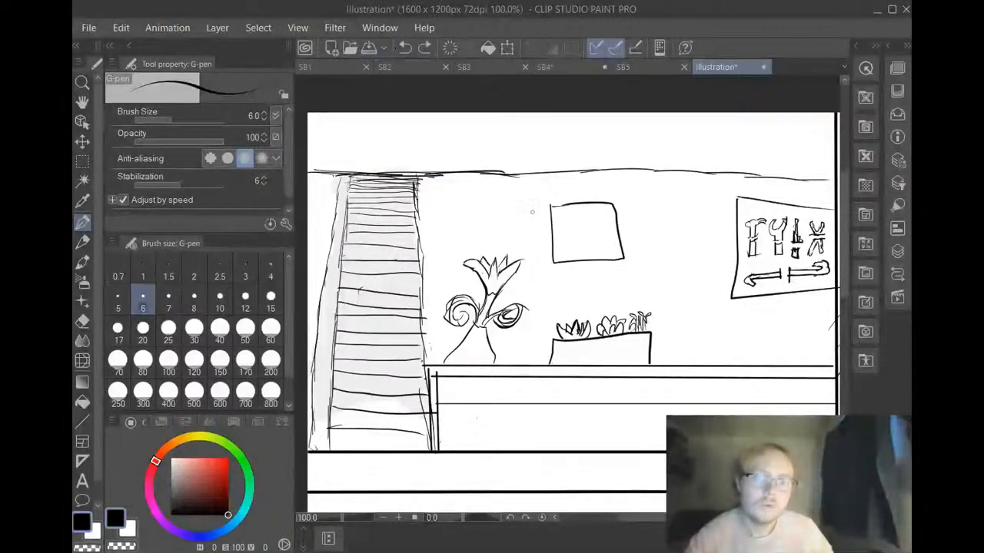
mouse_move(547, 206)
left_mouse_down()
mouse_move(554, 263)
mouse_move(624, 261)
mouse_move(621, 206)
left_mouse_up()
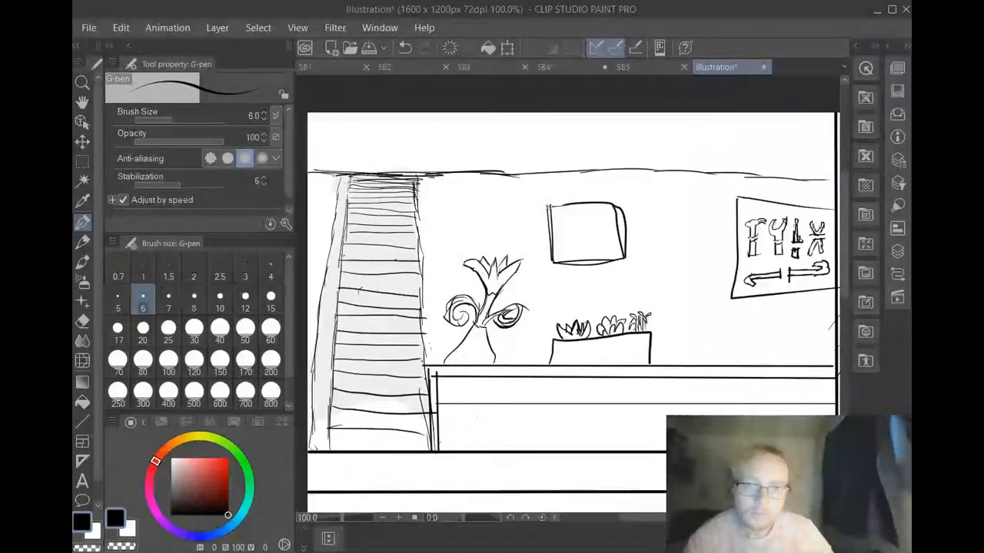
left_click_drag(547, 205, 620, 203)
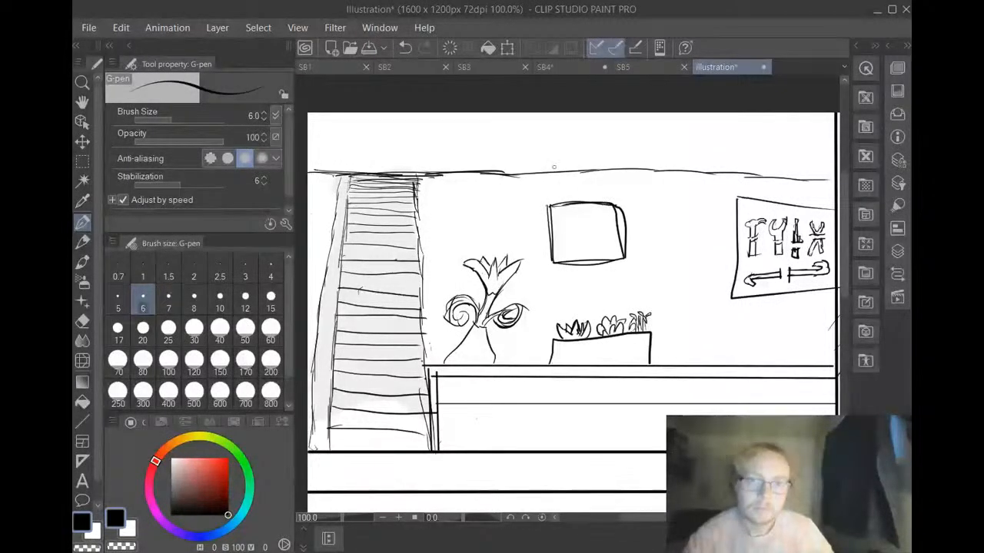
left_click(405, 48)
left_click(405, 48)
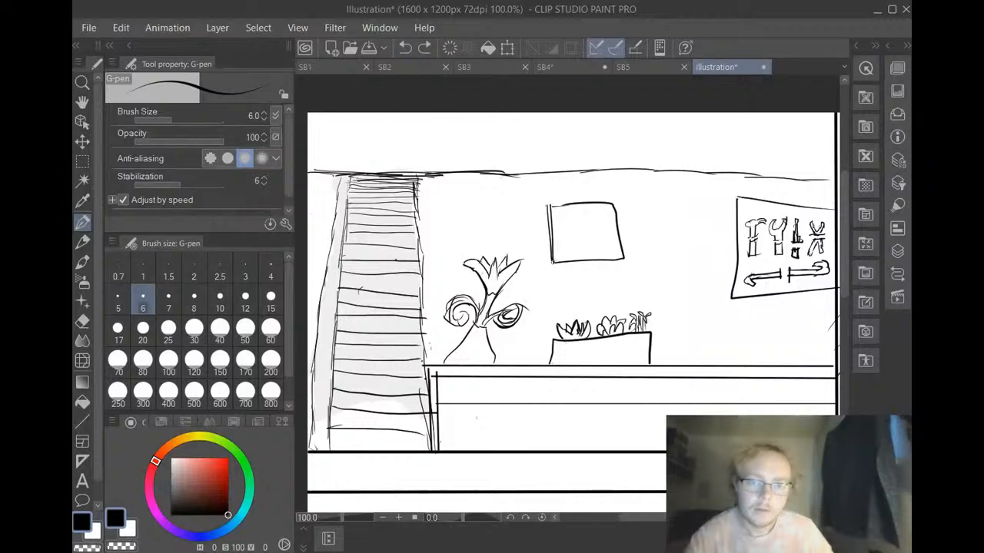
mouse_move(553, 265)
left_mouse_down()
mouse_move(621, 266)
mouse_move(628, 241)
mouse_move(621, 203)
mouse_move(551, 205)
left_mouse_up()
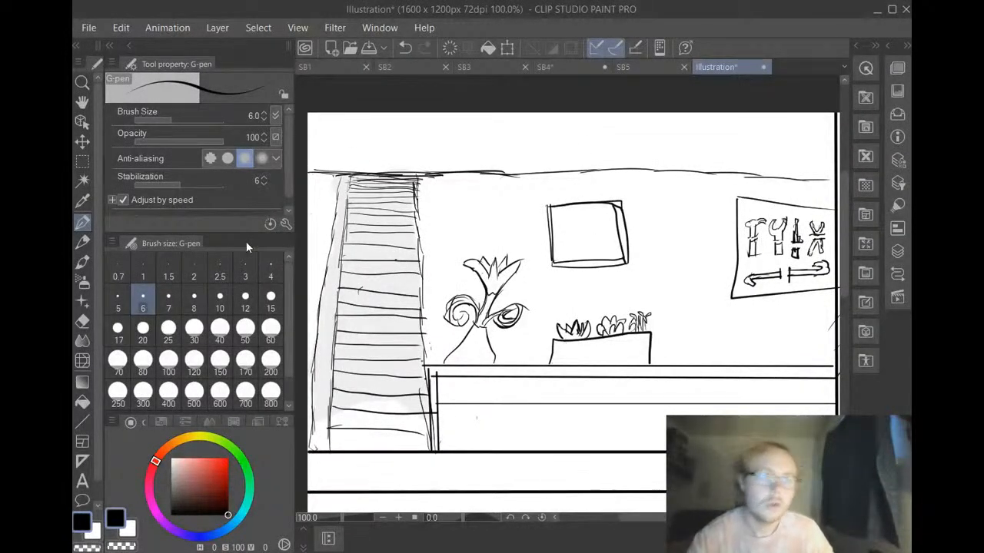
Clean up the overlapping lines at the picture frame's upper right corner with the hard eraser at size 10
key("e")
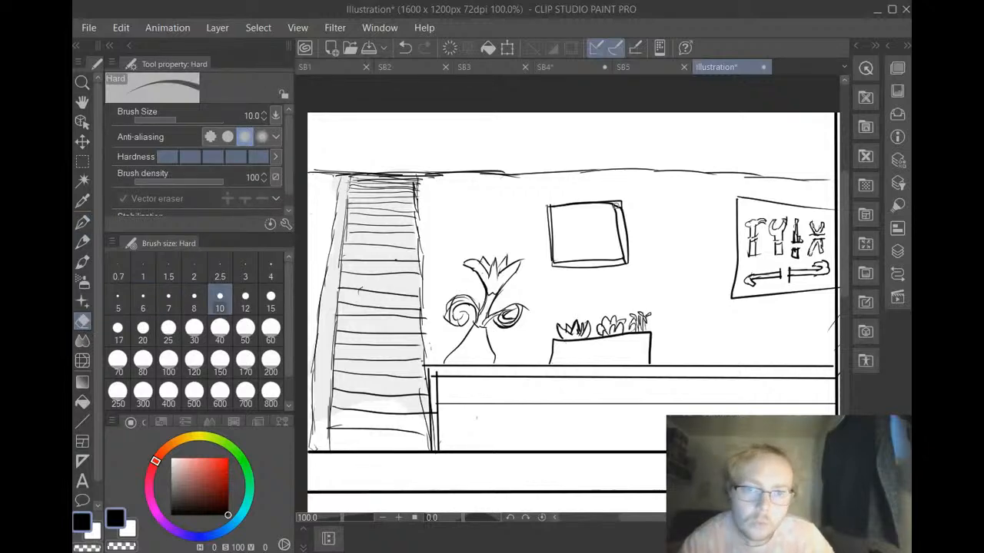
left_click_drag(616, 206, 618, 209)
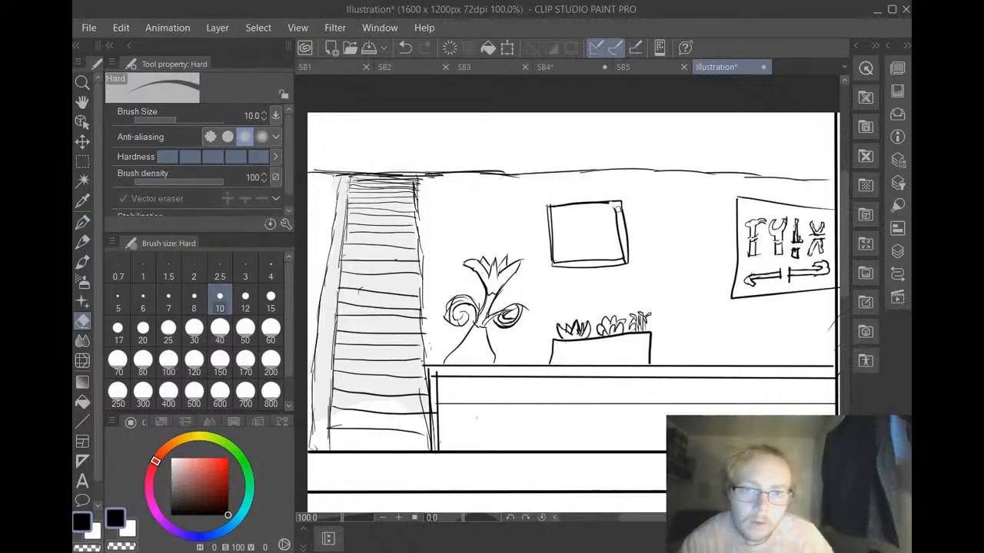
left_click(402, 50)
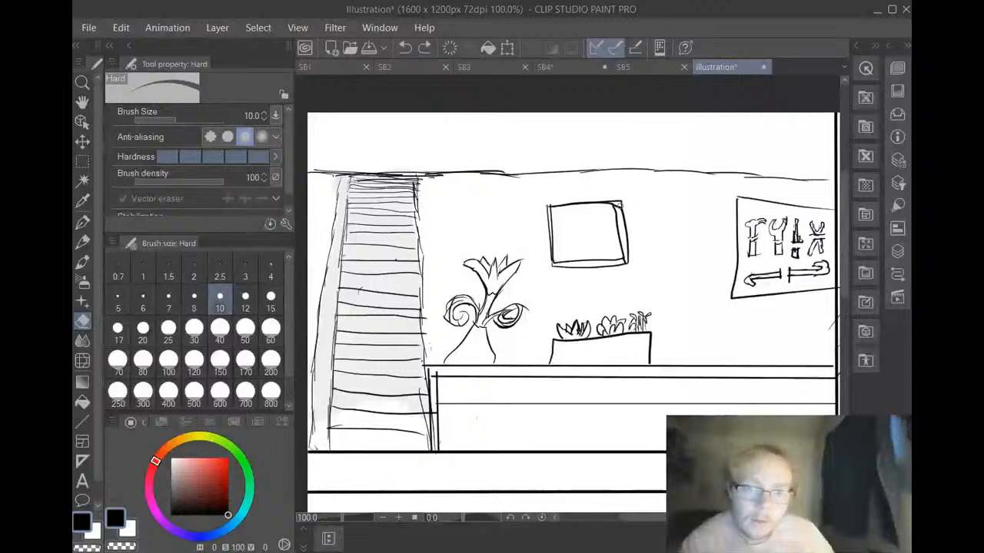
left_click_drag(619, 209, 616, 204)
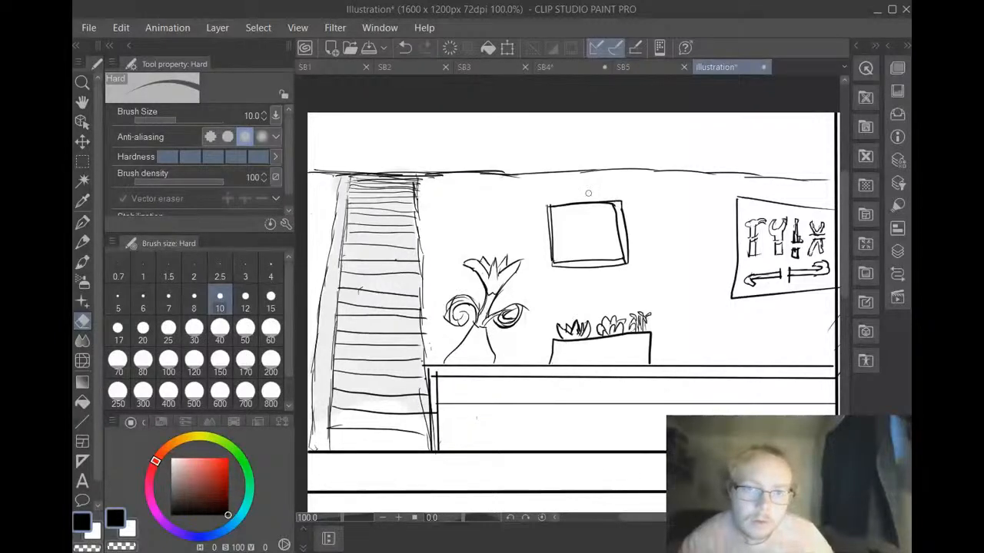
Draw a landscape inside the picture frame with the G-pen at size 6: mountain peaks, a leafy tree and a row of small trees
left_click(82, 222)
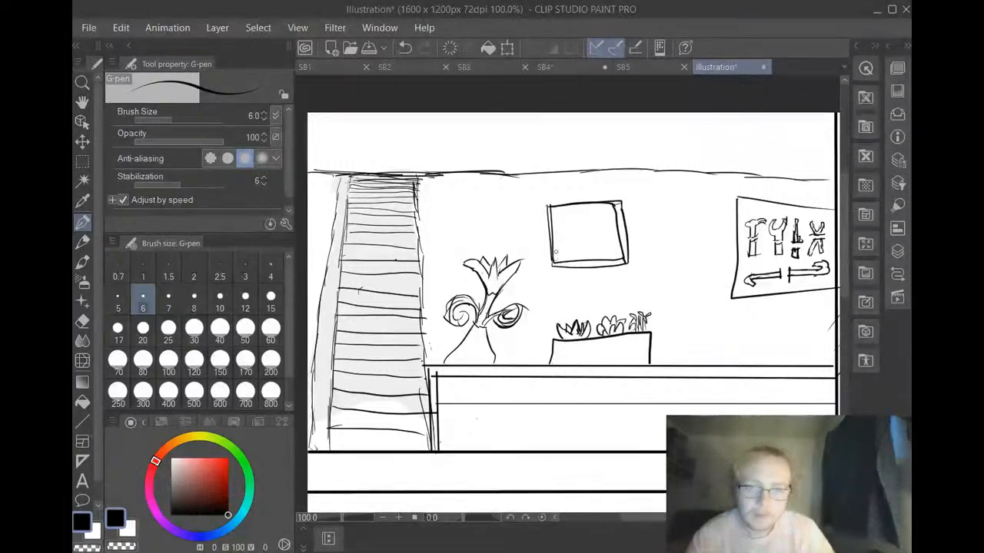
mouse_move(556, 250)
left_mouse_down()
mouse_move(596, 241)
mouse_move(600, 253)
mouse_move(611, 243)
mouse_move(602, 251)
mouse_move(607, 229)
mouse_move(567, 259)
mouse_move(555, 228)
mouse_move(561, 212)
mouse_move(587, 214)
left_mouse_up()
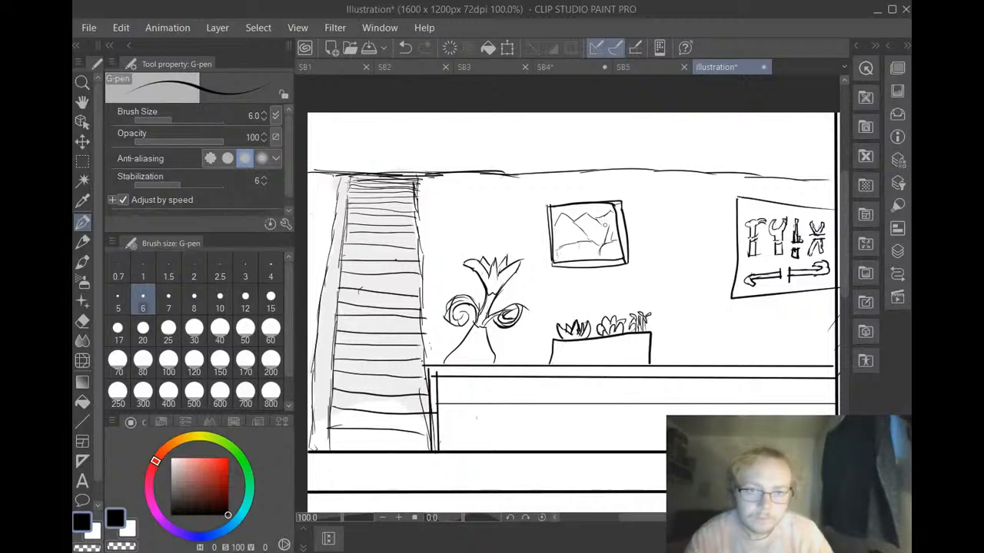
mouse_move(603, 227)
left_mouse_down()
mouse_move(607, 216)
mouse_move(614, 229)
left_mouse_up()
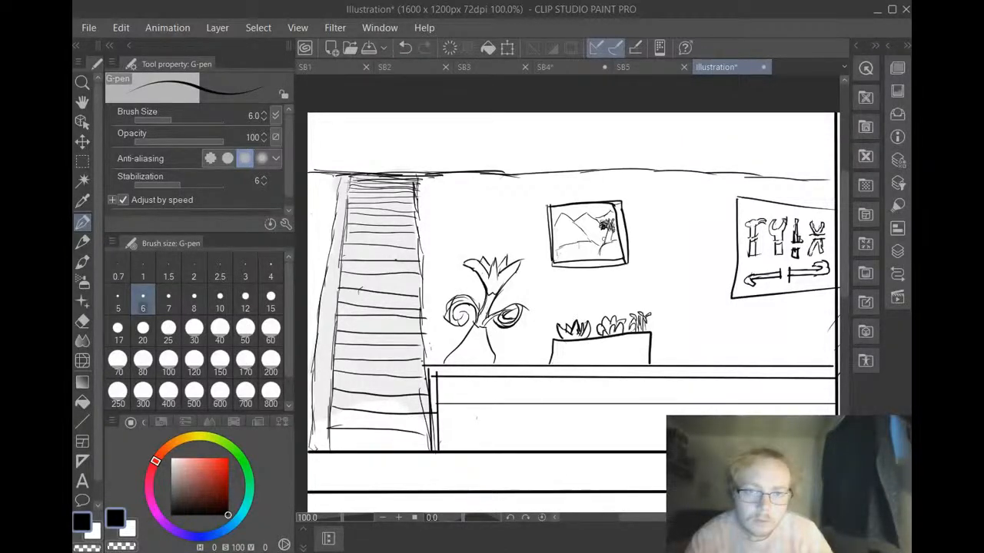
left_click_drag(602, 234, 610, 239)
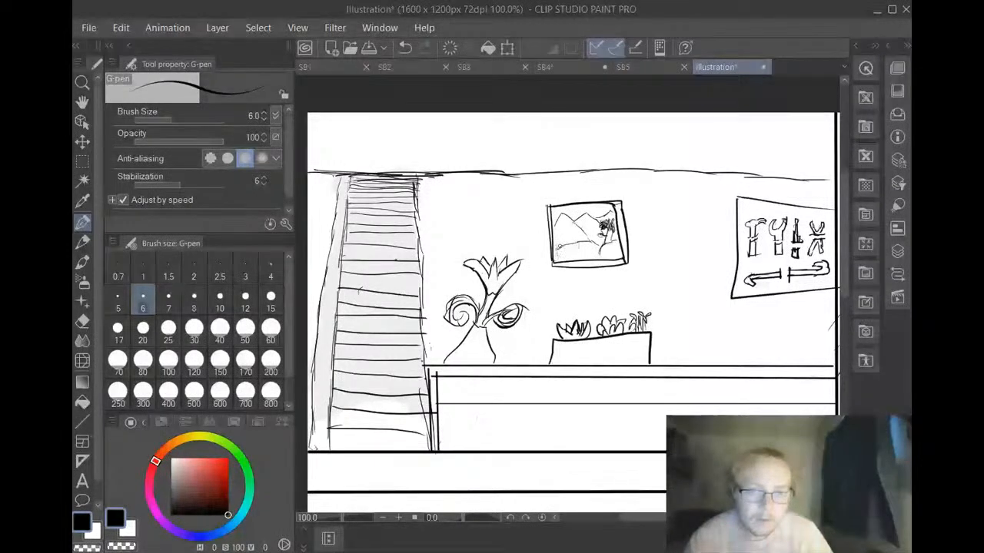
left_click_drag(556, 241, 574, 242)
left_click_drag(569, 234, 571, 253)
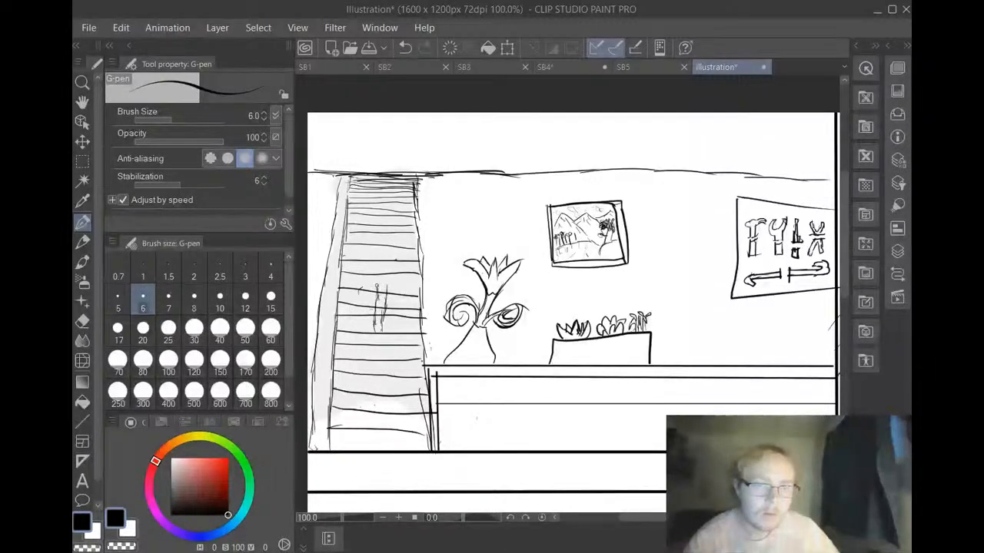
mouse_move(377, 286)
left_mouse_down()
mouse_move(378, 308)
mouse_move(367, 304)
mouse_move(358, 316)
mouse_move(362, 288)
mouse_move(386, 273)
mouse_move(385, 262)
mouse_move(365, 266)
mouse_move(389, 260)
mouse_move(362, 252)
mouse_move(370, 248)
mouse_move(377, 278)
left_mouse_up()
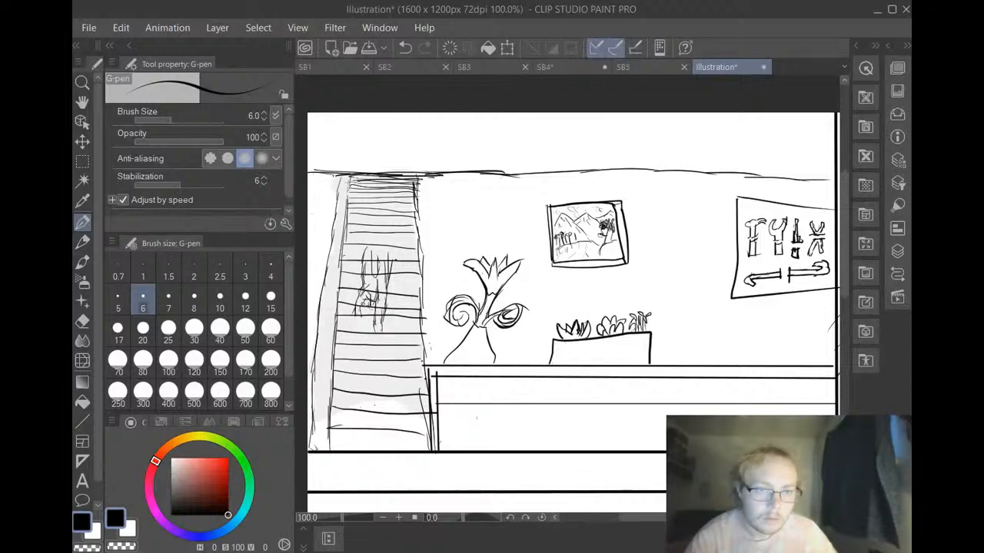
left_click_drag(355, 297, 348, 303)
left_click_drag(350, 308, 345, 311)
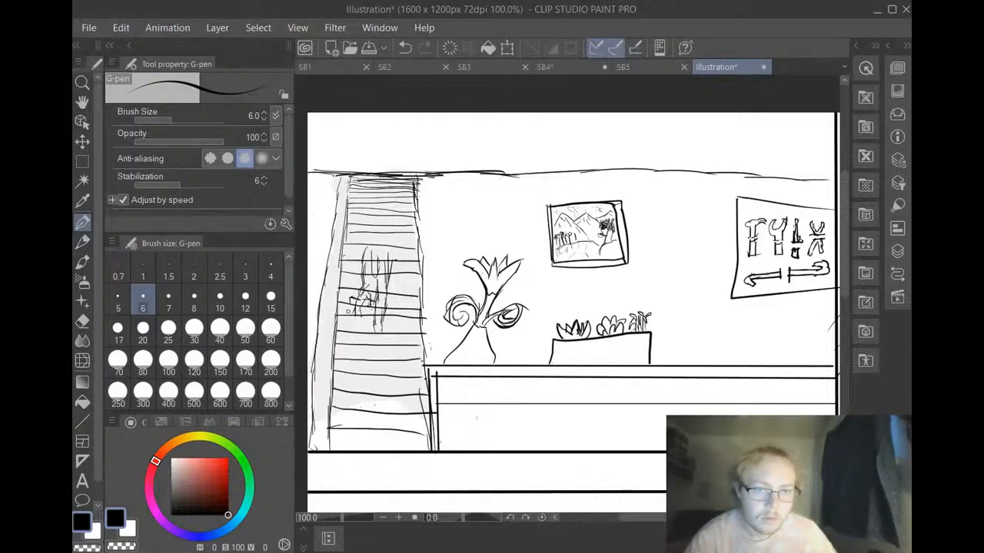
left_click(405, 47)
left_click(405, 48)
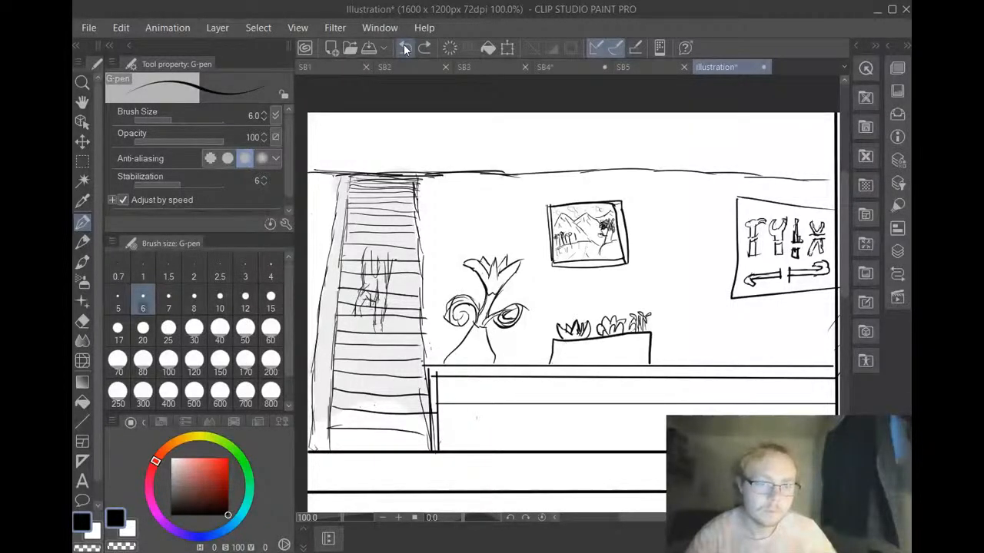
left_click(406, 48)
left_click(407, 47)
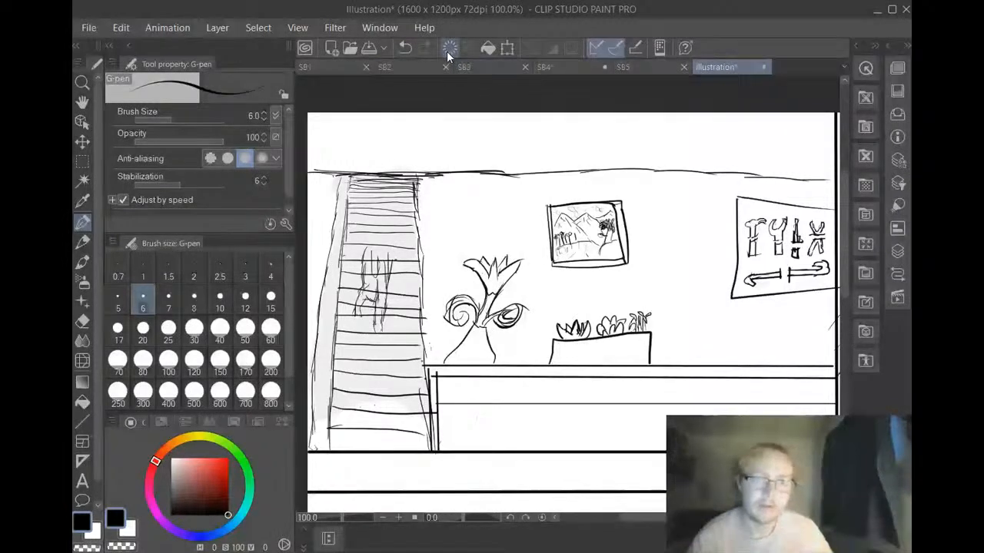
left_click(406, 45)
left_click(405, 45)
left_click(401, 47)
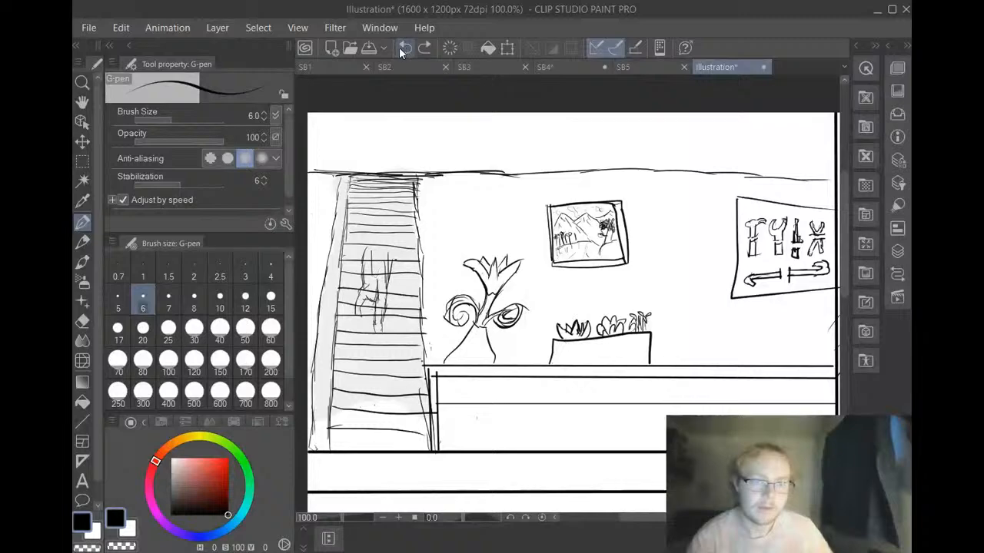
left_click(399, 47)
left_click(403, 47)
left_click(404, 47)
left_click(404, 48)
left_click(405, 49)
left_click(407, 48)
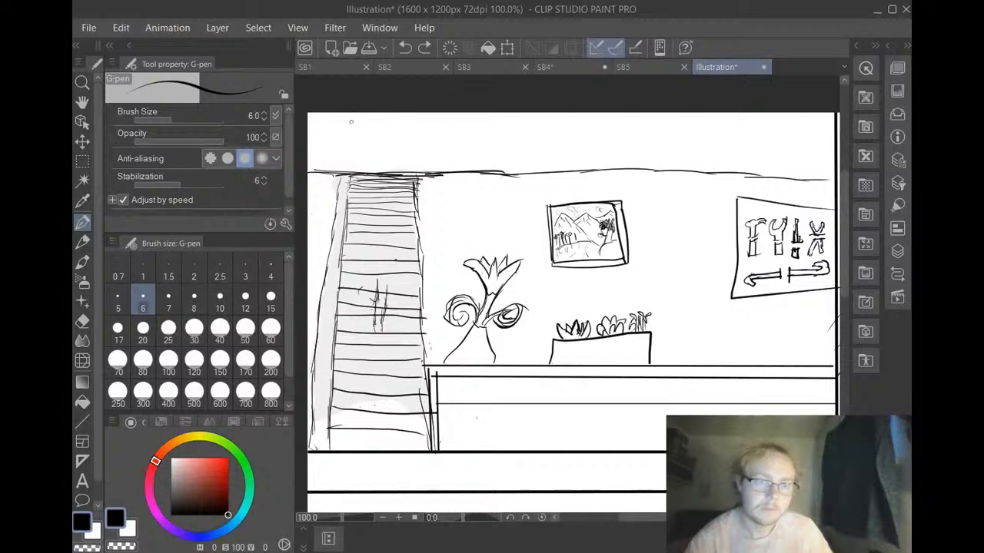
mouse_move(365, 276)
left_mouse_down()
mouse_move(379, 300)
mouse_move(364, 297)
mouse_move(359, 308)
mouse_move(361, 296)
left_mouse_up()
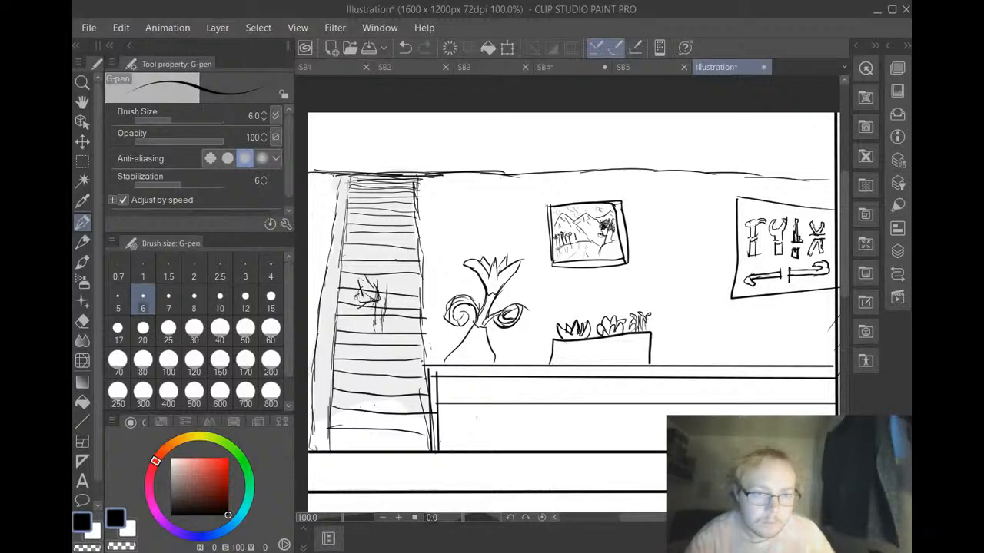
left_click(400, 48)
left_click(400, 46)
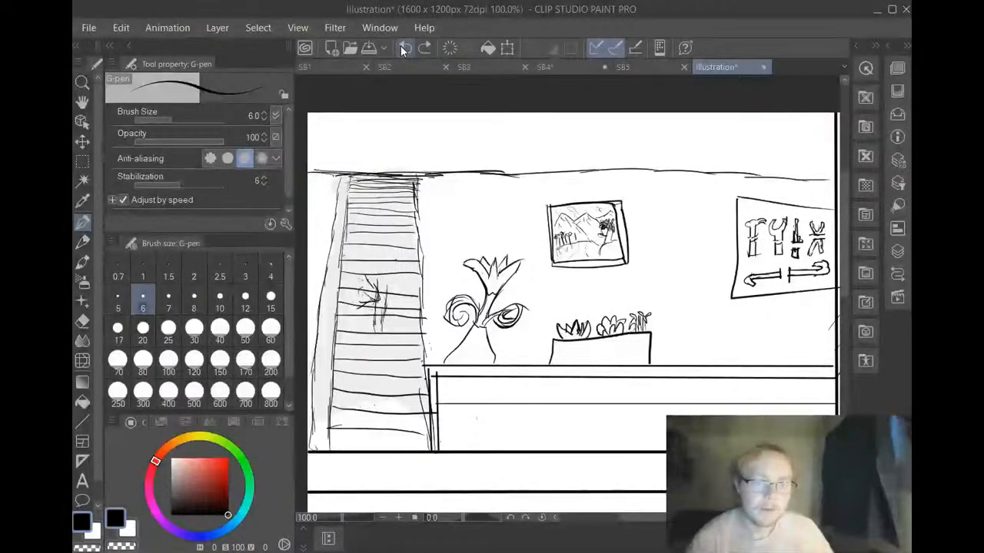
left_click(400, 48)
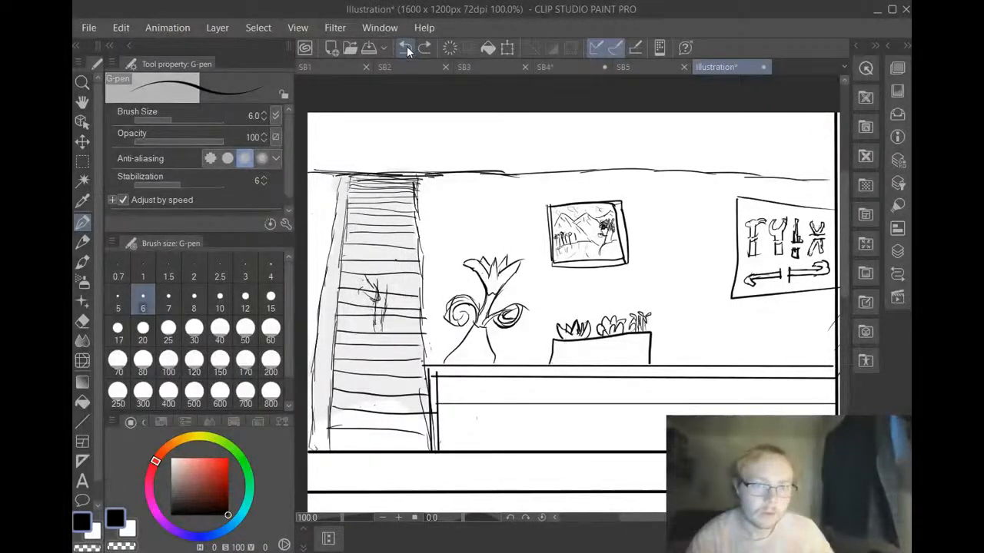
left_click(407, 46)
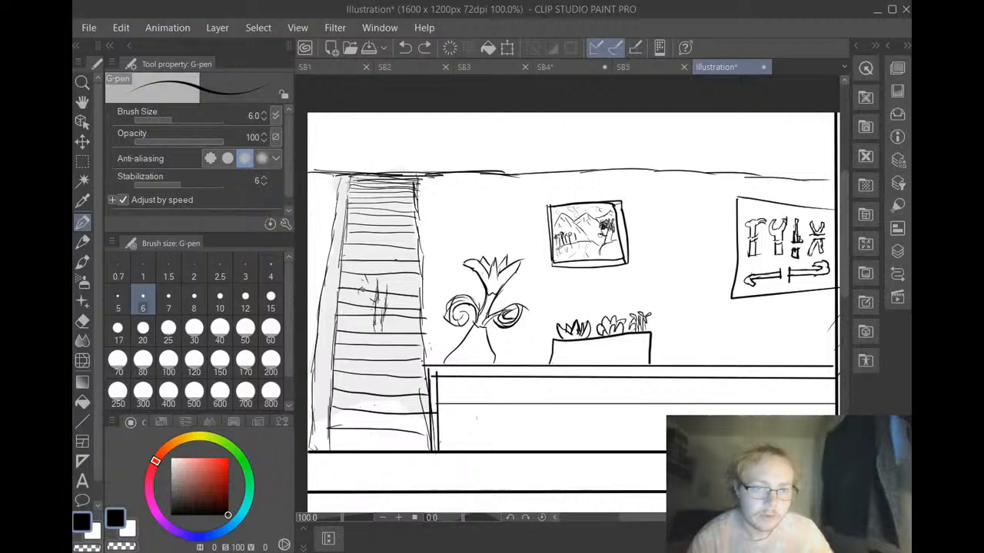
Sketch a figure coming down the staircase, adding the raised bent leg, both sides of the torso and the head outline
mouse_move(361, 287)
left_mouse_down()
mouse_move(369, 305)
mouse_move(376, 289)
mouse_move(362, 305)
mouse_move(363, 277)
mouse_move(375, 275)
mouse_move(362, 269)
left_mouse_up()
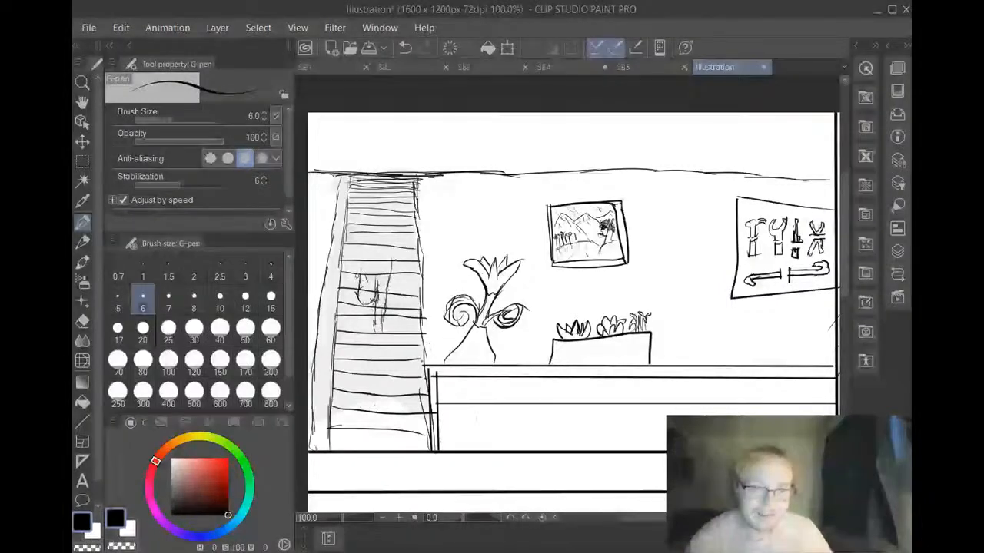
left_click_drag(361, 279, 359, 250)
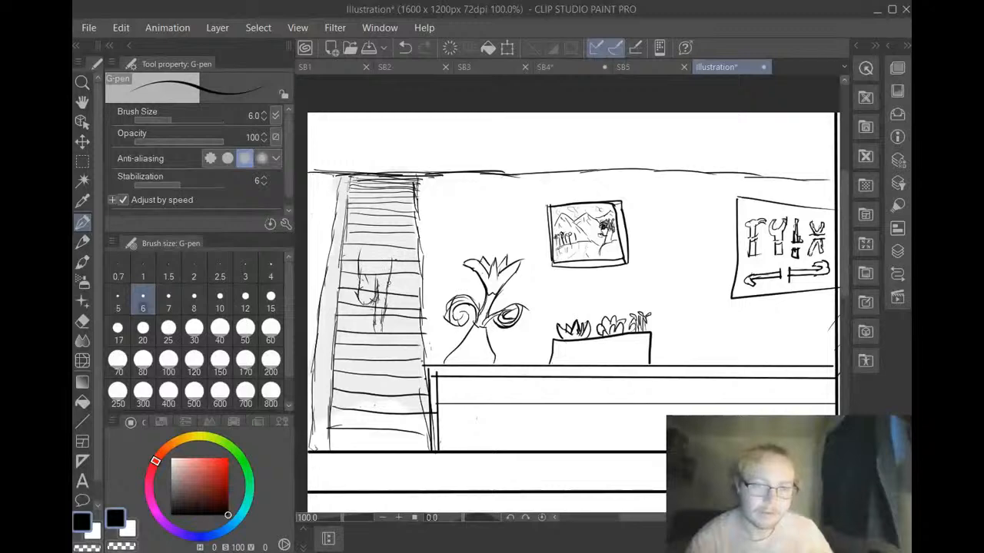
mouse_move(393, 263)
left_mouse_down()
mouse_move(365, 228)
mouse_move(388, 231)
left_mouse_up()
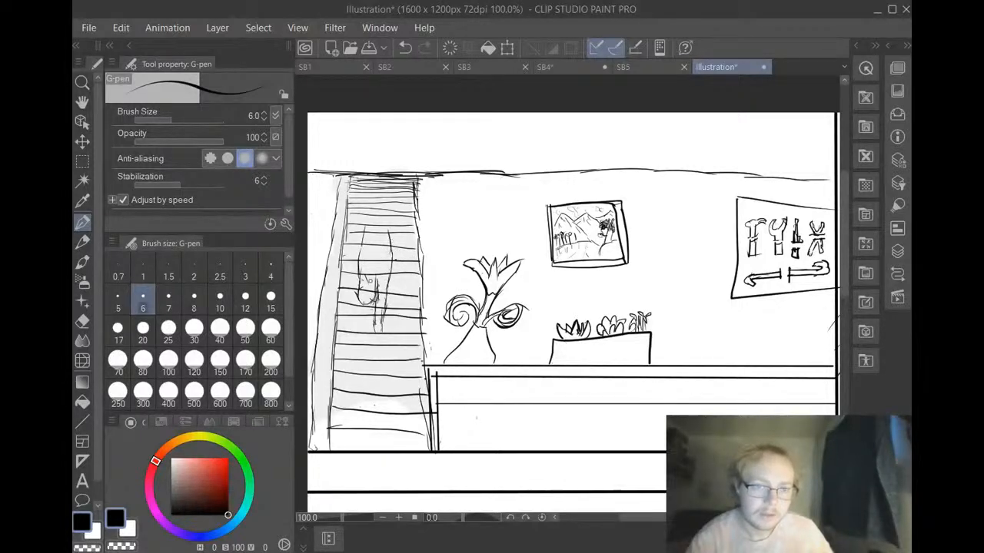
left_click_drag(394, 277, 390, 246)
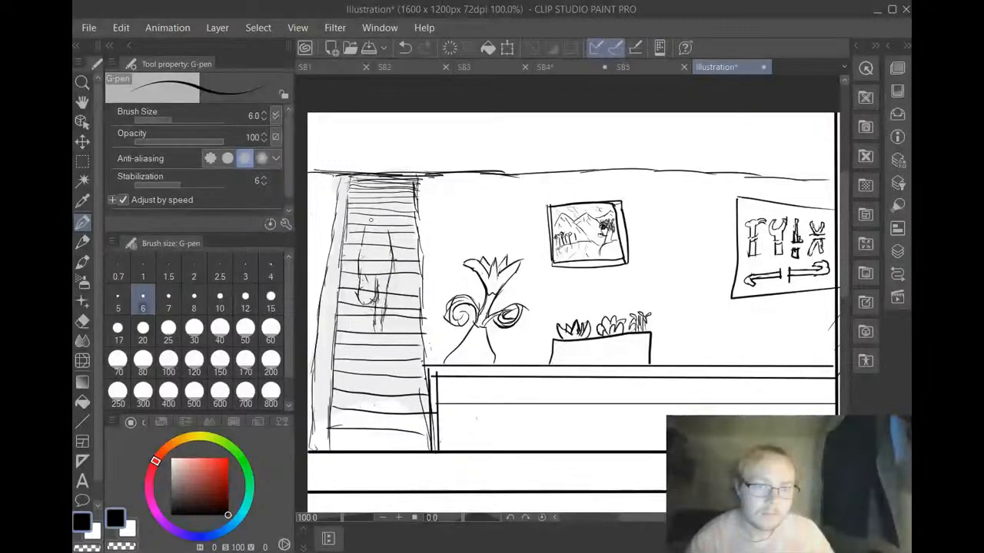
mouse_move(366, 228)
left_mouse_down()
mouse_move(363, 213)
mouse_move(392, 216)
mouse_move(368, 198)
mouse_move(395, 209)
mouse_move(388, 203)
left_mouse_up()
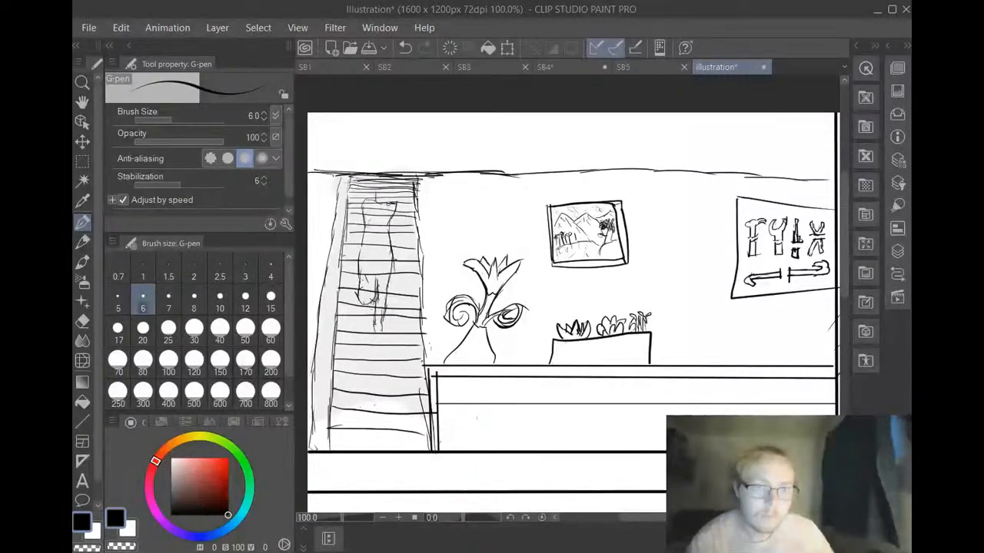
left_click_drag(390, 205, 384, 181)
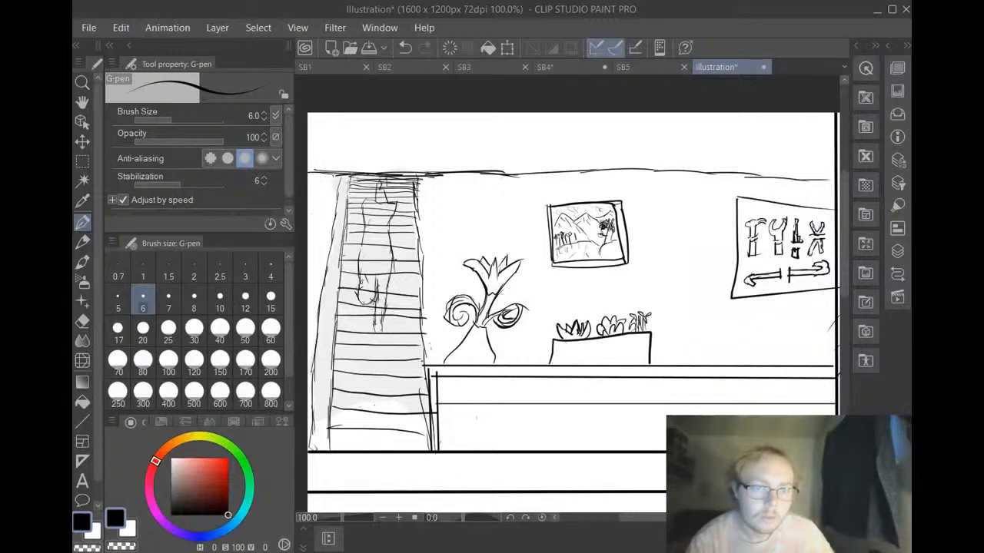
Add feet to both of the staircase figure's legs and draw its two arms hanging beside the torso
mouse_move(352, 282)
left_mouse_down()
mouse_move(357, 293)
mouse_move(357, 281)
mouse_move(348, 289)
mouse_move(357, 279)
left_mouse_up()
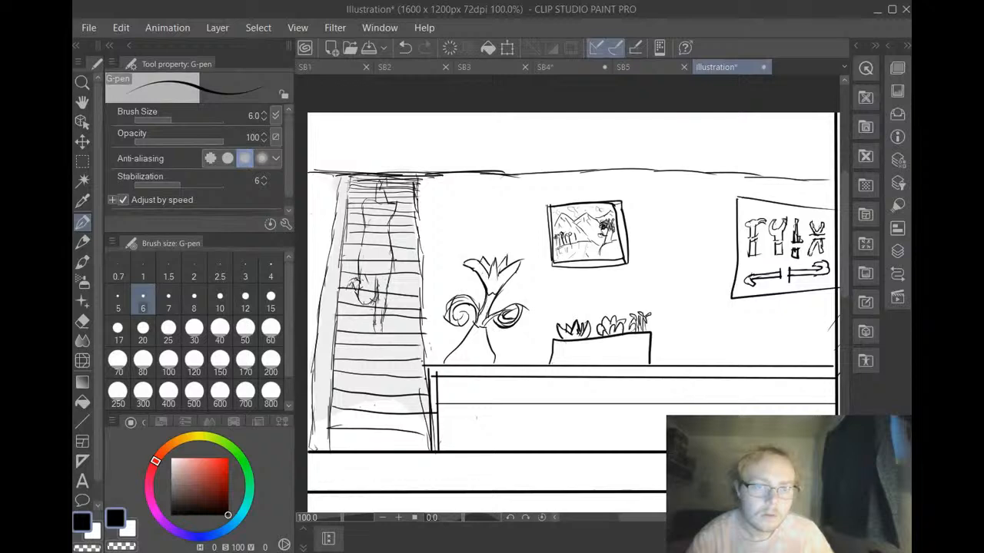
left_click_drag(374, 326, 386, 337)
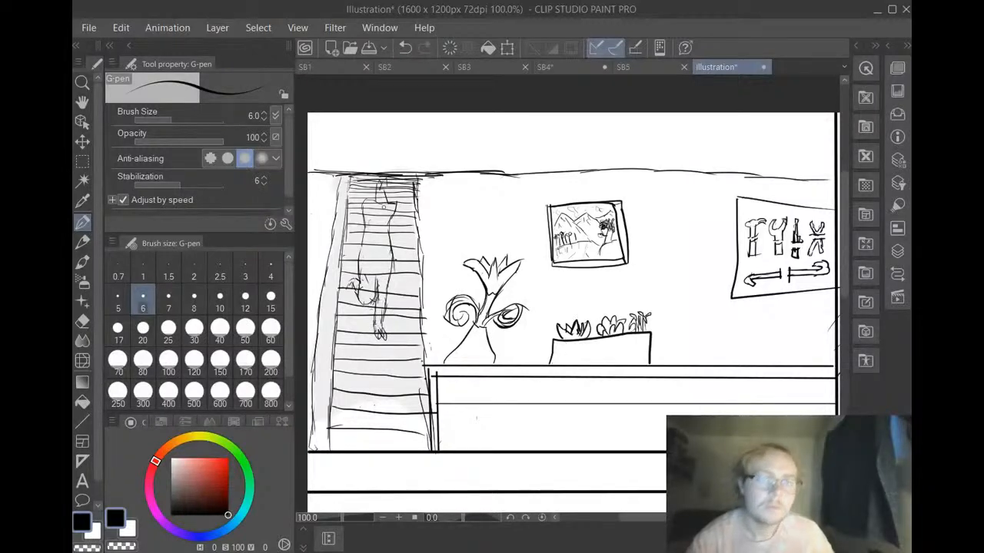
mouse_move(390, 223)
left_mouse_down()
mouse_move(399, 241)
mouse_move(354, 236)
mouse_move(353, 246)
left_mouse_up()
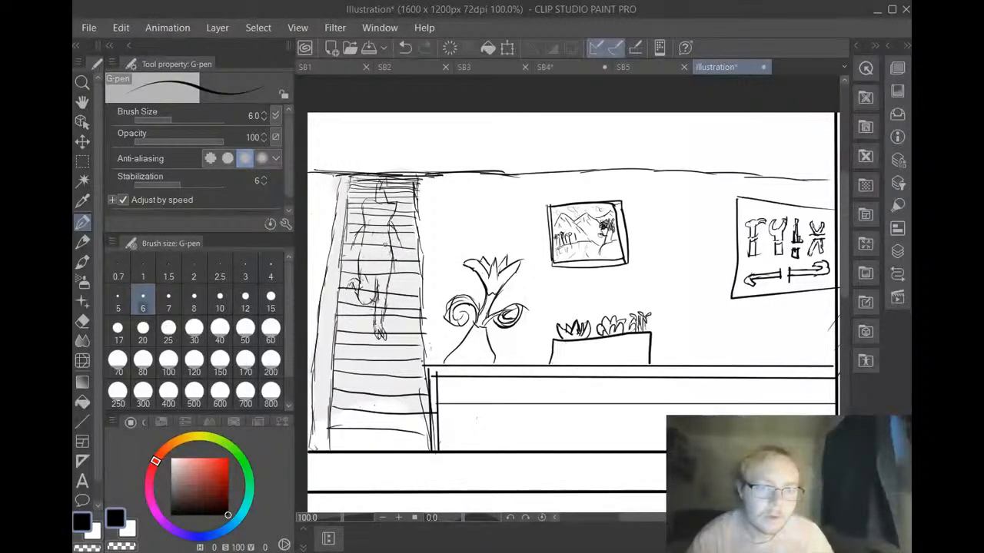
left_click(404, 48)
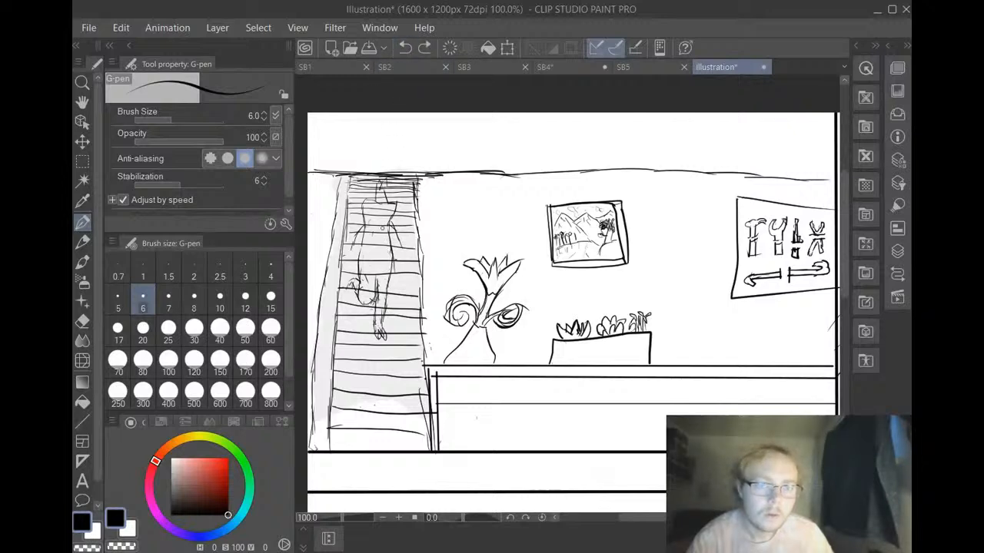
left_click_drag(384, 229, 400, 251)
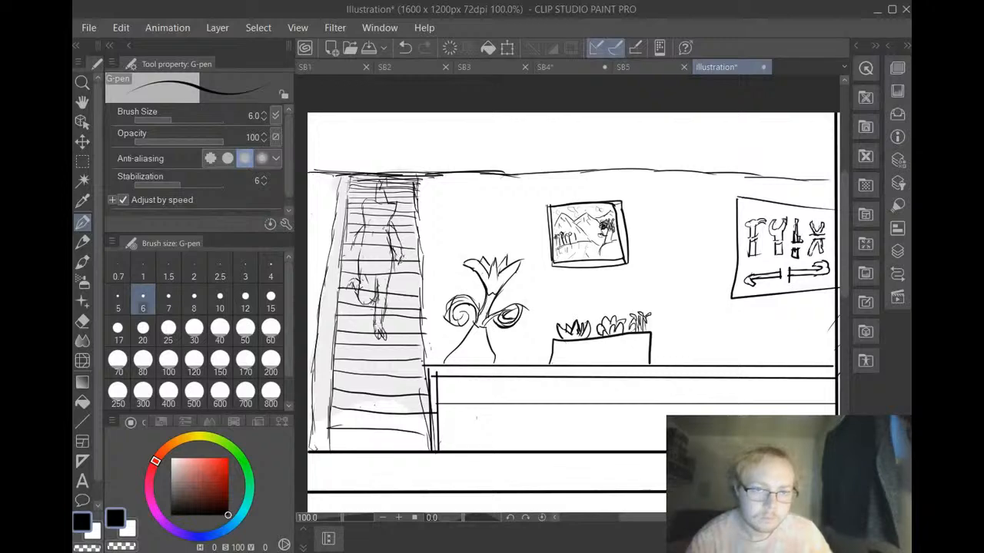
Draw a five-pointed star at the staircase figure's hand and erase its inner crossing lines with the hard eraser at size 10
mouse_move(410, 273)
left_mouse_down()
mouse_move(395, 262)
mouse_move(415, 259)
mouse_move(398, 273)
left_mouse_up()
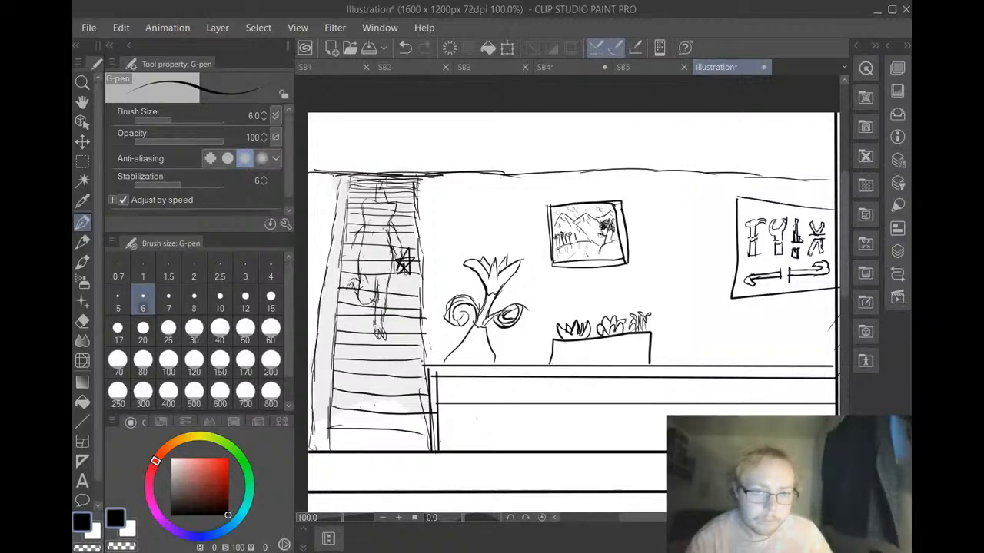
left_click_drag(403, 265, 411, 272)
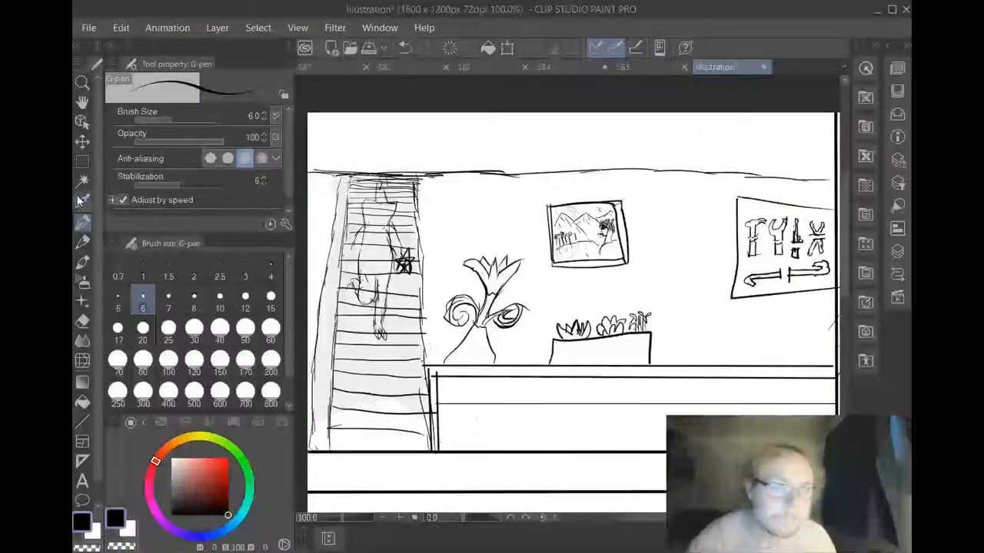
left_click(82, 321)
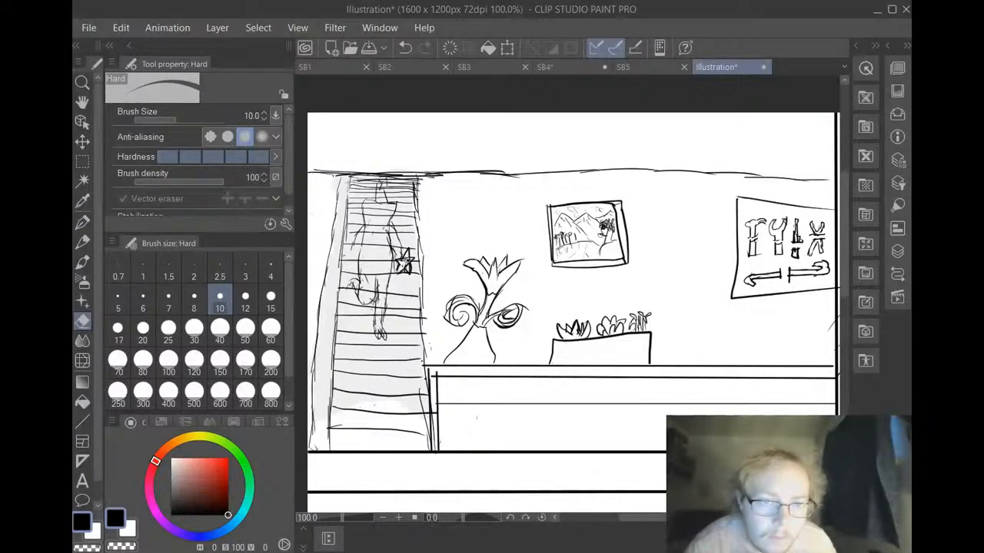
left_click_drag(400, 271, 411, 269)
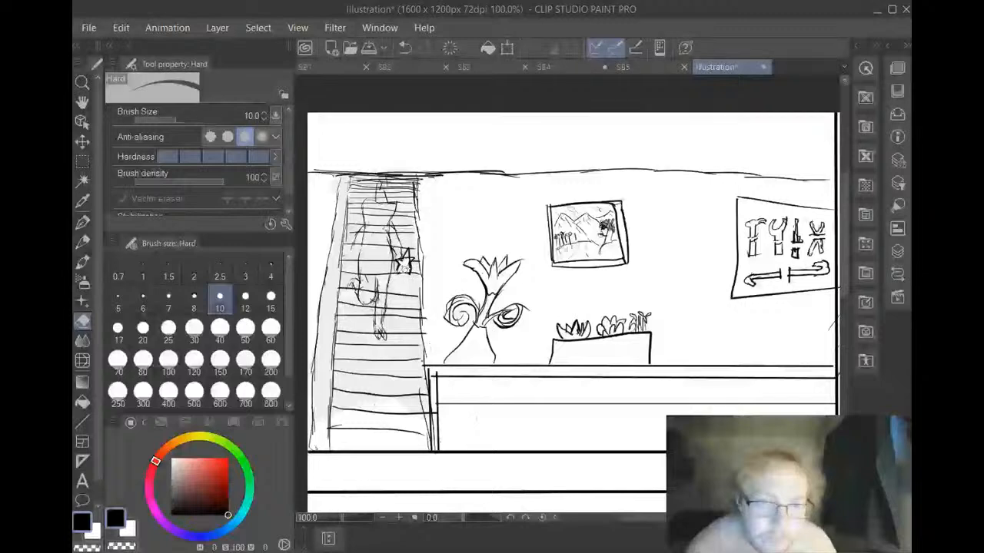
left_click_drag(398, 262, 409, 273)
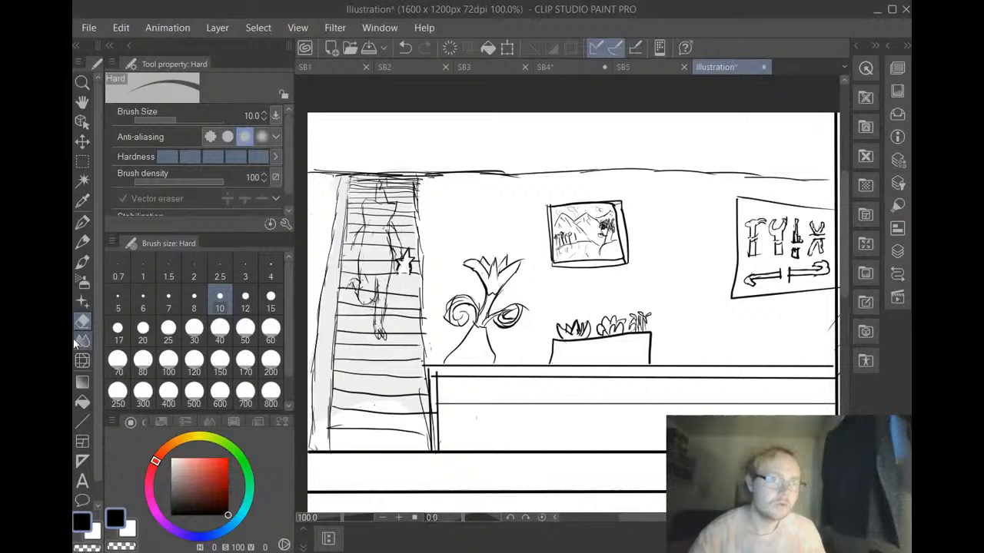
Add rounded loops below the star, a curved lower head line, an eye and a belly oval to the figure with the size 6 G-pen
left_click(82, 222)
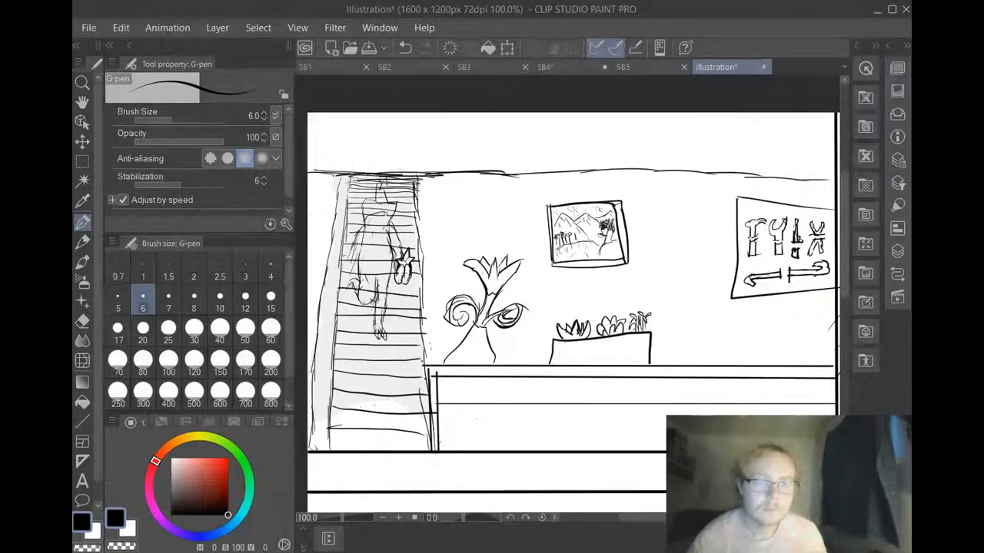
left_click_drag(366, 221, 393, 222)
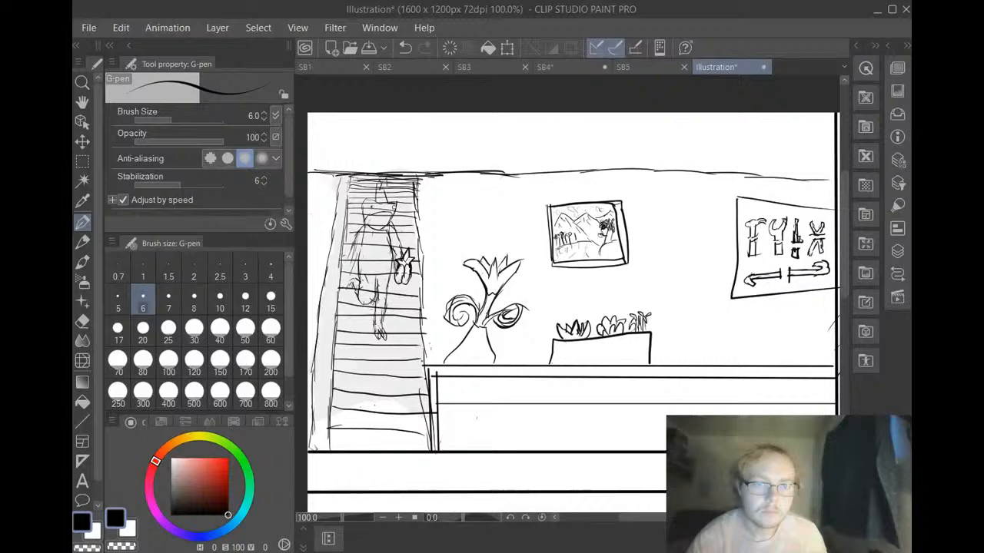
left_click_drag(369, 204, 370, 206)
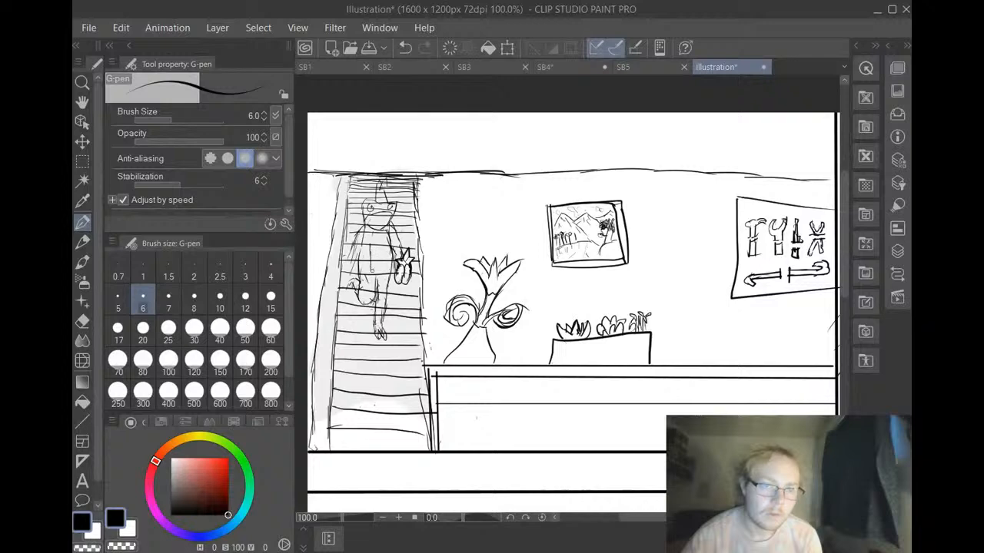
mouse_move(383, 239)
left_mouse_down()
mouse_move(382, 256)
mouse_move(375, 248)
left_mouse_up()
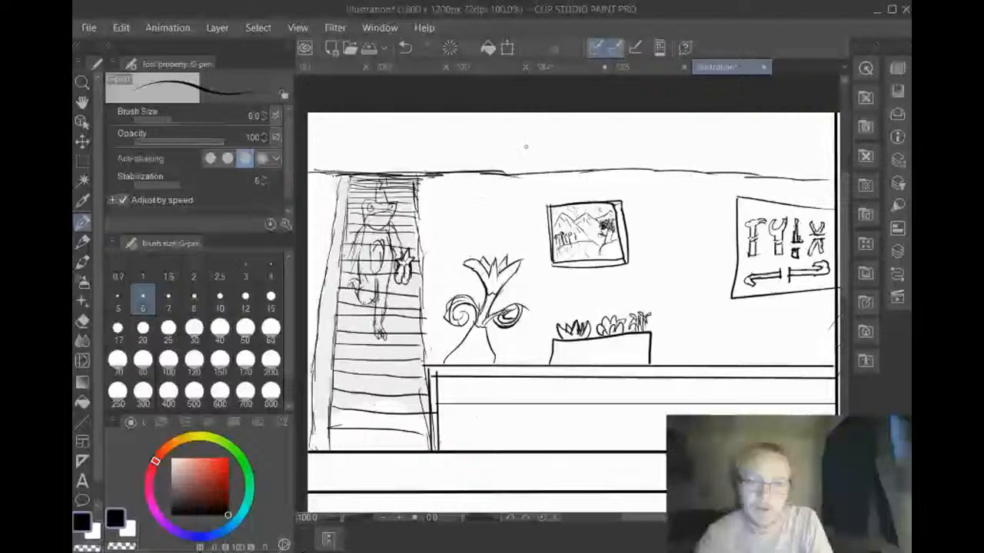
Switch to the SB5 storyboard page and handwrite the note "(Fades in color)" in the upper corner of the fourth panel
left_click(645, 68)
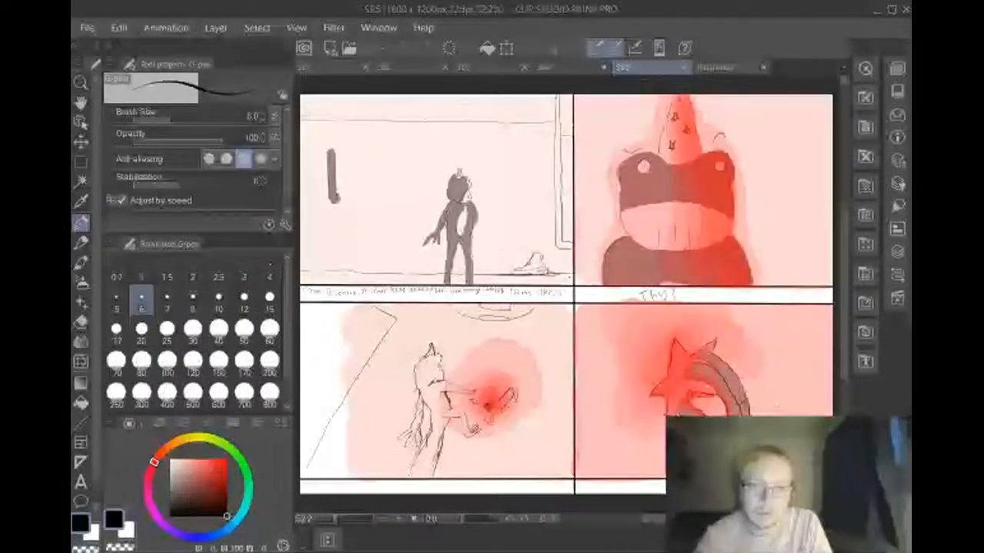
left_click(718, 68)
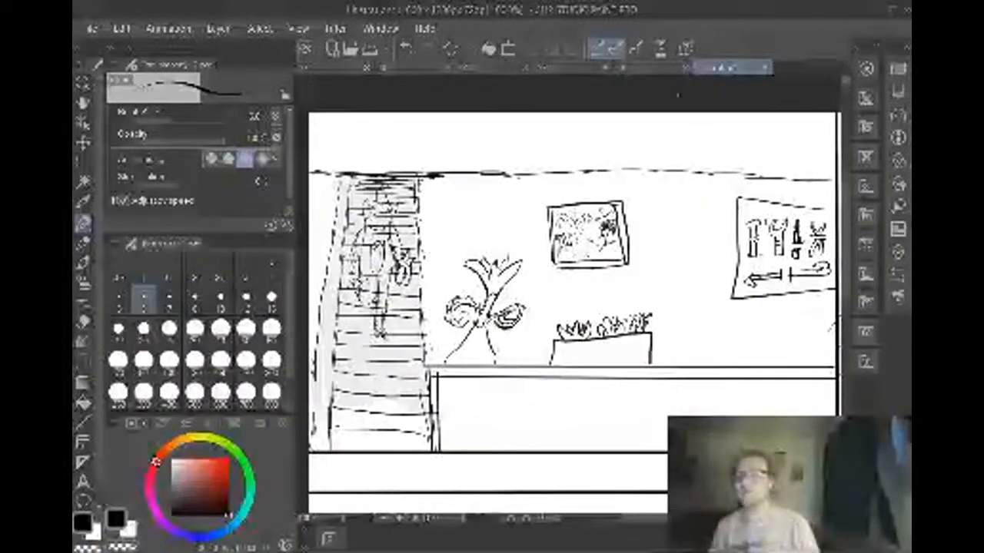
left_click(648, 69)
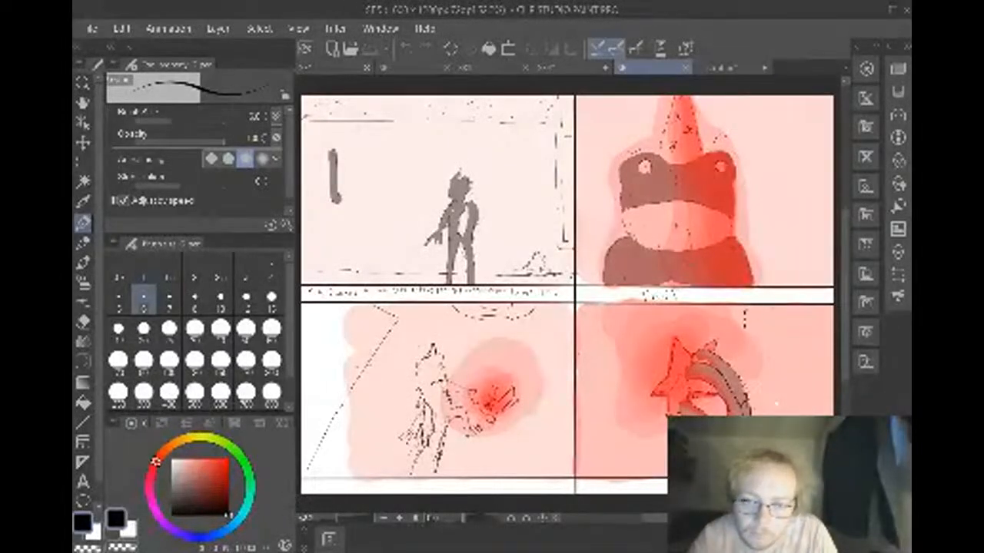
mouse_move(751, 323)
left_mouse_down()
mouse_move(804, 326)
mouse_move(813, 341)
mouse_move(820, 331)
mouse_move(822, 341)
mouse_move(775, 354)
mouse_move(809, 355)
mouse_move(812, 366)
mouse_move(827, 343)
left_mouse_up()
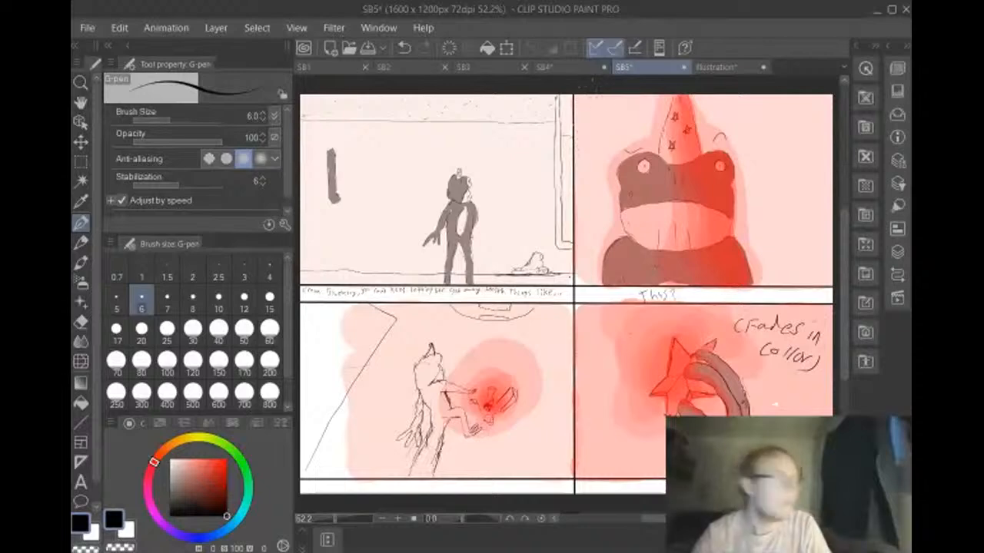
Return to the Illustration page and add inner edge lines to the vase and planter box and an offset outline around the tool board
left_click(719, 68)
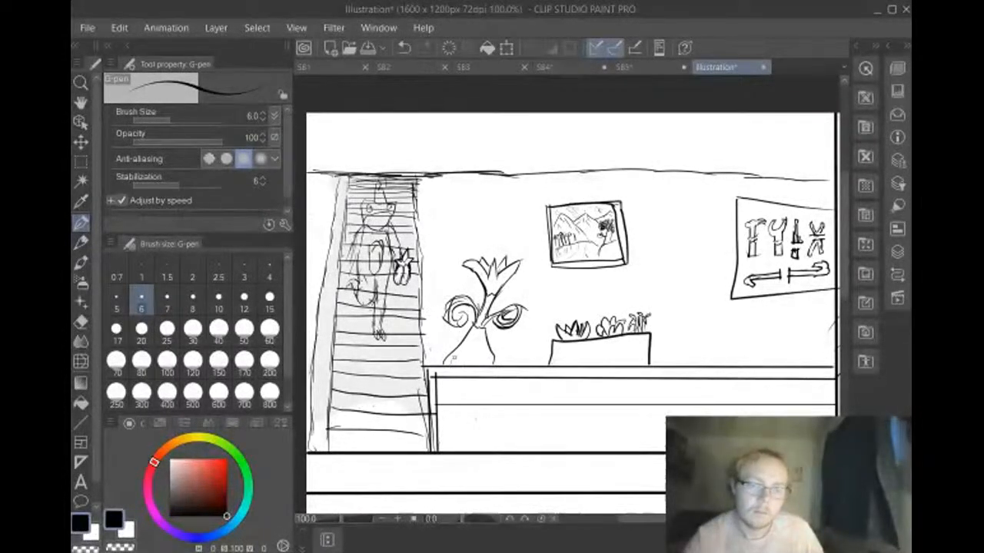
left_click_drag(455, 358, 470, 337)
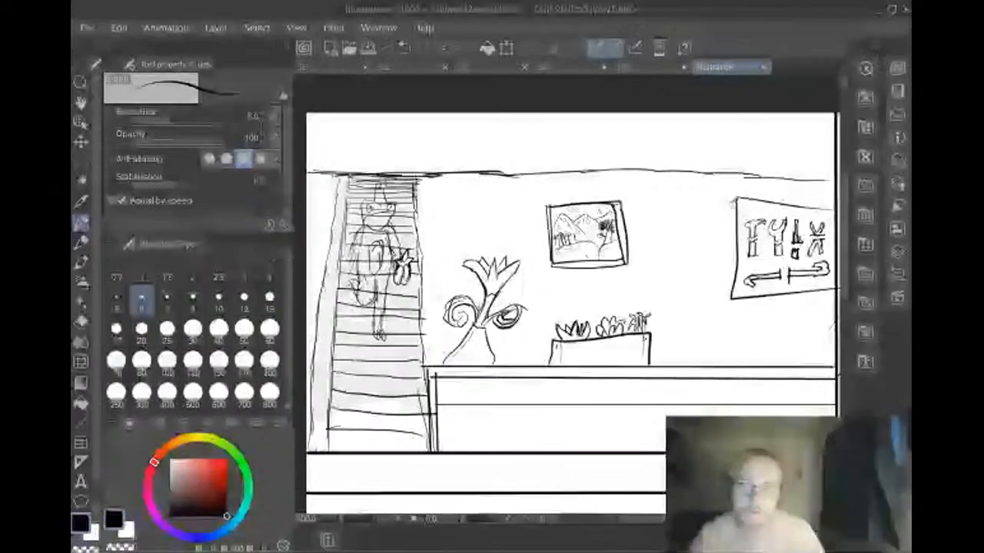
left_click_drag(736, 201, 732, 257)
mouse_move(734, 223)
left_mouse_down()
mouse_move(726, 306)
mouse_move(803, 287)
mouse_move(799, 298)
mouse_move(833, 293)
left_mouse_up()
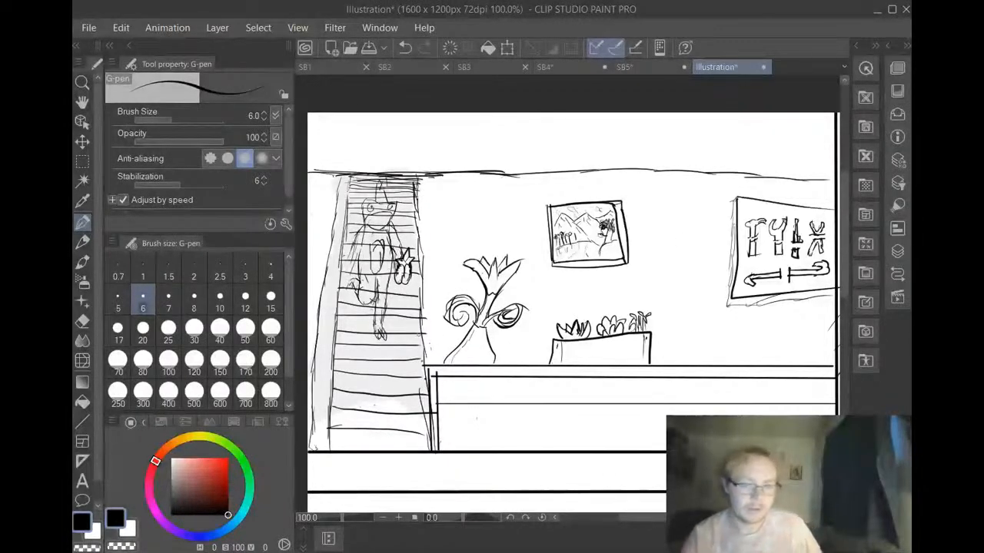
Erase the stair line overrunning toward the counter with the size 10 hard eraser, then darken both staircase sides with the size 6 G-pen
left_click(79, 322)
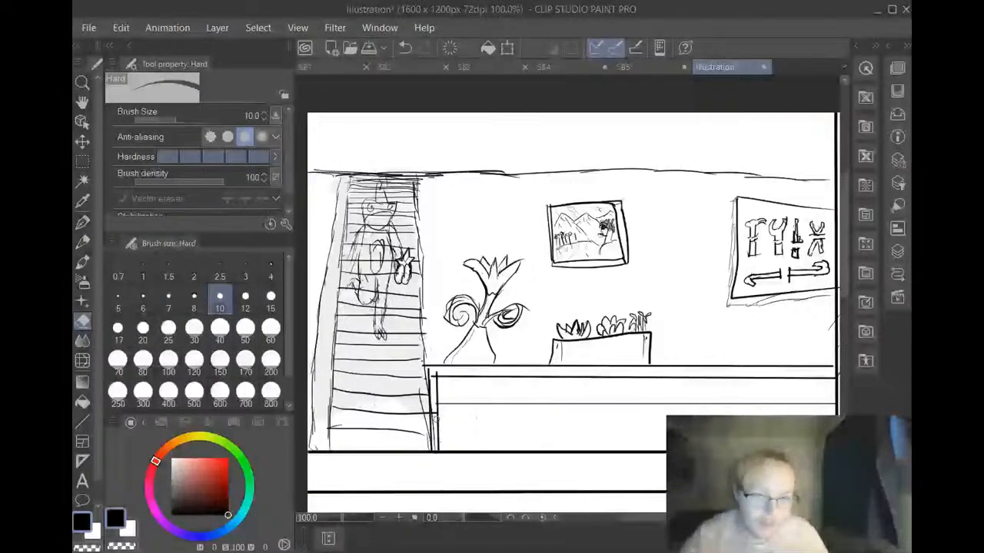
mouse_move(434, 418)
left_mouse_down()
mouse_move(435, 430)
mouse_move(434, 418)
left_mouse_up()
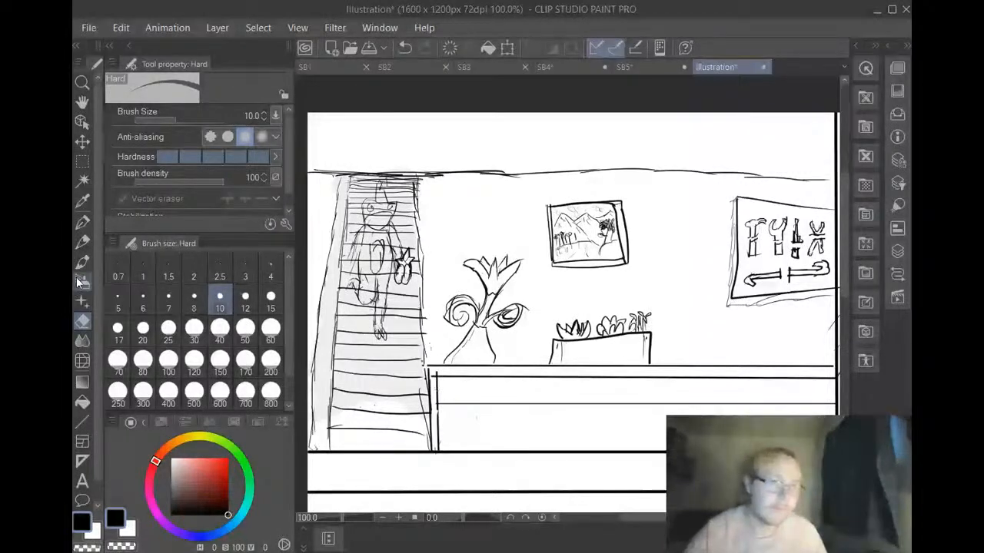
left_click(82, 222)
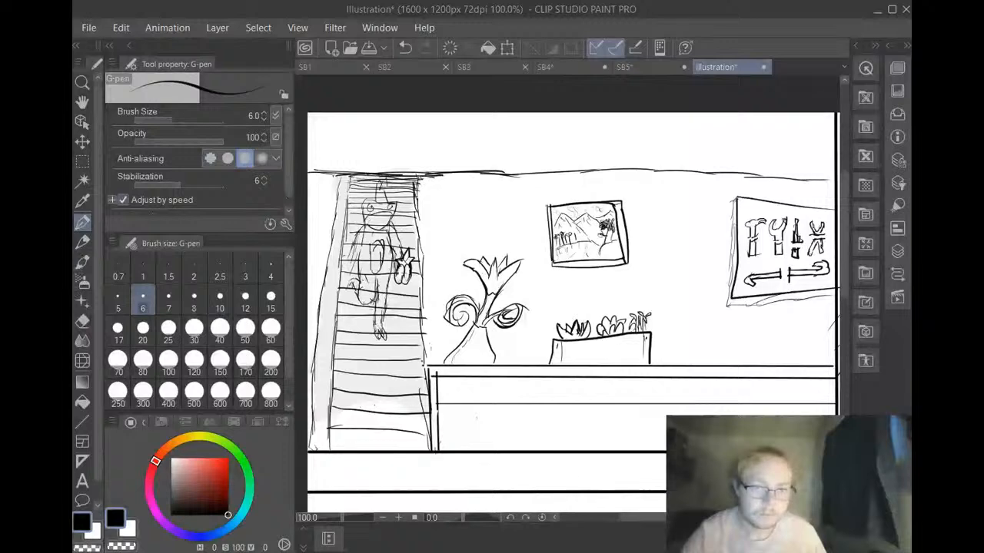
left_click_drag(415, 200, 423, 263)
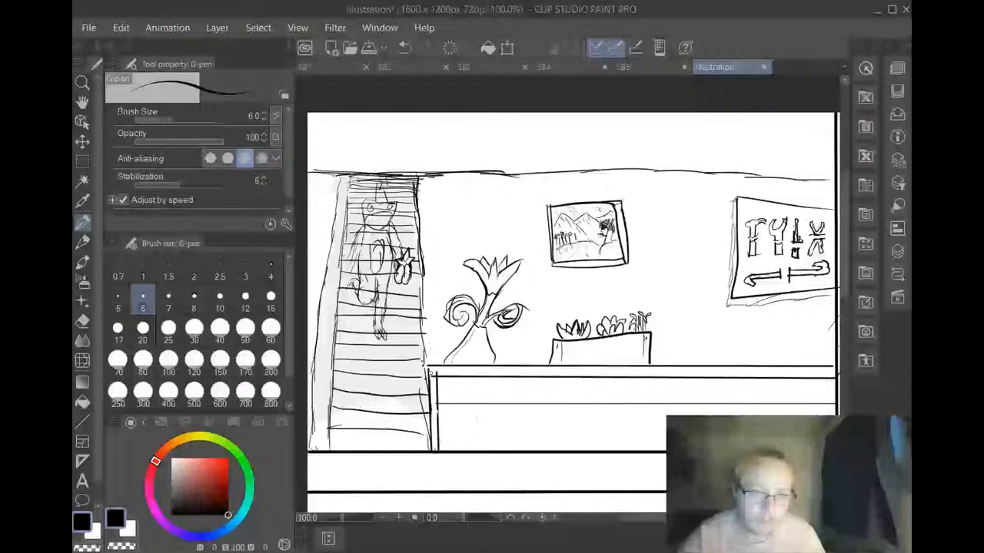
left_click_drag(429, 384, 421, 263)
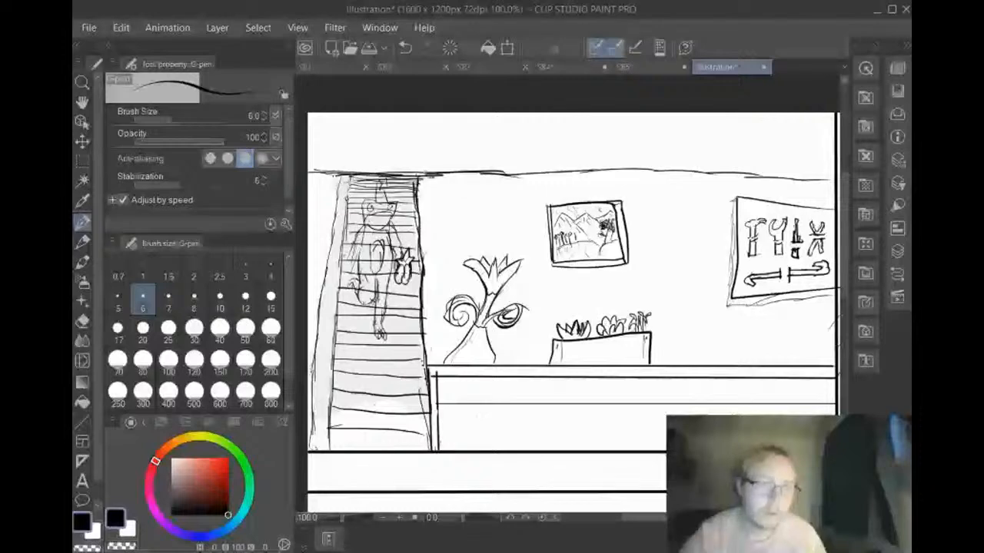
left_click_drag(338, 175, 309, 452)
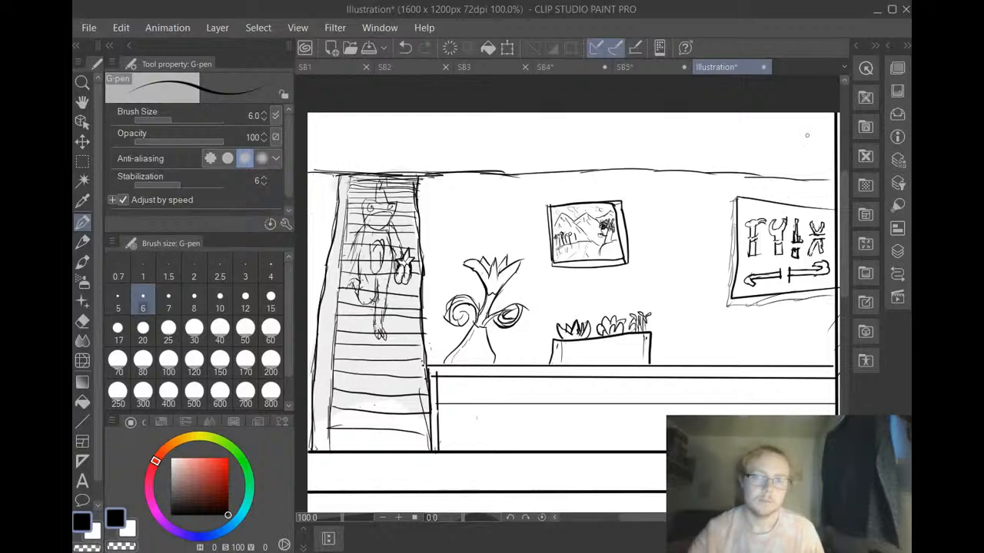
scroll(694, 246, "down", 1)
scroll(694, 245, "down", 2)
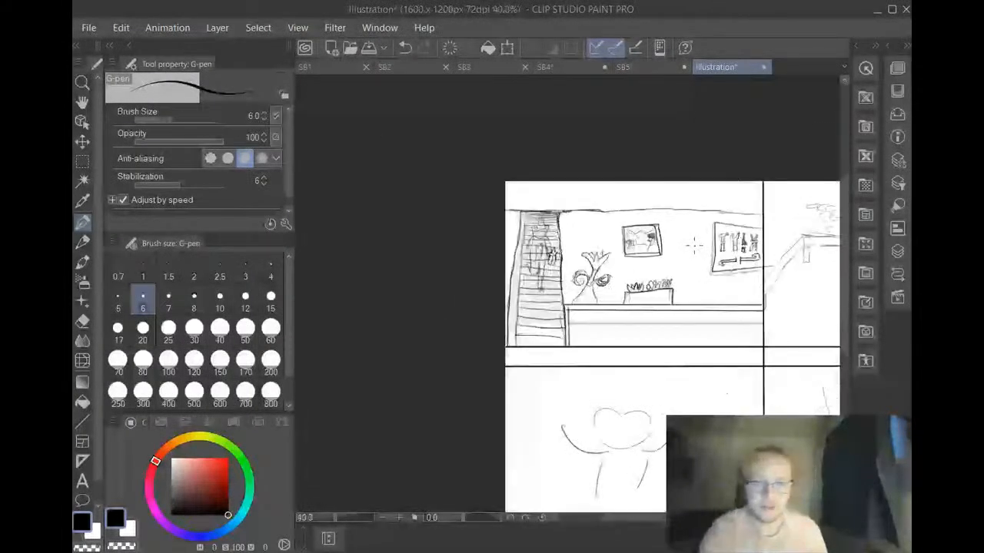
left_click_drag(844, 326, 840, 355)
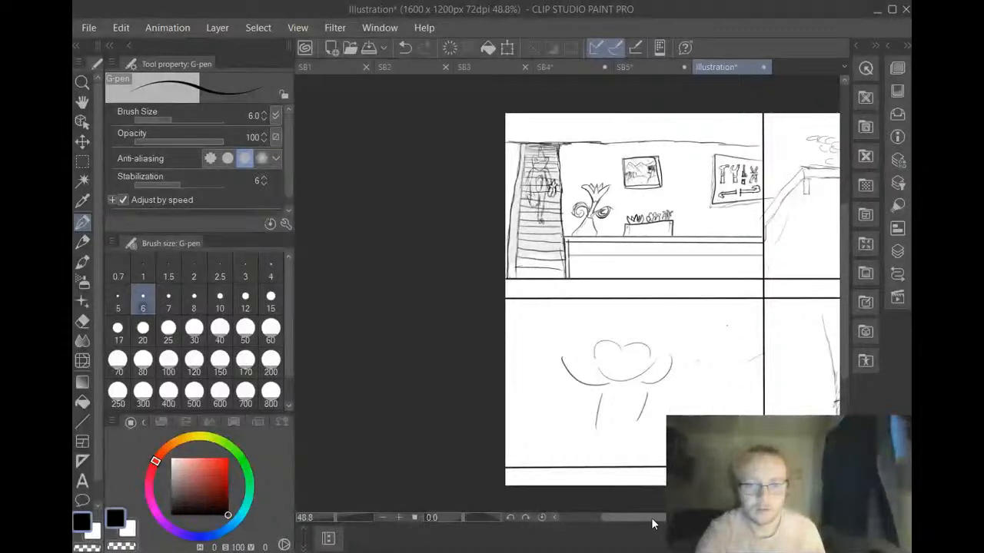
left_click_drag(650, 518, 690, 519)
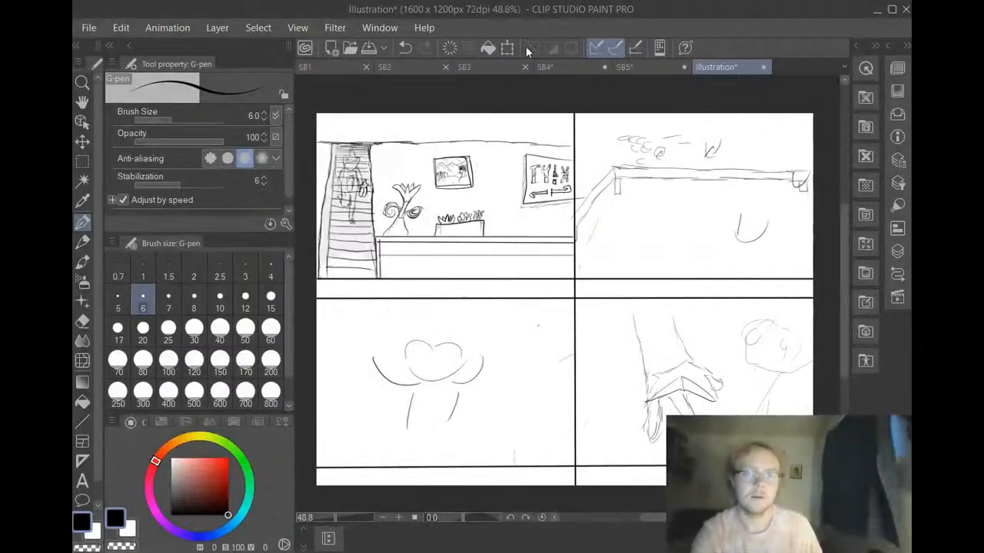
left_click(86, 29)
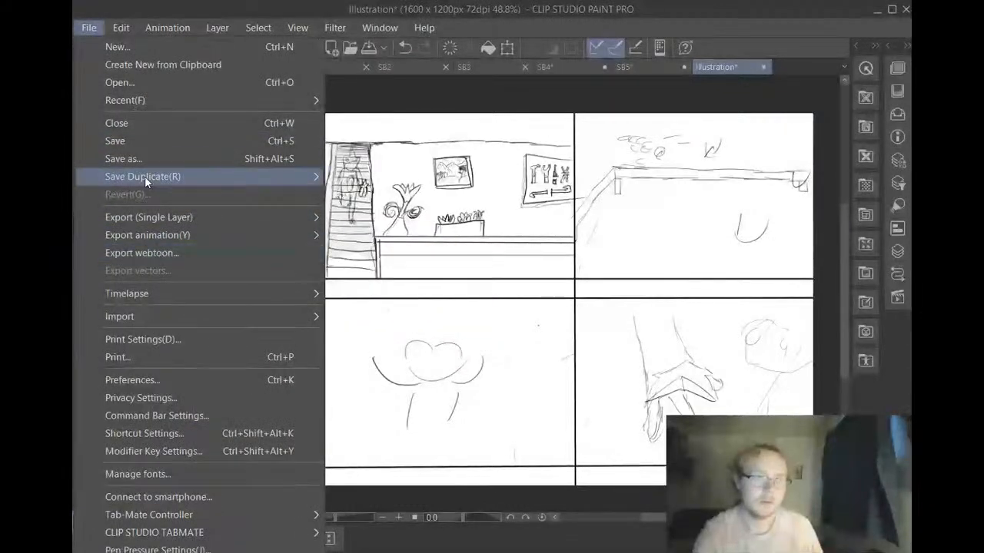
left_click(519, 20)
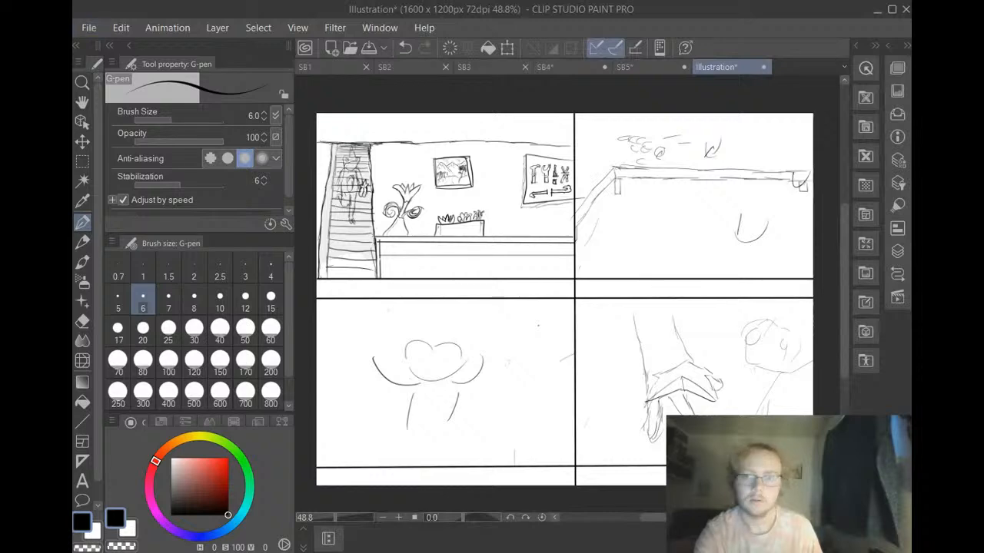
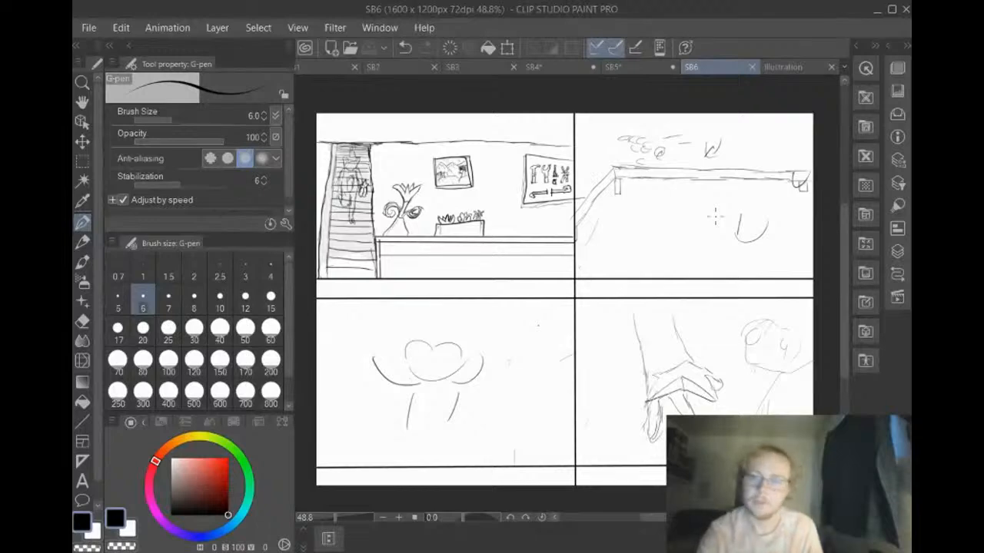
Switch to the blank Illustration page
key("ctrl+Tab")
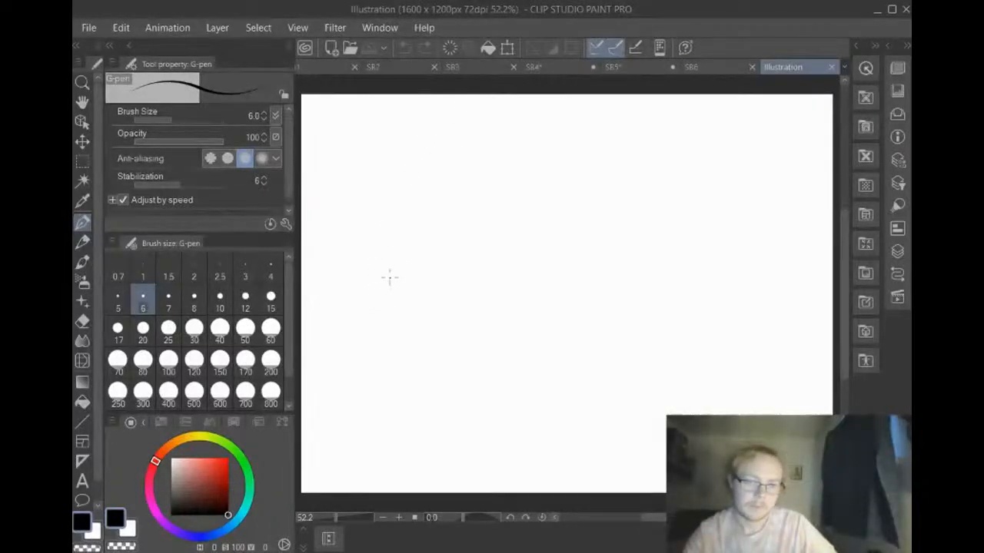
mouse_move(389, 261)
left_mouse_down()
mouse_move(393, 425)
mouse_move(490, 358)
left_mouse_up()
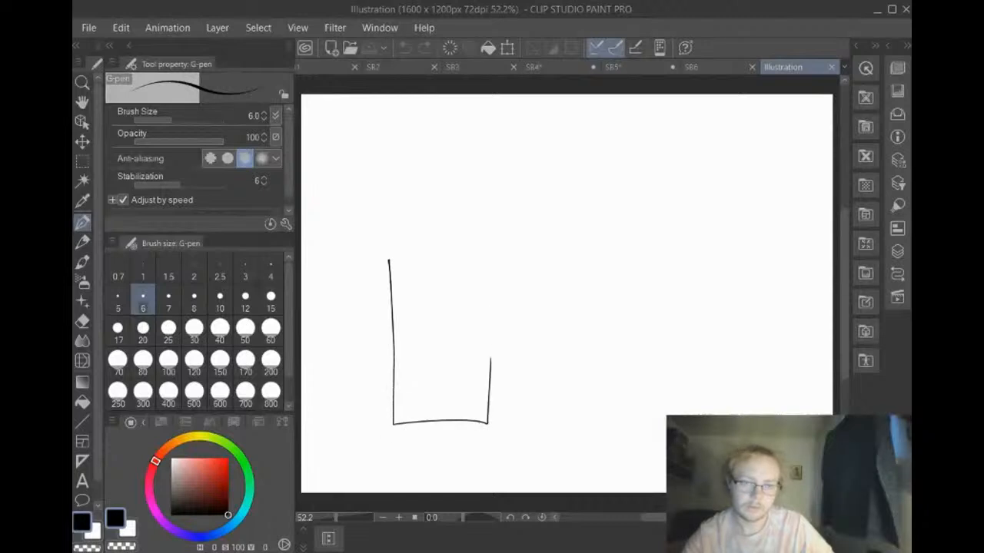
left_click(405, 48)
mouse_move(382, 234)
left_mouse_down()
mouse_move(378, 299)
mouse_move(522, 424)
mouse_move(536, 228)
mouse_move(304, 232)
left_mouse_up()
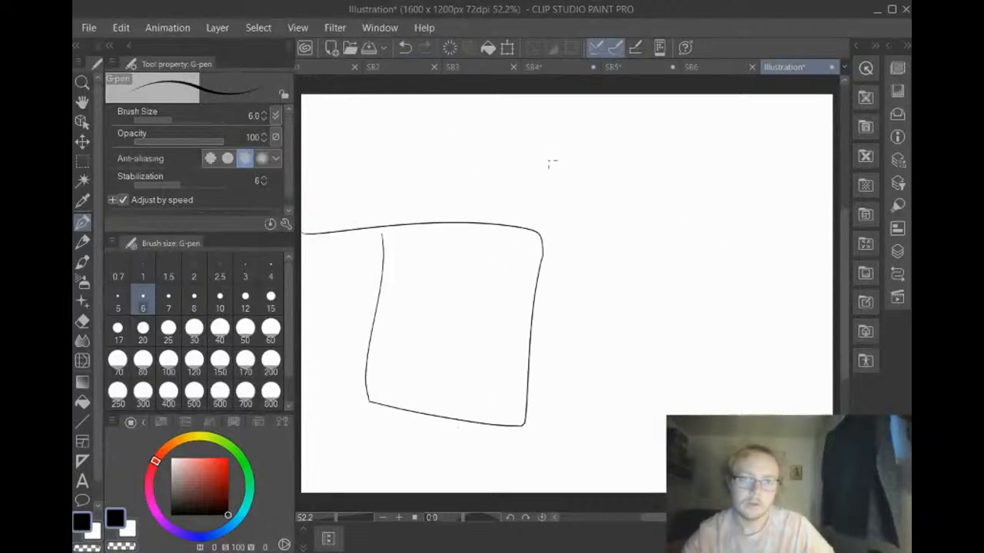
left_click(405, 48)
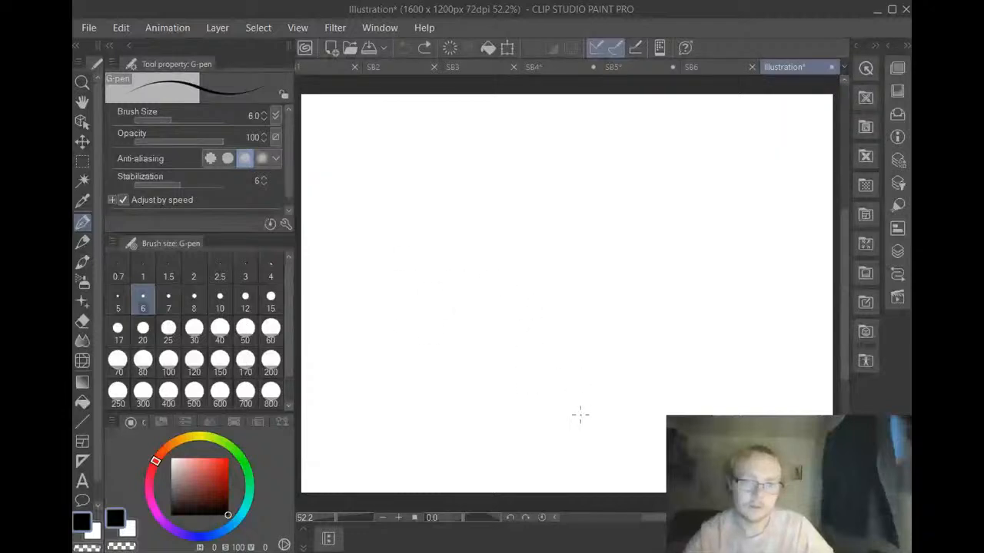
mouse_move(594, 434)
left_mouse_down()
mouse_move(585, 176)
mouse_move(703, 183)
mouse_move(678, 408)
left_mouse_up()
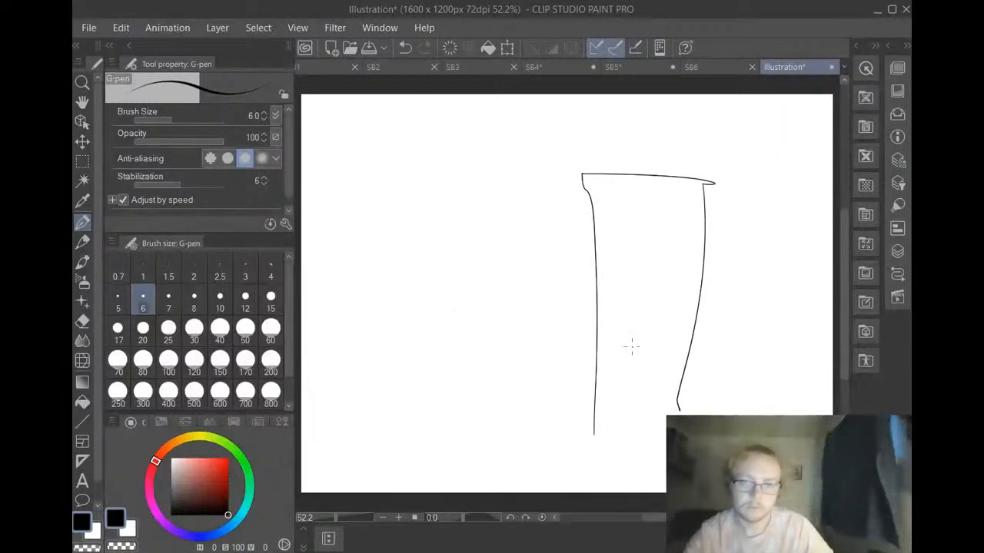
left_click(405, 47)
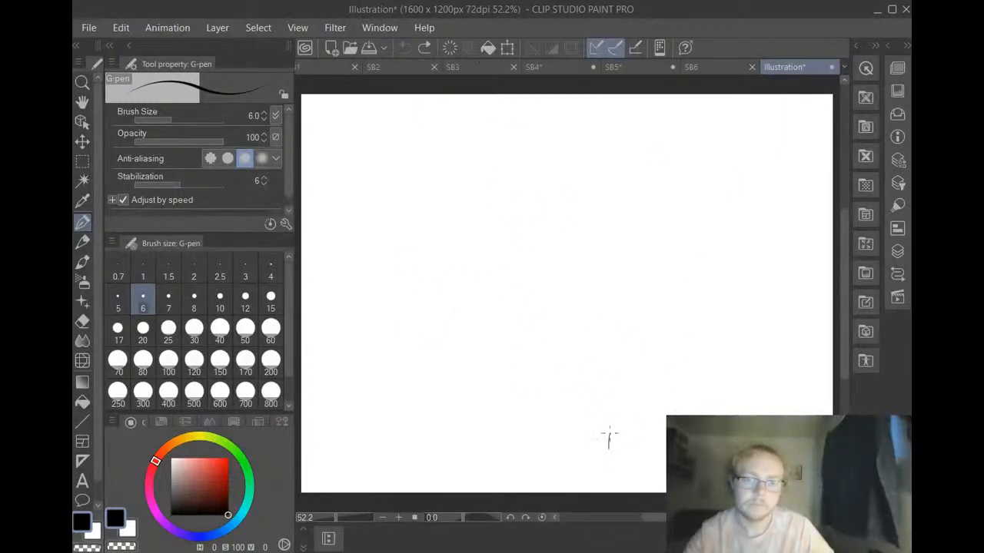
Draw a tall rectangular block with a shorter block adjoining its left side using the size 6 G-pen
mouse_move(609, 436)
left_mouse_down()
mouse_move(597, 159)
mouse_move(715, 213)
mouse_move(719, 461)
mouse_move(550, 435)
left_mouse_up()
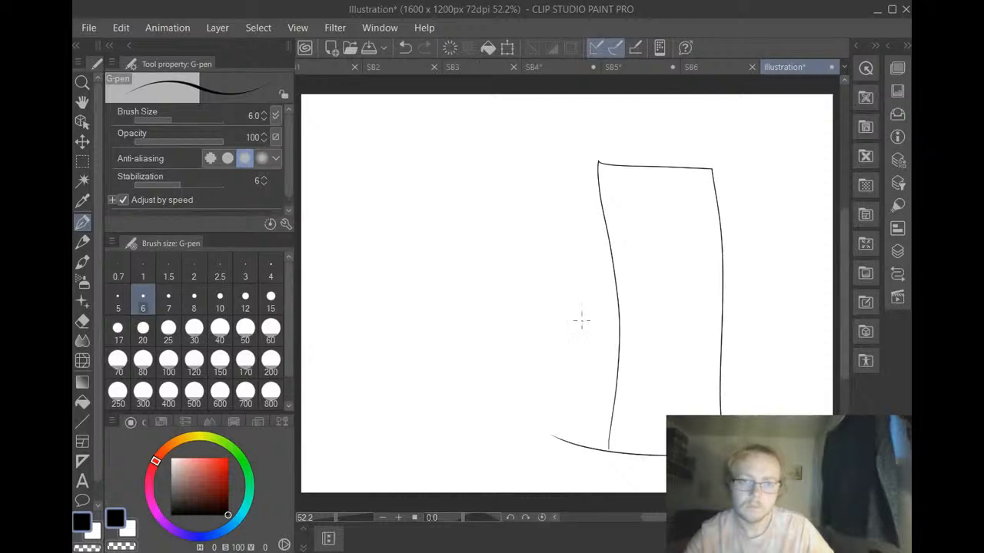
mouse_move(600, 278)
left_mouse_down()
mouse_move(485, 287)
mouse_move(473, 434)
mouse_move(477, 446)
mouse_move(612, 453)
left_mouse_up()
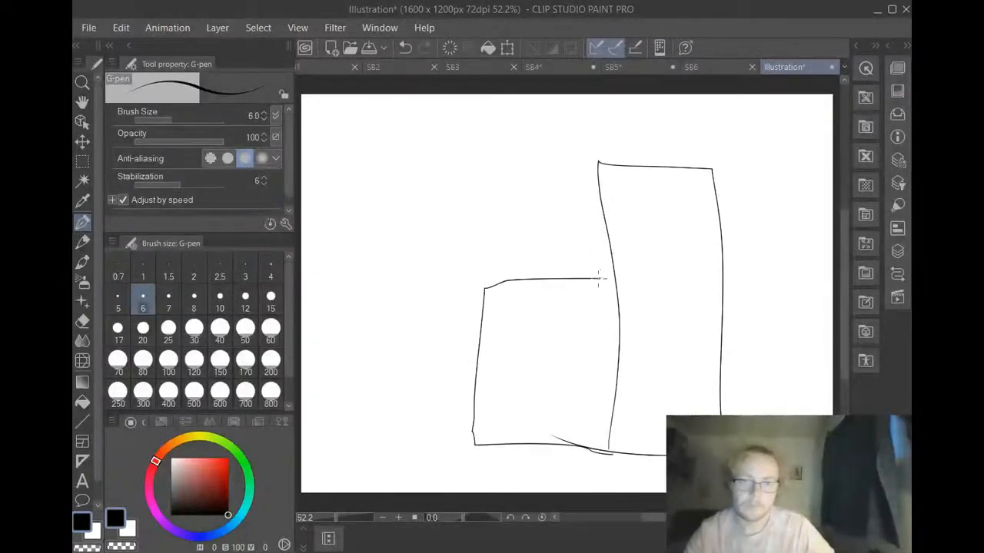
left_click_drag(592, 279, 608, 278)
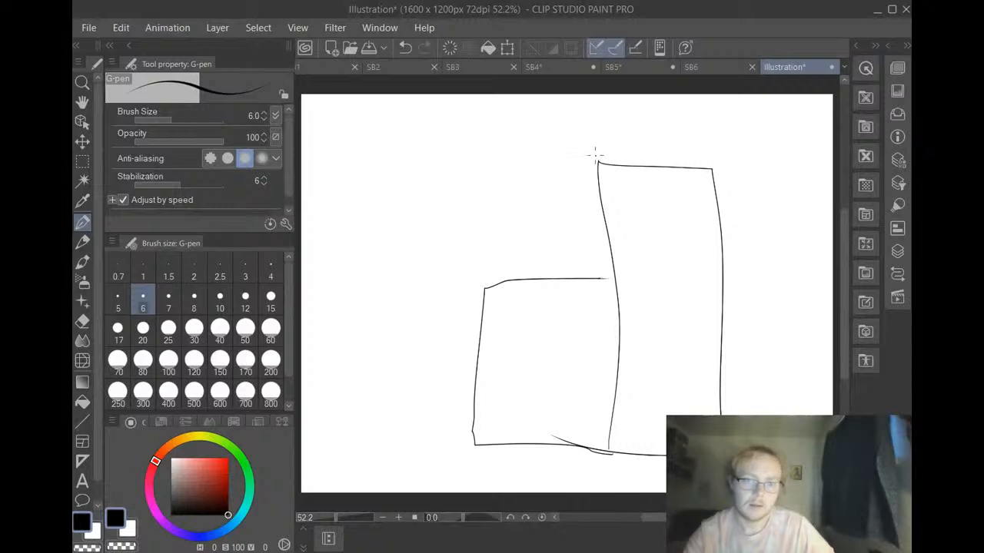
Add narrow side faces along the left edges of both blocks, redrawing the one on the shorter block
left_click_drag(583, 175, 584, 257)
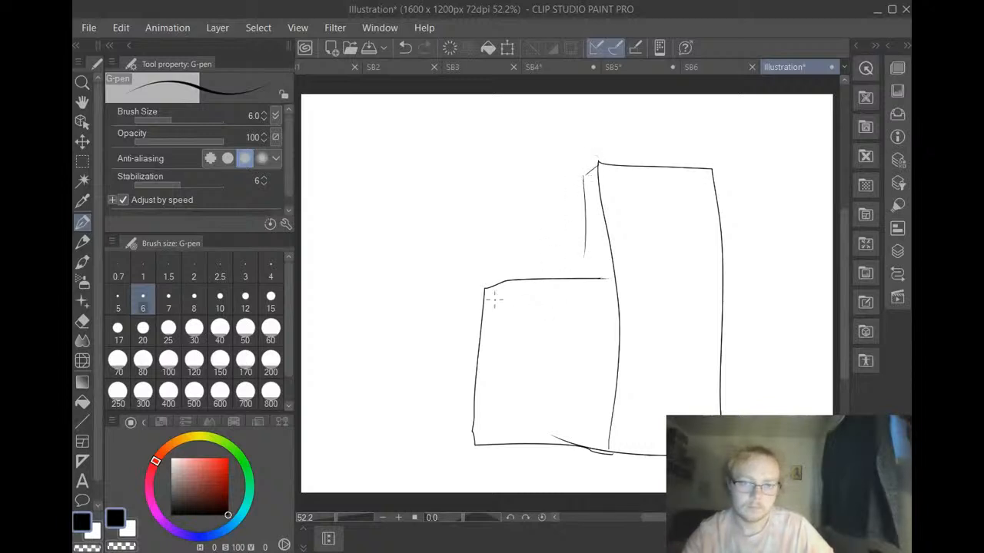
mouse_move(485, 289)
left_mouse_down()
mouse_move(463, 306)
mouse_move(470, 434)
left_mouse_up()
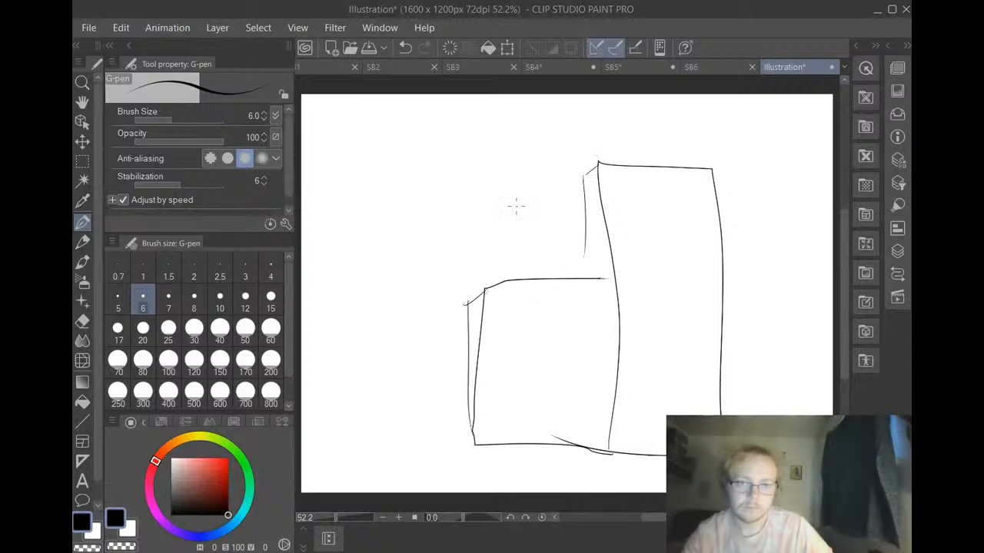
left_click(408, 46)
left_click(407, 46)
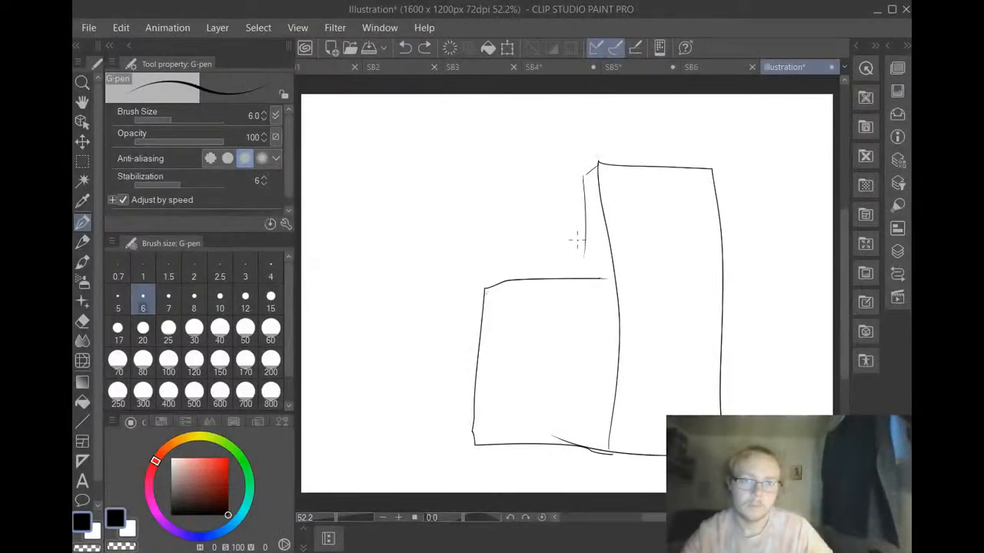
left_click_drag(584, 242, 588, 282)
mouse_move(485, 286)
left_mouse_down()
mouse_move(465, 303)
mouse_move(460, 448)
mouse_move(474, 440)
left_mouse_up()
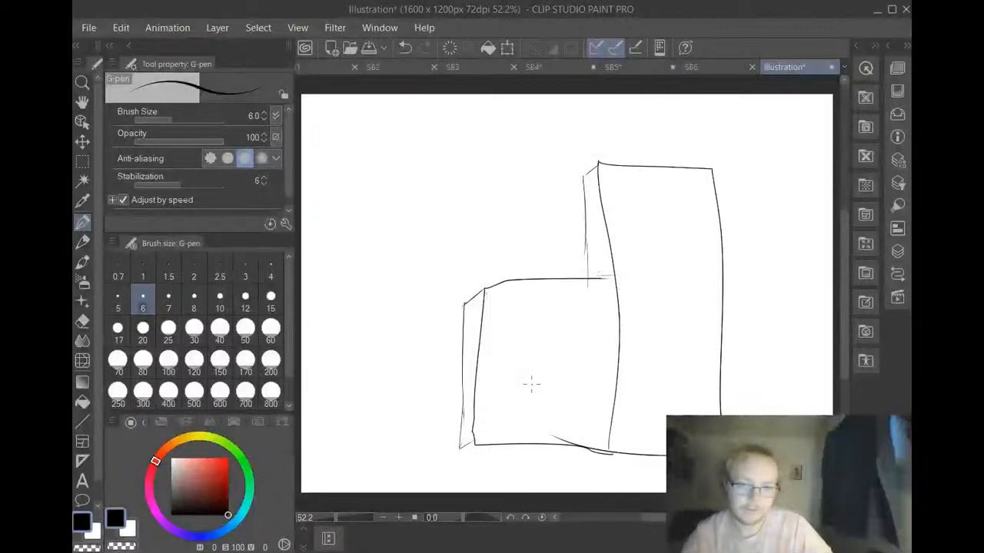
Divide the shorter block into two floors with an opening mark, and handwrite "Kitchen" below and "Main room" above
mouse_move(478, 359)
left_mouse_down()
mouse_move(600, 358)
mouse_move(568, 369)
left_mouse_up()
left_click_drag(590, 336, 588, 394)
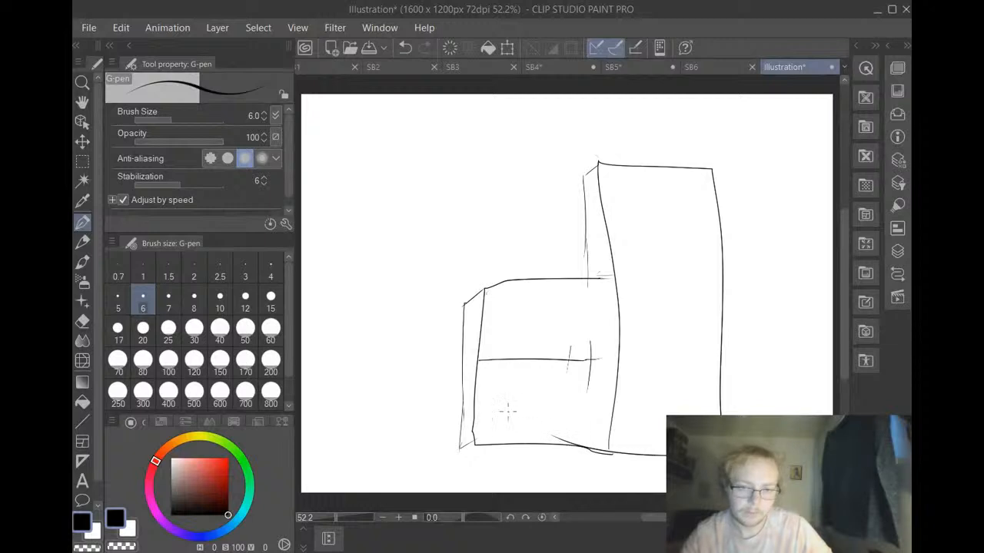
mouse_move(506, 394)
left_mouse_down()
mouse_move(508, 419)
mouse_move(576, 408)
mouse_move(581, 416)
left_mouse_up()
left_click_drag(577, 408, 593, 414)
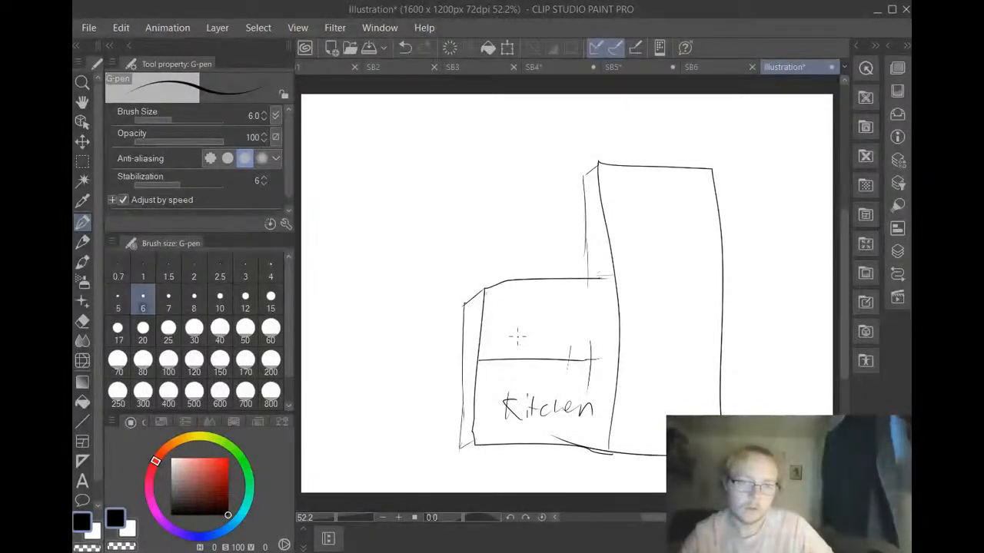
mouse_move(504, 338)
left_mouse_down()
mouse_move(537, 327)
mouse_move(541, 343)
mouse_move(561, 330)
mouse_move(515, 354)
mouse_move(563, 358)
left_mouse_up()
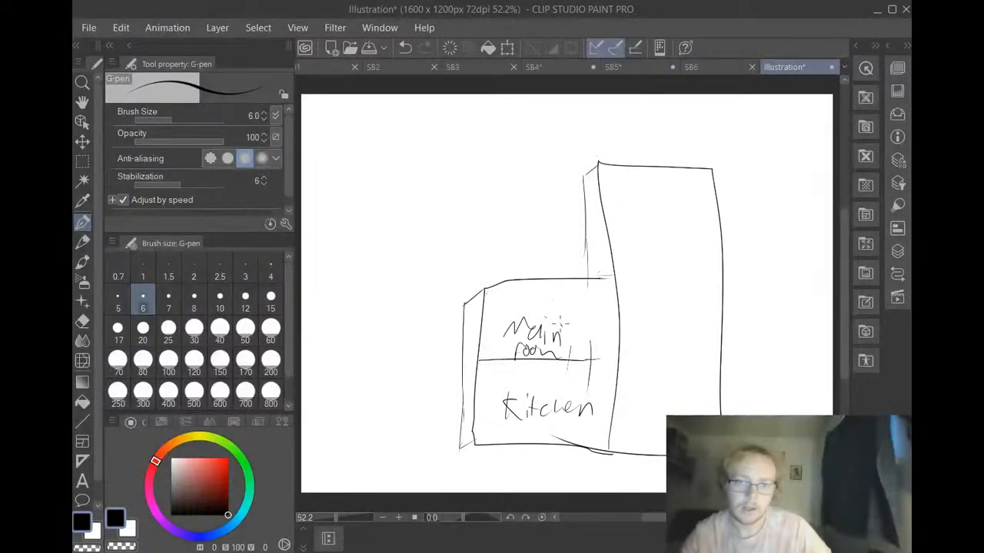
left_click_drag(560, 324, 581, 352)
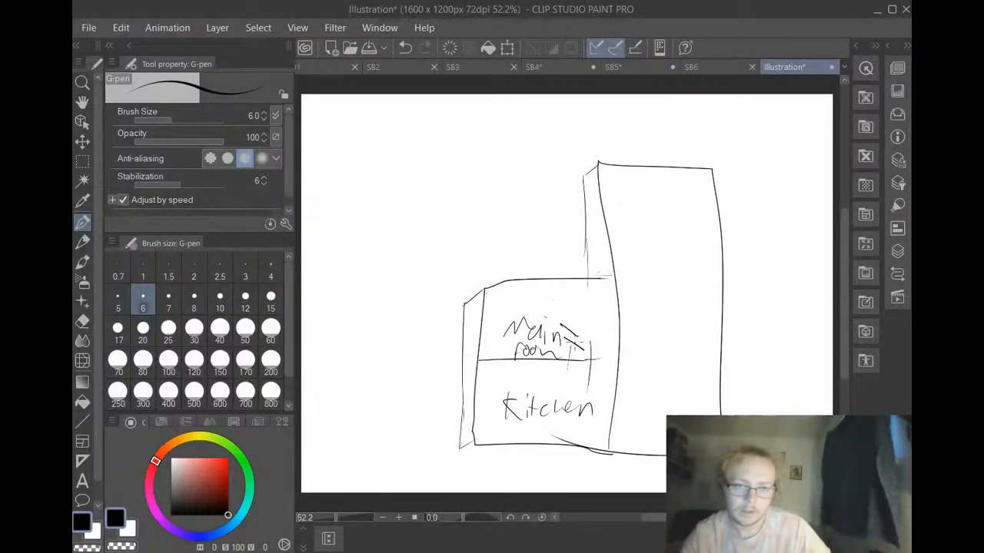
left_click(399, 50)
left_click(399, 49)
left_click(399, 49)
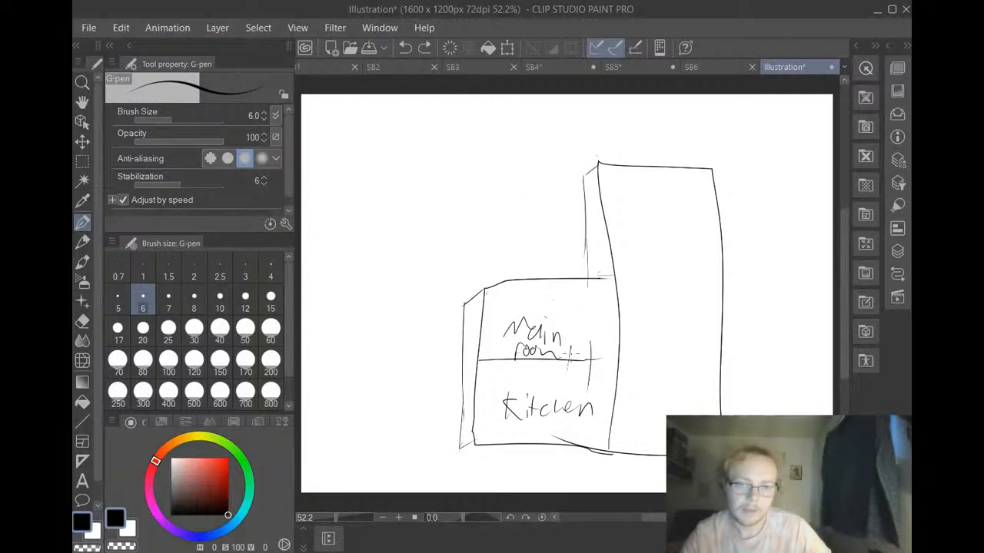
Draw a diagonal stairway from the main room down into the tall block and split that block into three floors
mouse_move(570, 352)
left_mouse_down()
mouse_move(611, 382)
mouse_move(610, 395)
mouse_move(595, 371)
mouse_move(634, 417)
mouse_move(638, 408)
mouse_move(641, 423)
left_mouse_up()
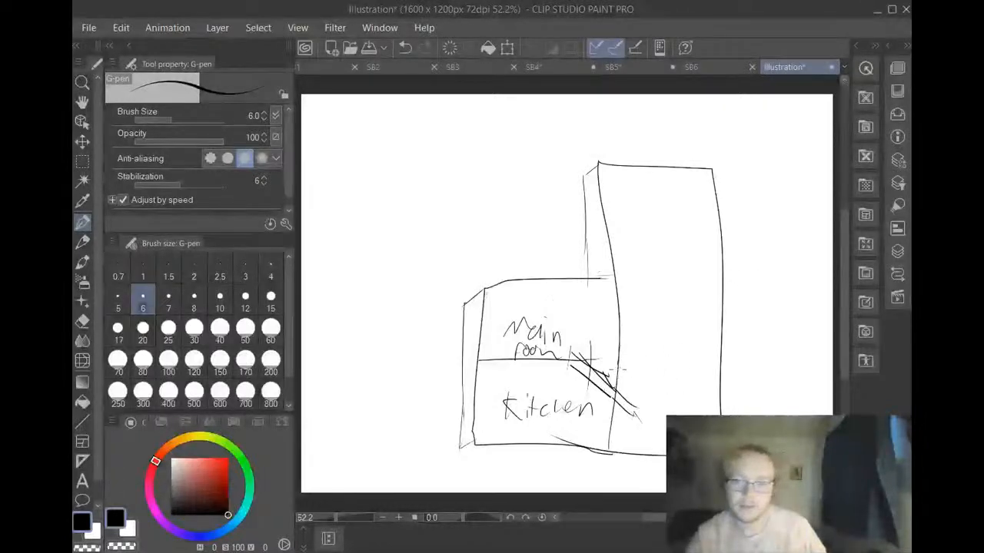
left_click_drag(616, 368, 742, 358)
left_click_drag(614, 265, 715, 264)
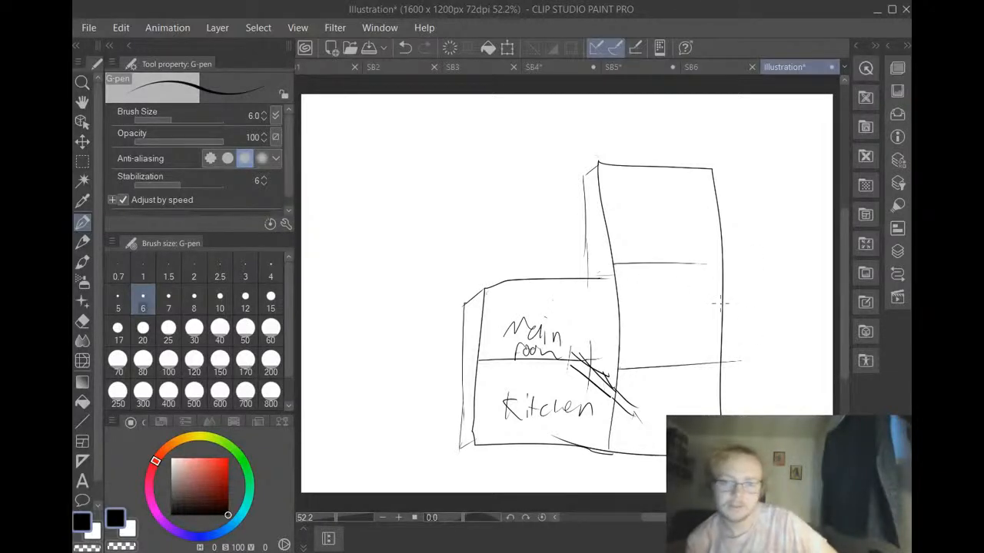
Handwrite the tall block's room labels from the lowest floor up: "Workshop", "Testing" and "Training"
mouse_move(638, 387)
left_mouse_down()
mouse_move(690, 406)
mouse_move(639, 441)
mouse_move(665, 444)
left_mouse_up()
left_click_drag(680, 410, 689, 415)
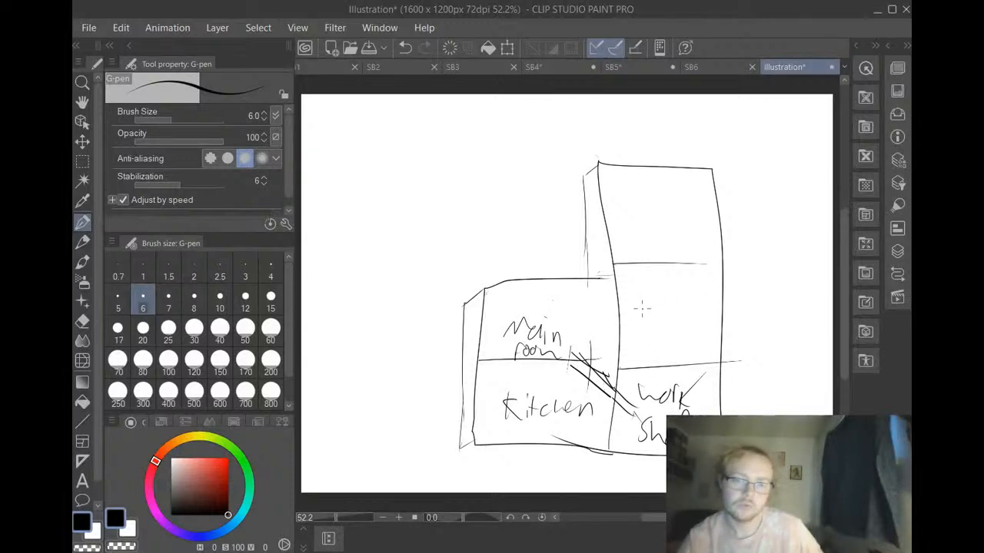
mouse_move(638, 289)
left_mouse_down()
mouse_move(636, 321)
mouse_move(660, 288)
left_mouse_up()
mouse_move(650, 309)
left_mouse_down()
mouse_move(683, 293)
mouse_move(683, 320)
left_mouse_up()
left_click_drag(675, 304, 690, 303)
mouse_move(695, 308)
left_mouse_down()
mouse_move(696, 318)
mouse_move(697, 298)
left_mouse_up()
mouse_move(699, 323)
left_mouse_down()
mouse_move(706, 306)
mouse_move(718, 323)
mouse_move(692, 362)
left_mouse_up()
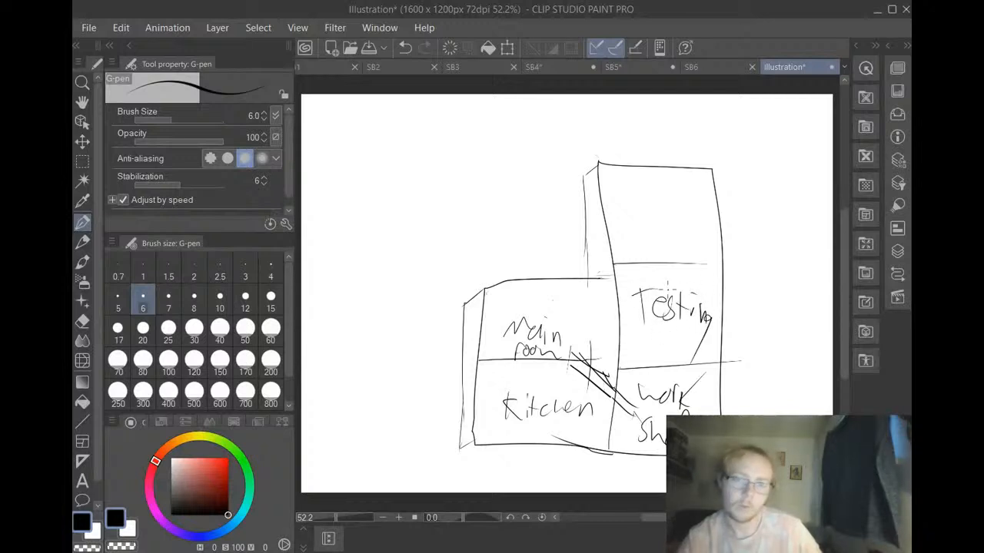
mouse_move(621, 204)
left_mouse_down()
mouse_move(624, 233)
mouse_move(636, 199)
left_mouse_up()
mouse_move(644, 213)
left_mouse_down()
mouse_move(646, 232)
mouse_move(654, 208)
left_mouse_up()
mouse_move(667, 217)
left_mouse_down()
mouse_move(689, 242)
mouse_move(702, 233)
mouse_move(707, 269)
left_mouse_up()
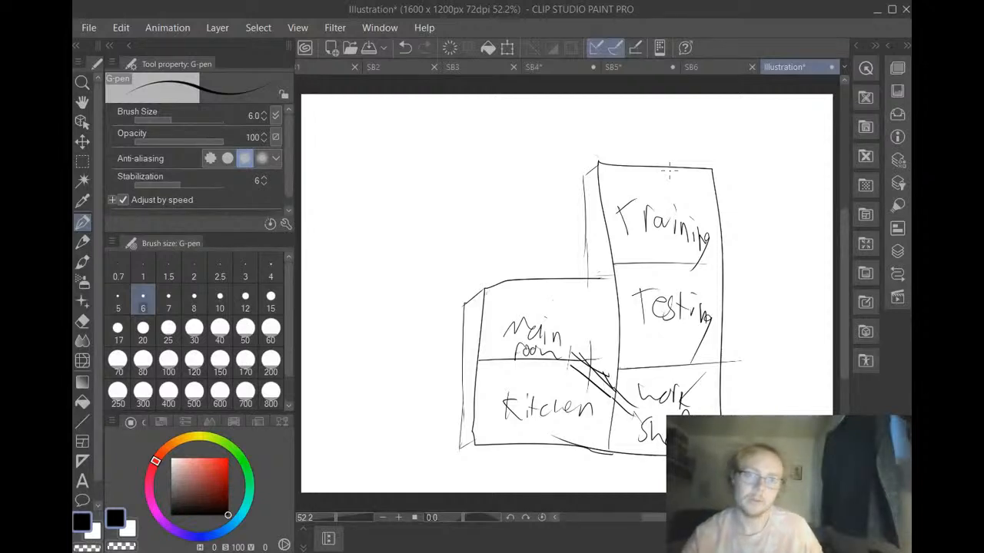
Look through the storyboard pages SB1 to SB5 in order, examining the scenes and notes in their panels
left_click(700, 71)
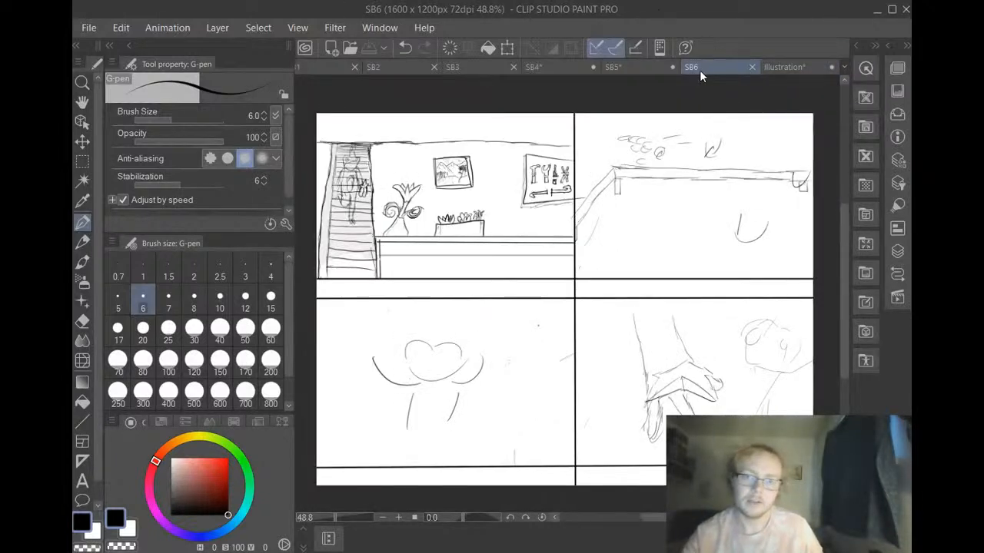
left_click(318, 66)
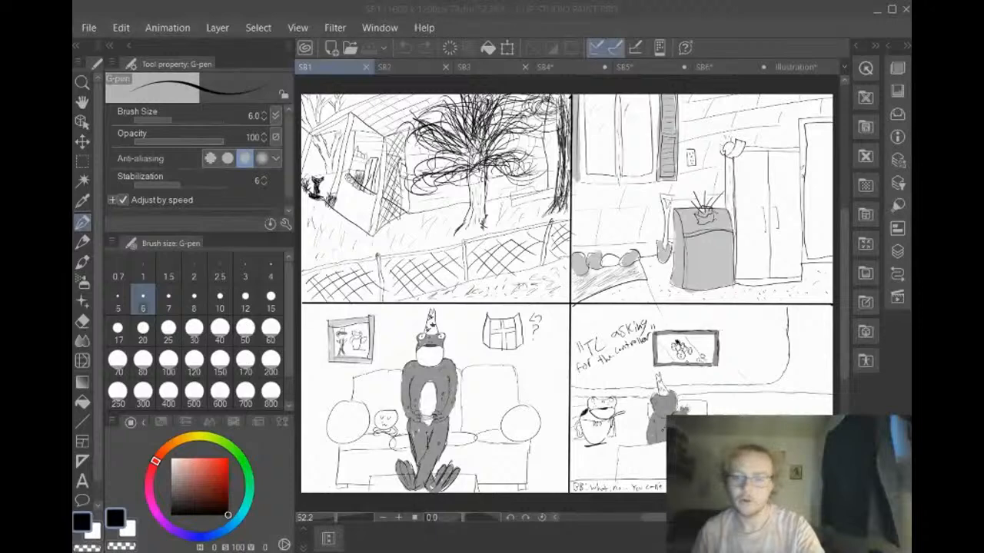
left_click(746, 10)
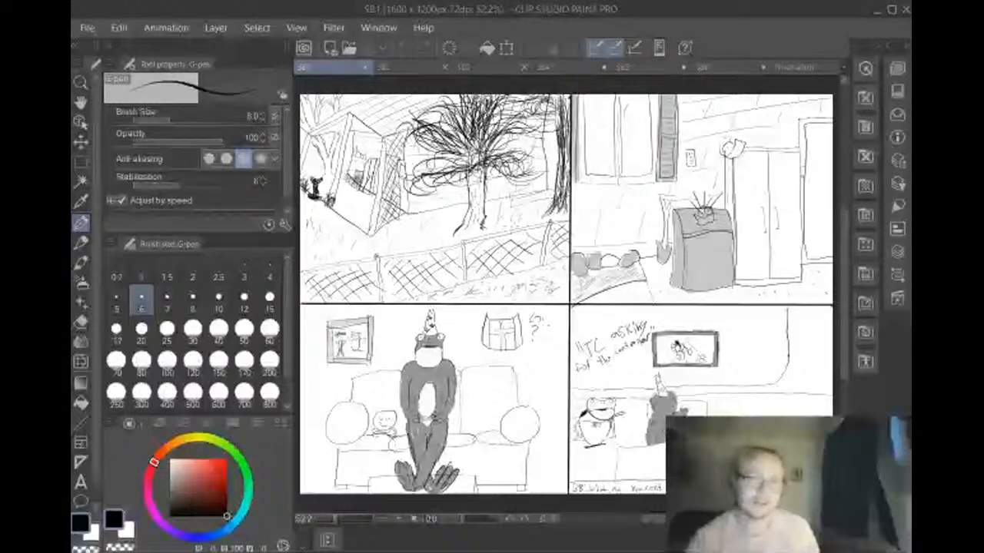
left_click(404, 71)
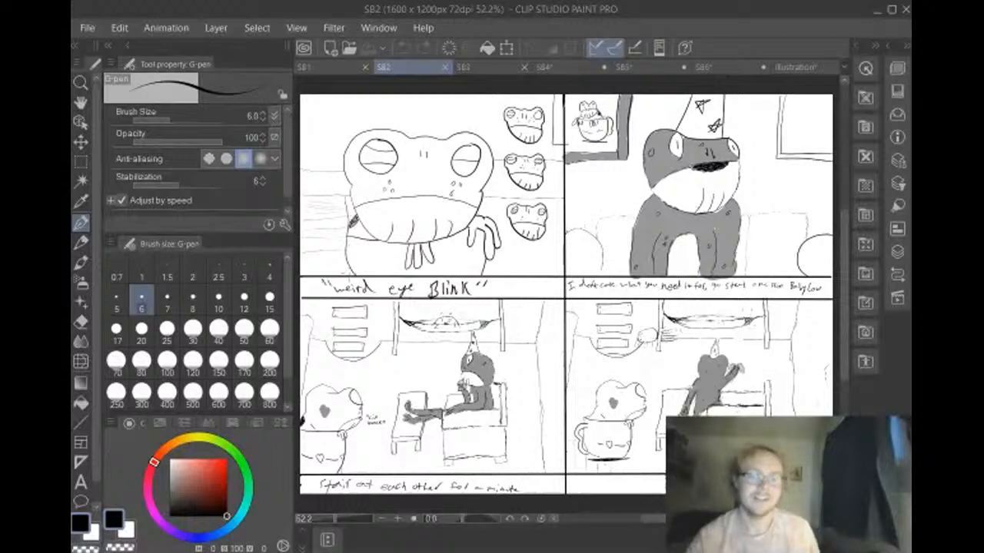
left_click(336, 68)
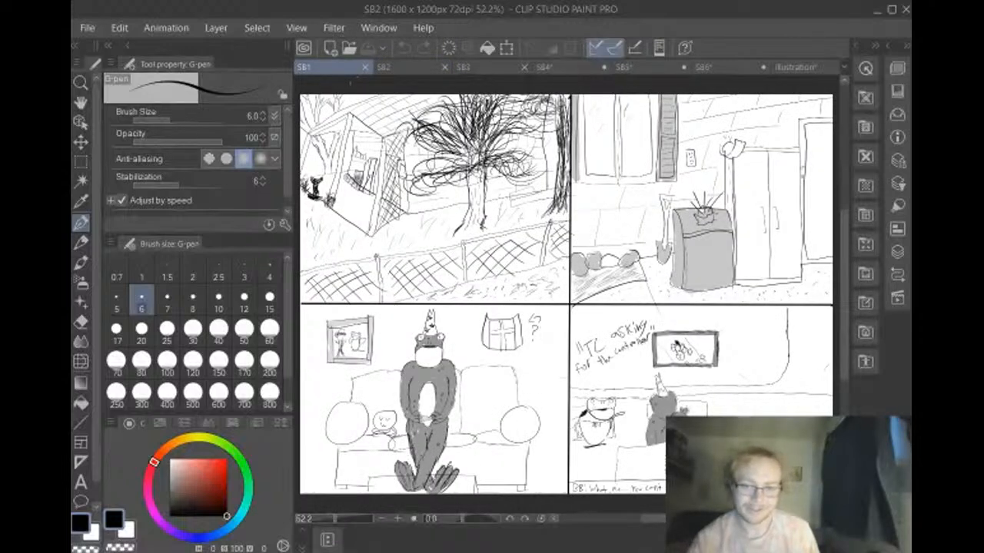
left_click_drag(845, 339, 843, 382)
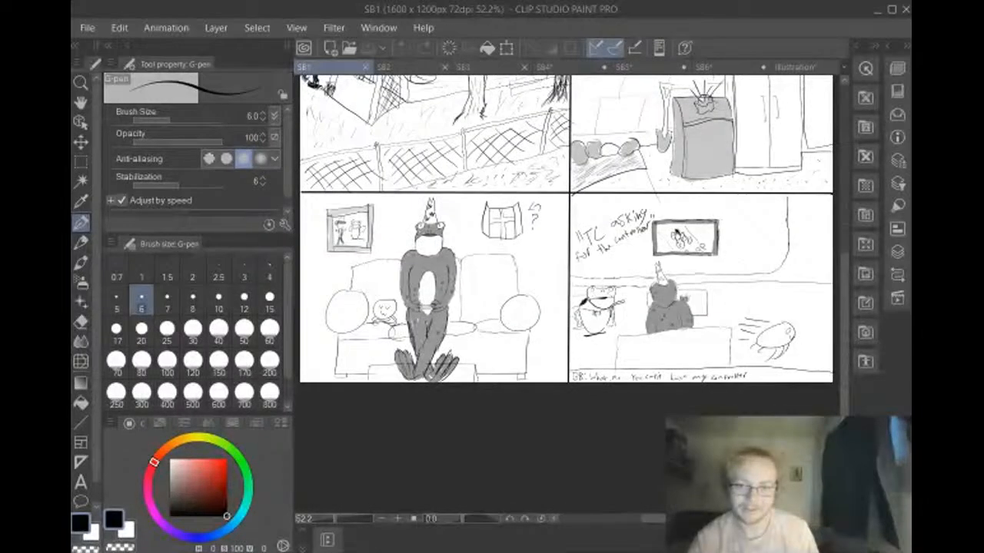
left_click_drag(846, 361, 849, 316)
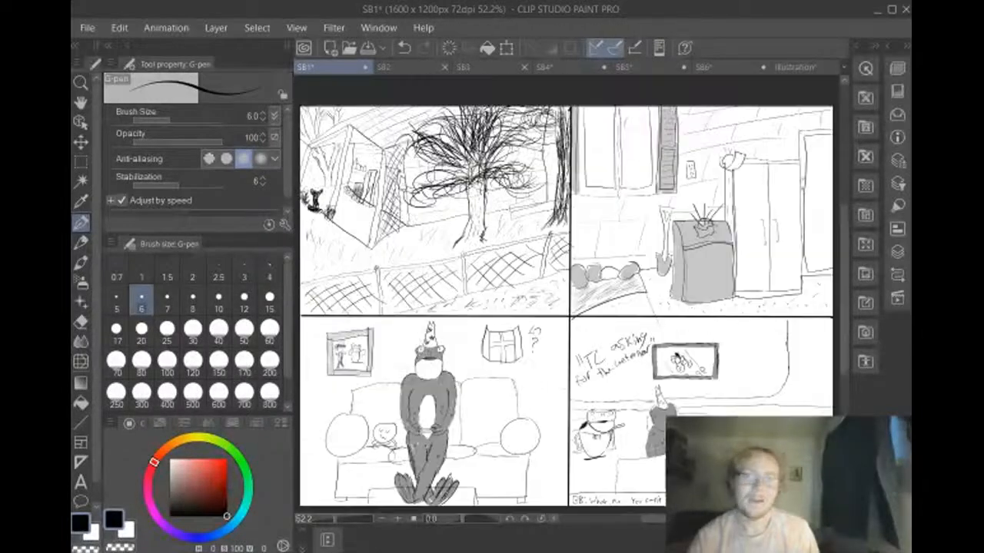
left_click(409, 67)
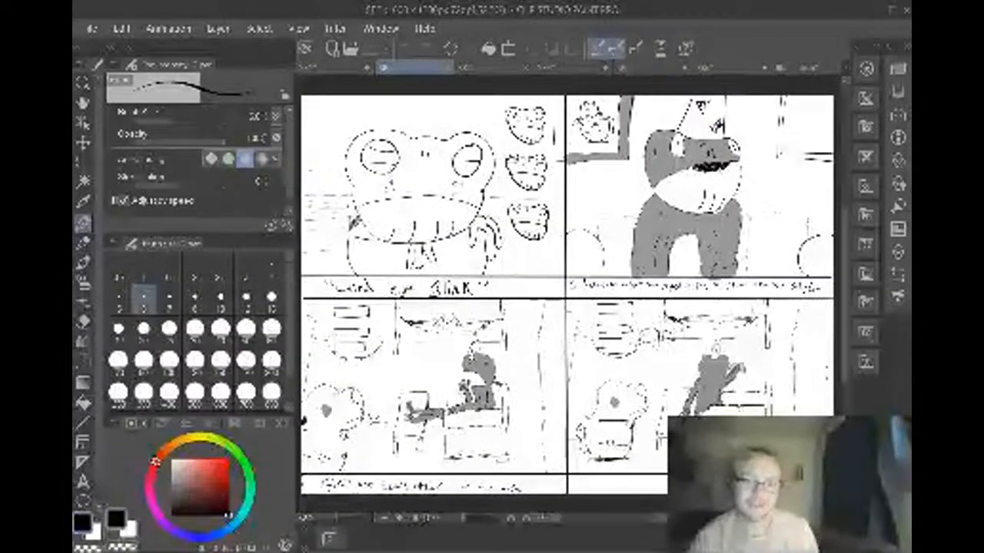
left_click(489, 69)
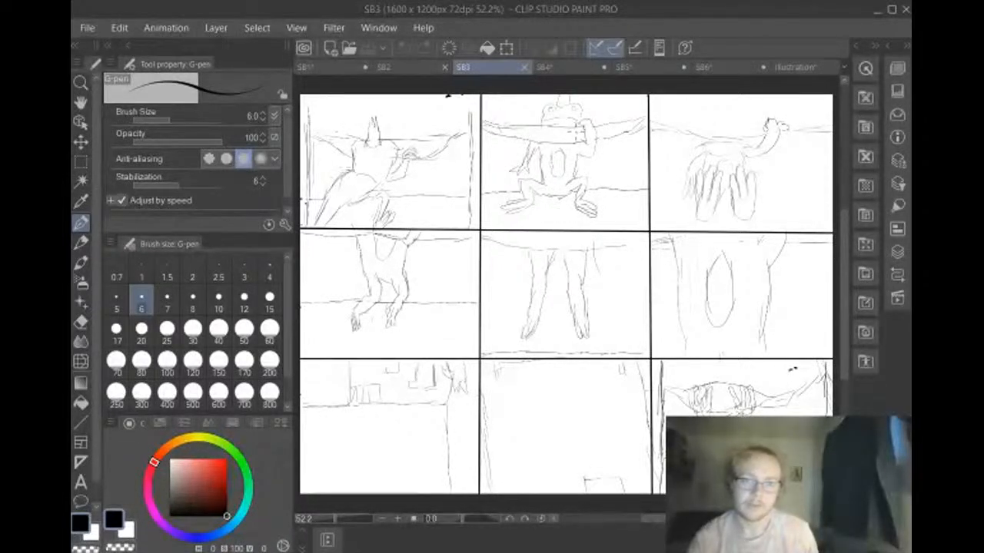
left_click(570, 69)
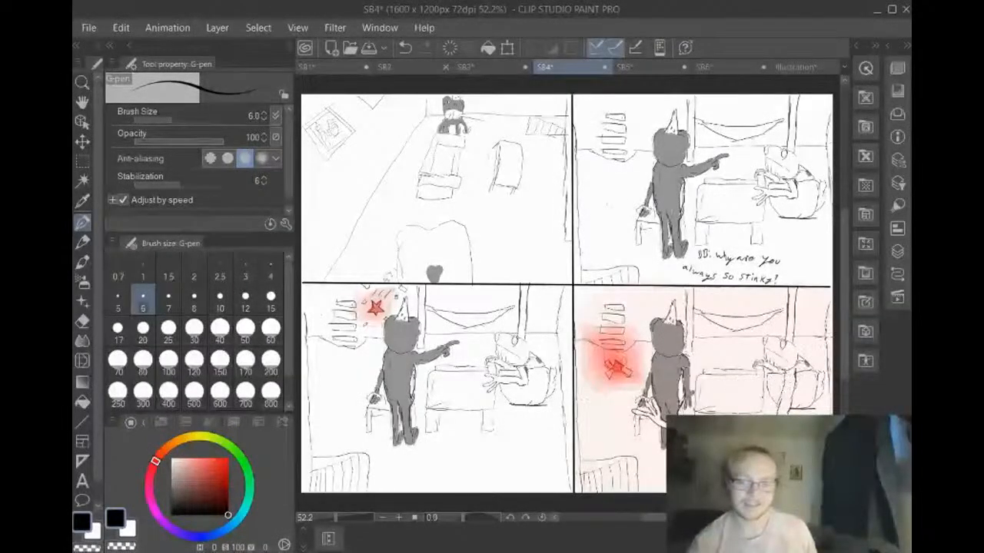
mouse_move(843, 338)
left_mouse_down()
mouse_move(820, 393)
mouse_move(839, 338)
left_mouse_up()
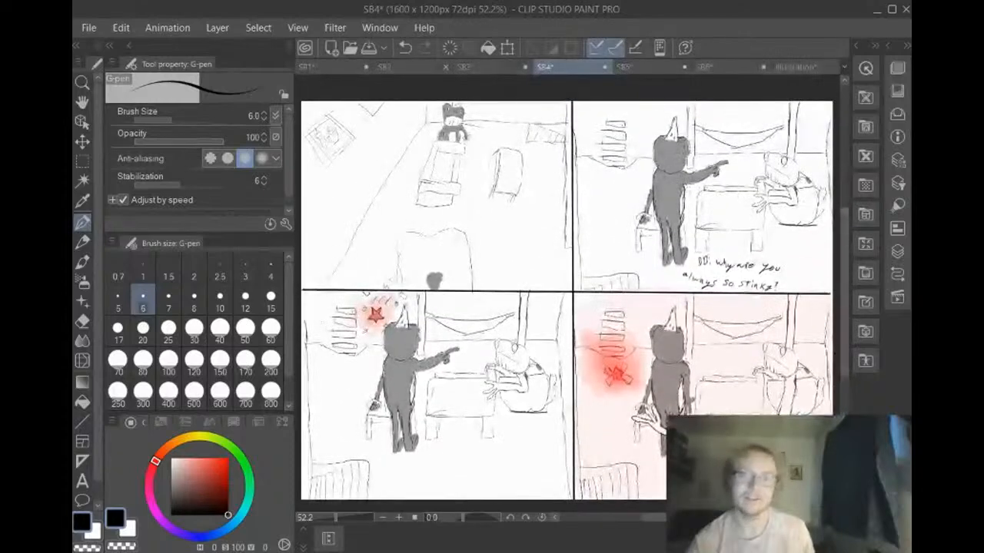
left_click(655, 67)
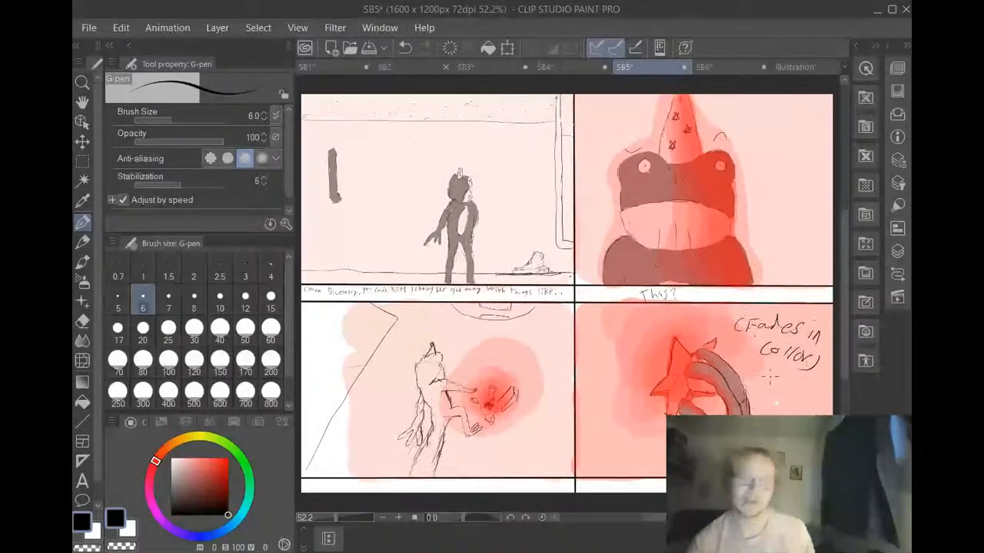
Compare the panels of storyboard pages SB6 and SB5 with the labelled house layout sketch
left_click(713, 68)
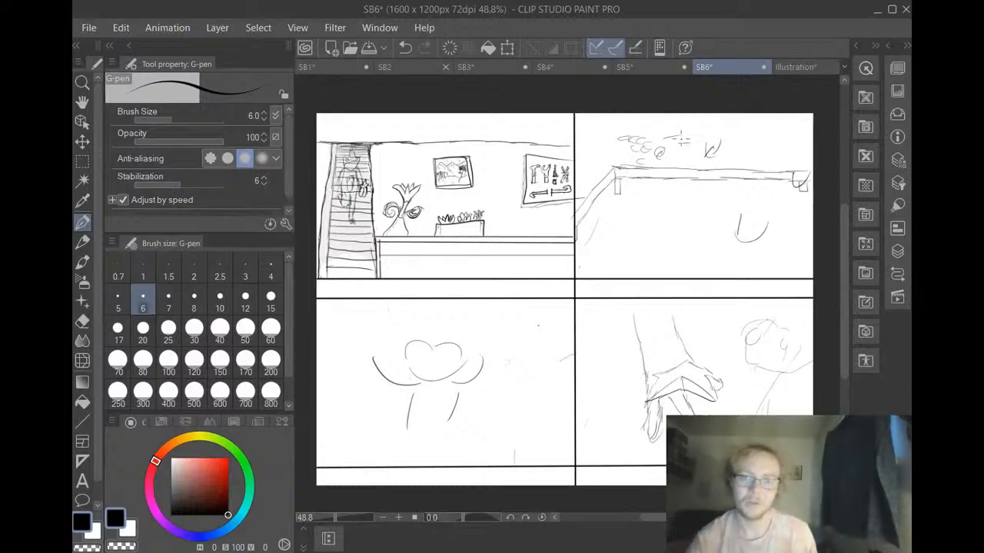
left_click(791, 66)
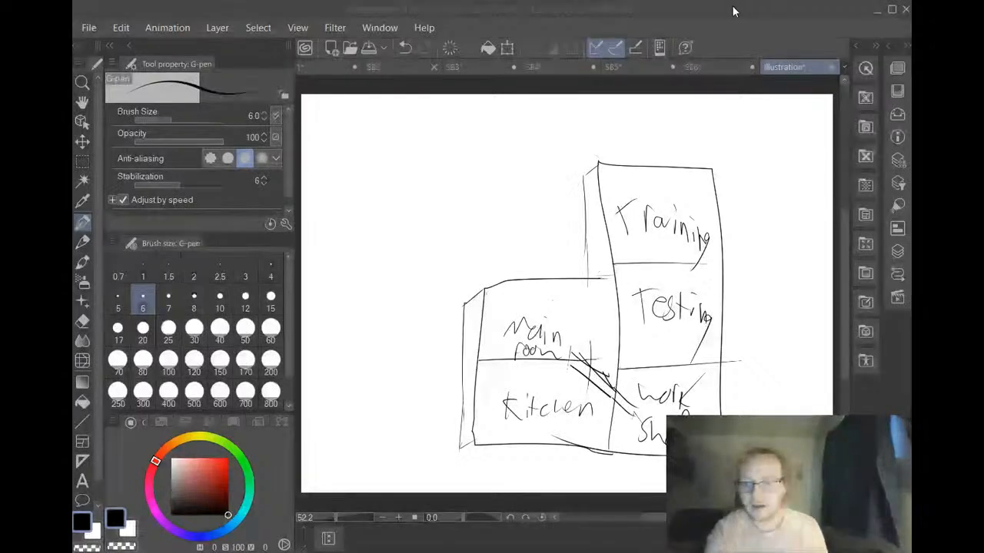
left_click(669, 10)
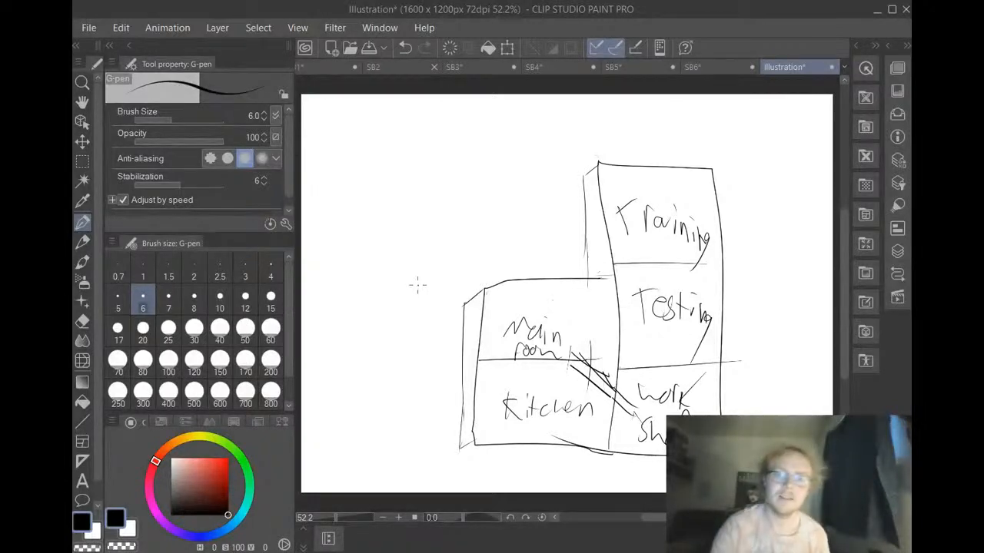
left_click(699, 70)
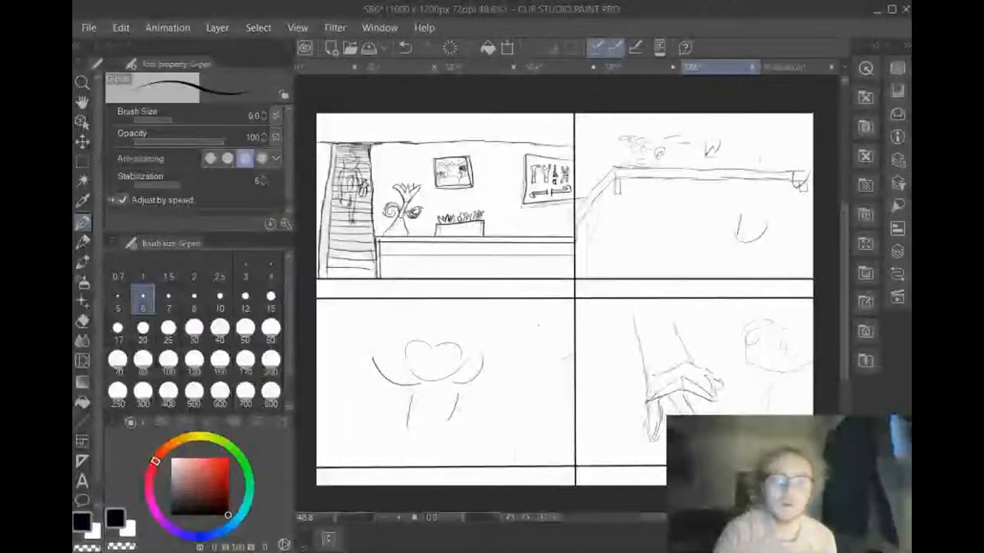
left_click(621, 71)
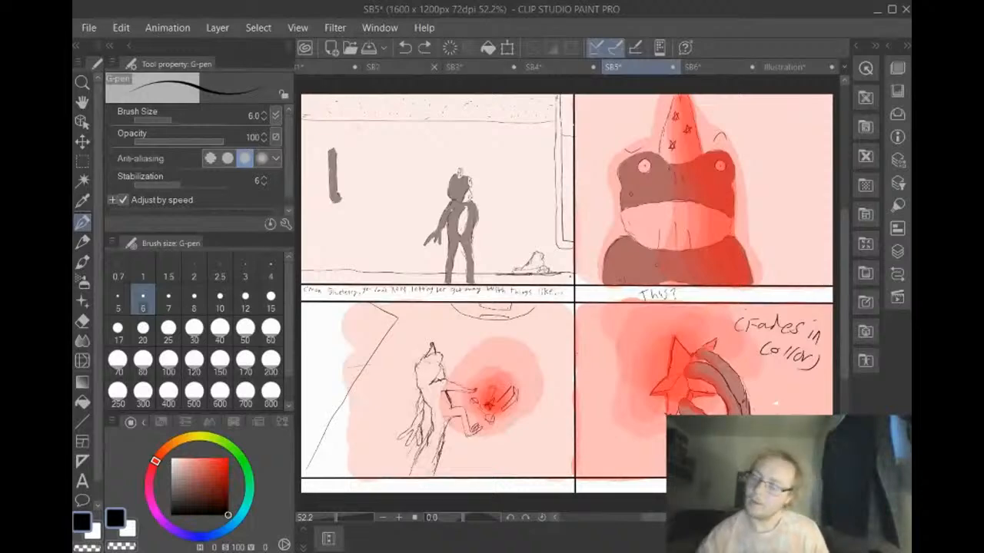
left_click(785, 69)
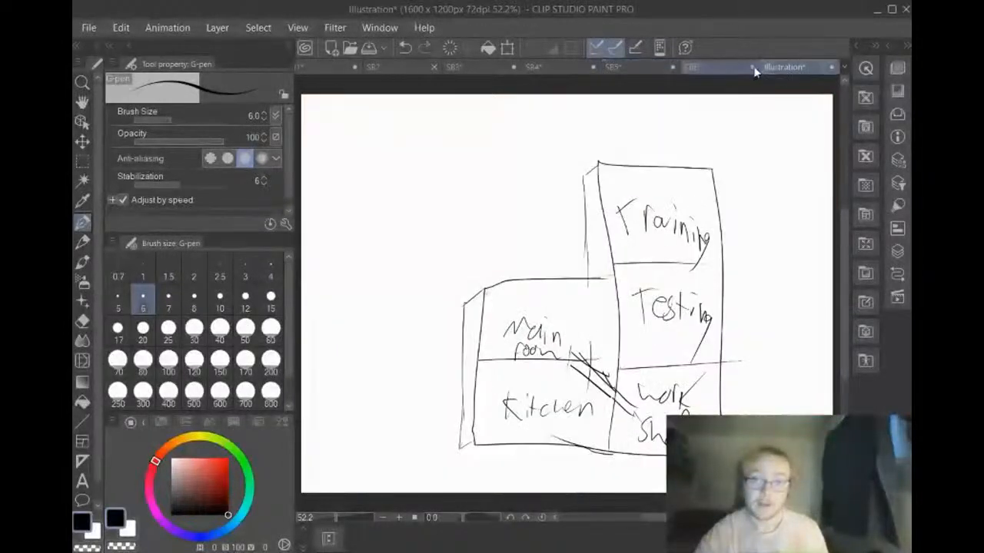
Examine the counter and the loose rough marks in the upper-right panel of page SB6 up close
left_click(714, 66)
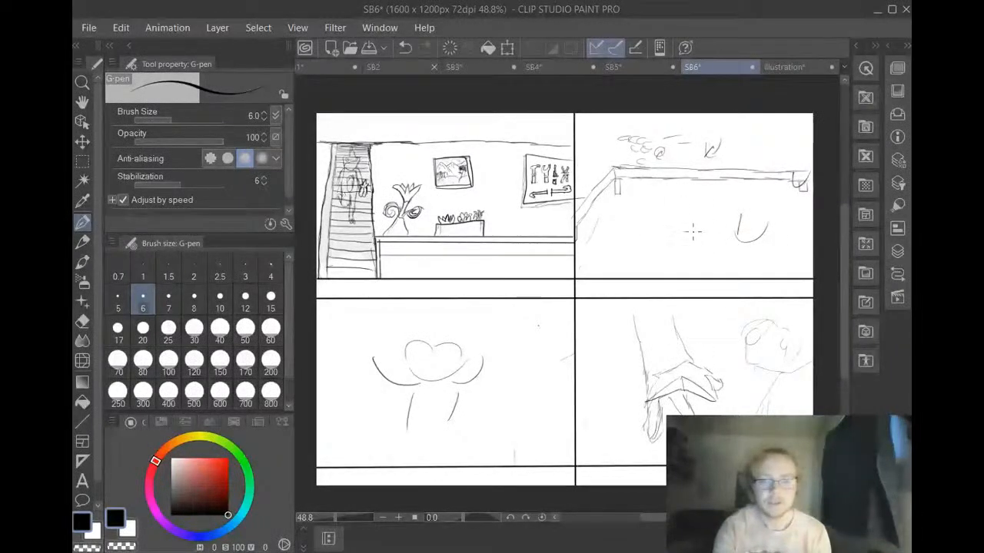
scroll(741, 158, "up", 2)
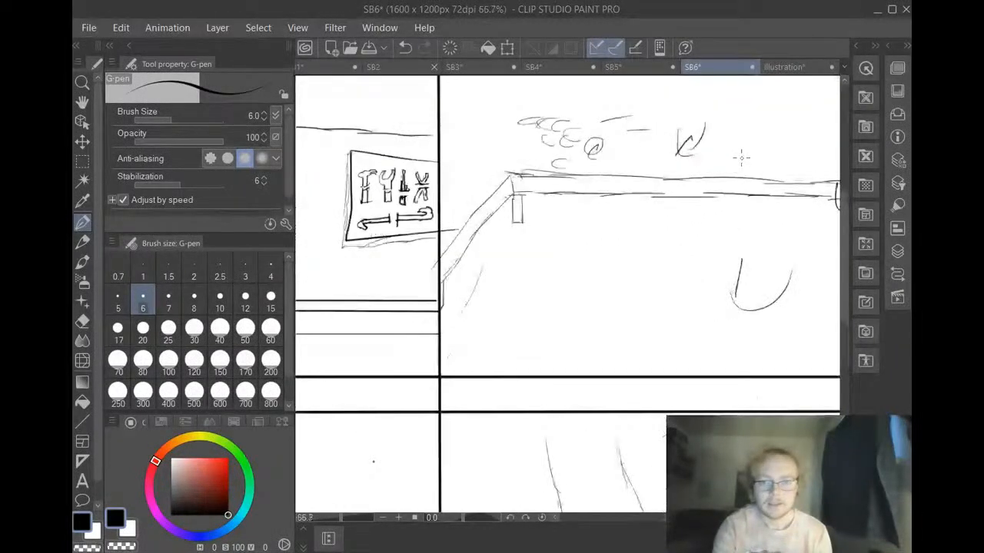
scroll(740, 157, "up", 2)
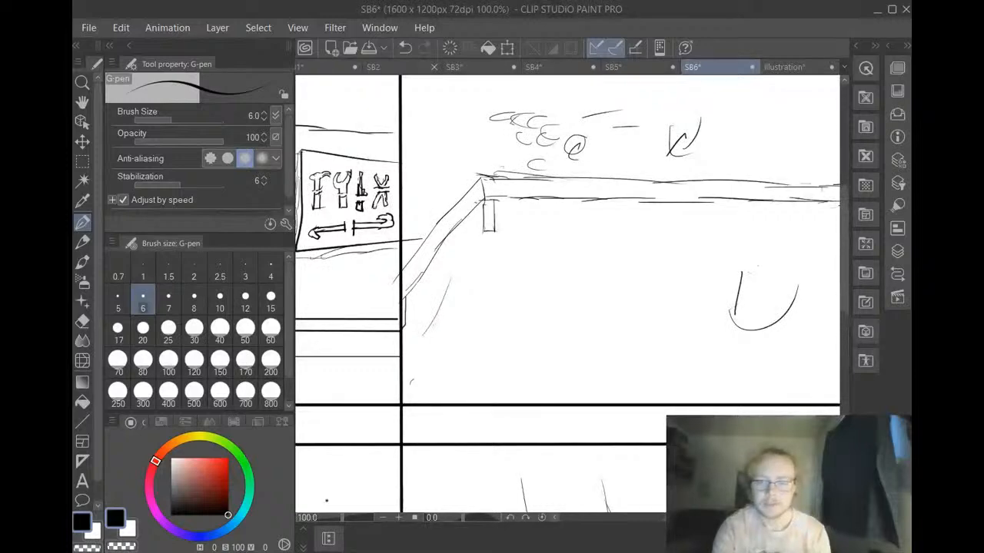
scroll(741, 157, "right", 2)
scroll(741, 158, "left", 1)
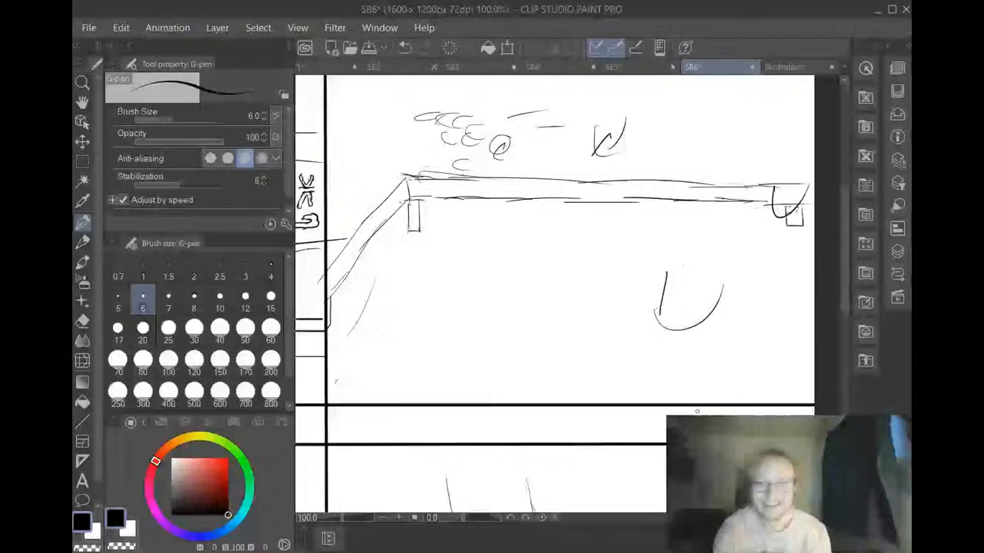
scroll(696, 411, "up", 2)
scroll(696, 411, "down", 1)
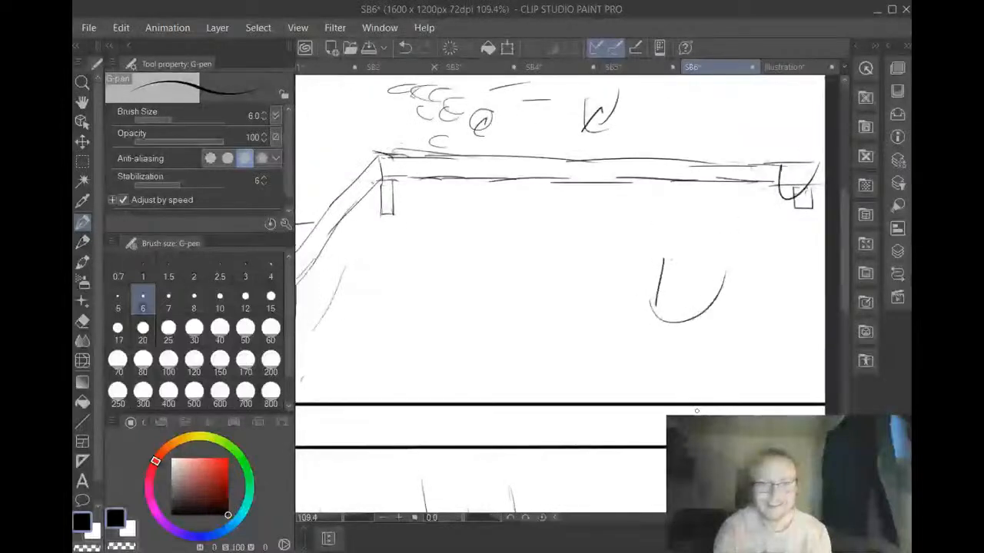
scroll(696, 412, "left", 1)
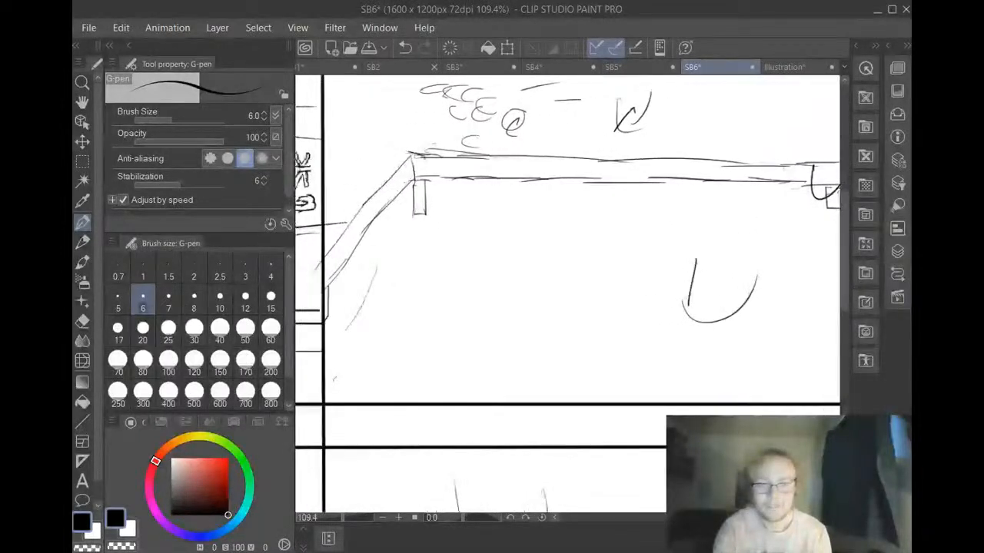
scroll(696, 411, "right", 1)
scroll(697, 411, "left", 1)
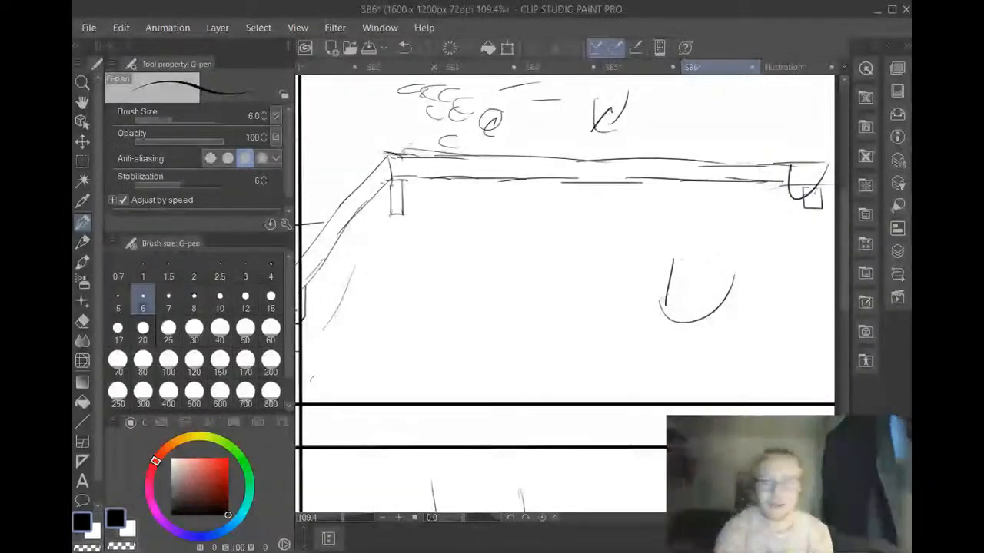
left_click_drag(844, 275, 826, 253)
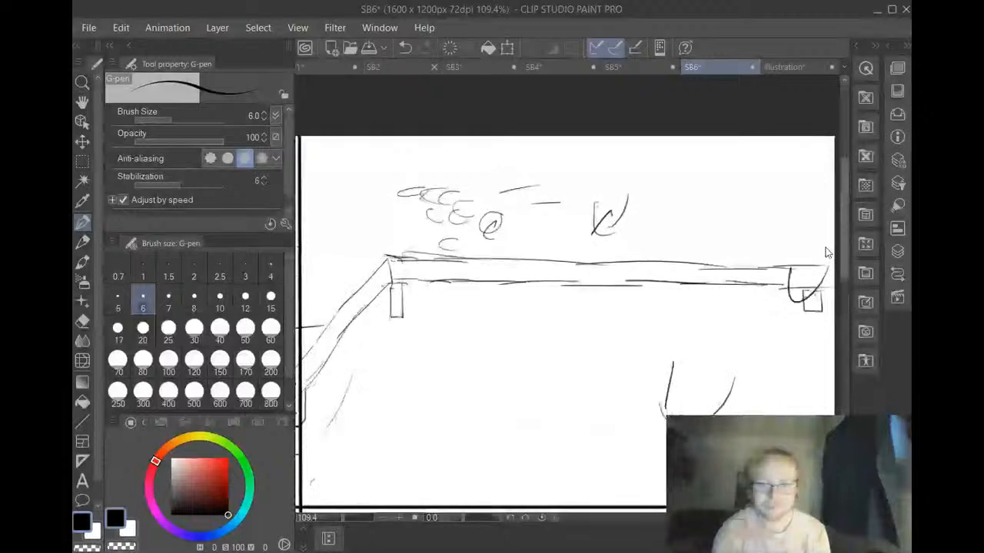
scroll(826, 252, "down", 2)
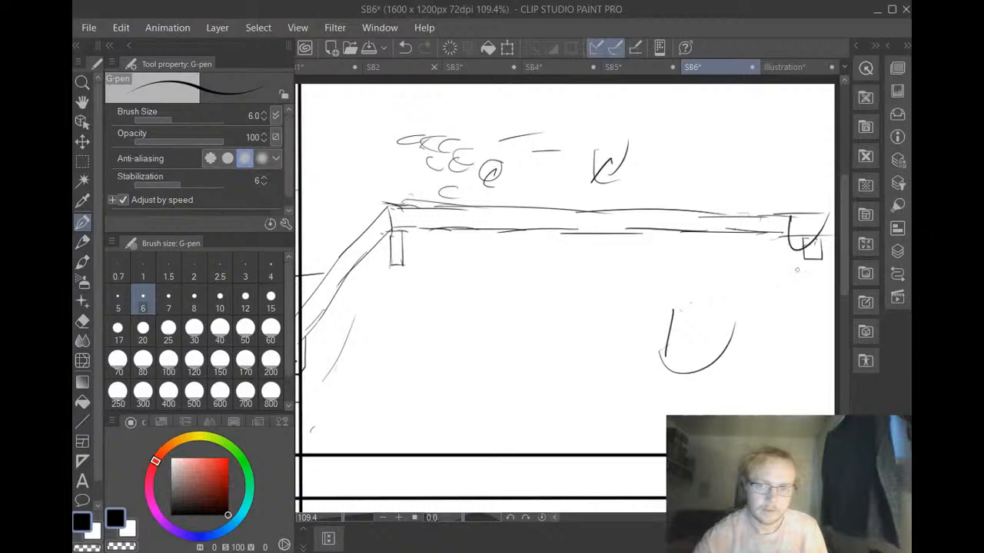
Erase the small curved mark at the right end of the counter and the larger U-shaped mark below the counter
left_click_drag(777, 226, 777, 249)
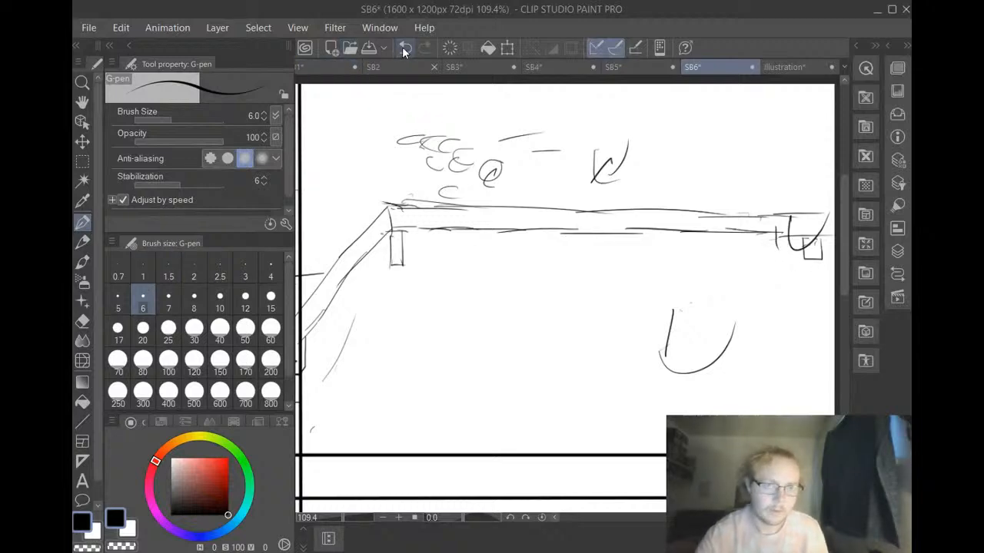
left_click(405, 49)
left_click(82, 322)
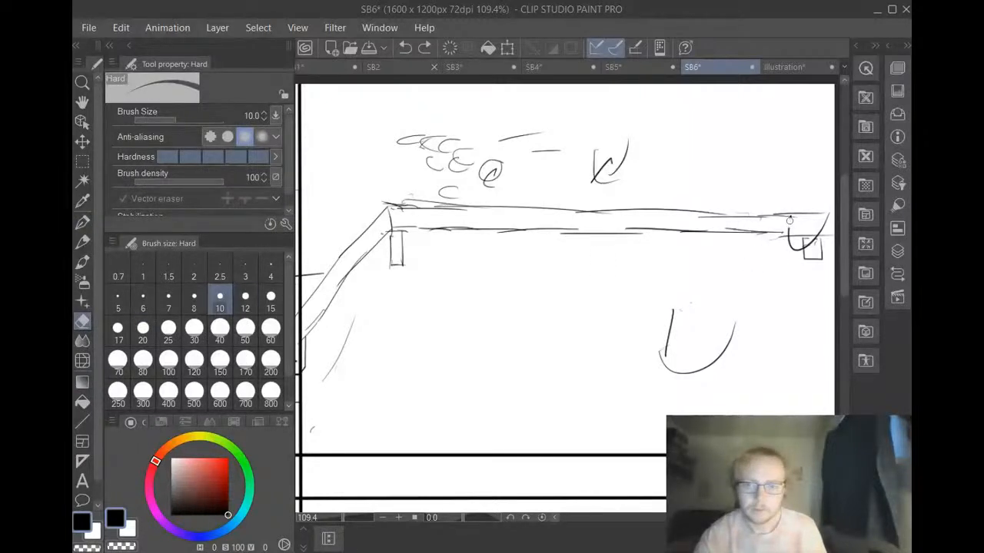
mouse_move(789, 221)
left_mouse_down()
mouse_move(778, 246)
mouse_move(828, 216)
mouse_move(788, 239)
mouse_move(818, 232)
left_mouse_up()
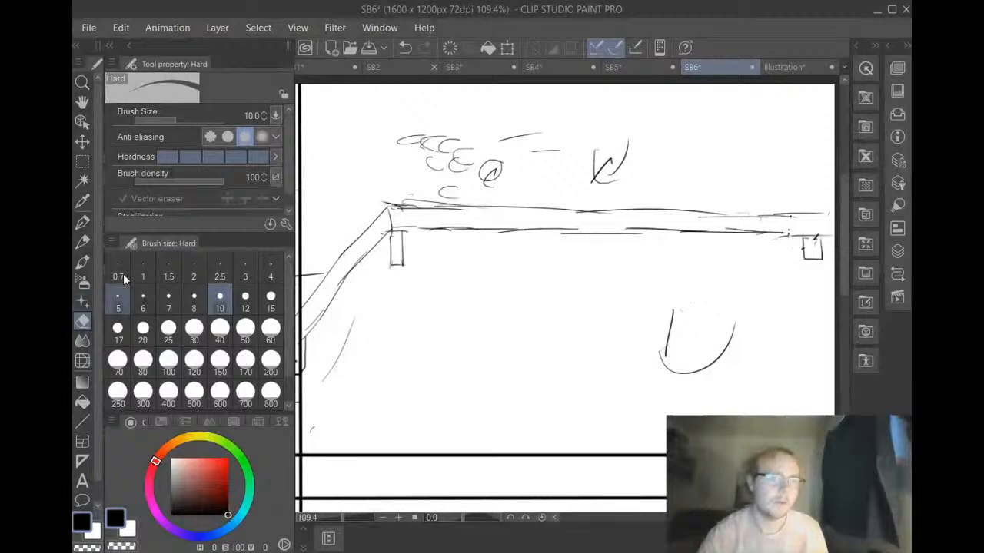
left_click(84, 220)
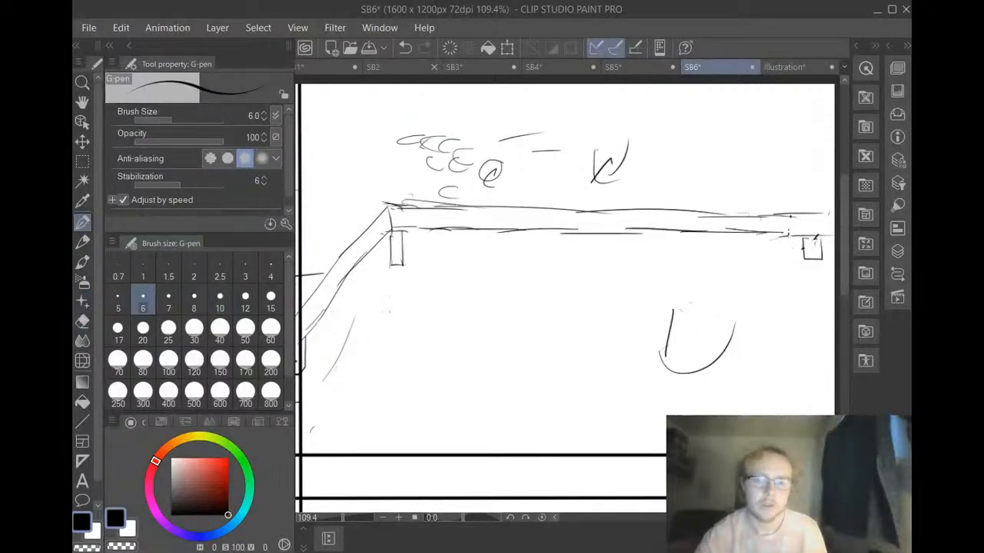
left_click(83, 321)
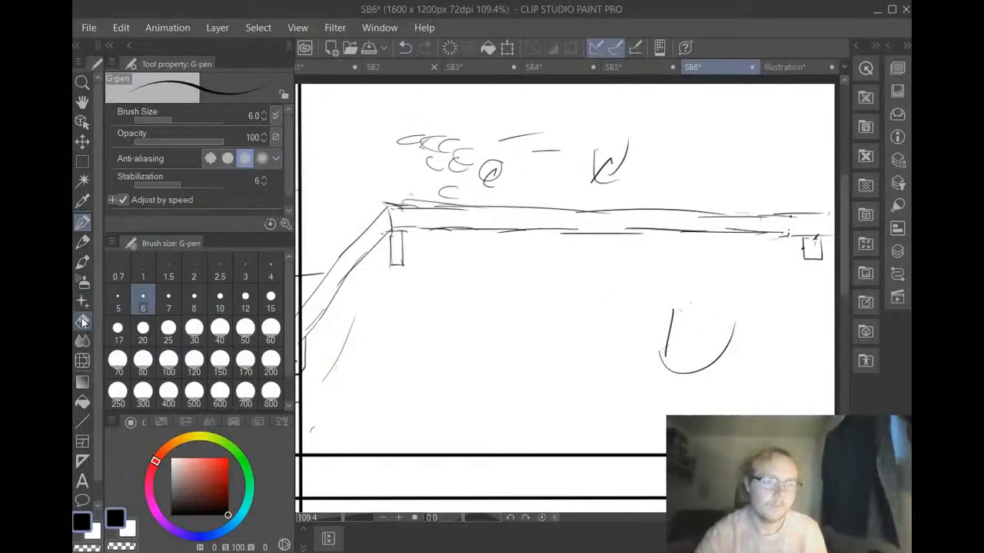
left_click_drag(679, 313, 676, 307)
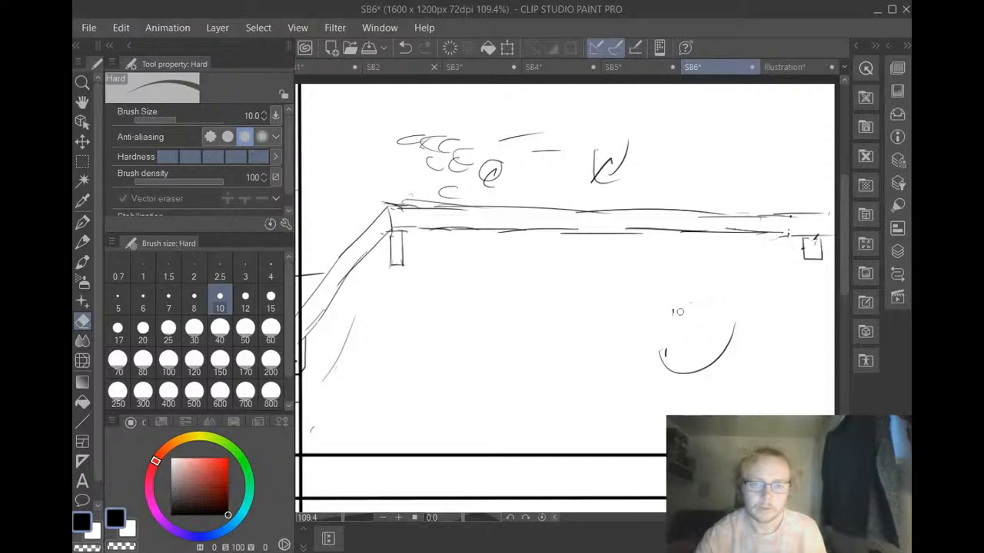
mouse_move(666, 353)
left_mouse_down()
mouse_move(658, 347)
mouse_move(659, 364)
mouse_move(717, 357)
mouse_move(737, 326)
mouse_move(682, 371)
mouse_move(639, 367)
mouse_move(650, 358)
left_mouse_up()
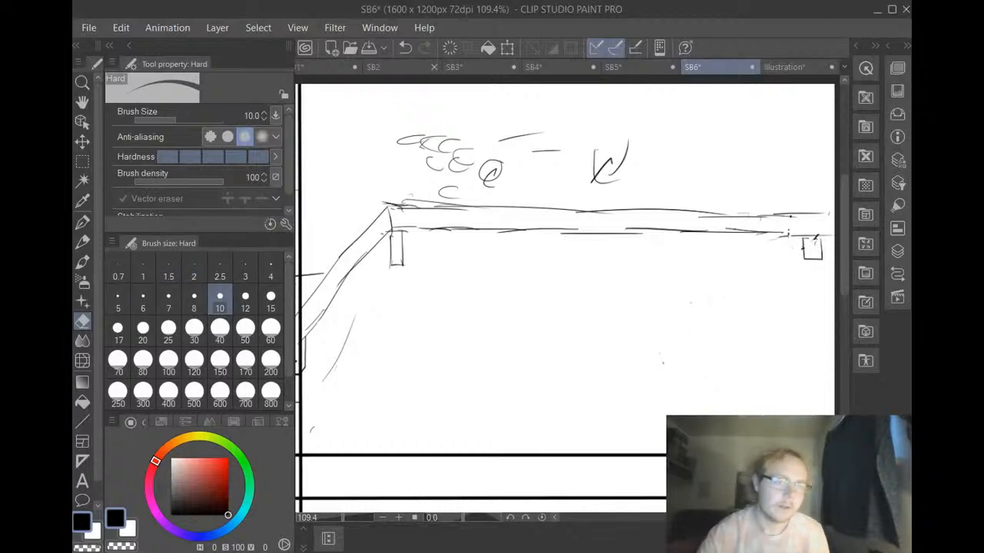
Draw a larger rounded pot with a rim over the counter's right end and erase the counter lines and leg inside it
left_click(83, 223)
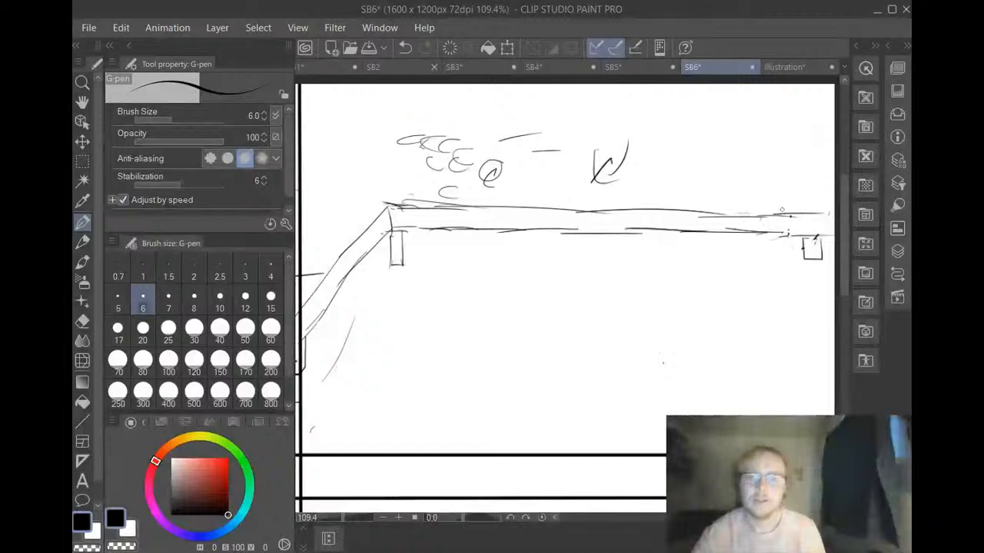
mouse_move(775, 209)
left_mouse_down()
mouse_move(782, 261)
mouse_move(832, 262)
mouse_move(790, 268)
mouse_move(829, 270)
left_mouse_up()
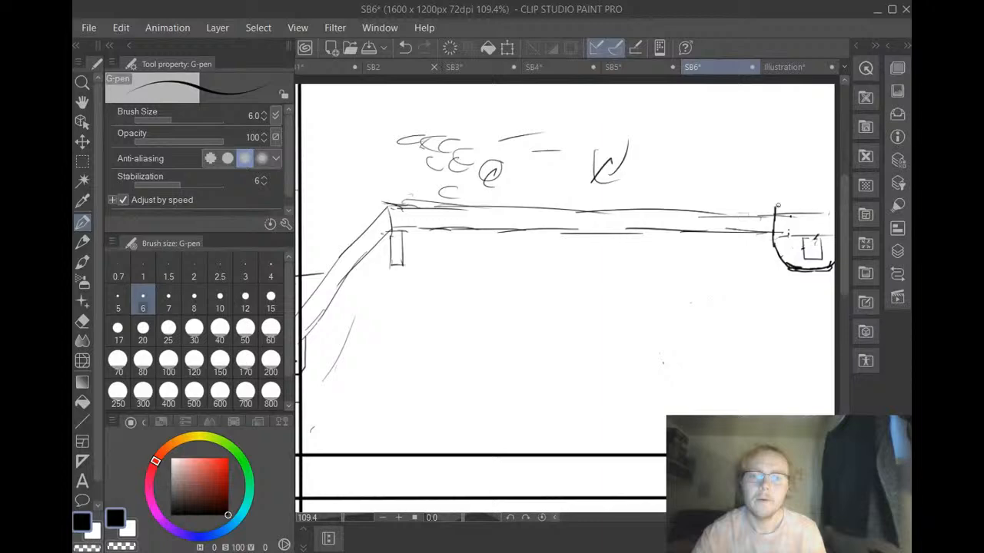
mouse_move(776, 206)
left_mouse_down()
mouse_move(817, 216)
mouse_move(807, 213)
mouse_move(833, 212)
left_mouse_up()
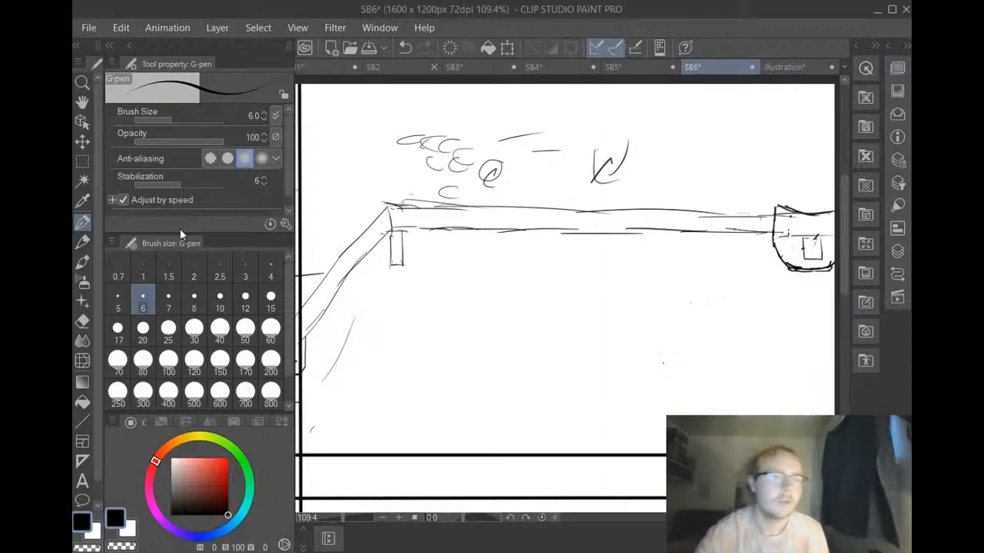
left_click(82, 321)
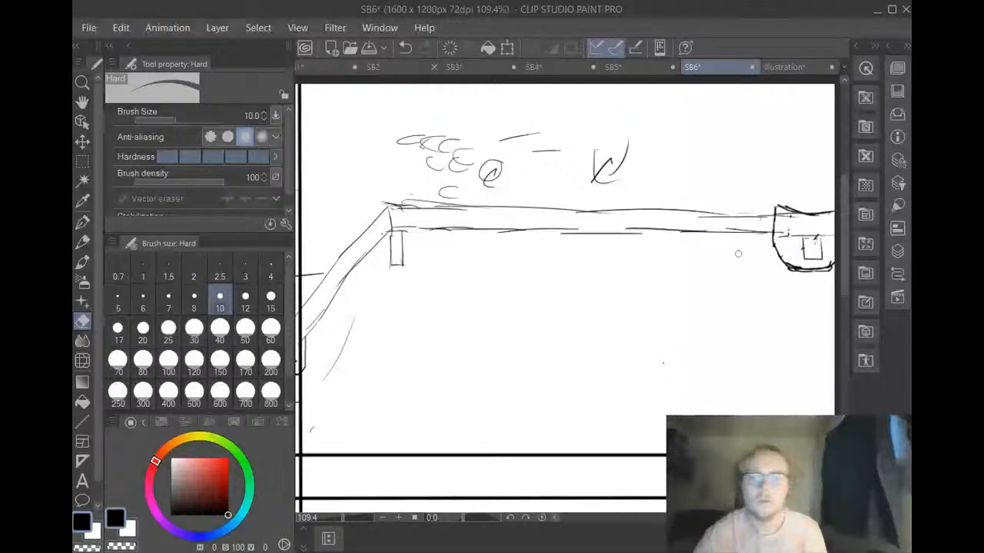
mouse_move(804, 240)
left_mouse_down()
mouse_move(816, 240)
mouse_move(805, 252)
mouse_move(824, 244)
mouse_move(823, 235)
mouse_move(783, 232)
left_mouse_up()
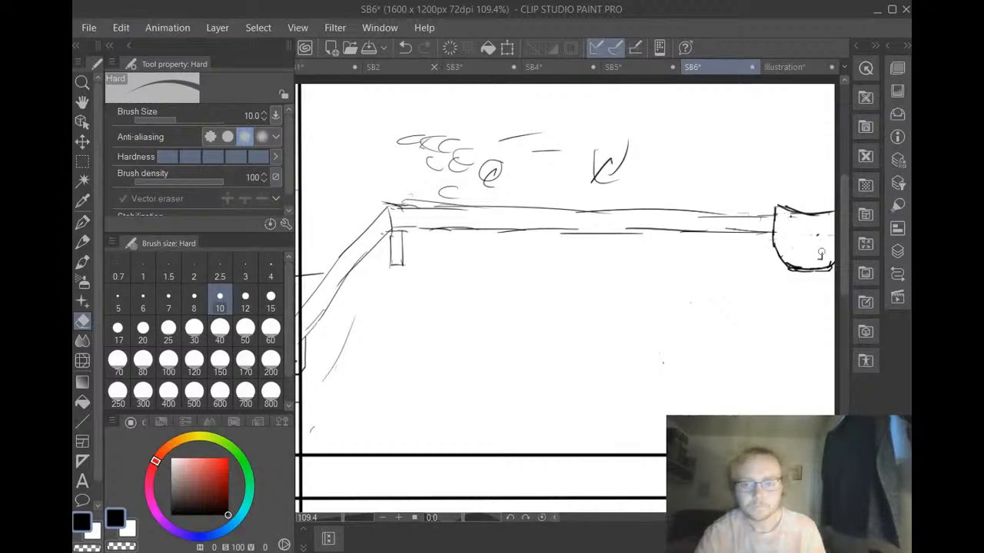
left_click_drag(818, 260, 818, 235)
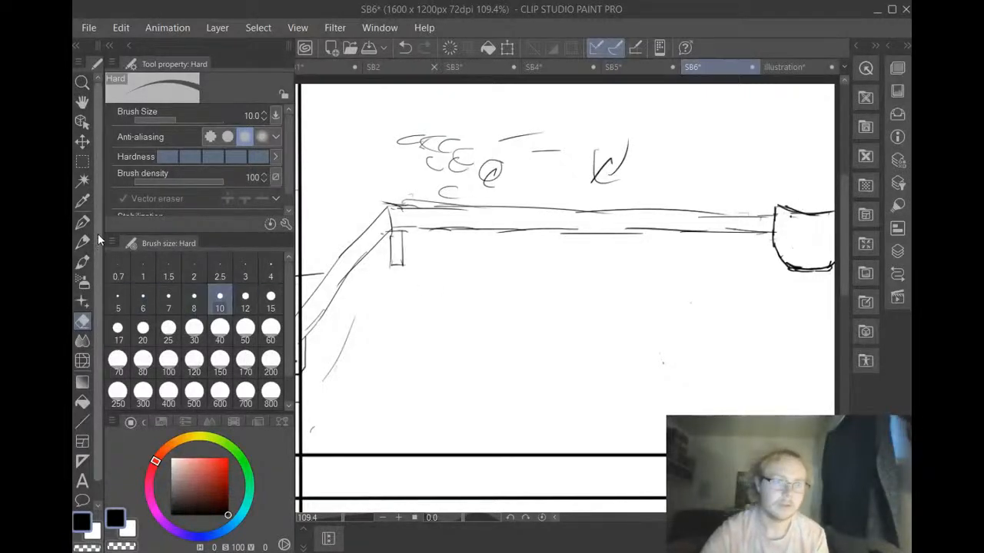
Draw a plant rising from the pot, with a narrow textured trunk and a long leaf arching to each side of its tip
left_click(80, 221)
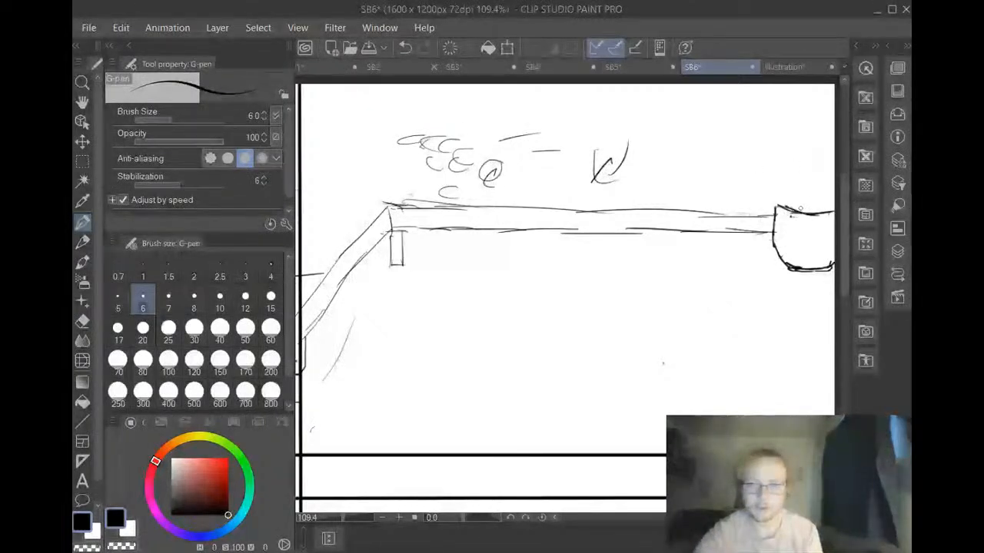
left_click_drag(801, 201, 801, 208)
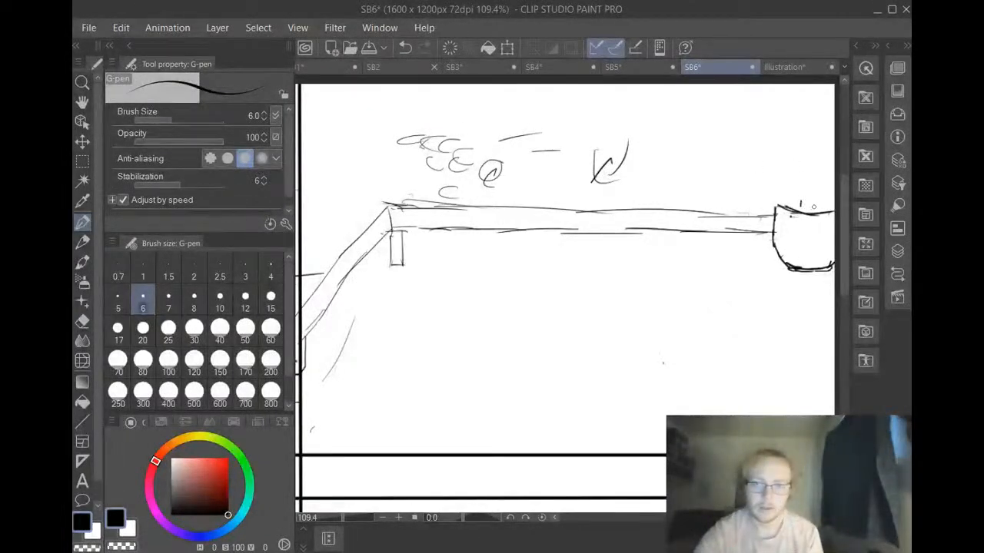
left_click_drag(813, 195, 813, 206)
mouse_move(801, 204)
left_mouse_down()
mouse_move(813, 198)
mouse_move(803, 201)
left_mouse_up()
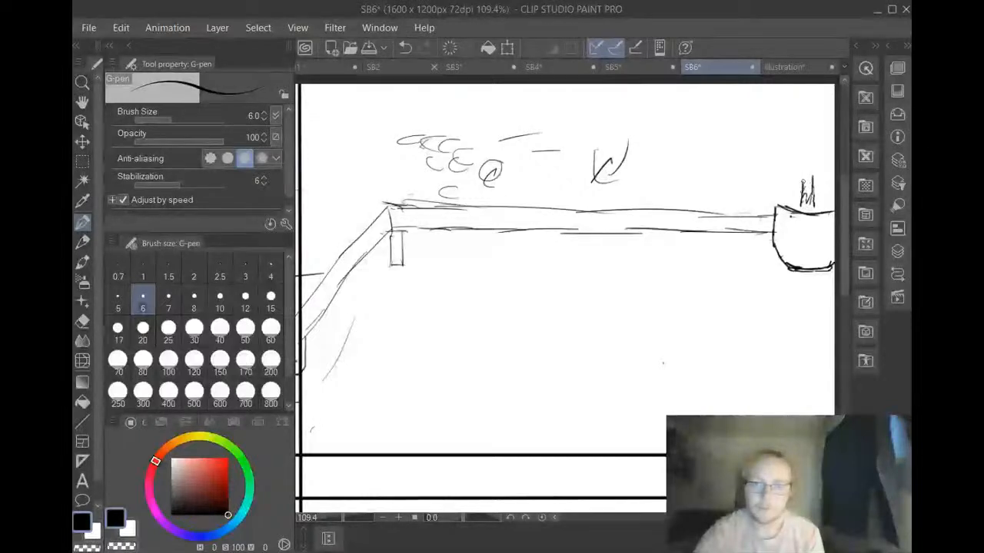
mouse_move(804, 164)
left_mouse_down()
mouse_move(803, 189)
mouse_move(812, 183)
mouse_move(803, 173)
mouse_move(812, 182)
mouse_move(804, 189)
left_mouse_up()
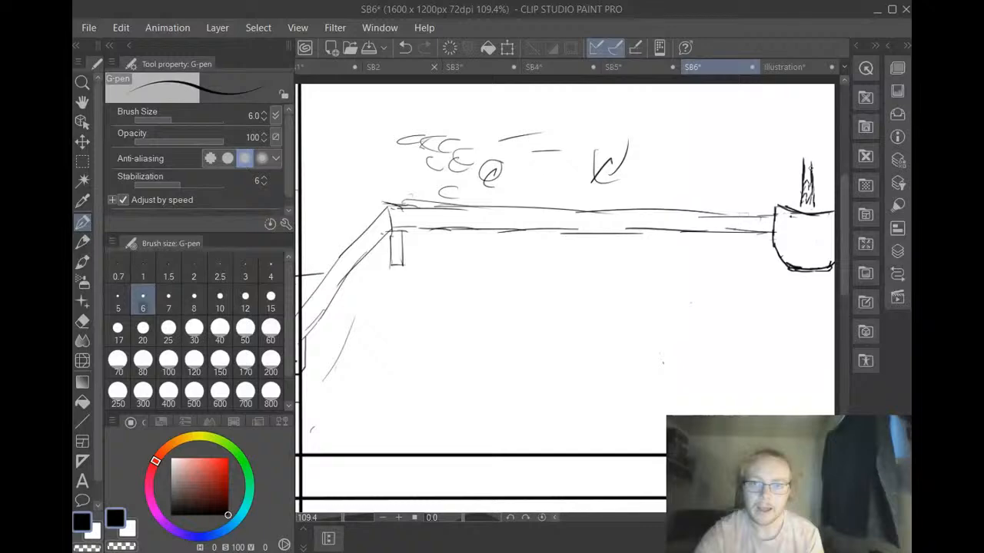
left_click_drag(810, 169, 808, 153)
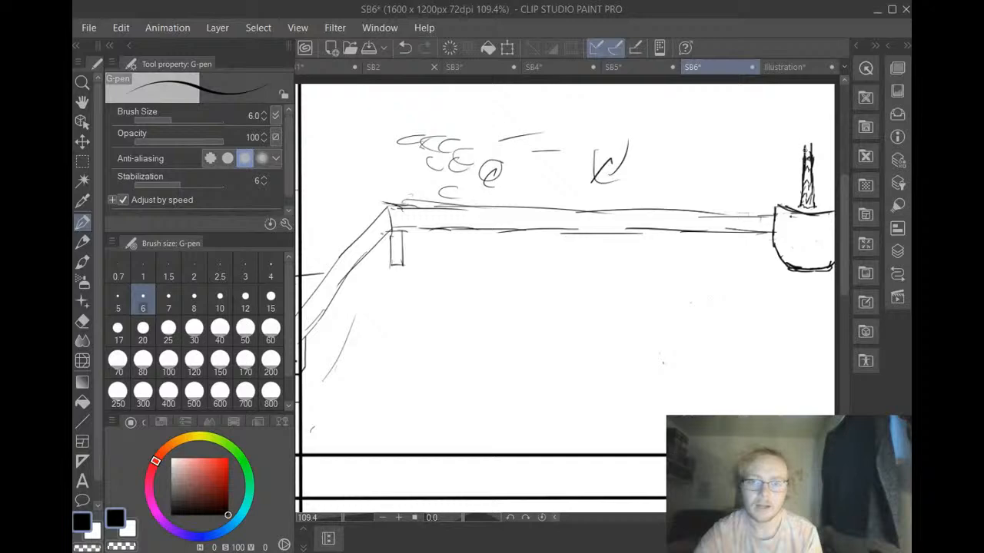
mouse_move(805, 146)
left_mouse_down()
mouse_move(767, 181)
mouse_move(788, 149)
left_mouse_up()
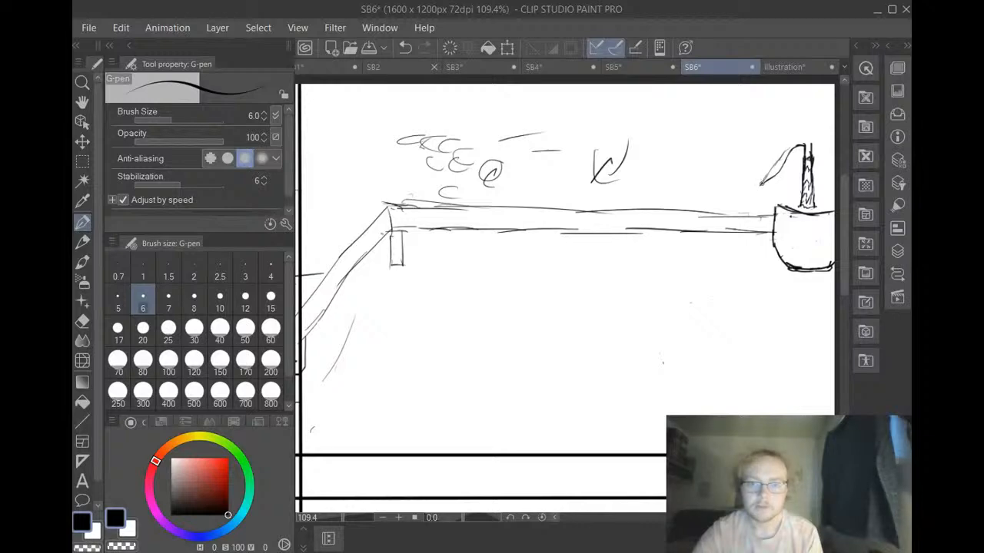
mouse_move(761, 184)
left_mouse_down()
mouse_move(793, 143)
mouse_move(834, 151)
mouse_move(815, 142)
mouse_move(838, 138)
left_mouse_up()
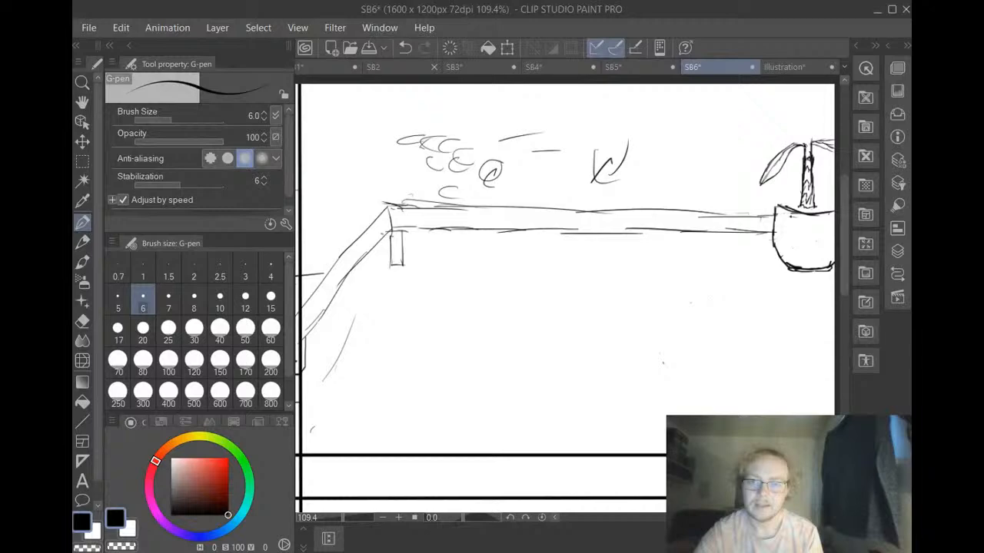
Draw an upright pointed leaf above the plant's trunk and add short leaf strokes on the trunk's right side
mouse_move(804, 116)
left_mouse_down()
mouse_move(798, 158)
mouse_move(804, 147)
left_mouse_up()
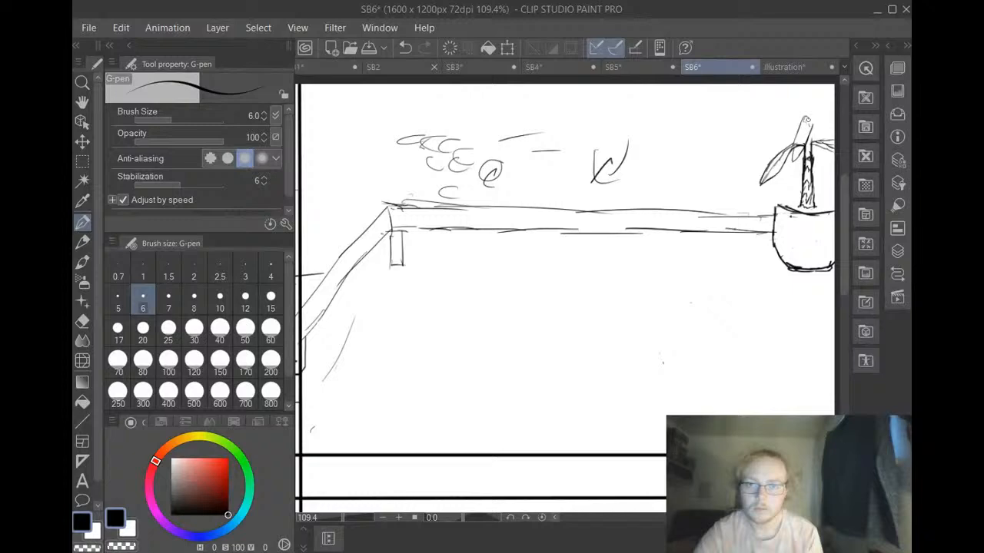
left_click_drag(805, 117, 813, 125)
left_click_drag(812, 128, 826, 159)
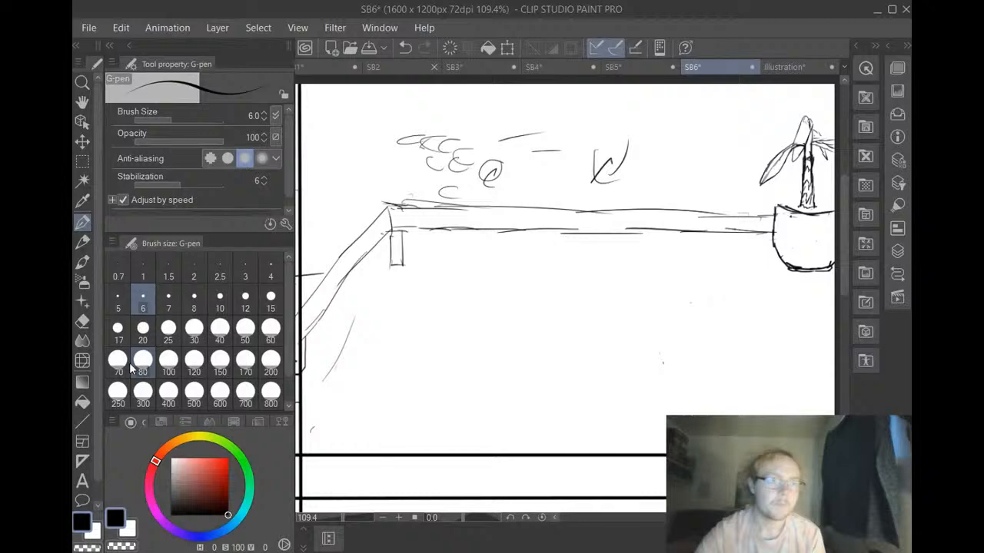
Fill out the plant's crown with the G-pen, adding long pointed leaves that fan out from the trunk's tip to both sides
key("e")
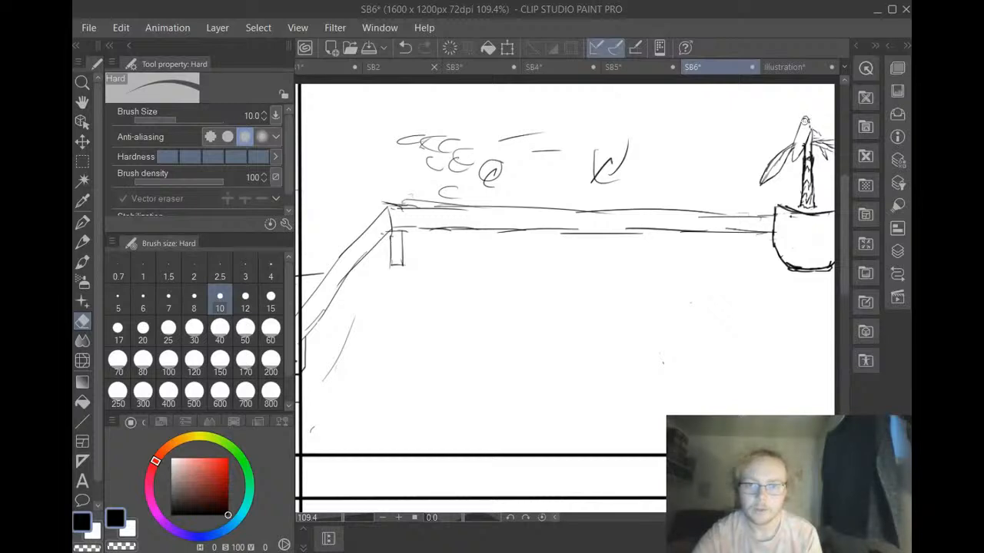
left_click(82, 225)
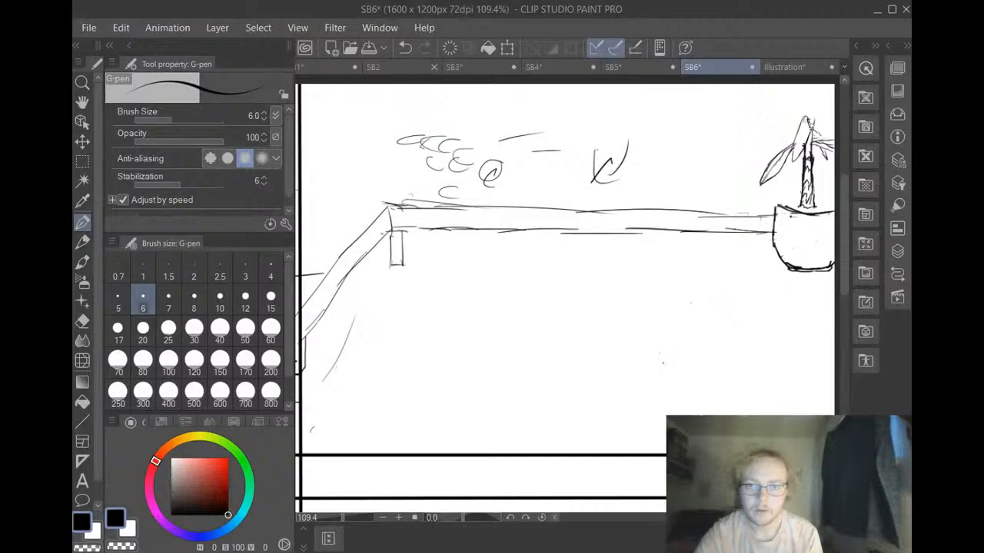
left_click_drag(812, 129, 811, 107)
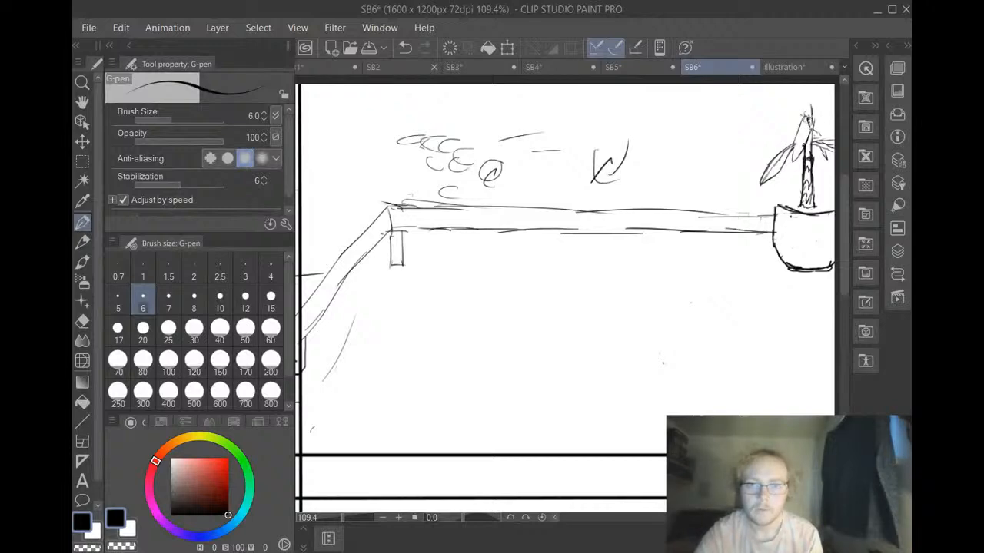
mouse_move(812, 118)
left_mouse_down()
mouse_move(832, 136)
mouse_move(834, 116)
left_mouse_up()
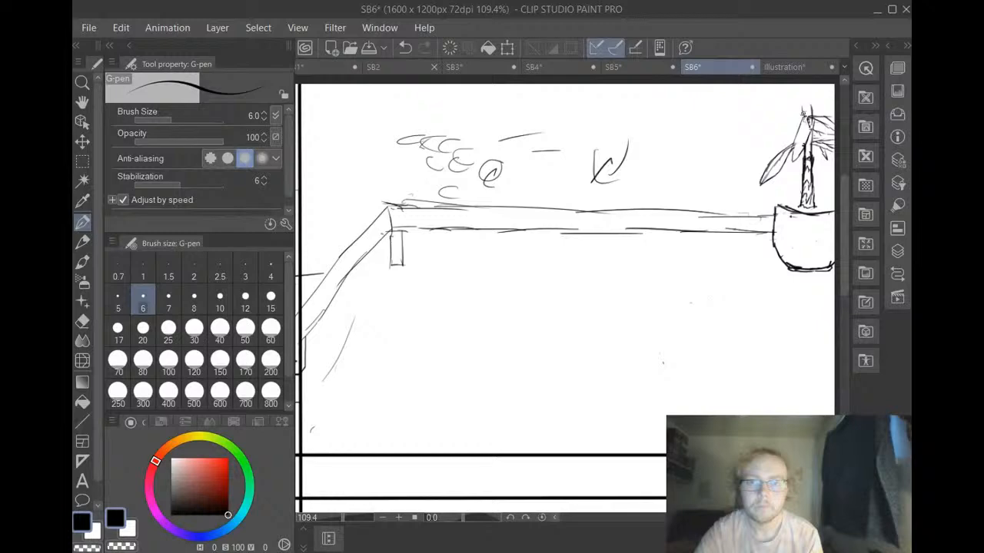
mouse_move(799, 117)
left_mouse_down()
mouse_move(764, 158)
mouse_move(784, 124)
left_mouse_up()
mouse_move(763, 158)
left_mouse_down()
mouse_move(792, 110)
mouse_move(803, 118)
mouse_move(833, 107)
left_mouse_up()
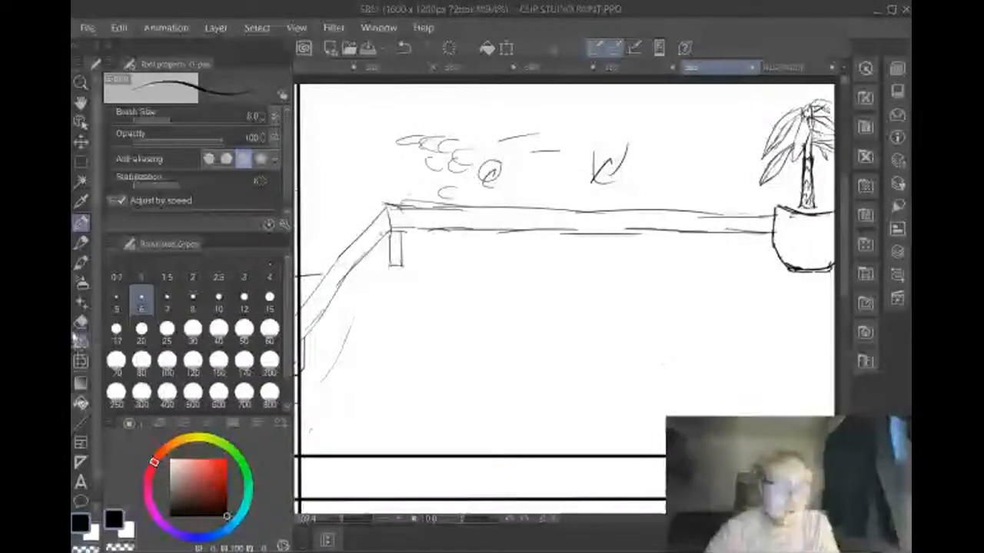
Erase the rough marks above the counter and the stray strokes beside its slanted left section with the Hard eraser at size 30
left_click(81, 321)
left_click(192, 329)
mouse_move(489, 170)
left_mouse_down()
mouse_move(430, 138)
mouse_move(439, 134)
mouse_move(399, 139)
mouse_move(471, 156)
mouse_move(515, 127)
mouse_move(606, 168)
mouse_move(420, 191)
mouse_move(399, 203)
mouse_move(454, 195)
mouse_move(418, 154)
mouse_move(486, 158)
mouse_move(445, 167)
mouse_move(423, 186)
mouse_move(451, 189)
mouse_move(433, 198)
mouse_move(458, 196)
mouse_move(432, 201)
mouse_move(465, 195)
mouse_move(470, 178)
mouse_move(553, 163)
mouse_move(553, 147)
mouse_move(530, 144)
mouse_move(583, 184)
mouse_move(602, 147)
left_mouse_up()
left_click_drag(387, 197, 392, 200)
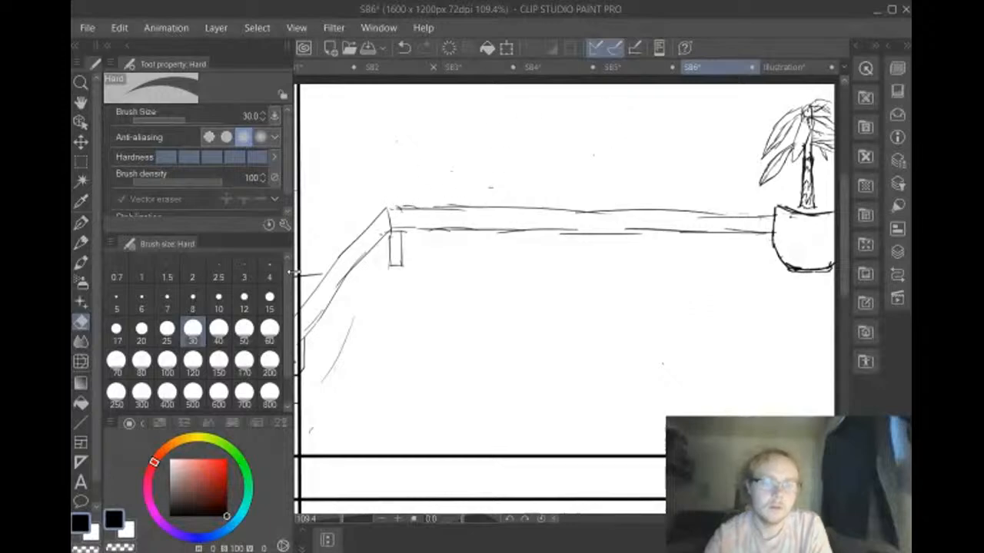
mouse_move(310, 274)
left_mouse_down()
mouse_move(320, 275)
mouse_move(306, 275)
left_mouse_up()
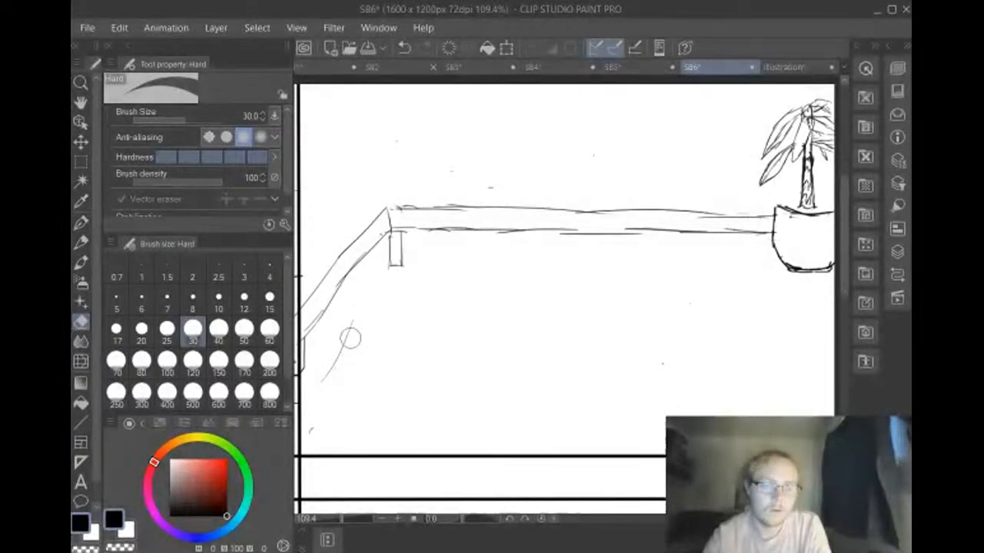
left_click_drag(351, 336, 313, 423)
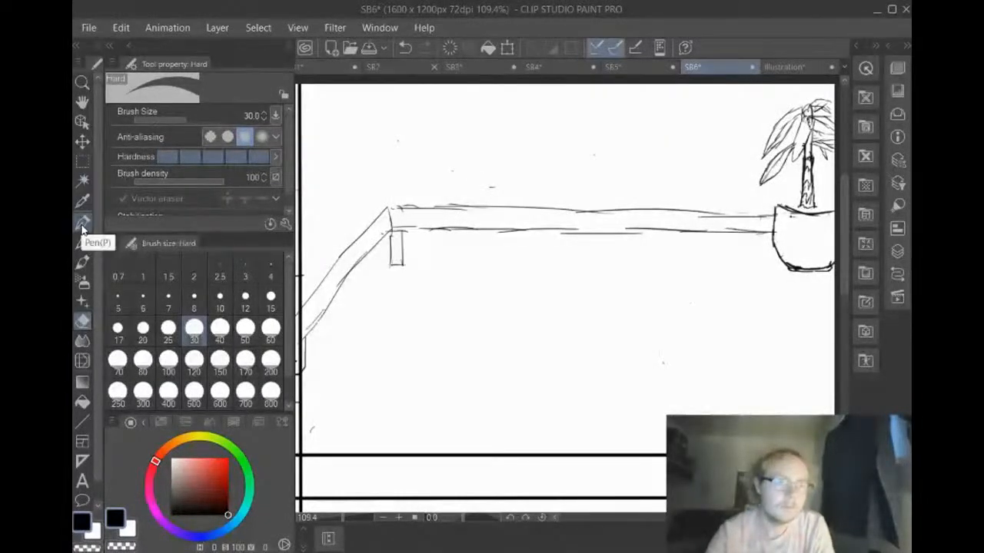
Return to the G-pen at size 6 with black as the drawing color
left_click(82, 202)
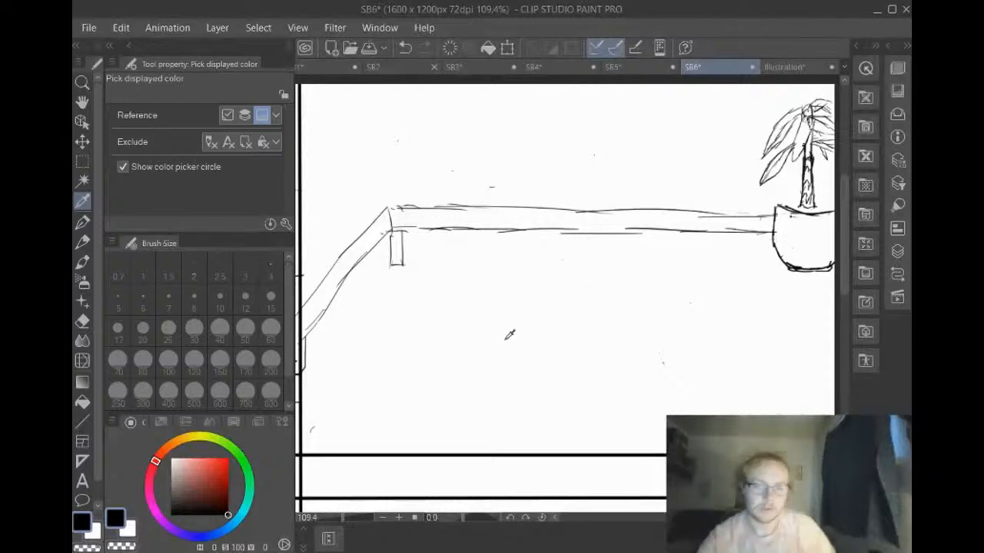
left_click(601, 352)
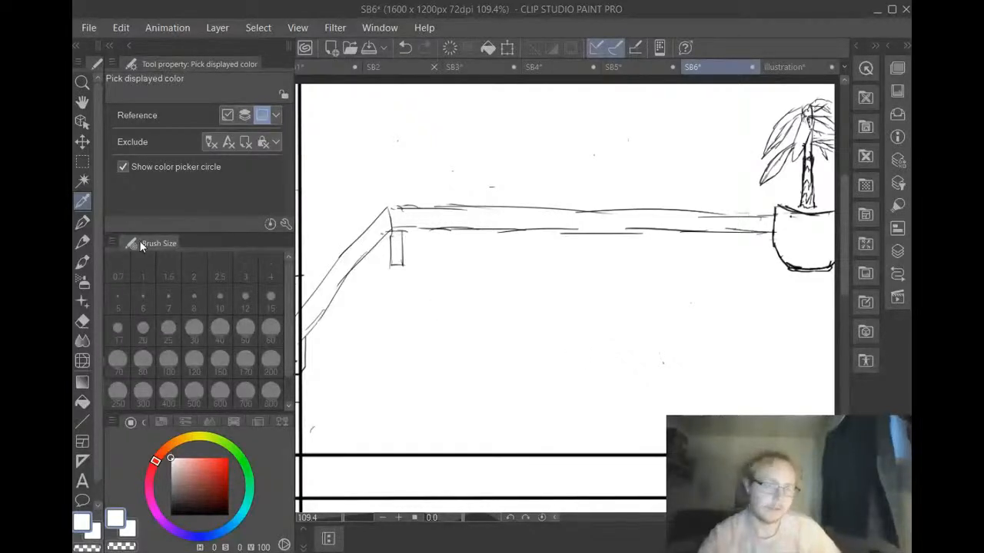
left_click(76, 223)
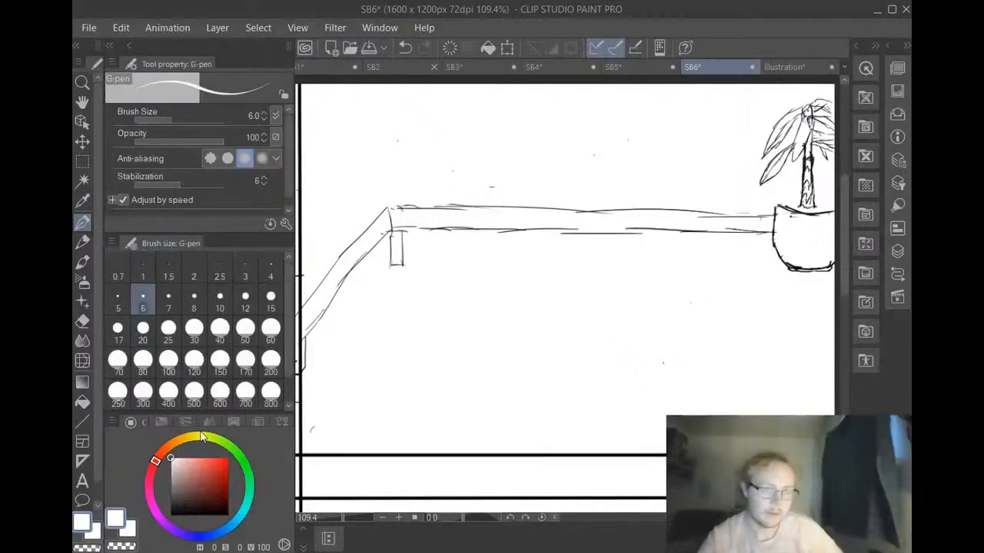
left_click_drag(200, 463, 260, 540)
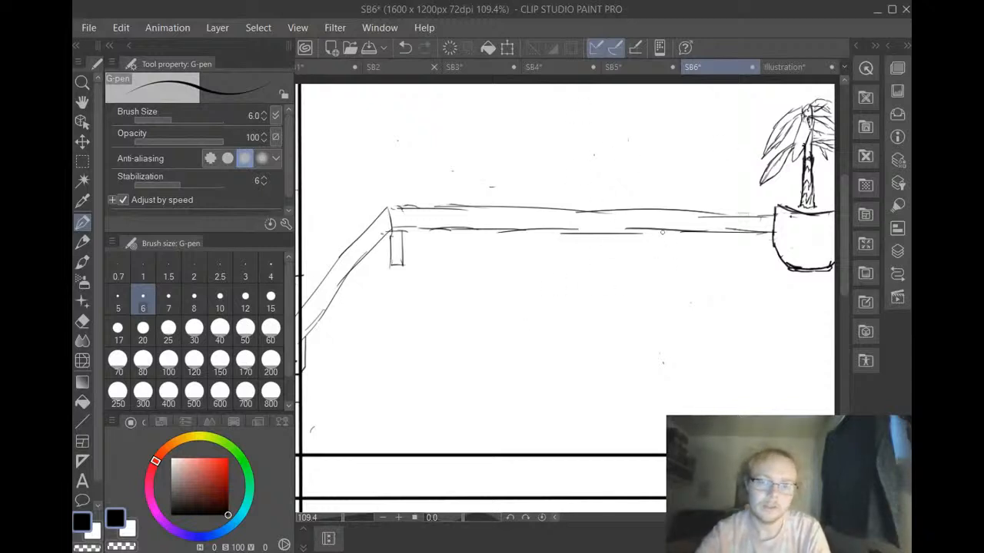
mouse_move(666, 232)
left_mouse_down()
mouse_move(673, 254)
mouse_move(678, 240)
left_mouse_up()
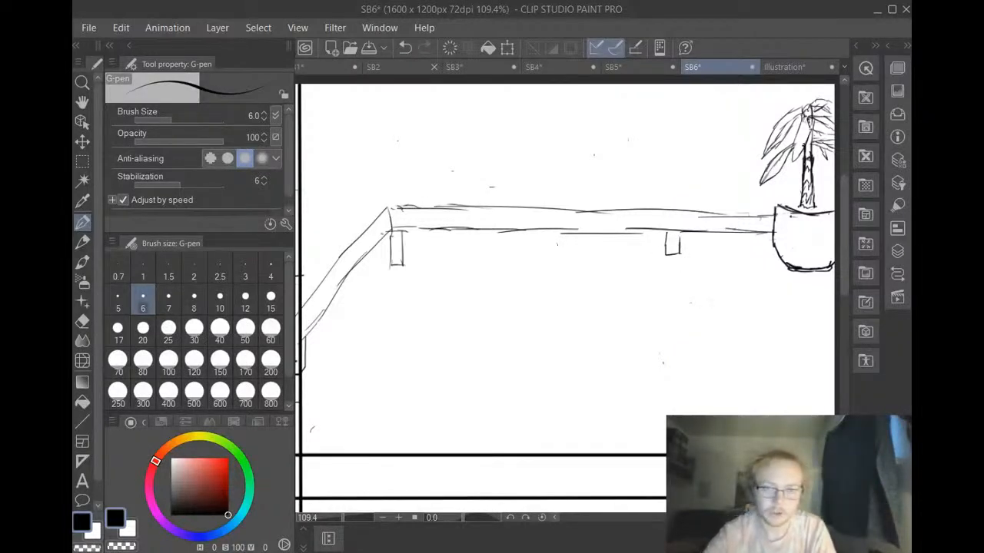
left_click(405, 49)
left_click(403, 46)
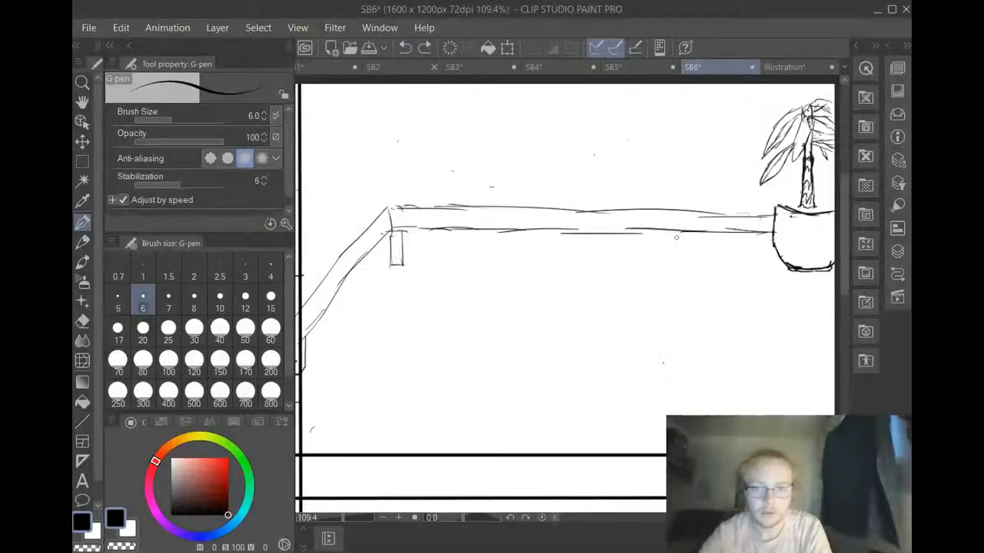
mouse_move(670, 229)
left_mouse_down()
mouse_move(669, 260)
mouse_move(691, 266)
left_mouse_up()
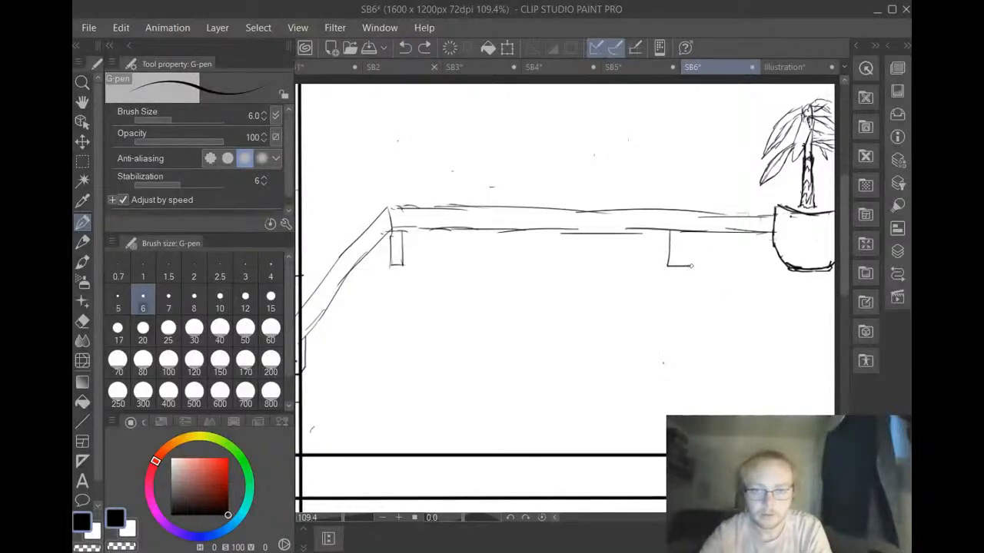
left_click_drag(683, 231, 683, 269)
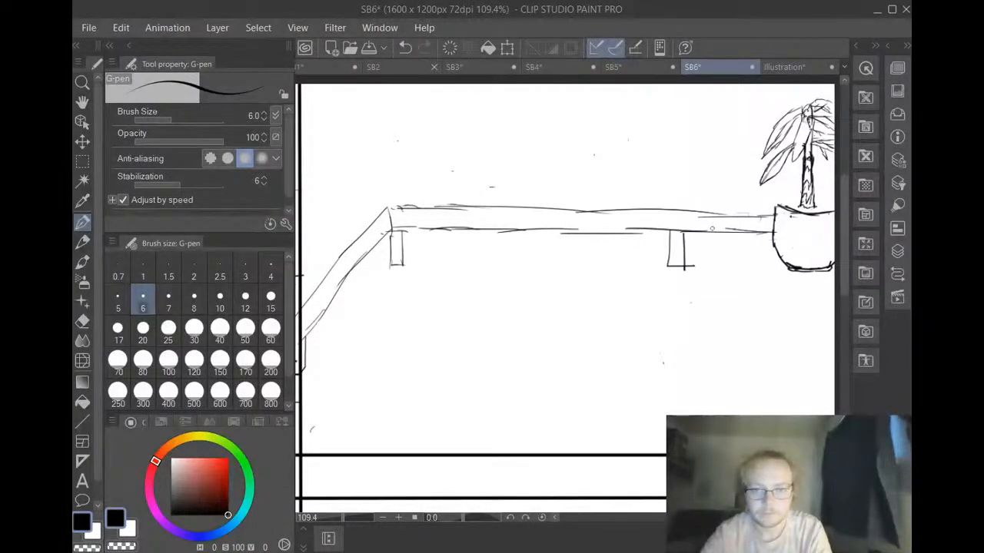
left_click(405, 48)
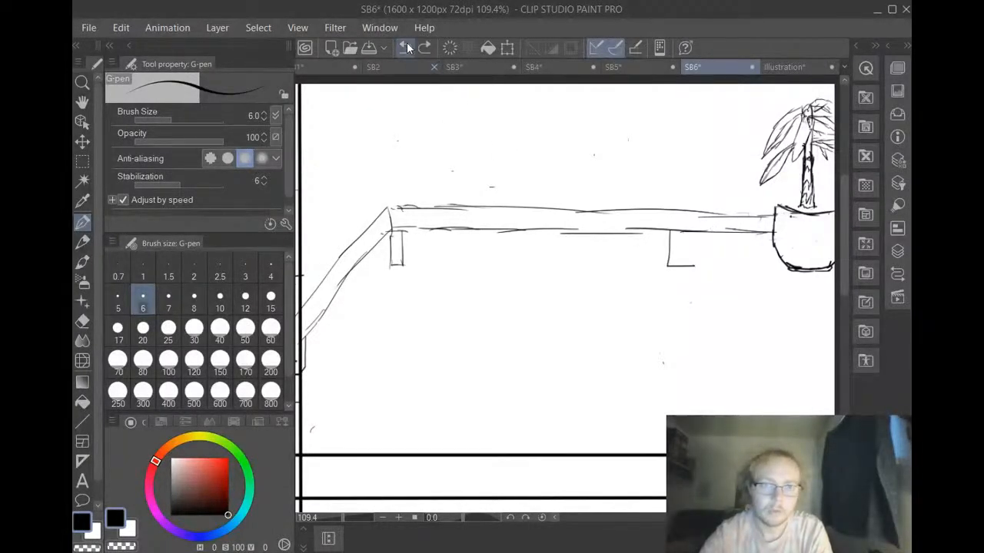
left_click(406, 48)
left_click(406, 48)
left_click(424, 47)
Draw a narrow rectangular leg under the counter, a short distance left of the plant pot
mouse_move(666, 232)
left_mouse_down()
mouse_move(666, 263)
mouse_move(677, 232)
left_mouse_up()
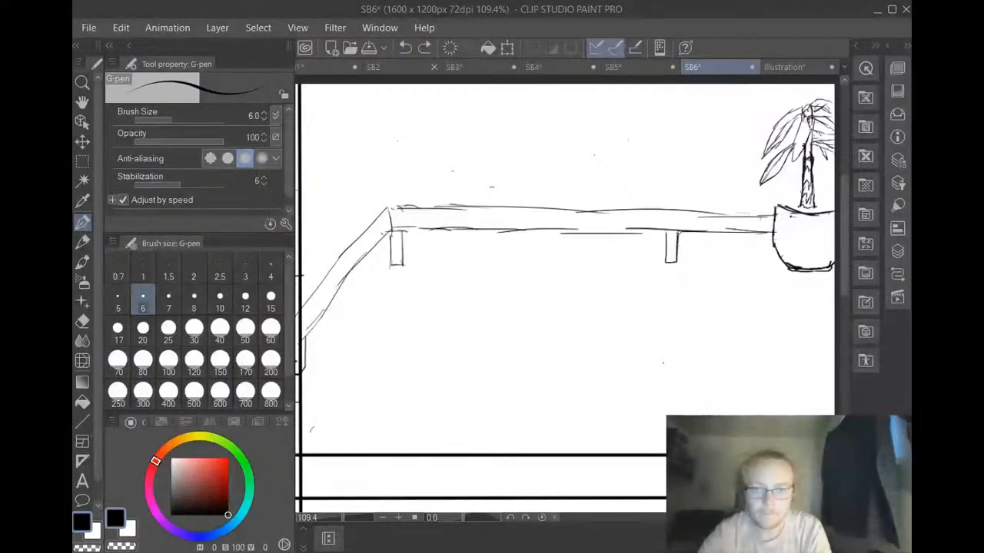
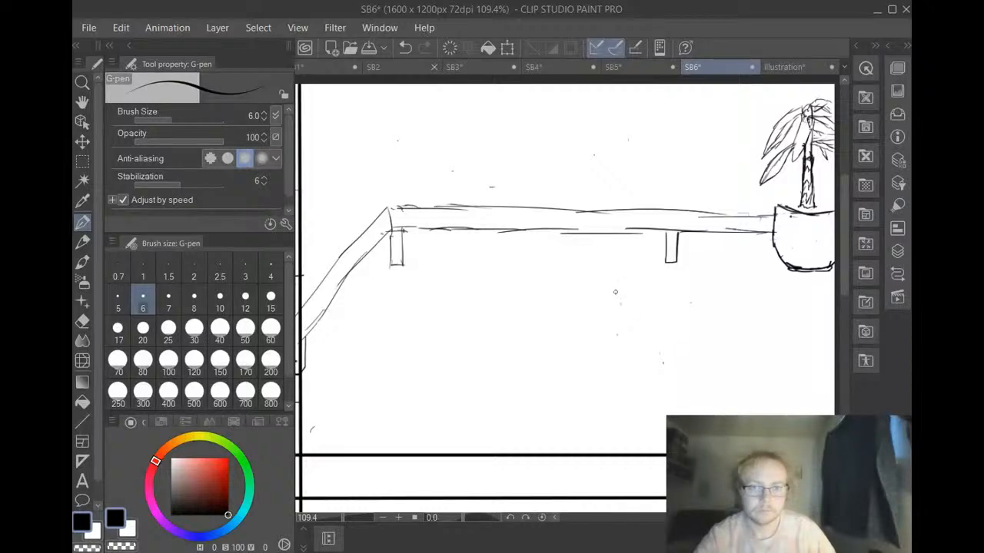
Draw a character's rounded, two-lobed head outline overlapping the counter leg near the plant, with a small curve inside its left edge
mouse_move(615, 292)
left_mouse_down()
mouse_move(619, 261)
mouse_move(663, 255)
left_mouse_up()
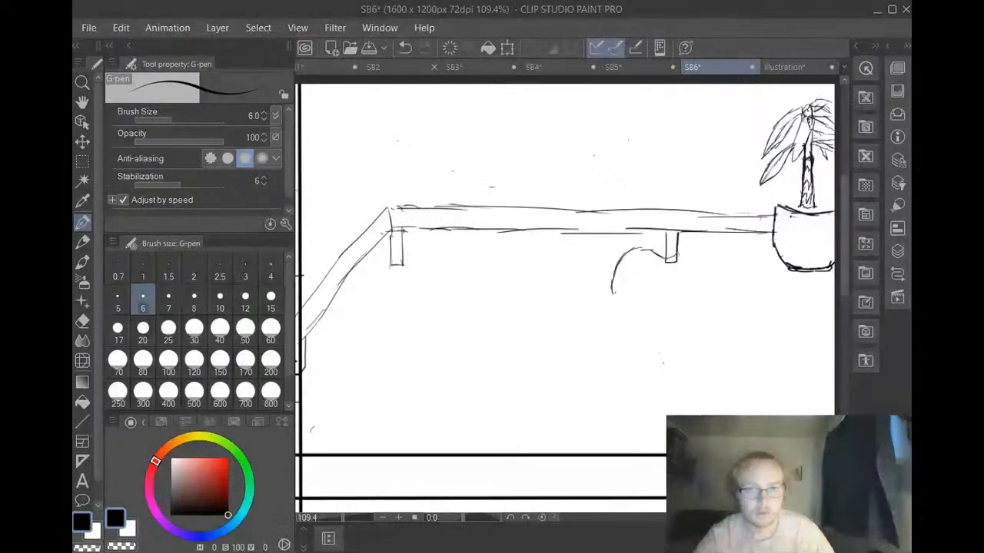
left_click_drag(671, 245, 700, 266)
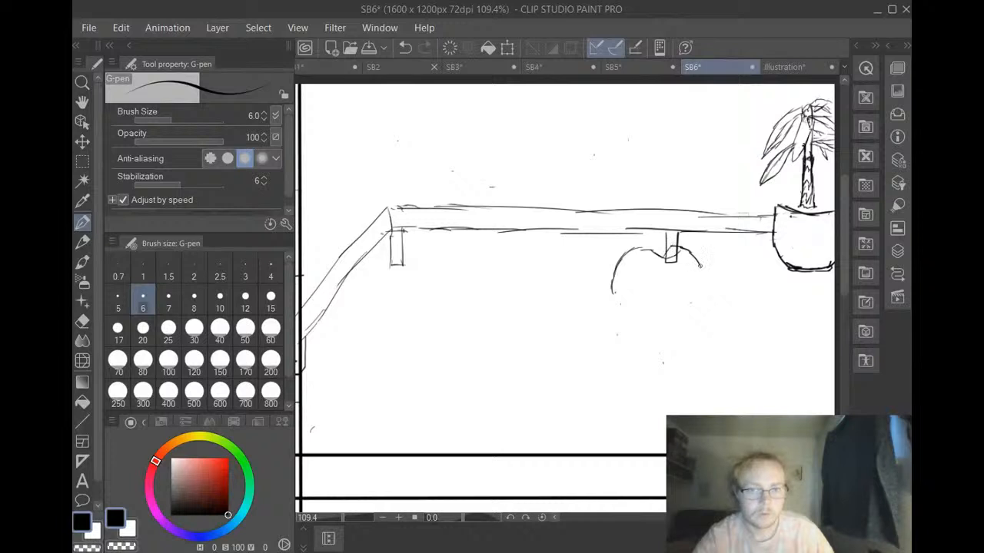
left_click_drag(700, 267, 703, 297)
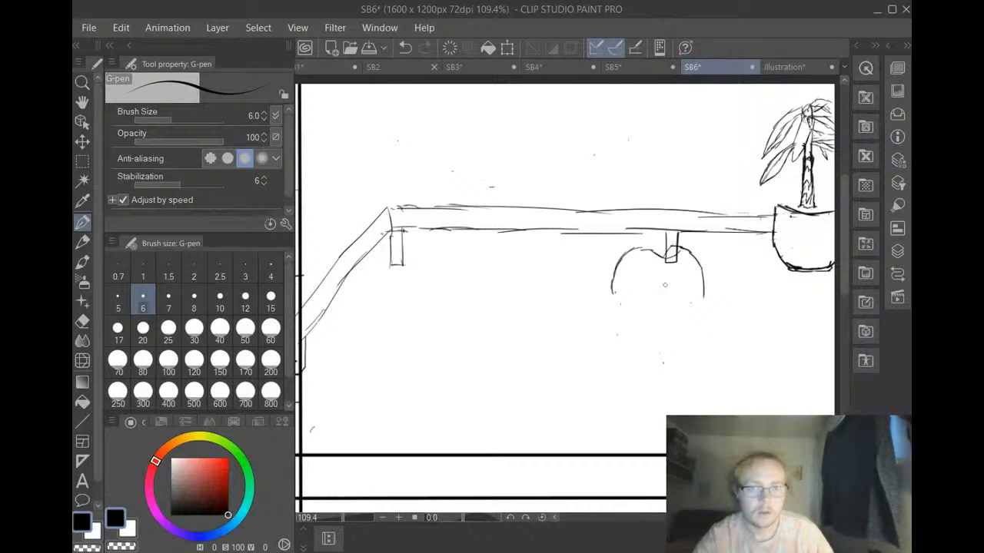
mouse_move(612, 290)
left_mouse_down()
mouse_move(613, 308)
mouse_move(646, 334)
left_mouse_up()
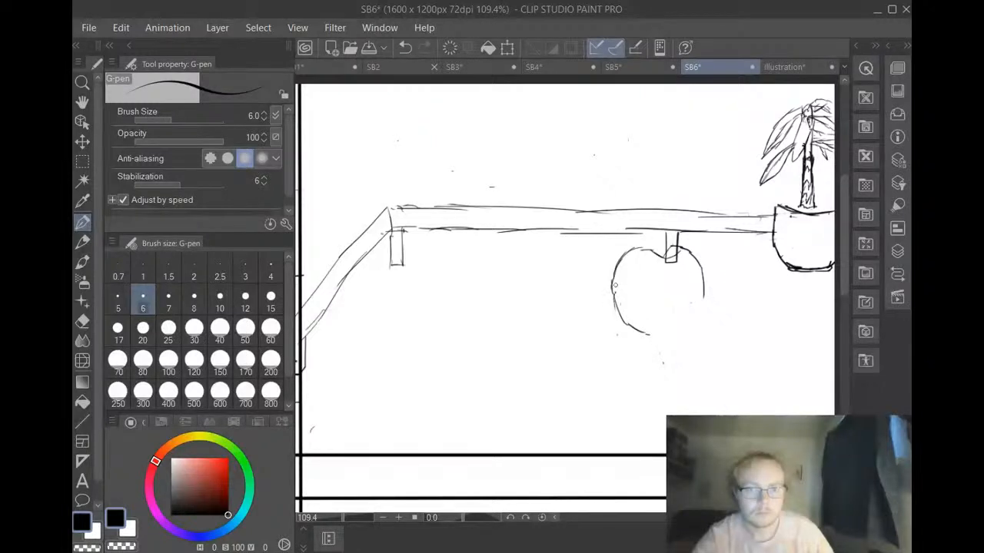
mouse_move(614, 283)
left_mouse_down()
mouse_move(639, 316)
mouse_move(637, 333)
left_mouse_up()
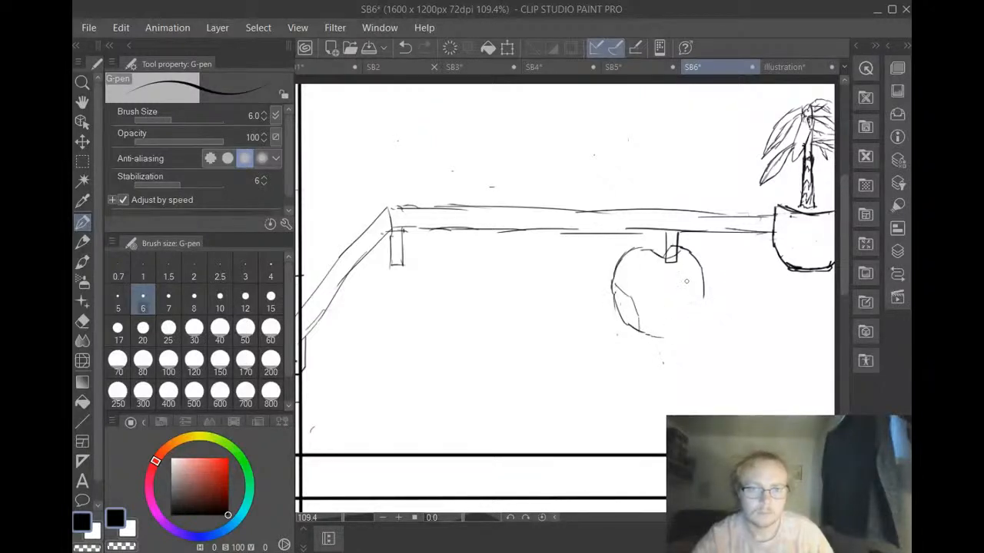
left_click_drag(701, 296, 723, 317)
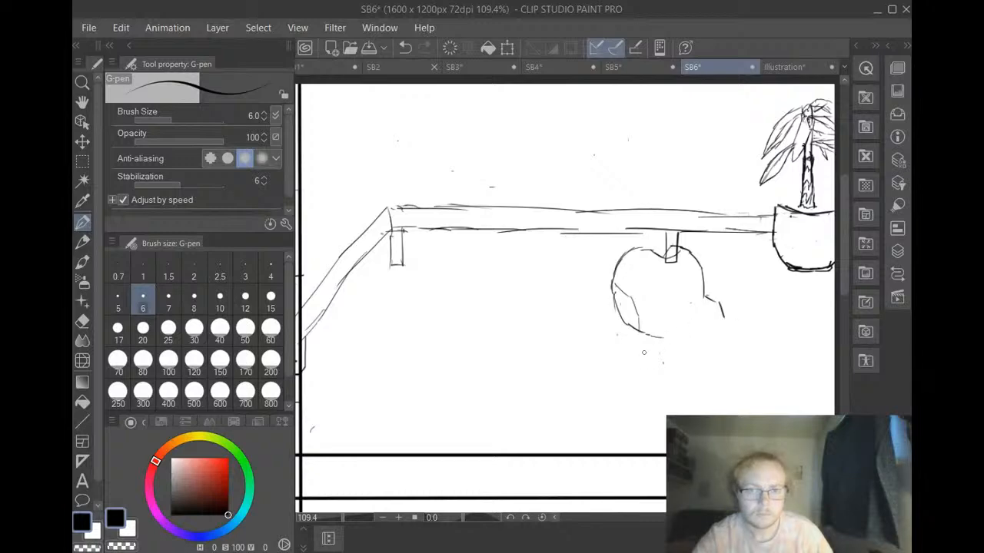
Draw the character's torso below the head with a wide shoulder line and two sides, redoing the right side as a straighter line
mouse_move(625, 344)
left_mouse_down()
mouse_move(641, 360)
mouse_move(720, 357)
mouse_move(716, 367)
mouse_move(749, 352)
left_mouse_up()
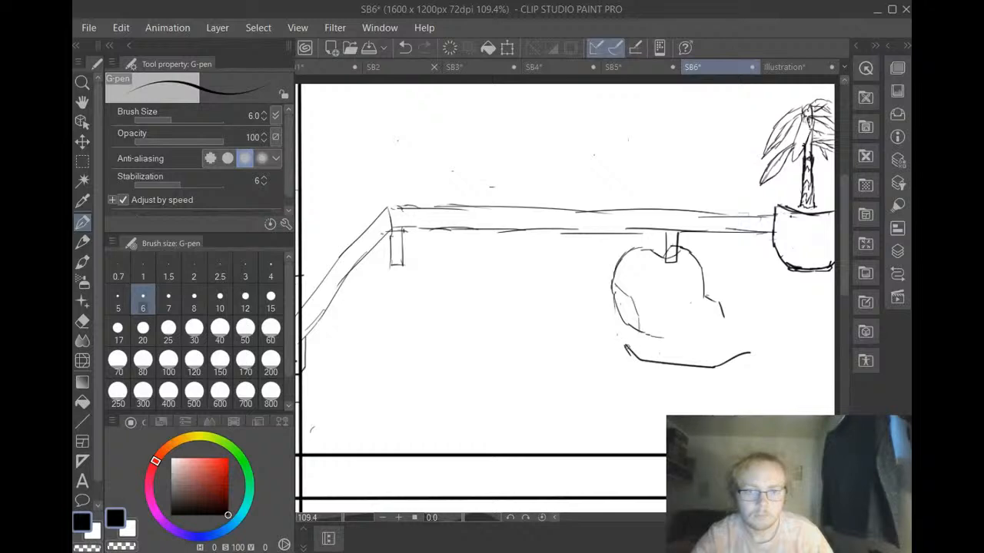
mouse_move(624, 346)
left_mouse_down()
mouse_move(641, 428)
mouse_move(661, 450)
left_mouse_up()
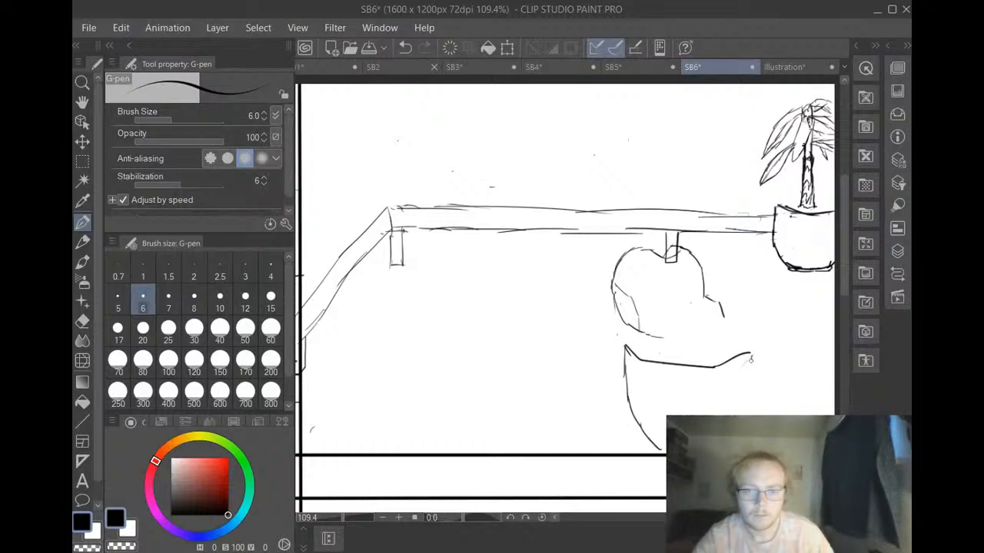
left_click_drag(750, 355, 734, 415)
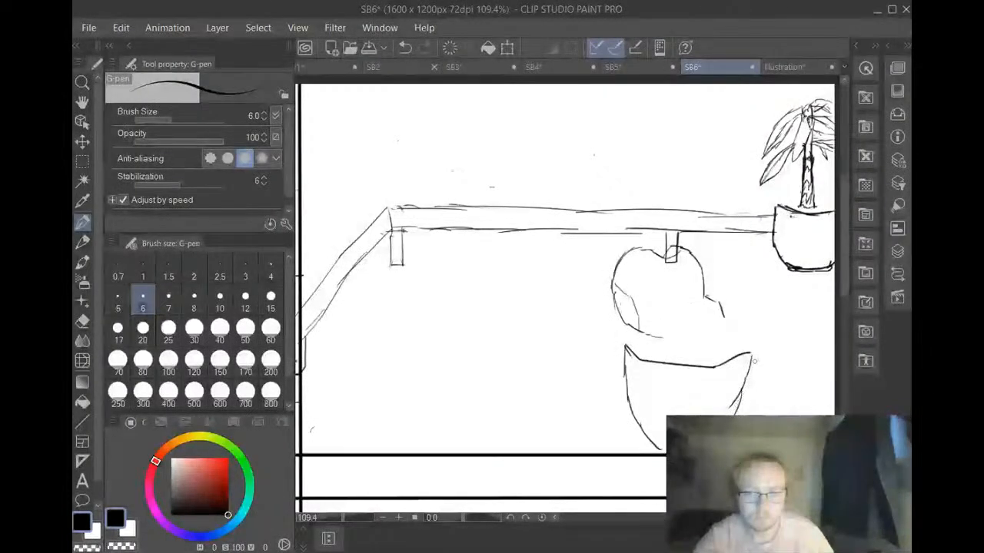
left_click(405, 47)
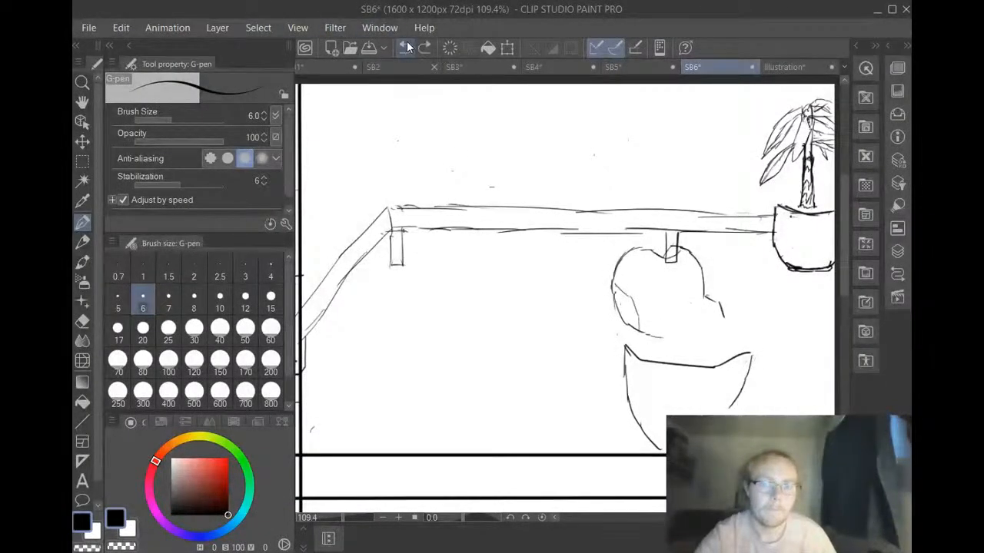
left_click(405, 47)
left_click(404, 47)
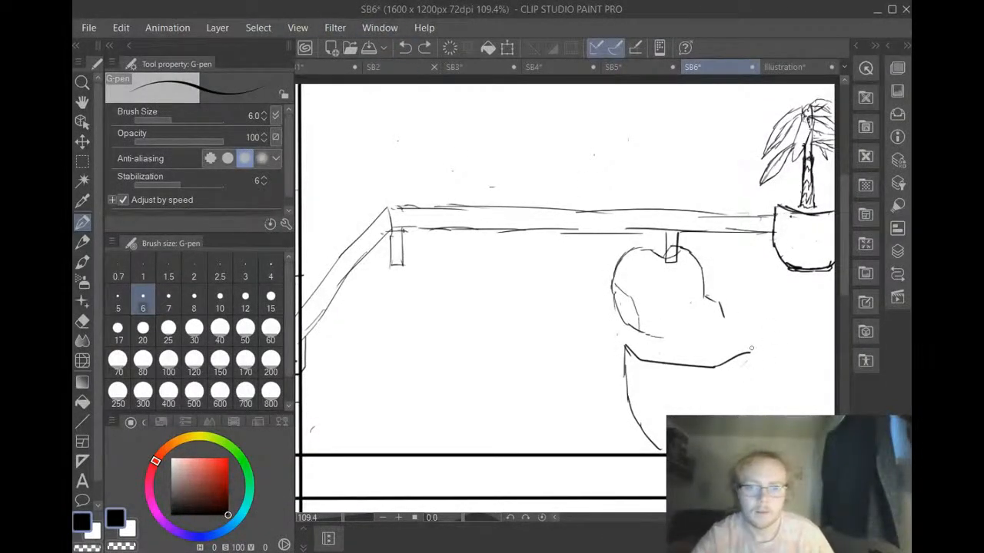
left_click_drag(750, 355, 751, 415)
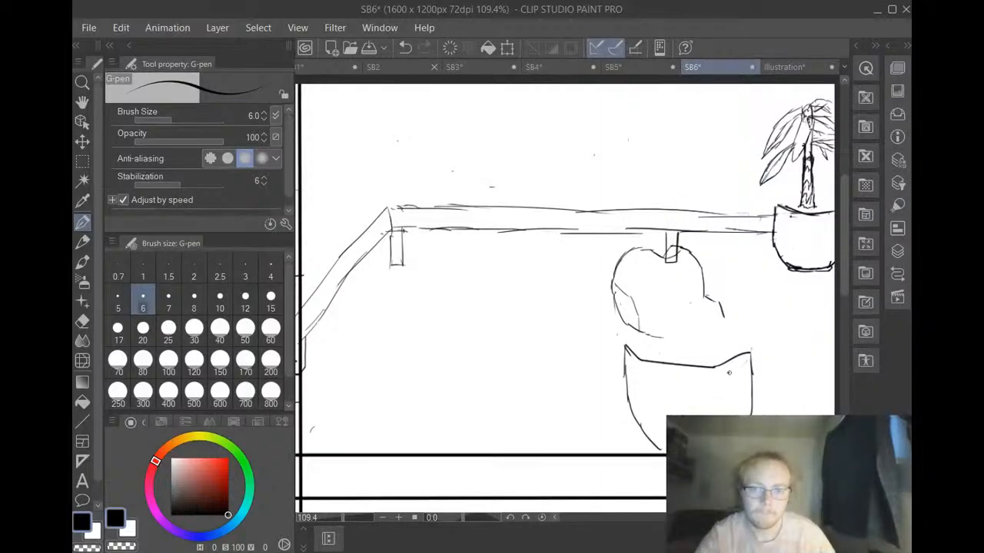
Outline the arm at the torso's right side with jagged folds, and set the Hard eraser to size 15 for touch-ups
mouse_move(727, 374)
left_mouse_down()
mouse_move(759, 368)
mouse_move(742, 417)
left_mouse_up()
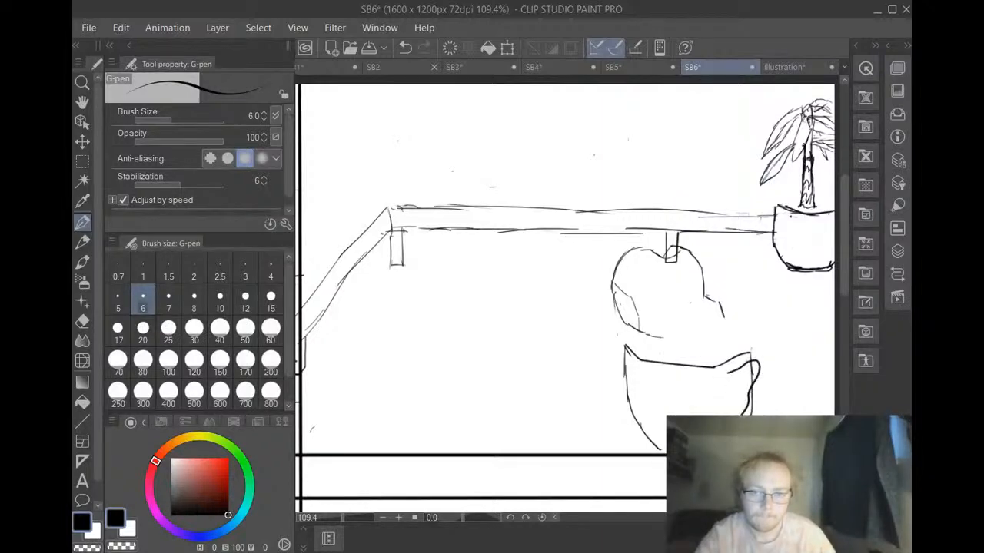
mouse_move(730, 381)
left_mouse_down()
mouse_move(755, 373)
mouse_move(728, 414)
left_mouse_up()
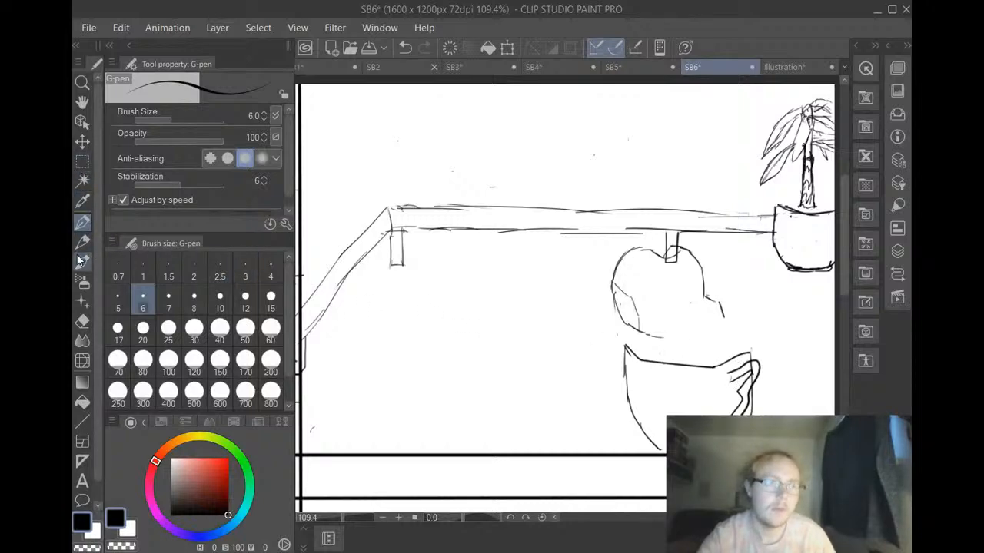
left_click(82, 322)
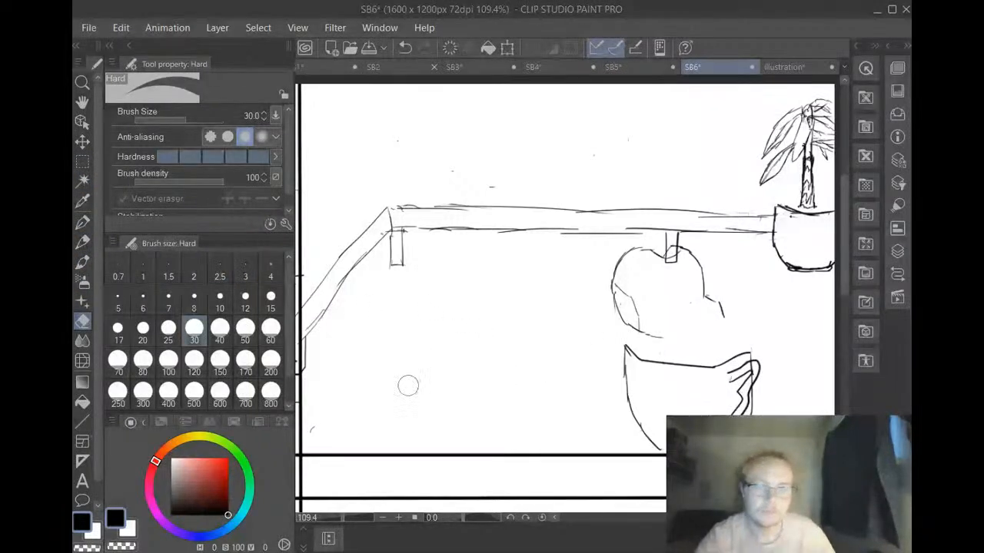
left_click(270, 298)
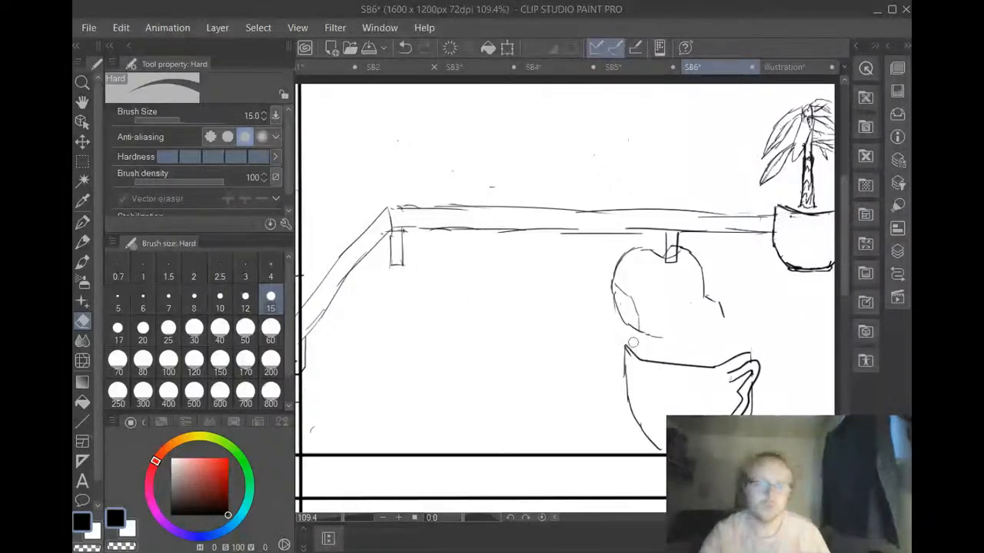
Draw the character's left arm with the G-pen as a U-shaped bend ending in a knobbly hand just below the head
left_click(82, 222)
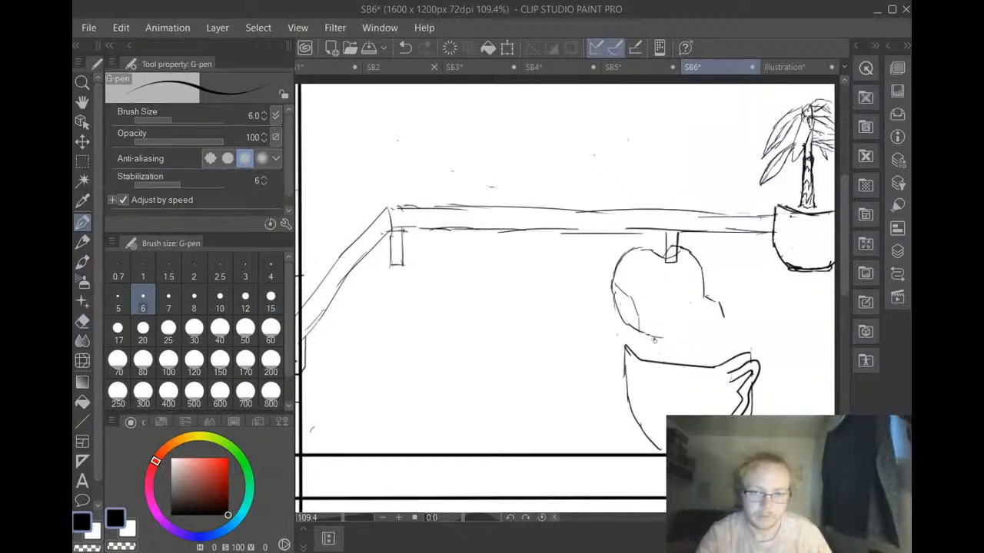
mouse_move(655, 340)
left_mouse_down()
mouse_move(651, 372)
mouse_move(638, 383)
mouse_move(624, 370)
left_mouse_up()
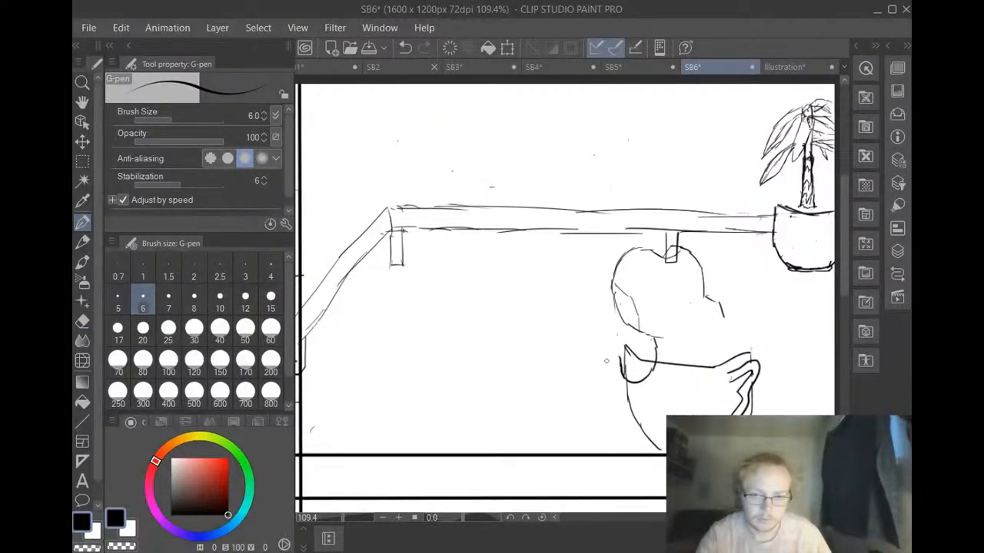
mouse_move(603, 366)
left_mouse_down()
mouse_move(615, 392)
mouse_move(638, 403)
mouse_move(655, 398)
mouse_move(676, 359)
left_mouse_up()
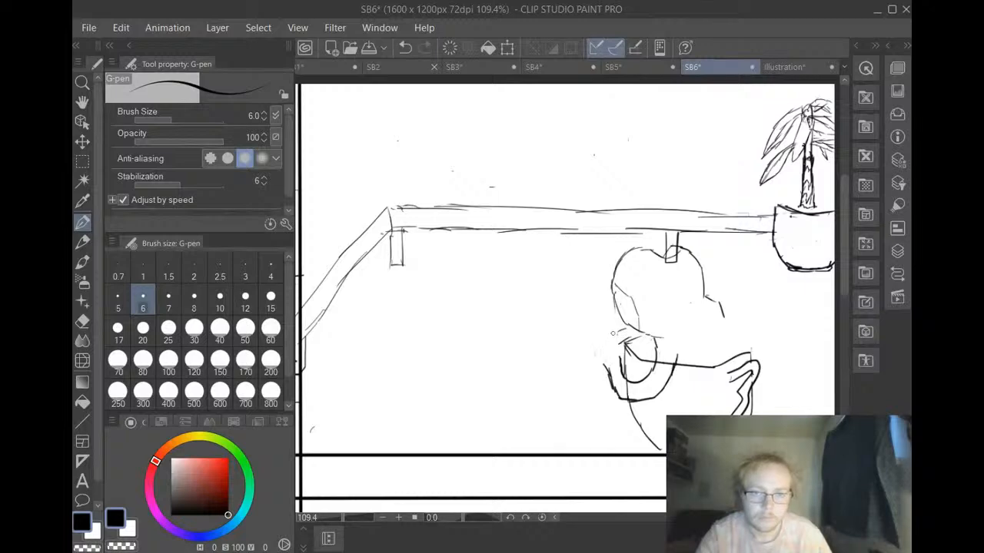
mouse_move(613, 333)
left_mouse_down()
mouse_move(598, 334)
mouse_move(590, 359)
mouse_move(613, 361)
left_mouse_up()
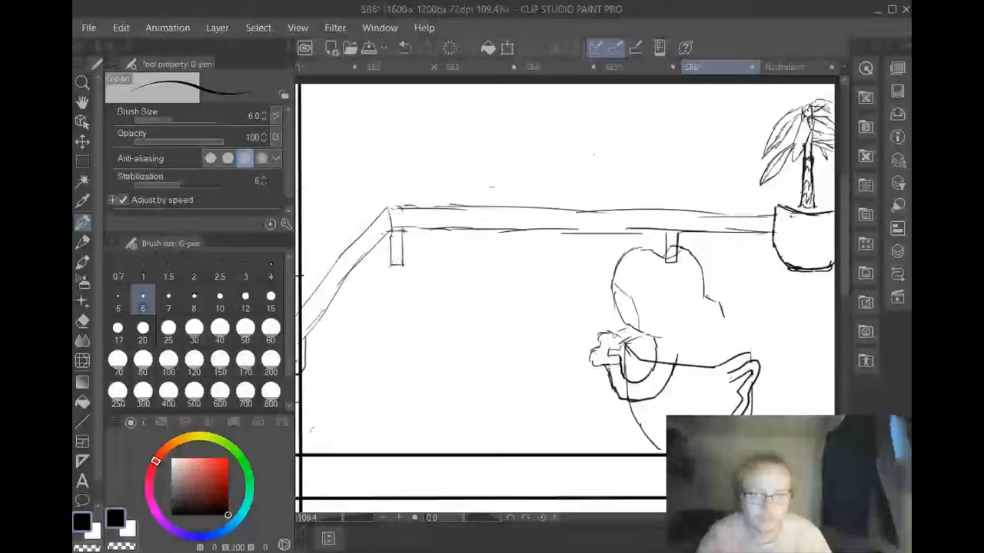
mouse_move(618, 337)
left_mouse_down()
mouse_move(617, 352)
mouse_move(617, 331)
left_mouse_up()
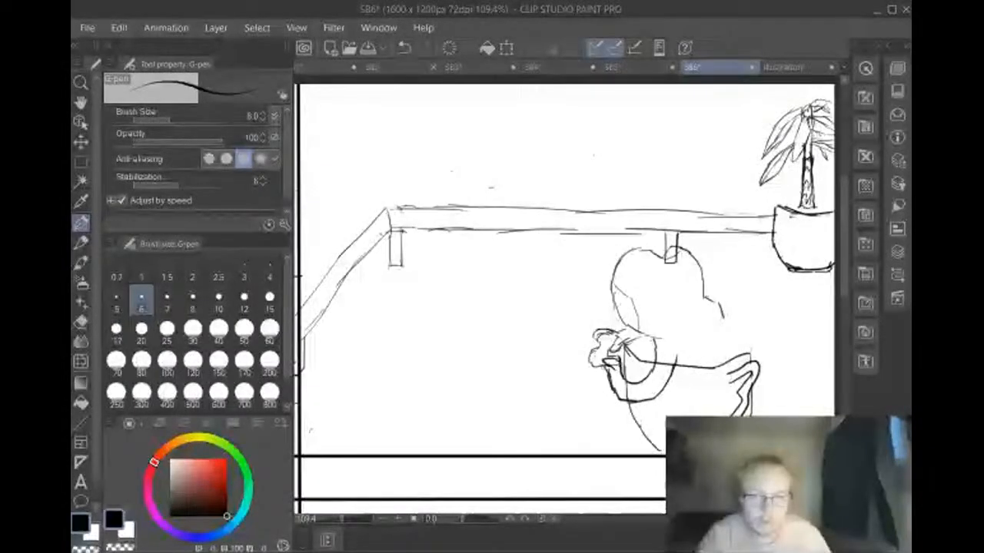
left_click_drag(608, 373, 588, 362)
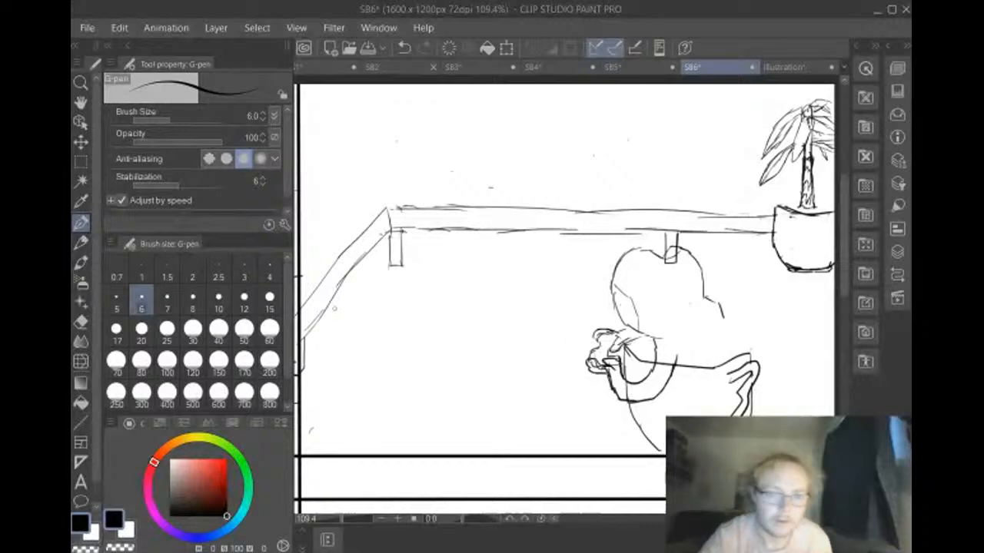
Touch up the lines inside the character's raised hand with the Hard eraser at size 15
left_click(81, 323)
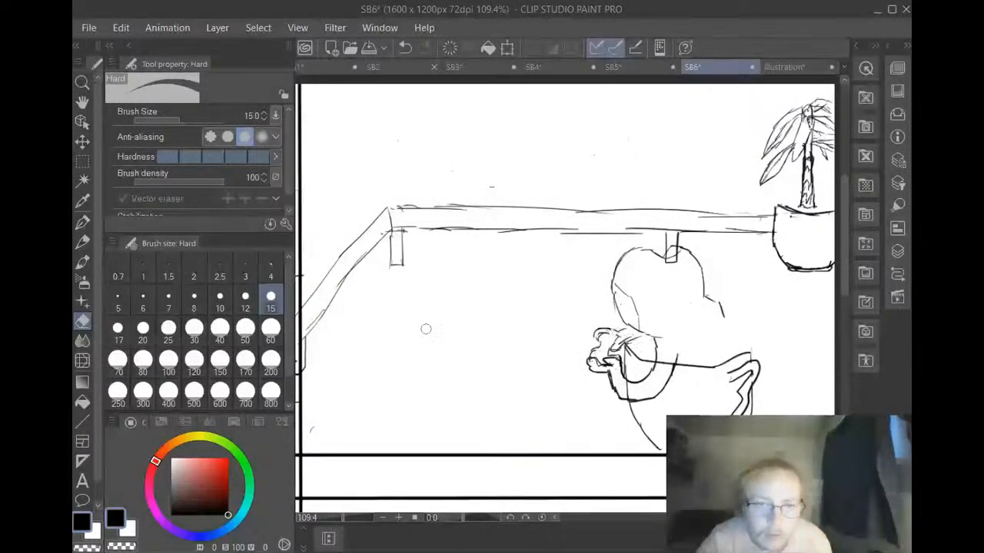
left_click(82, 225)
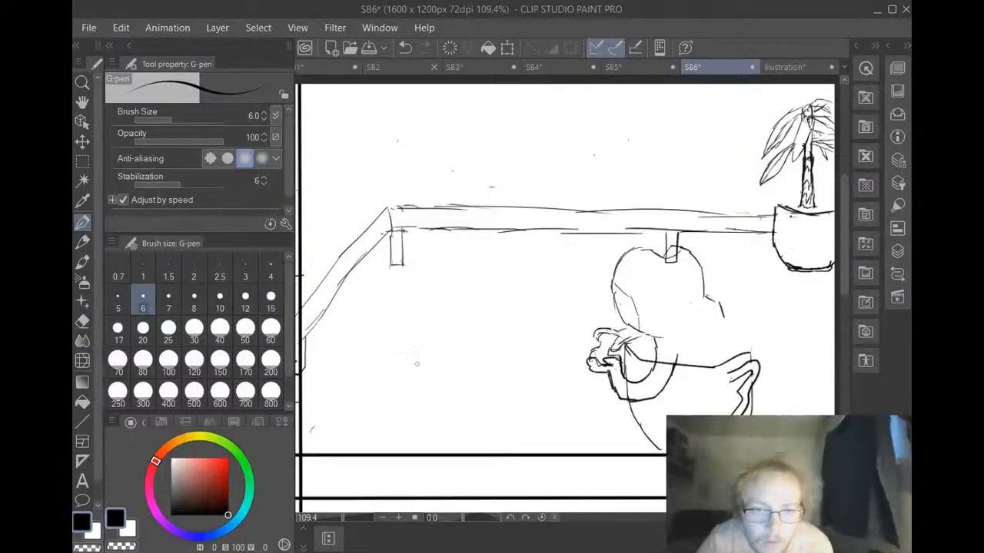
left_click(82, 321)
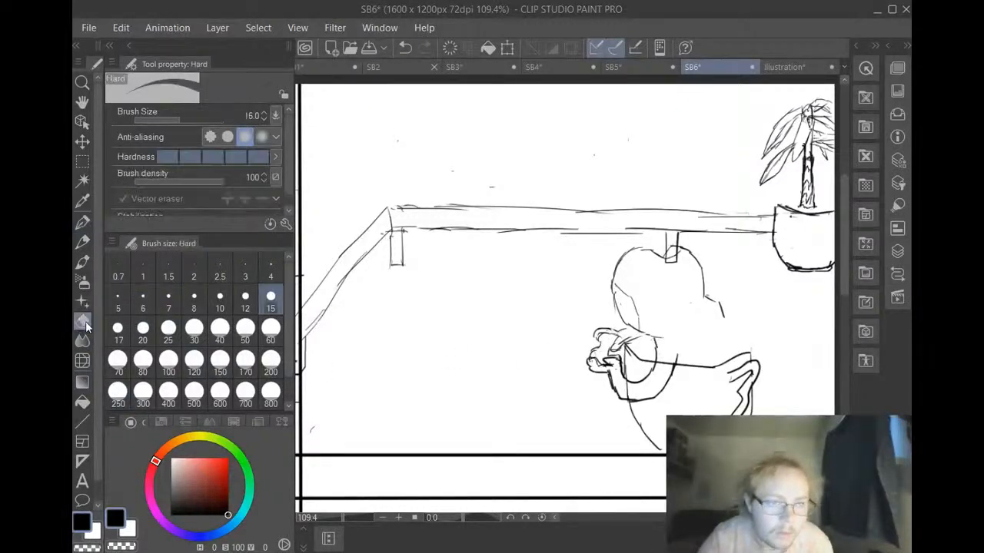
left_click_drag(607, 344, 615, 350)
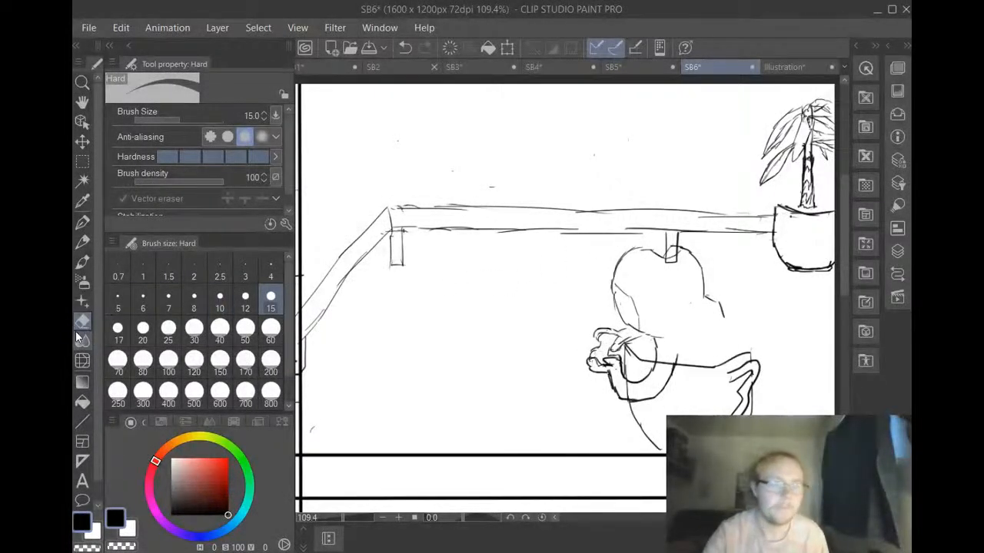
Extend the back of the head to the right shoulder with the G-pen, and erase the overlapping lines inside the bent arm and head
left_click(81, 224)
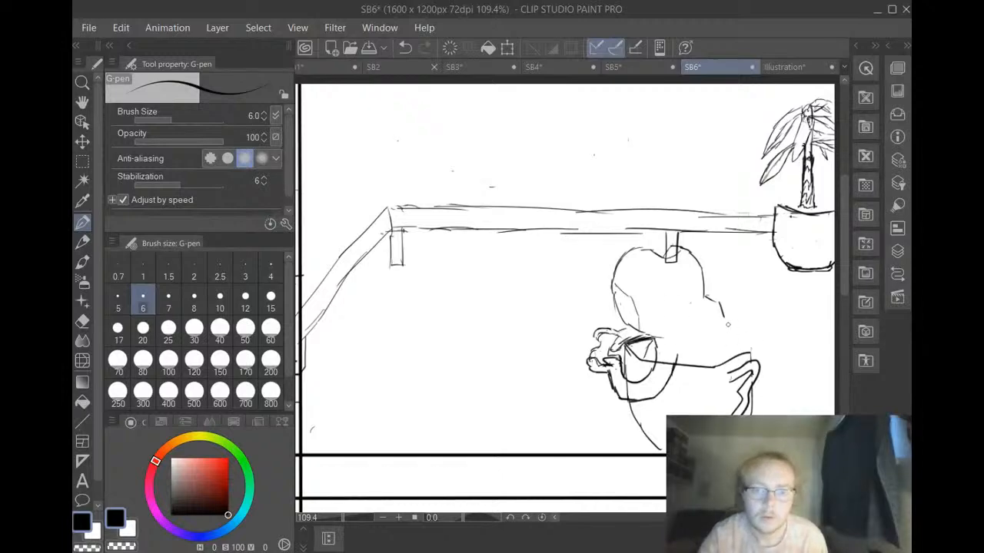
left_click_drag(725, 322, 731, 341)
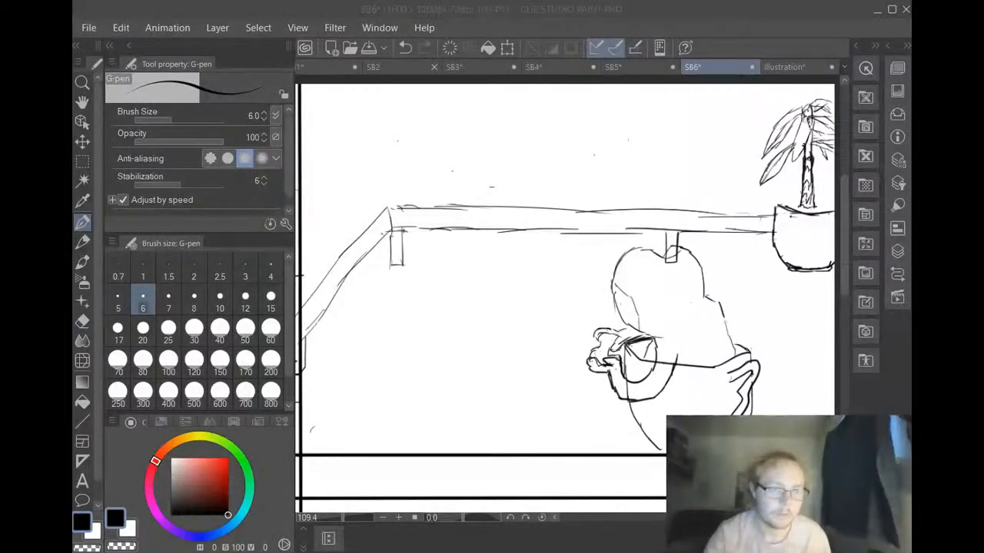
key("e")
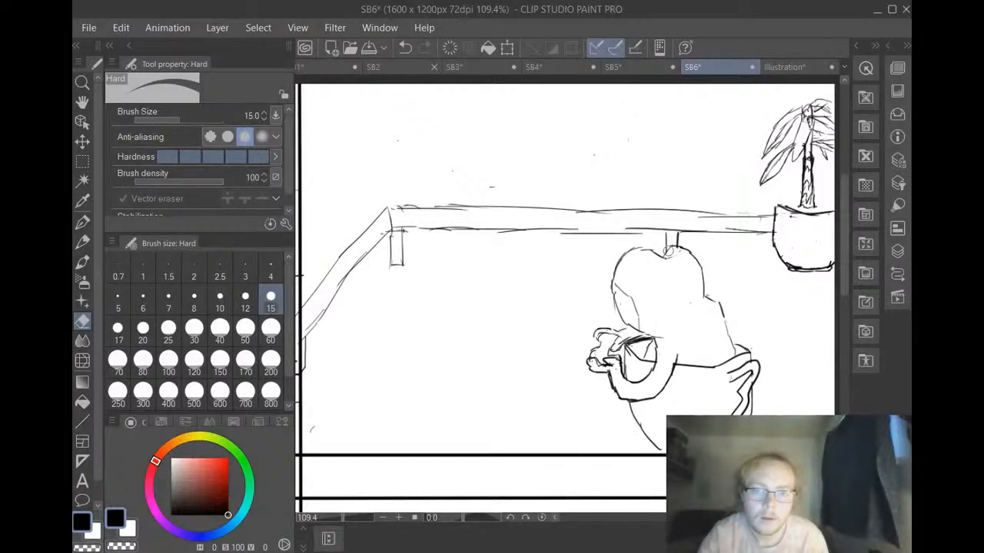
left_click(82, 222)
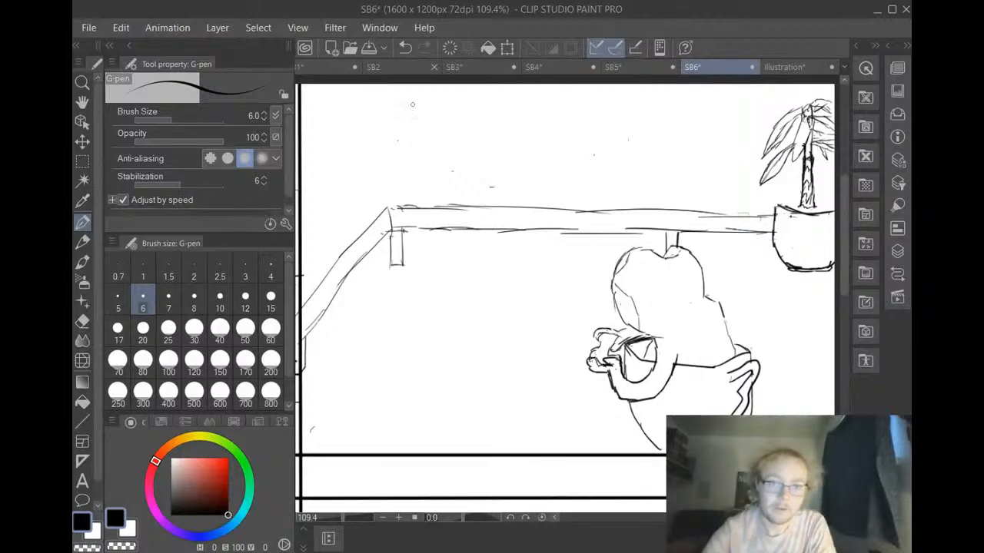
Review storyboard pages SB4, SB3 and SB2 and the house layout illustration, and return to page SB6
left_click(557, 68)
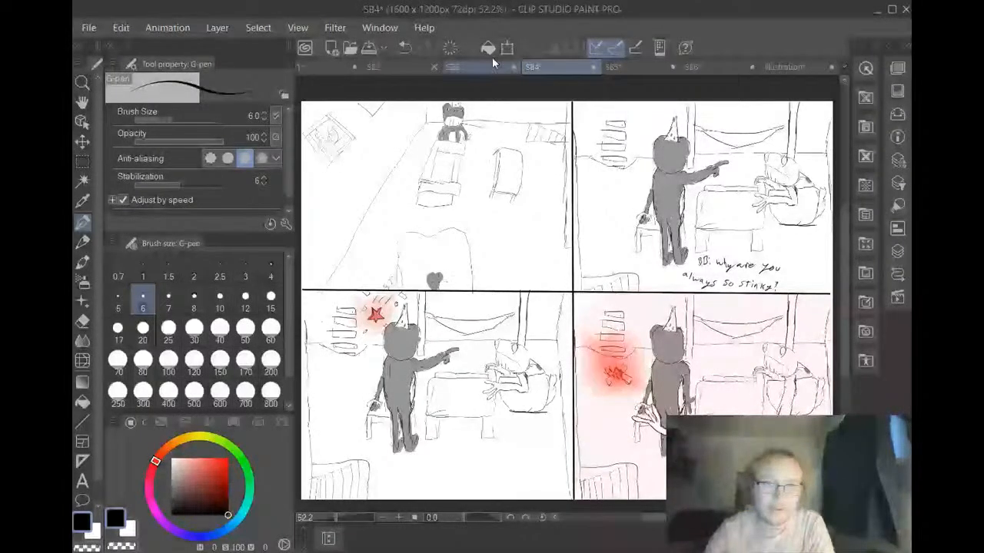
left_click(483, 64)
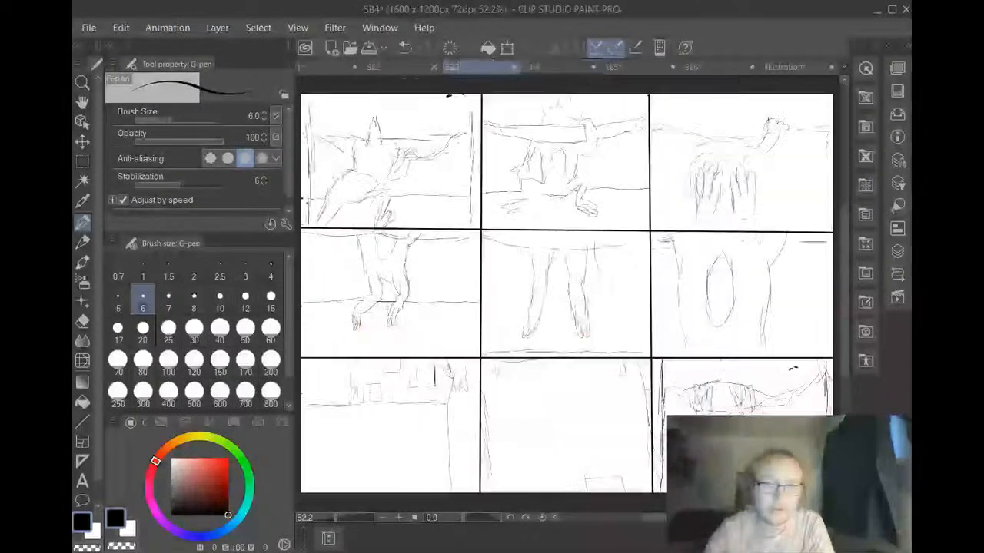
left_click(399, 67)
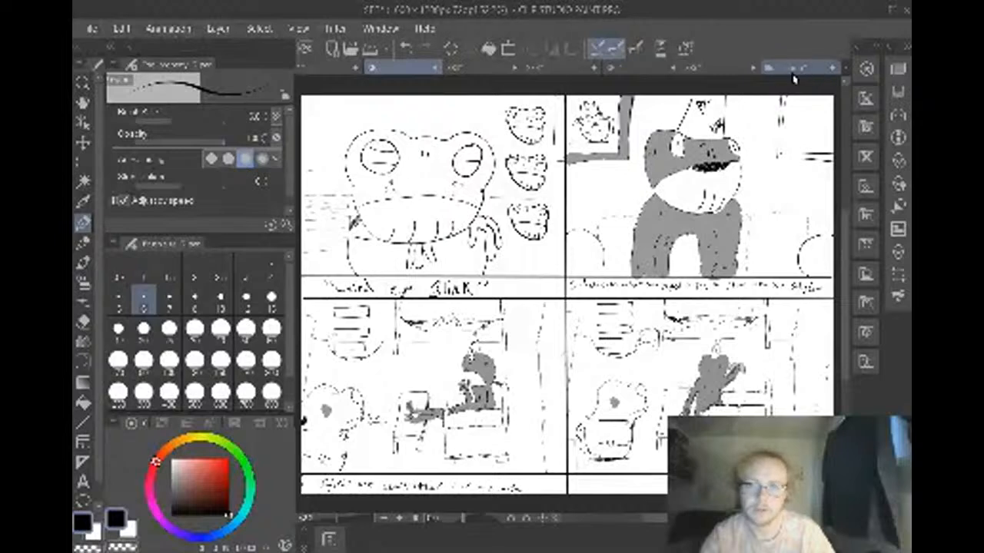
left_click(794, 69)
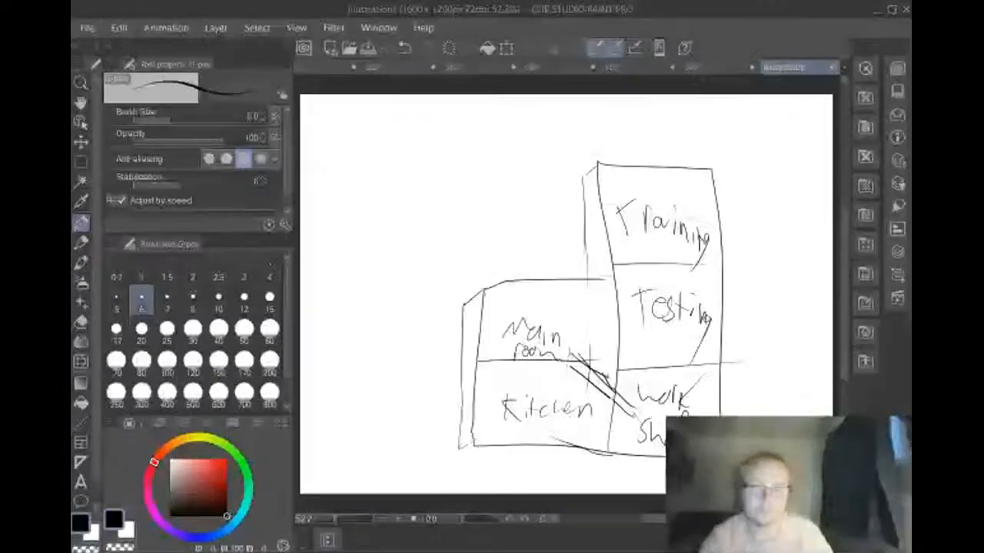
left_click(711, 68)
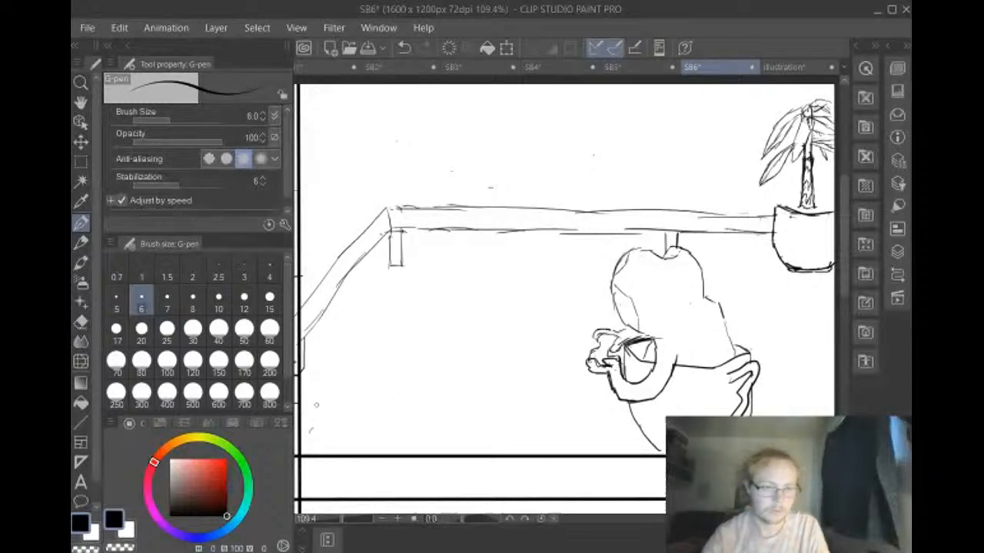
left_click(193, 329)
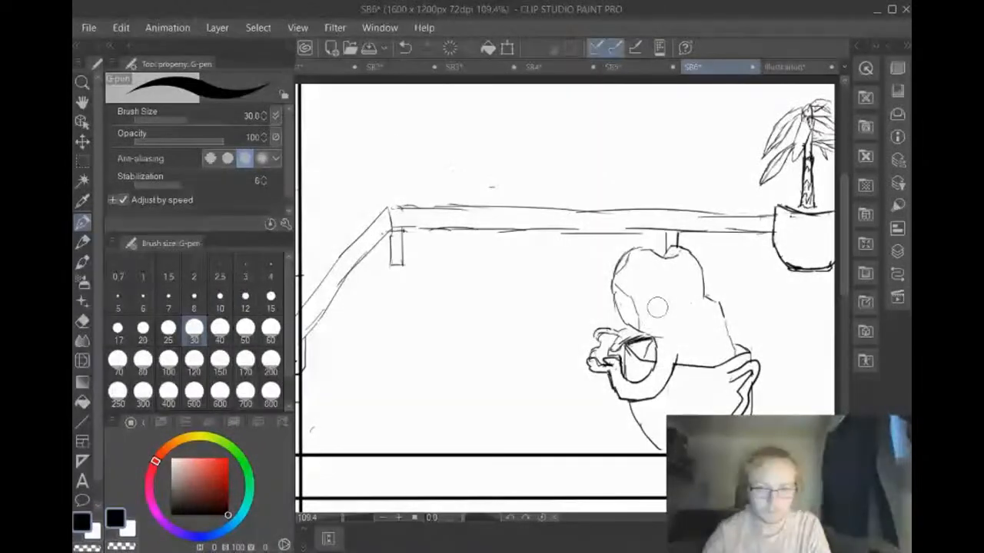
left_click(667, 296)
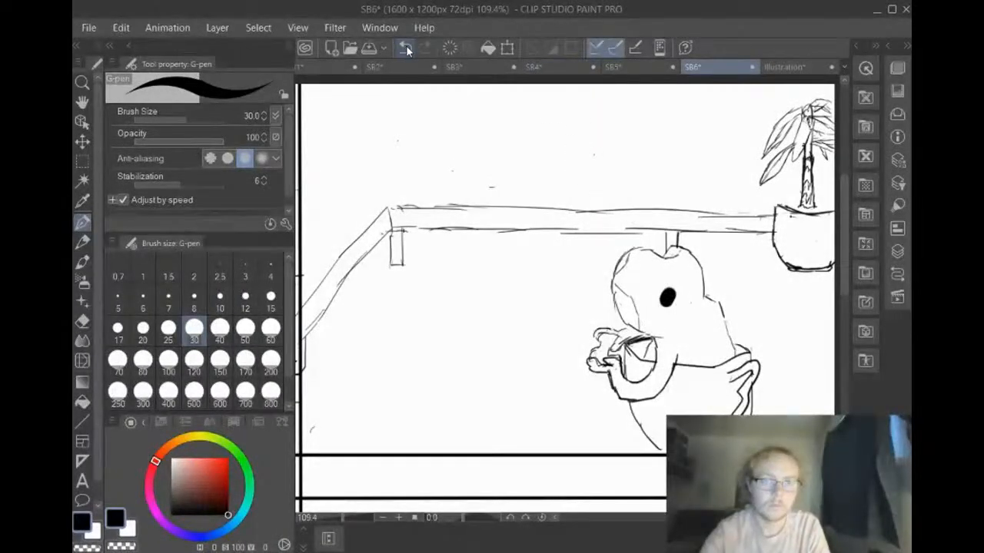
left_click(405, 47)
Paint a small grey spot on the back of the character's head with the G-pen at size 25 and opacity 41
left_click(168, 329)
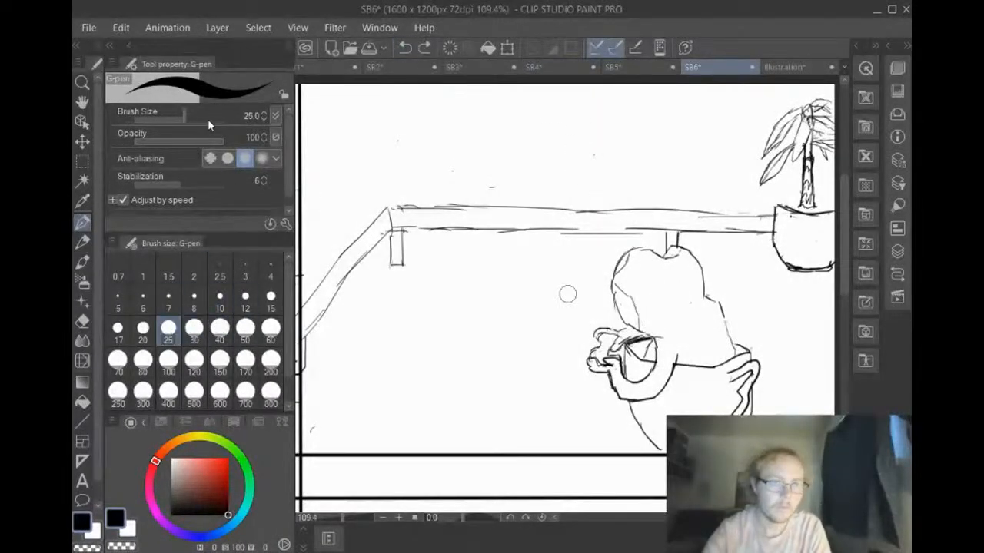
left_click_drag(176, 145, 171, 143)
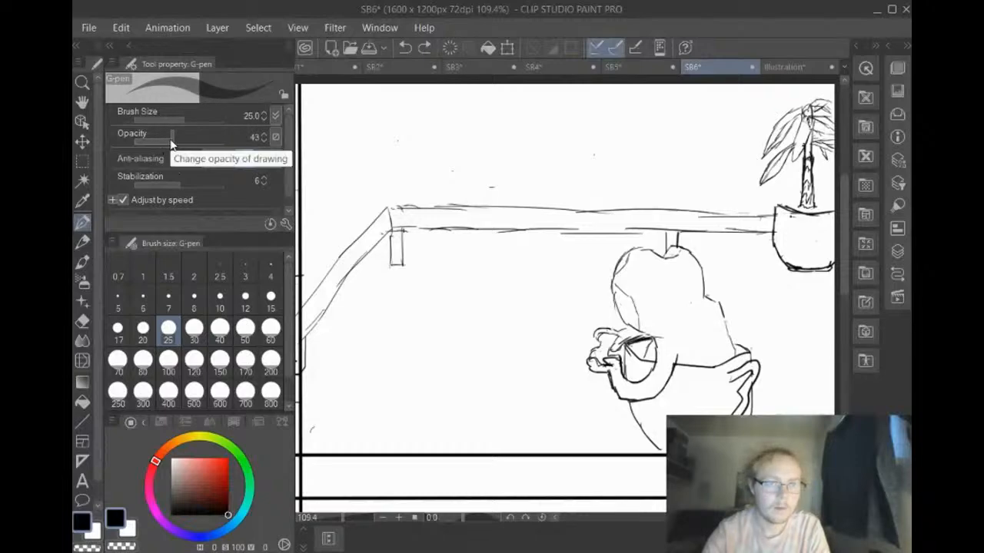
left_click(172, 141)
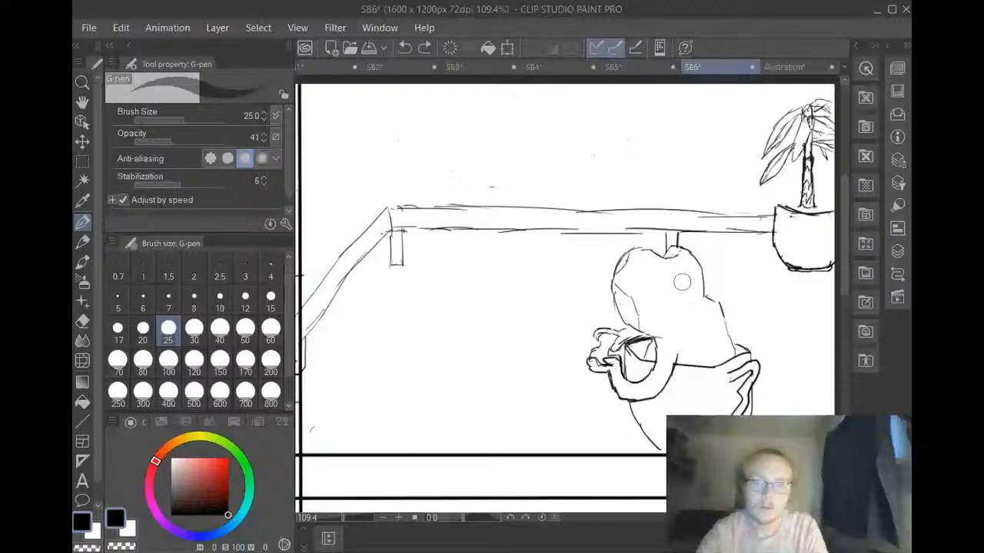
left_click_drag(682, 283, 678, 284)
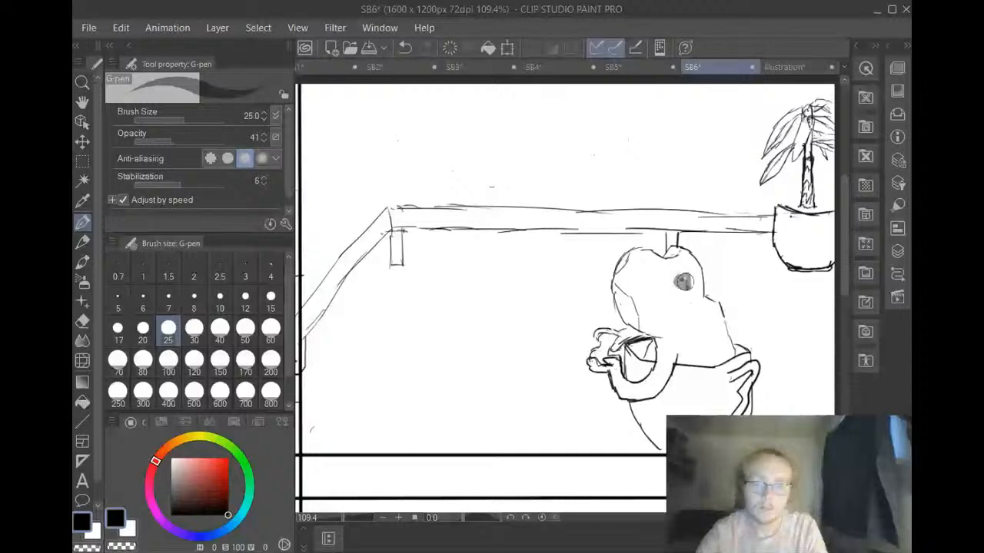
left_click(406, 47)
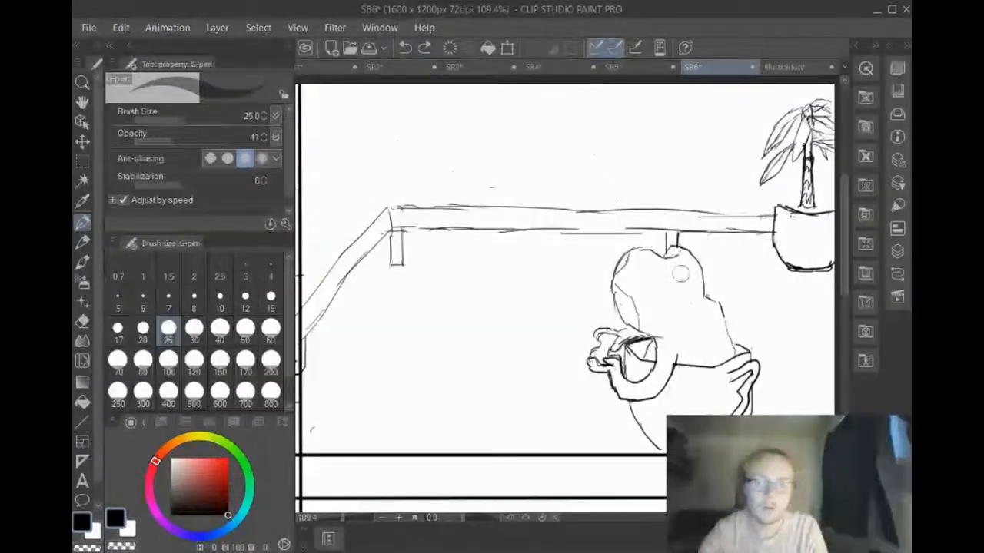
mouse_move(680, 274)
left_mouse_down()
mouse_move(691, 286)
mouse_move(684, 269)
mouse_move(682, 280)
left_mouse_up()
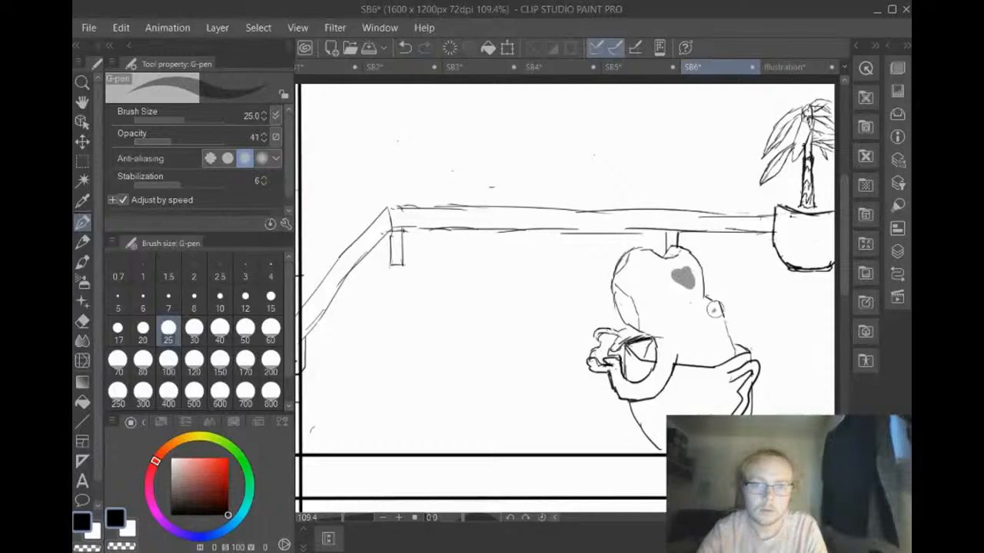
Paint a long grey patch along the character's outline between the head and the right shoulder
mouse_move(714, 310)
left_mouse_down()
mouse_move(703, 336)
mouse_move(730, 349)
left_mouse_up()
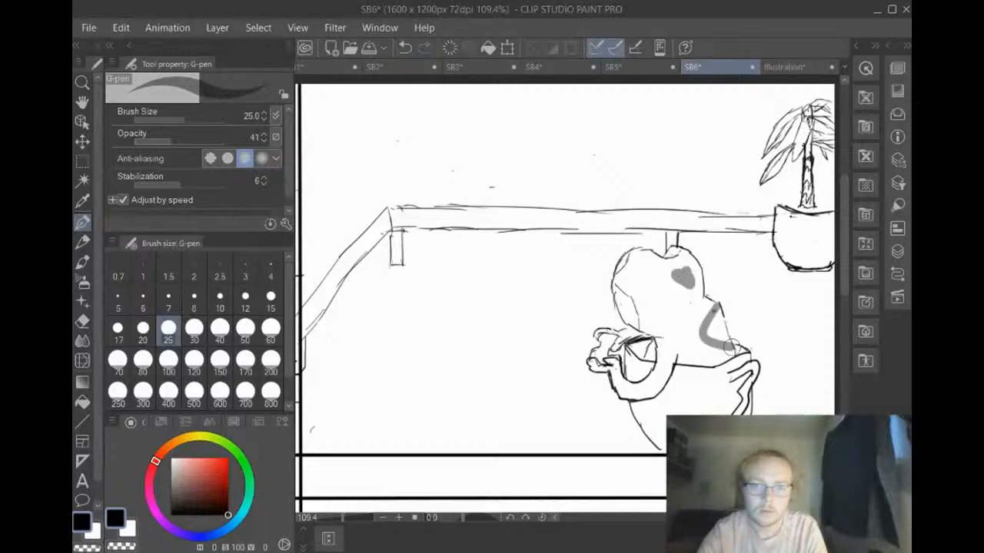
left_click(408, 49)
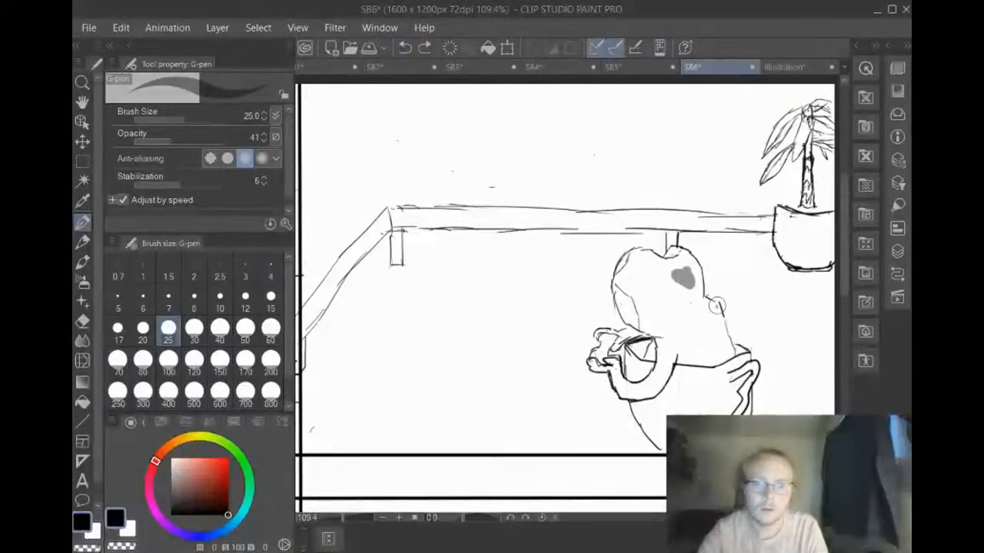
left_click_drag(716, 306, 728, 350)
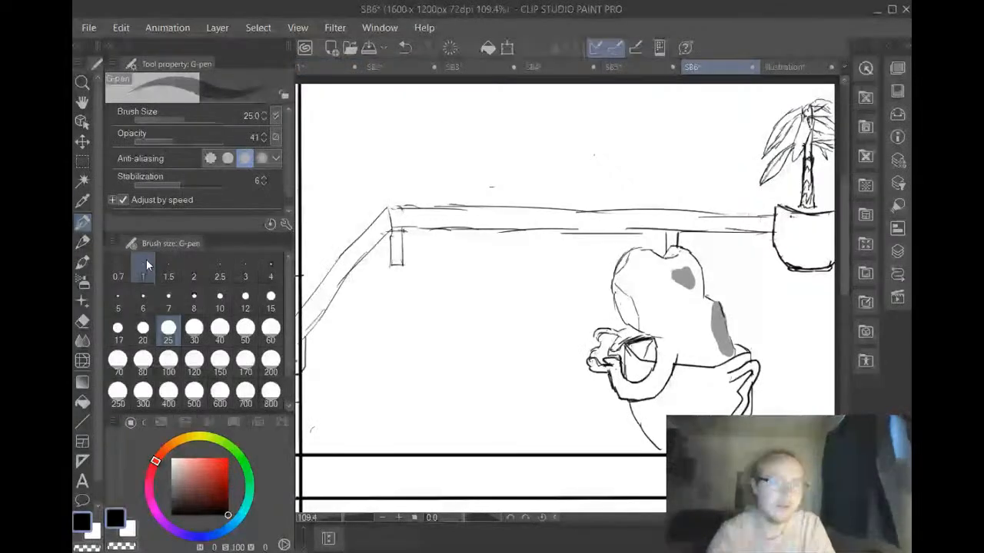
Draw two star-shaped flowers on stems in a small pot at the counter's corner with the G-pen at size 6 and opacity 100
left_click(152, 306)
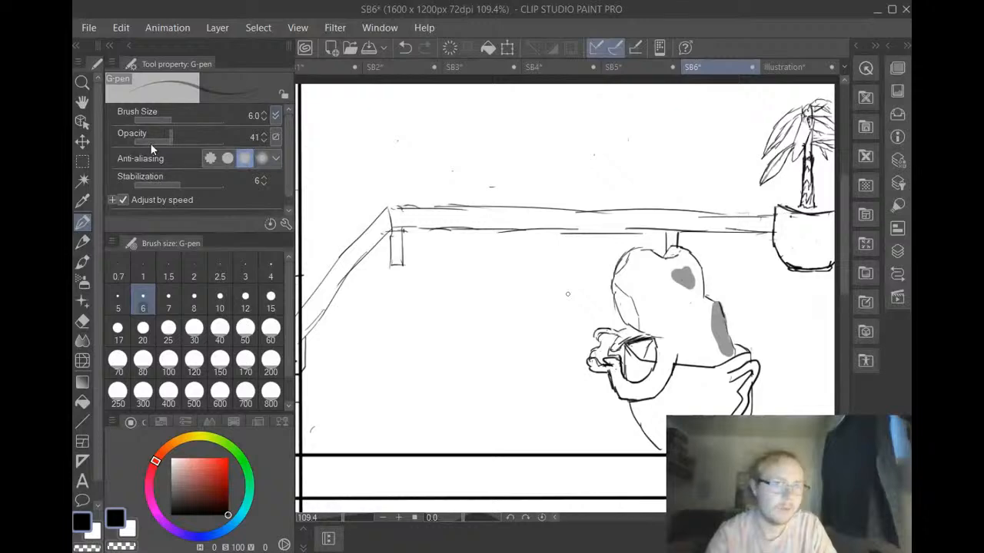
left_click_drag(164, 138, 224, 138)
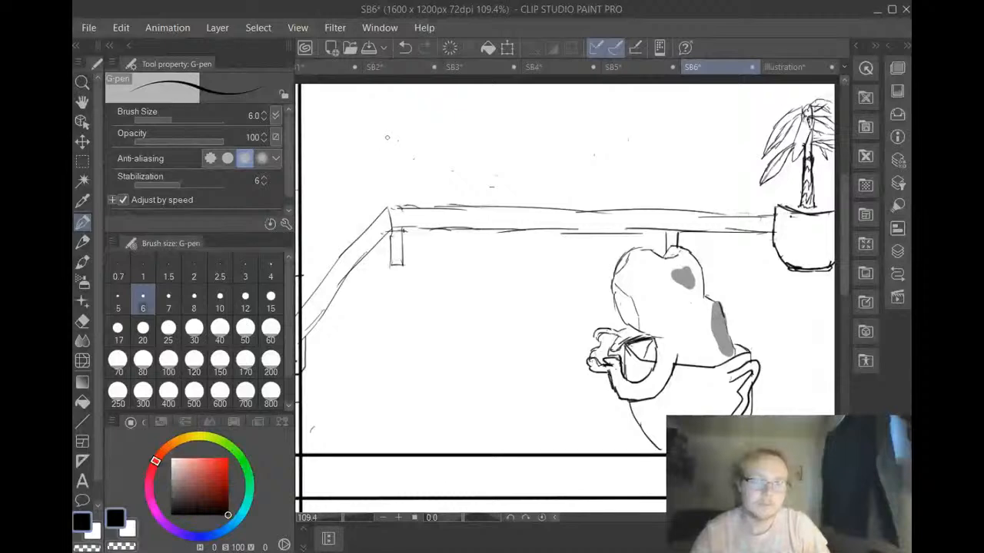
mouse_move(387, 138)
left_mouse_down()
mouse_move(414, 142)
mouse_move(387, 162)
mouse_move(376, 136)
mouse_move(408, 131)
mouse_move(403, 167)
left_mouse_up()
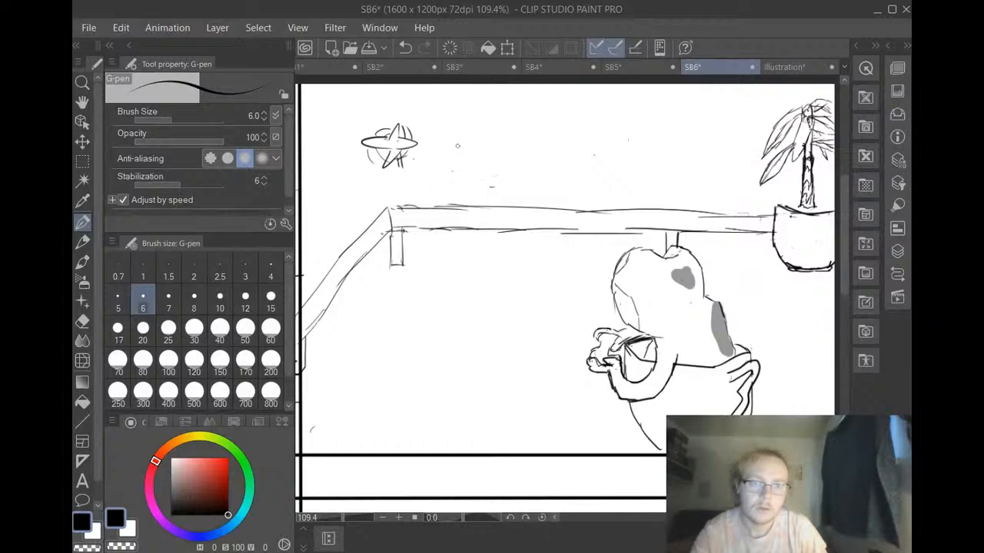
mouse_move(452, 155)
left_mouse_down()
mouse_move(461, 139)
mouse_move(438, 144)
mouse_move(449, 160)
mouse_move(439, 188)
mouse_move(454, 167)
mouse_move(464, 177)
mouse_move(459, 158)
left_mouse_up()
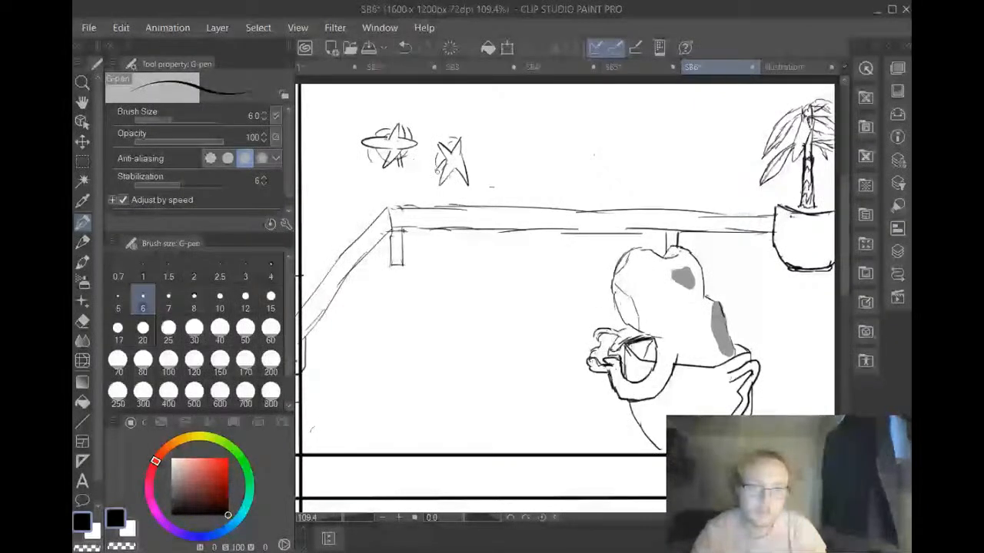
mouse_move(467, 154)
left_mouse_down()
mouse_move(472, 162)
mouse_move(438, 170)
mouse_move(434, 188)
mouse_move(398, 183)
mouse_move(415, 175)
mouse_move(439, 192)
mouse_move(397, 199)
mouse_move(428, 207)
mouse_move(428, 193)
mouse_move(402, 196)
left_mouse_up()
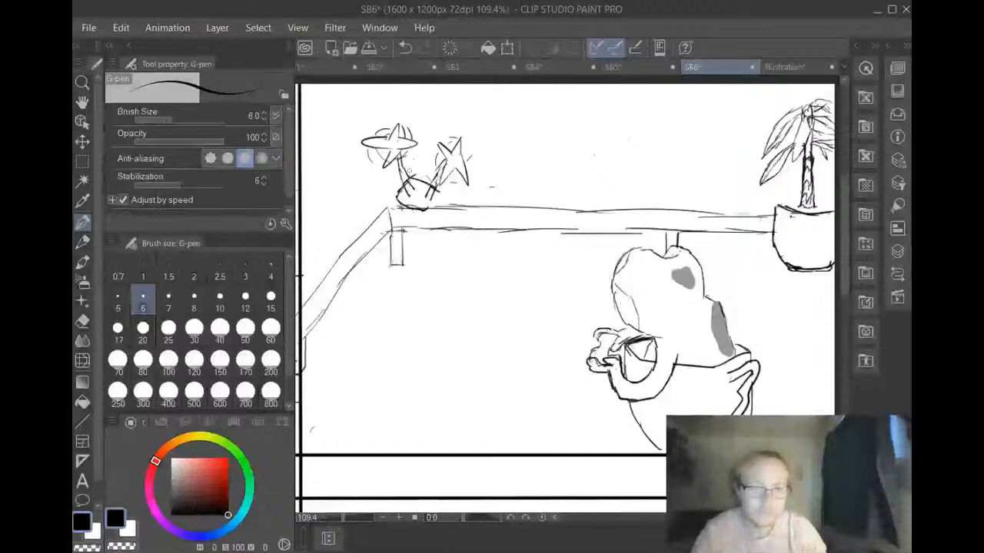
Rework the stem ends and outline of the small flower pot, giving it an angular base that overlaps the counter's edge
left_click(405, 49)
left_click(405, 48)
left_click(405, 49)
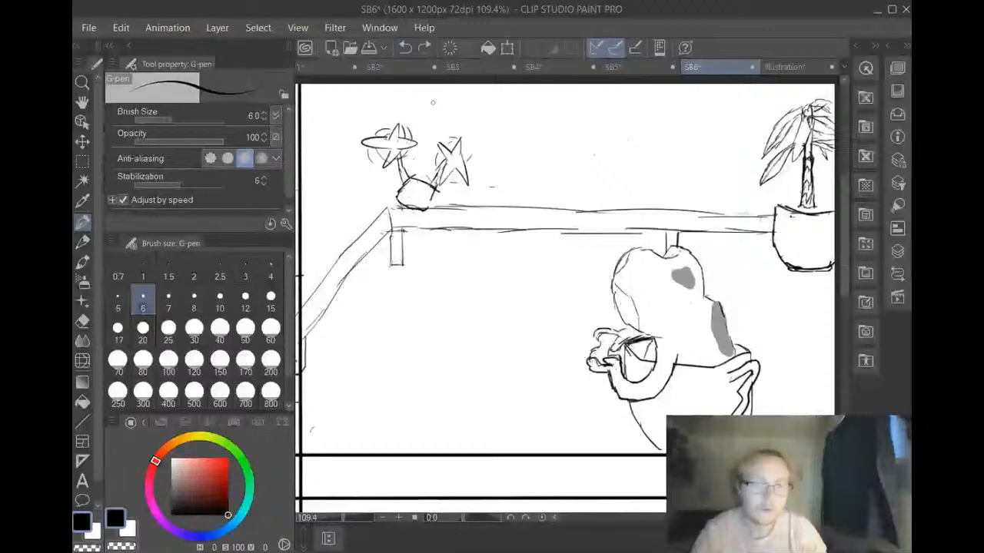
left_click(424, 49)
left_click(424, 48)
left_click(425, 49)
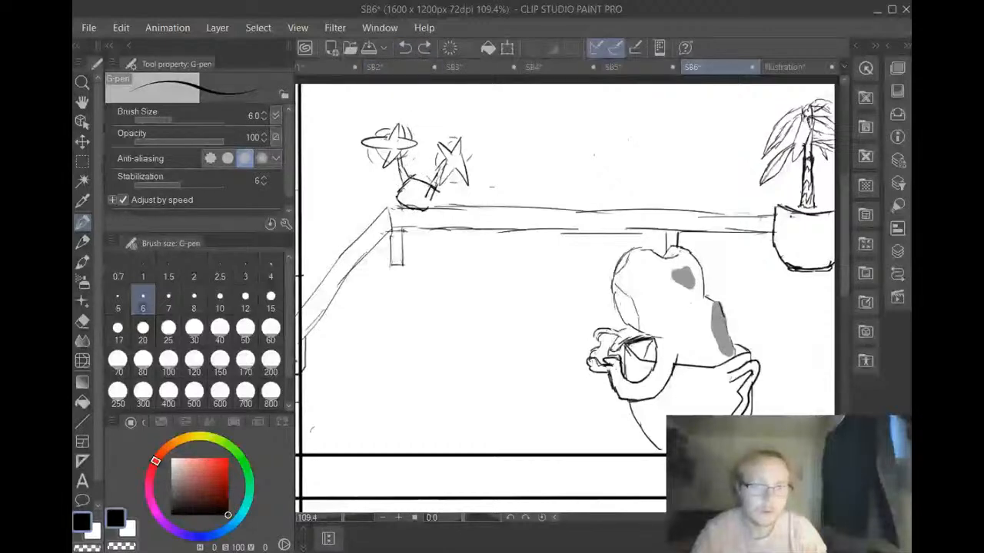
left_click(424, 48)
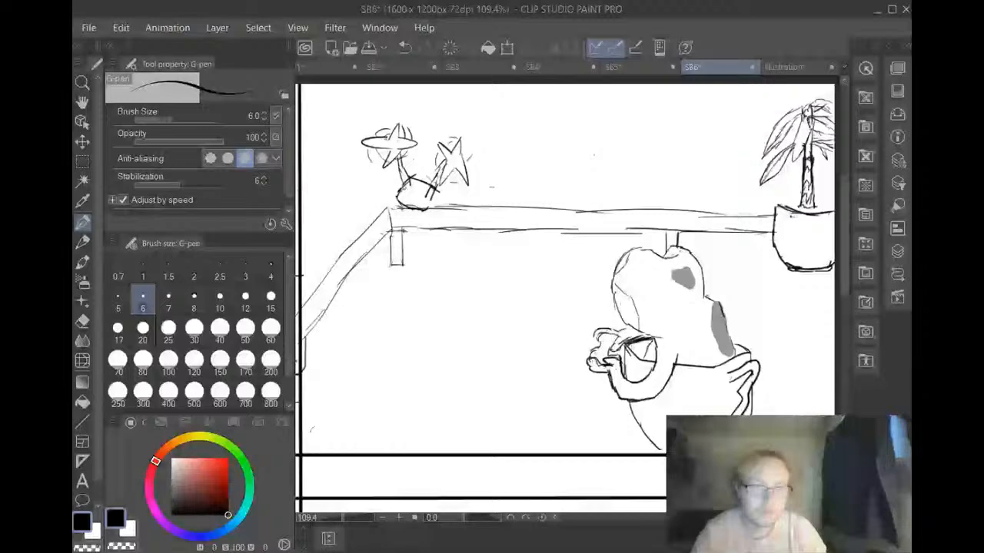
left_click_drag(404, 186, 408, 197)
mouse_move(435, 197)
left_mouse_down()
mouse_move(424, 209)
mouse_move(394, 201)
mouse_move(419, 224)
left_mouse_up()
left_click(405, 48)
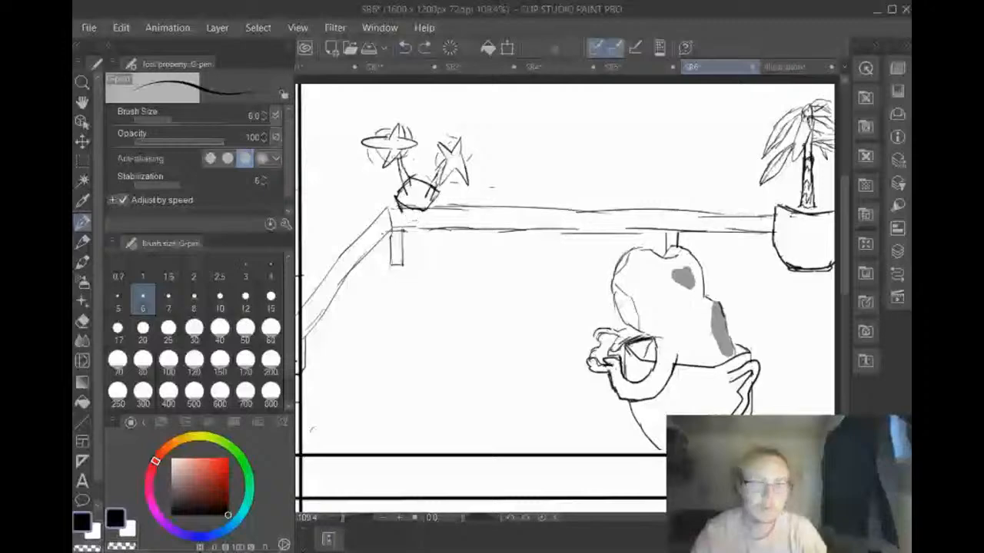
left_click(405, 48)
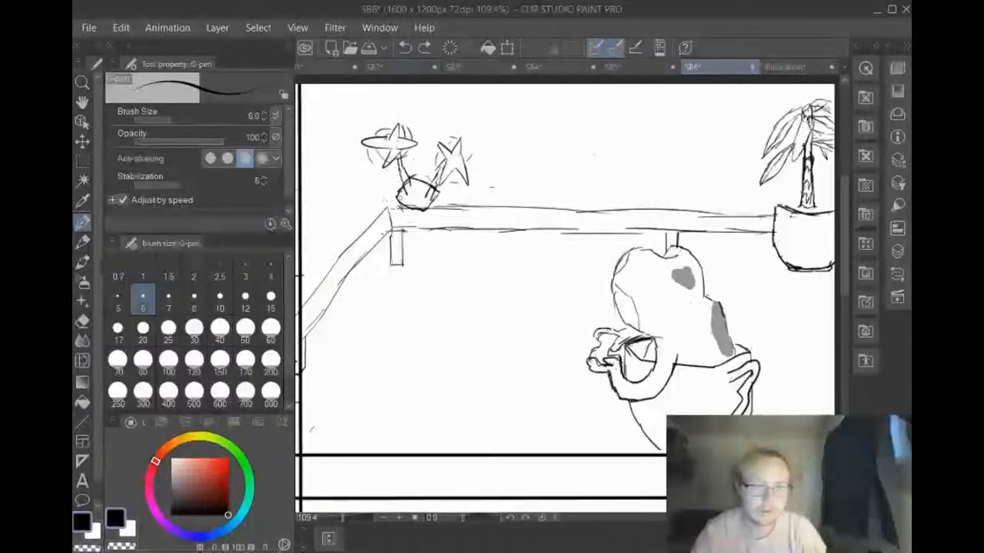
mouse_move(396, 200)
left_mouse_down()
mouse_move(427, 221)
mouse_move(443, 203)
left_mouse_up()
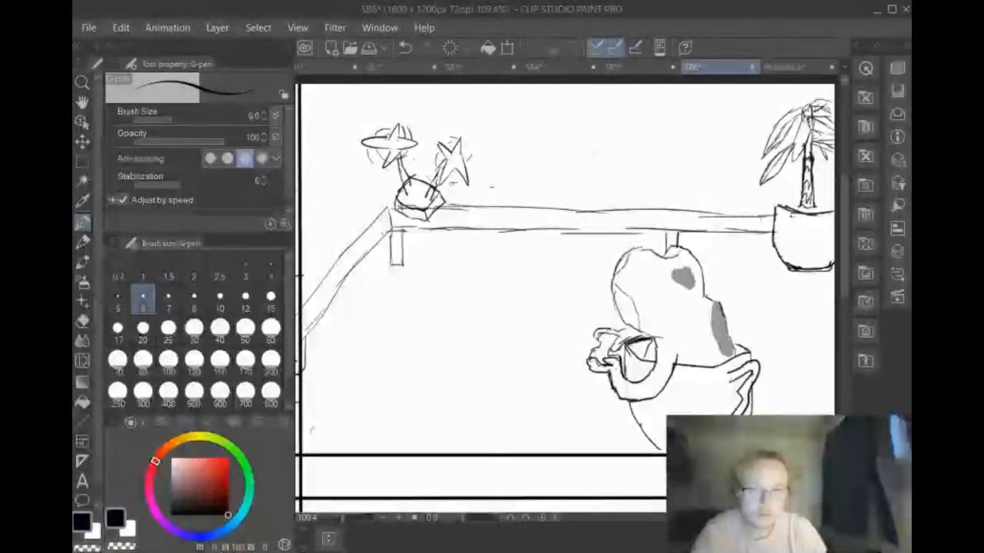
Clean up the flower pot's upper rim with the Hard eraser at size 15, and add curved G-pen accent strokes beside the right flower
left_click(82, 321)
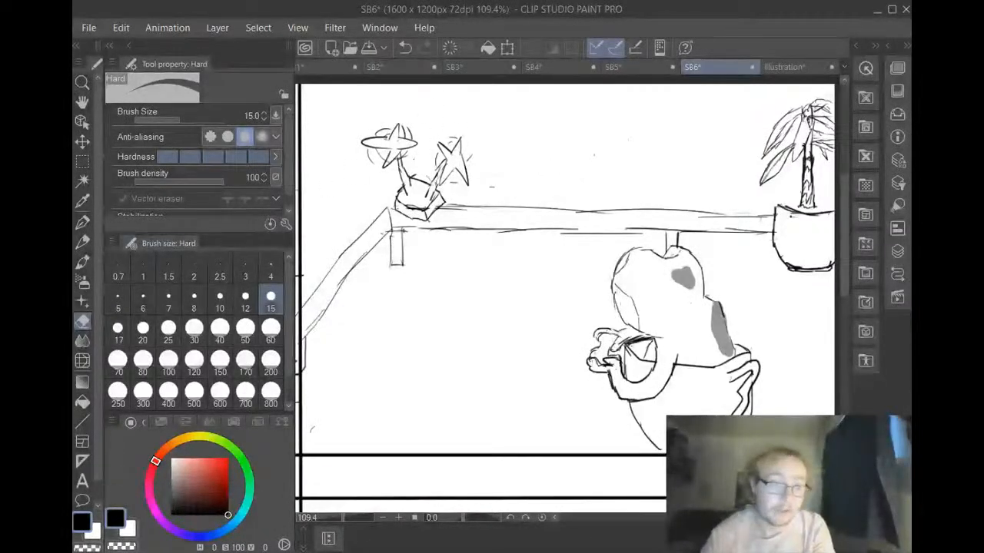
left_click(80, 223)
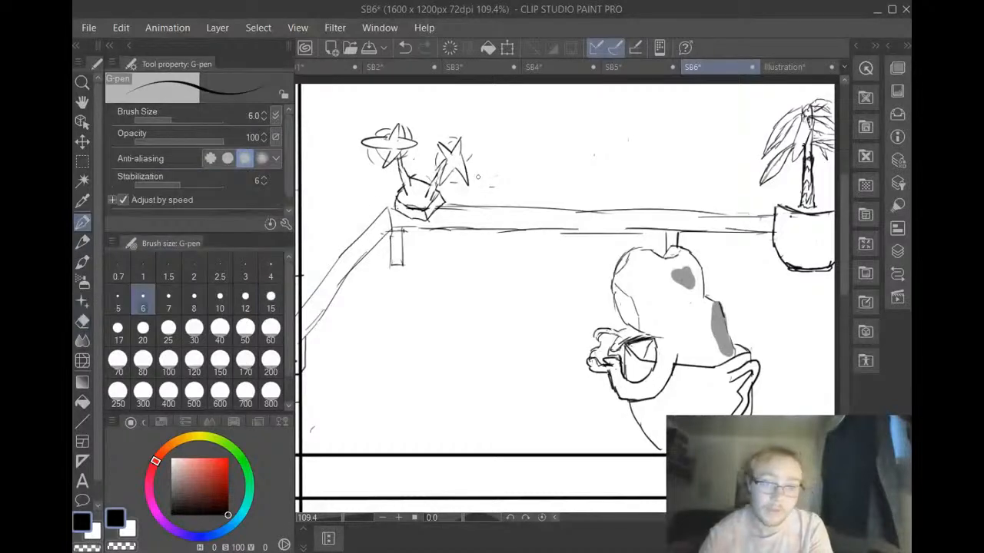
mouse_move(475, 168)
left_mouse_down()
mouse_move(471, 143)
mouse_move(471, 163)
left_mouse_up()
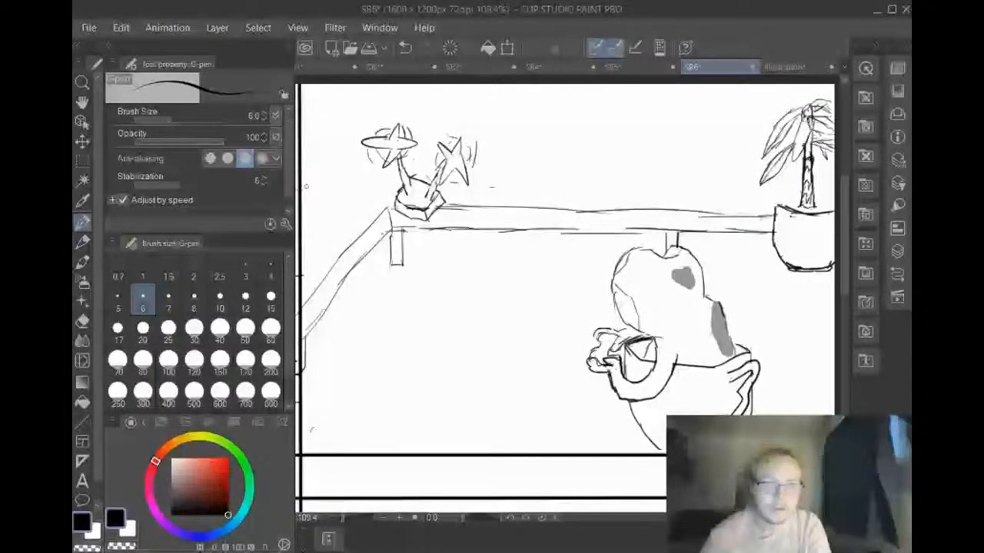
Draw a thin wall line above the flowers, bending at the corner and running to the palm, with a short line rising from the bend
mouse_move(305, 163)
left_mouse_down()
mouse_move(357, 116)
mouse_move(407, 103)
mouse_move(561, 108)
left_mouse_up()
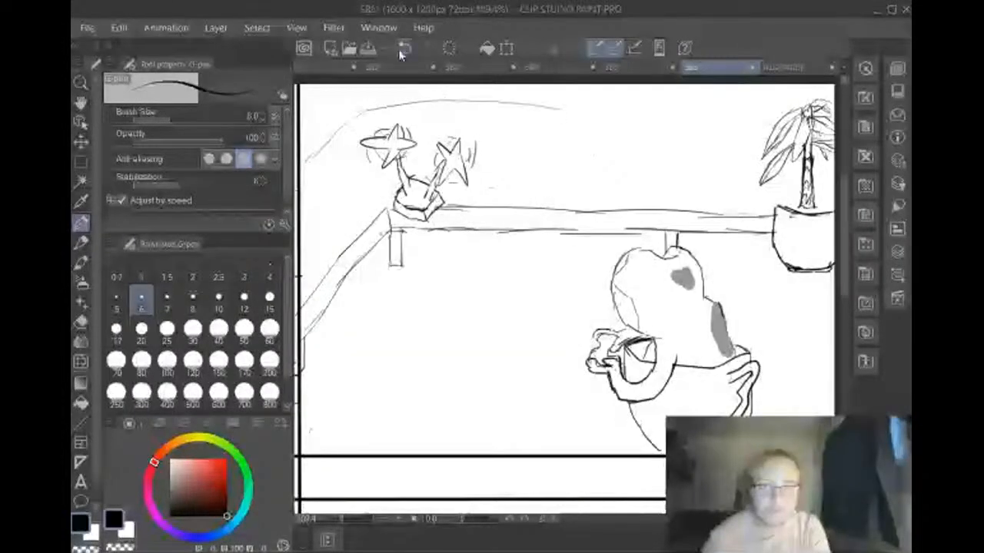
left_click(400, 52)
left_click(400, 52)
mouse_move(350, 117)
left_mouse_down()
mouse_move(465, 104)
mouse_move(423, 115)
mouse_move(772, 132)
left_mouse_up()
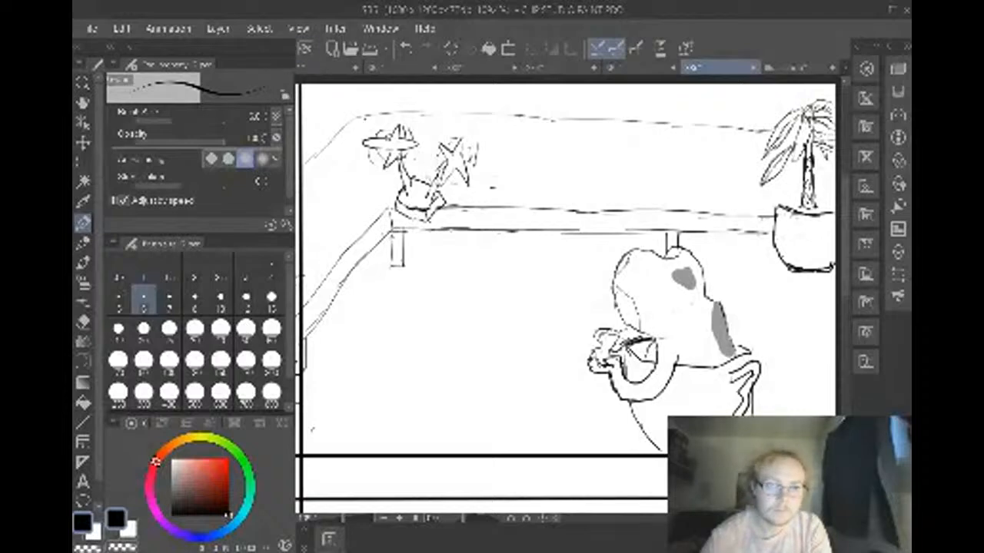
left_click_drag(361, 117, 352, 91)
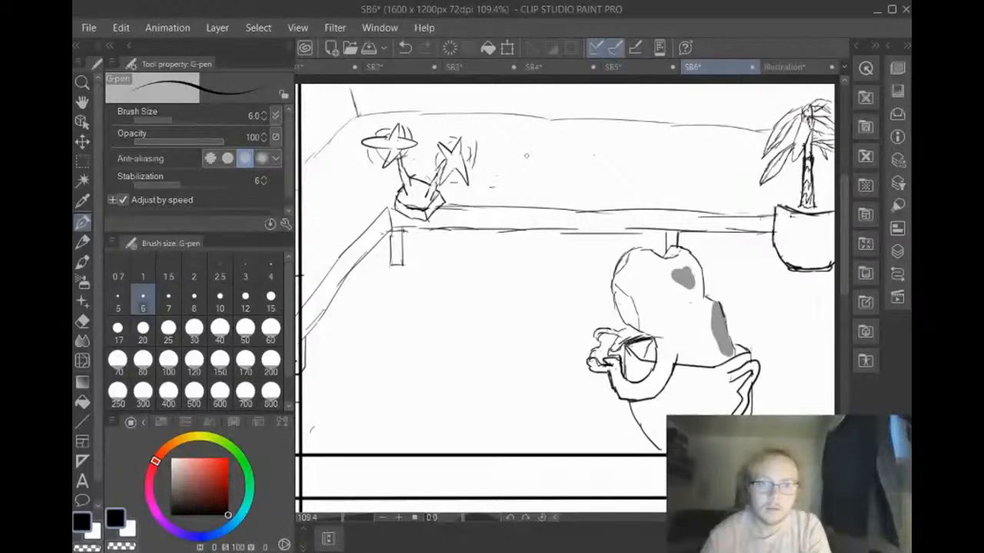
Draw a row of three small hearts beneath an arched line on the back wall between the flowers and the palm
left_click_drag(542, 154, 533, 160)
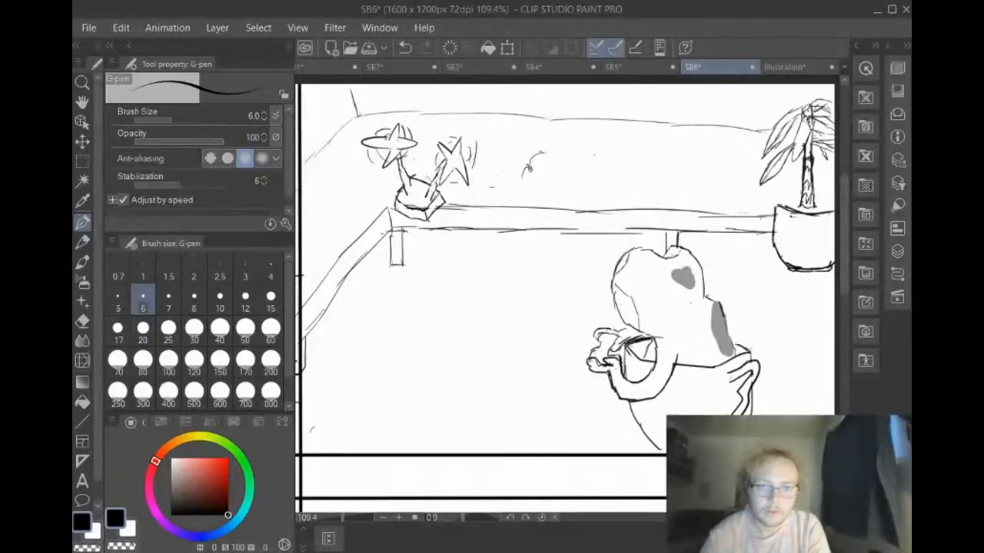
mouse_move(536, 153)
left_mouse_down()
mouse_move(529, 178)
mouse_move(544, 163)
left_mouse_up()
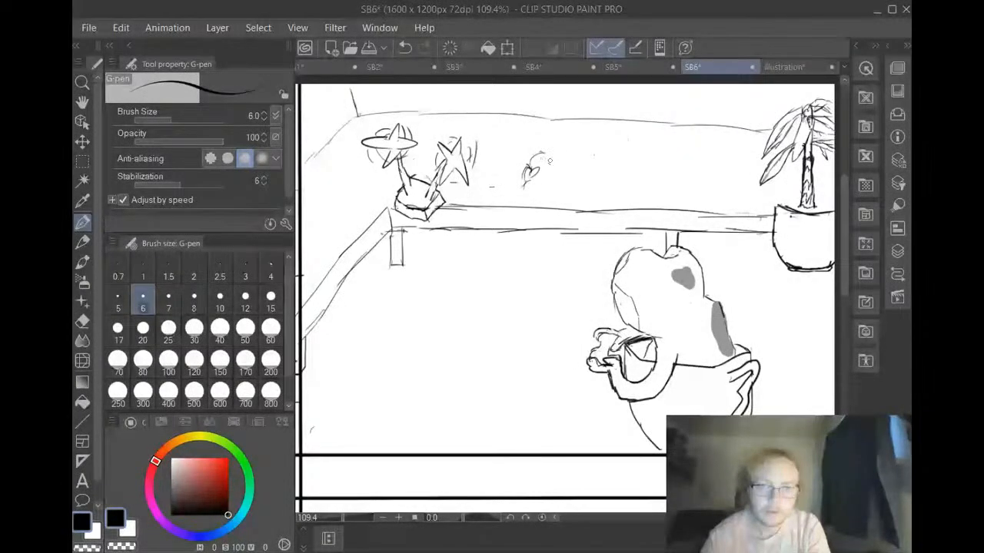
mouse_move(547, 178)
left_mouse_down()
mouse_move(555, 166)
mouse_move(553, 179)
left_mouse_up()
mouse_move(555, 177)
left_mouse_down()
mouse_move(555, 187)
mouse_move(553, 165)
mouse_move(566, 158)
mouse_move(578, 162)
mouse_move(578, 177)
left_mouse_up()
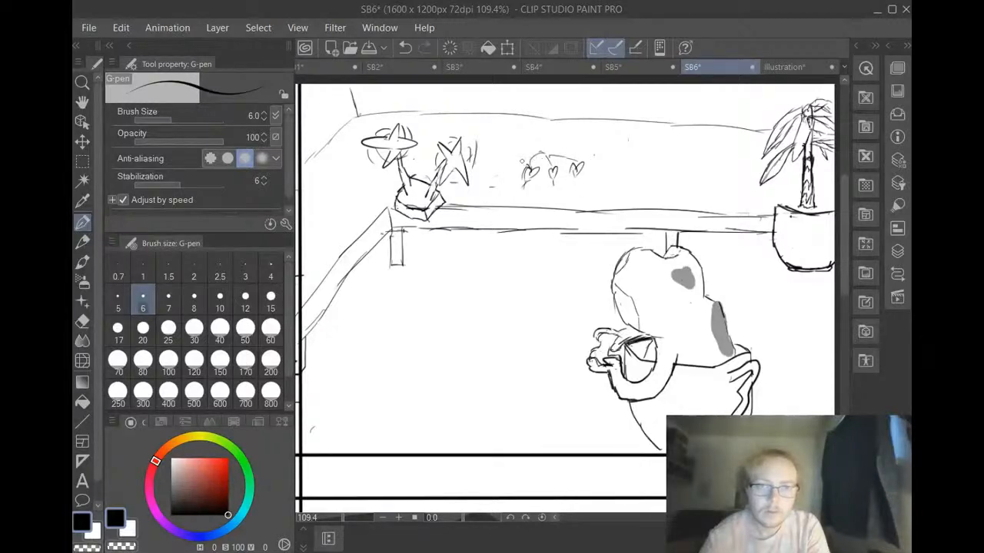
Add pointed strokes at both ends of the arched line around the three hearts
mouse_move(525, 168)
left_mouse_down()
mouse_move(517, 161)
mouse_move(577, 166)
left_mouse_up()
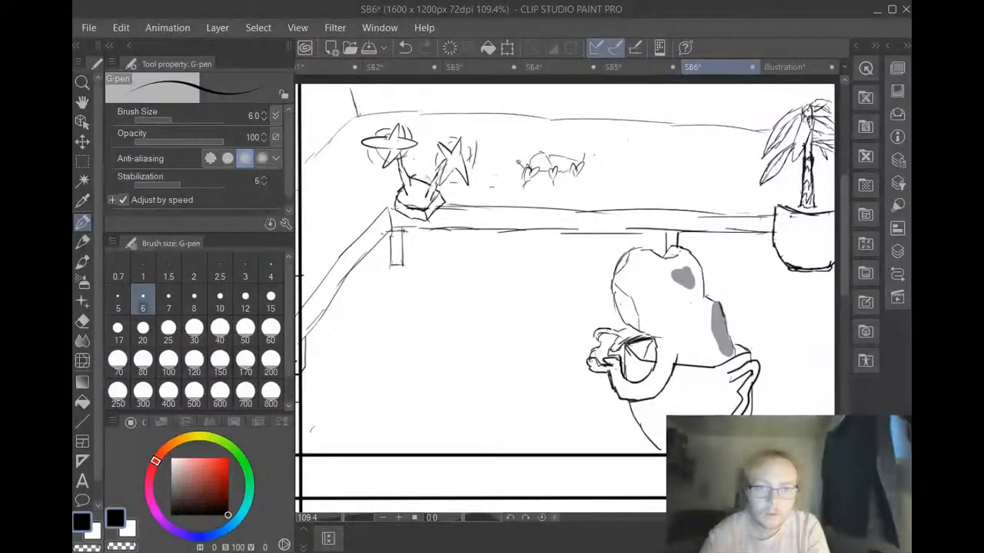
mouse_move(517, 163)
left_mouse_down()
mouse_move(519, 153)
mouse_move(532, 158)
left_mouse_up()
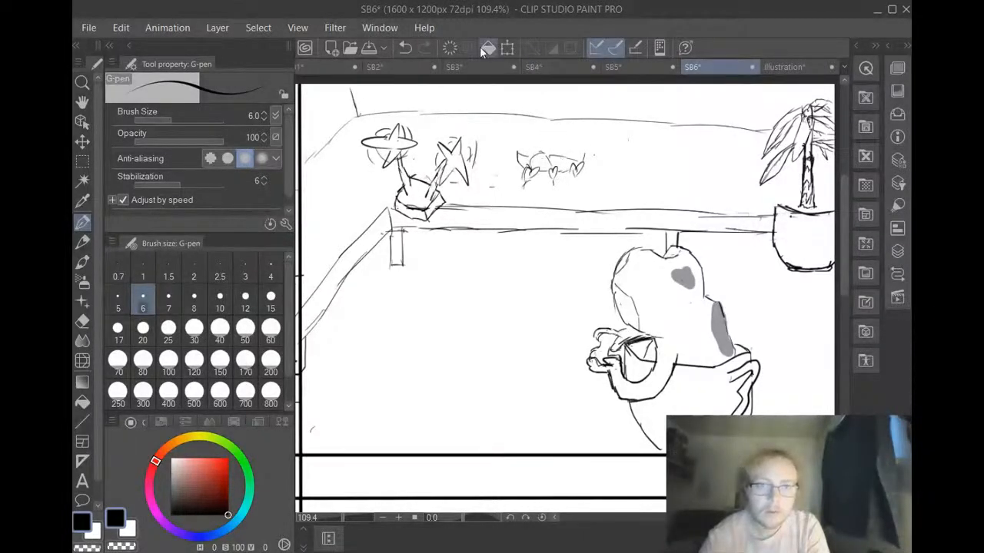
left_click(403, 45)
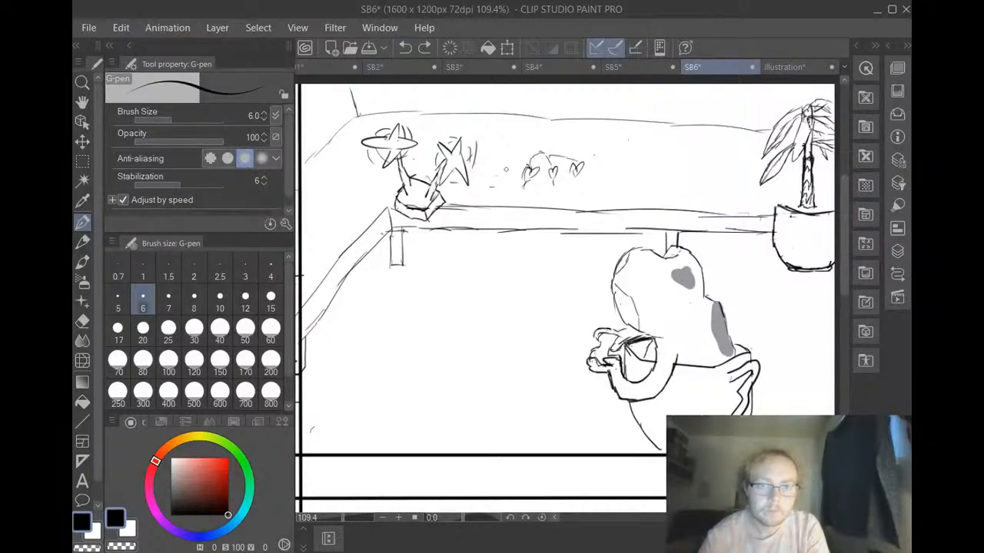
mouse_move(515, 153)
left_mouse_down()
mouse_move(583, 156)
mouse_move(555, 183)
mouse_move(581, 177)
mouse_move(582, 156)
mouse_move(531, 161)
left_mouse_up()
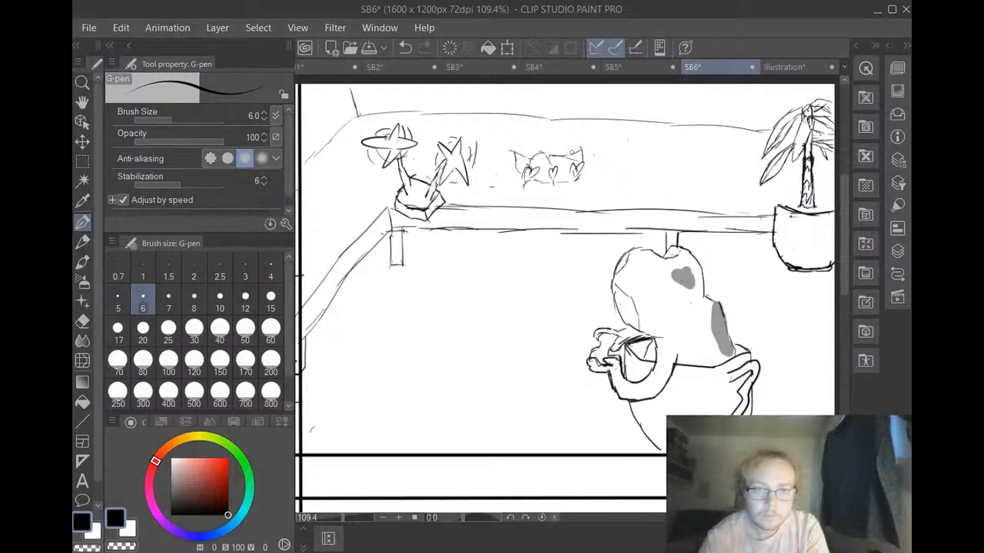
Draw a dense clump of leafy scribbles over and around the three hearts on the back wall, forming a trailing plant
mouse_move(536, 156)
left_mouse_down()
mouse_move(504, 171)
mouse_move(540, 148)
mouse_move(580, 155)
mouse_move(525, 151)
mouse_move(544, 142)
mouse_move(550, 149)
mouse_move(516, 153)
mouse_move(562, 155)
mouse_move(553, 141)
left_mouse_up()
left_click_drag(552, 142, 580, 141)
mouse_move(574, 141)
left_mouse_down()
mouse_move(585, 159)
mouse_move(559, 169)
mouse_move(534, 164)
mouse_move(539, 158)
left_mouse_up()
mouse_move(535, 152)
left_mouse_down()
mouse_move(542, 158)
mouse_move(519, 173)
left_mouse_up()
left_click_drag(538, 160, 548, 162)
mouse_move(569, 148)
left_mouse_down()
mouse_move(554, 160)
mouse_move(579, 157)
mouse_move(589, 169)
left_mouse_up()
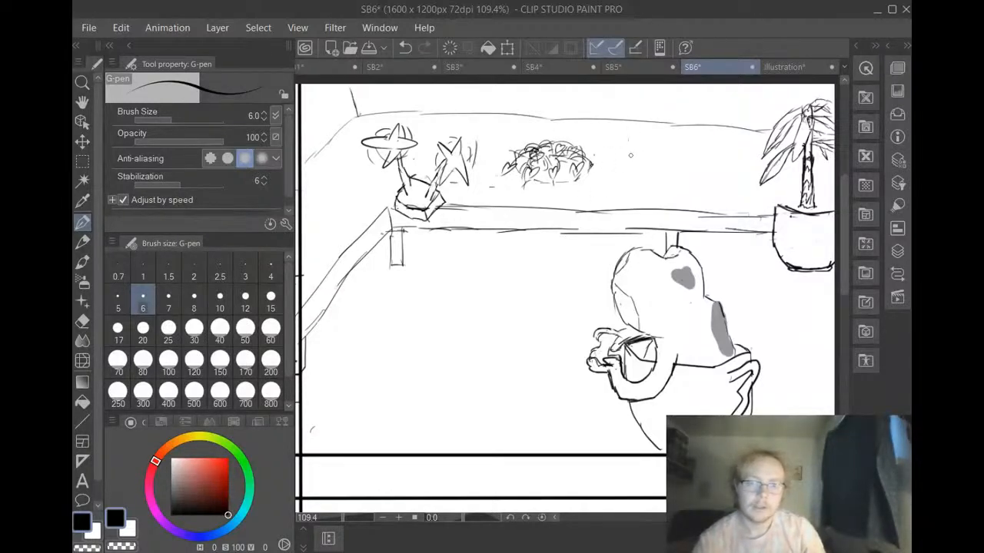
Draw two small potted plants on the back wall near the palm and a bowl-shaped plant on the side wall
mouse_move(631, 152)
left_mouse_down()
mouse_move(631, 171)
mouse_move(648, 172)
mouse_move(639, 143)
mouse_move(642, 160)
mouse_move(663, 170)
mouse_move(674, 171)
mouse_move(666, 139)
mouse_move(674, 155)
left_mouse_up()
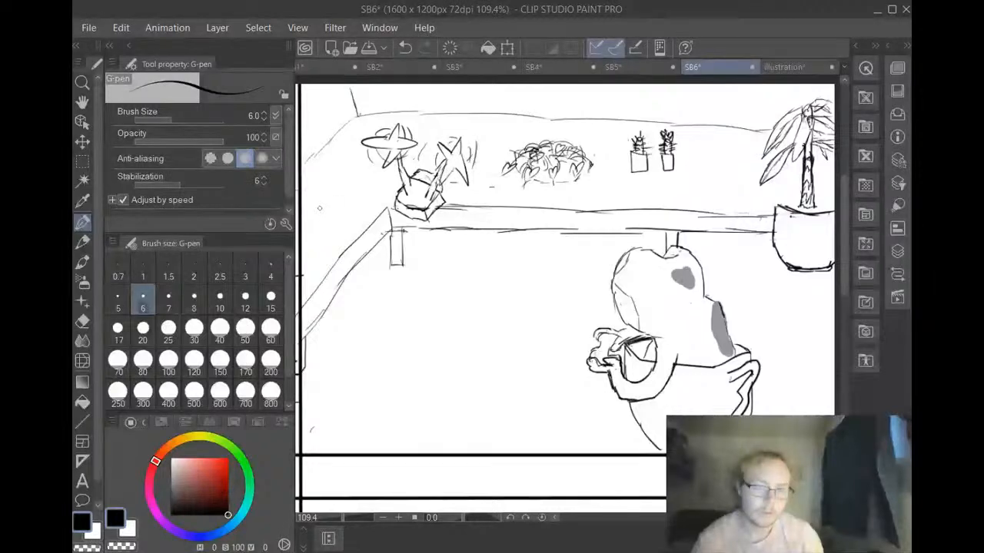
mouse_move(321, 206)
left_mouse_down()
mouse_move(329, 215)
mouse_move(352, 202)
mouse_move(353, 184)
mouse_move(329, 203)
mouse_move(348, 189)
mouse_move(318, 194)
mouse_move(318, 183)
mouse_move(339, 191)
mouse_move(343, 163)
left_mouse_up()
mouse_move(344, 163)
left_mouse_down()
mouse_move(352, 179)
mouse_move(336, 166)
left_mouse_up()
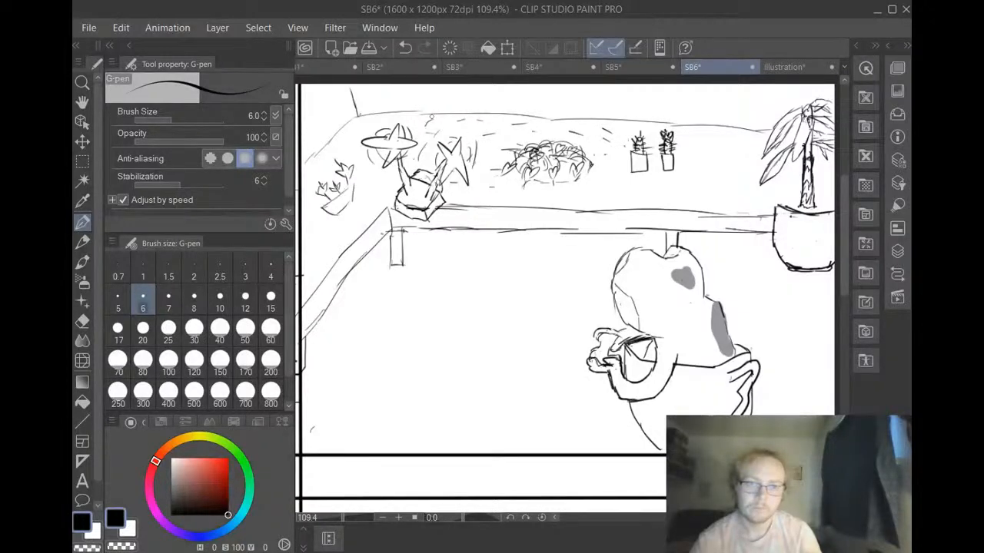
Scatter short dash strokes over the back wall and ceiling around the plants, and add one tiny mark on the floor
left_click_drag(441, 107, 447, 103)
left_click_drag(460, 97, 494, 91)
left_click_drag(515, 91, 499, 112)
mouse_move(515, 108)
left_mouse_down()
mouse_move(524, 108)
mouse_move(524, 123)
left_mouse_up()
mouse_move(532, 103)
left_mouse_down()
mouse_move(557, 109)
mouse_move(577, 95)
left_mouse_up()
left_click_drag(596, 103, 607, 107)
left_click_drag(491, 158, 504, 152)
left_click_drag(525, 132, 538, 128)
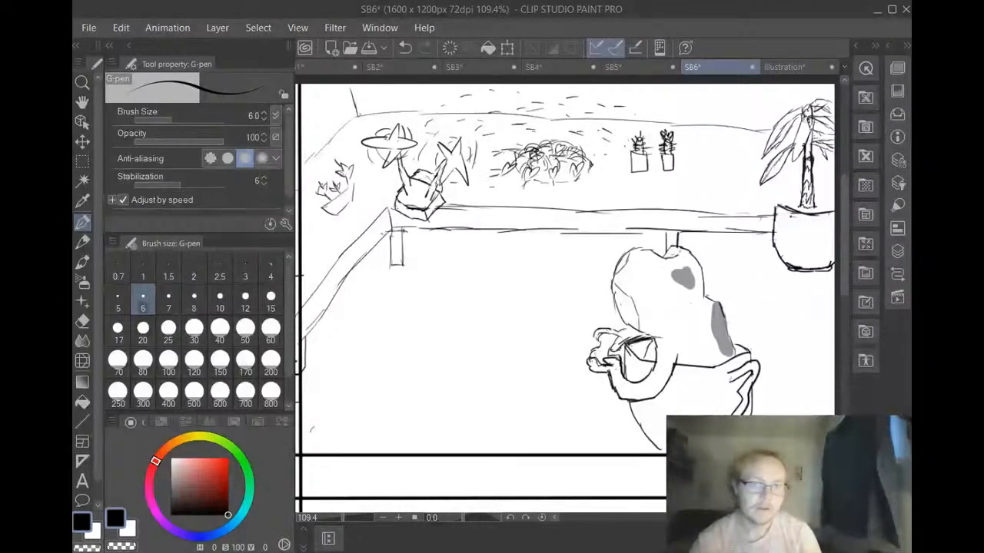
mouse_move(494, 137)
left_mouse_down()
mouse_move(454, 115)
mouse_move(453, 128)
mouse_move(481, 110)
left_mouse_up()
left_click_drag(546, 128, 591, 144)
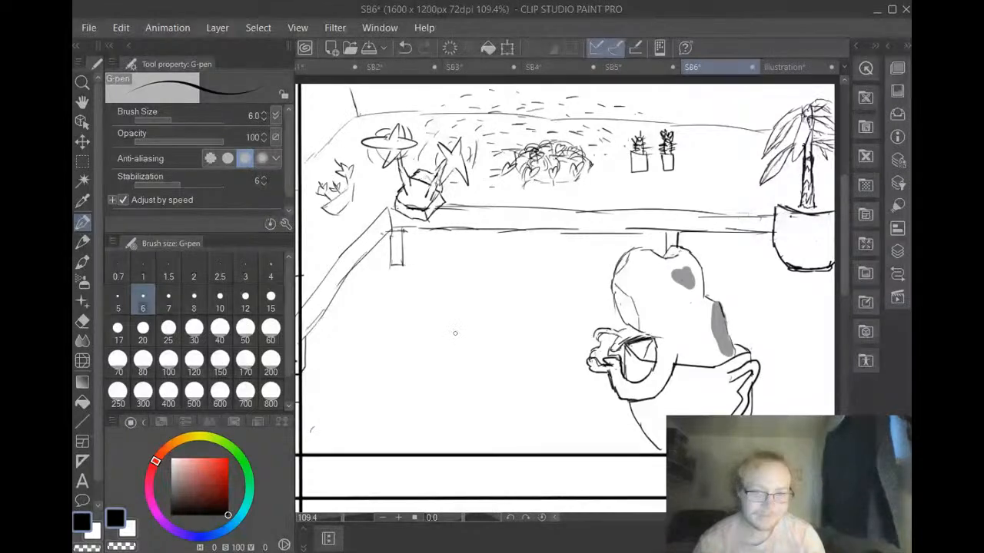
left_click_drag(440, 420, 441, 427)
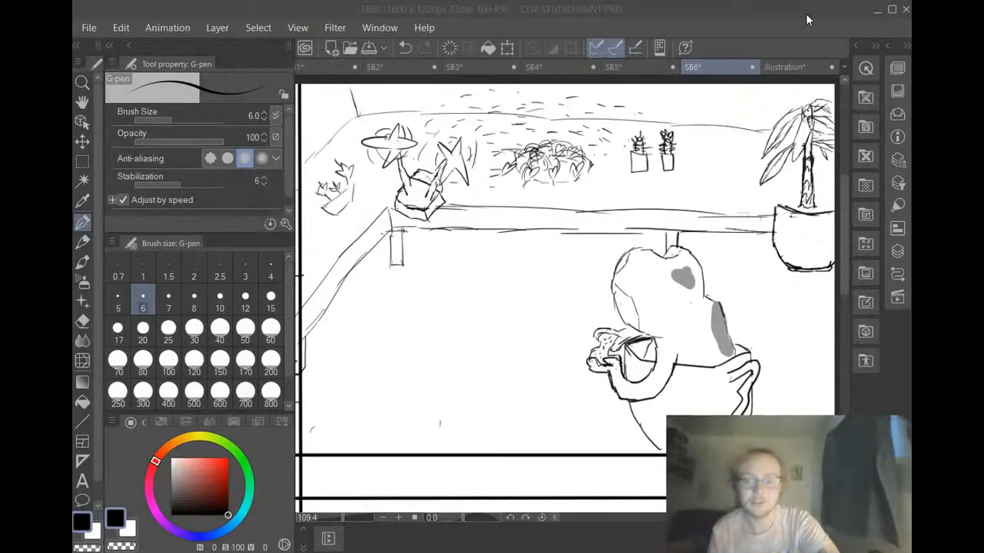
Switch to the YouTube Studio live stream page to check the stream, and return to the SB6 drawing
key("alt+Tab")
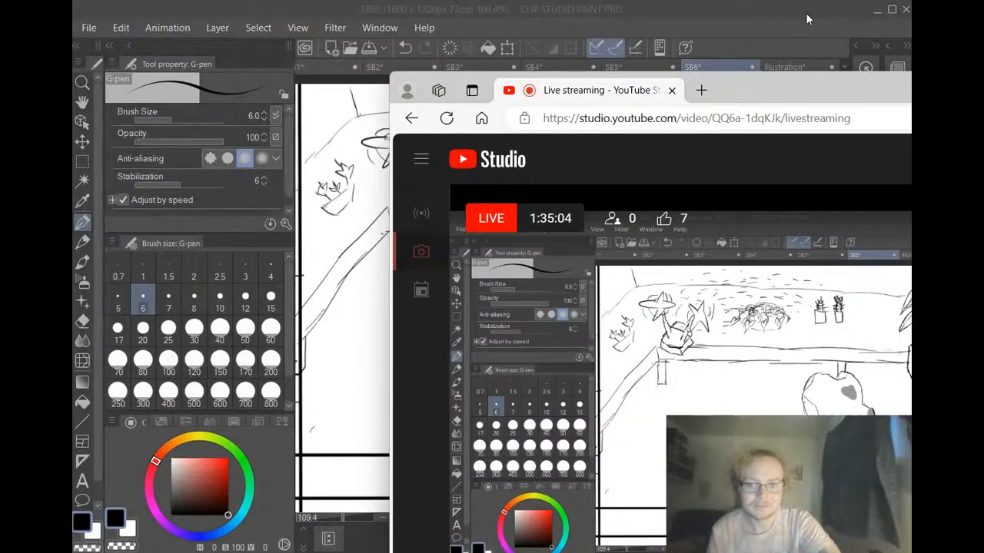
left_click(807, 19)
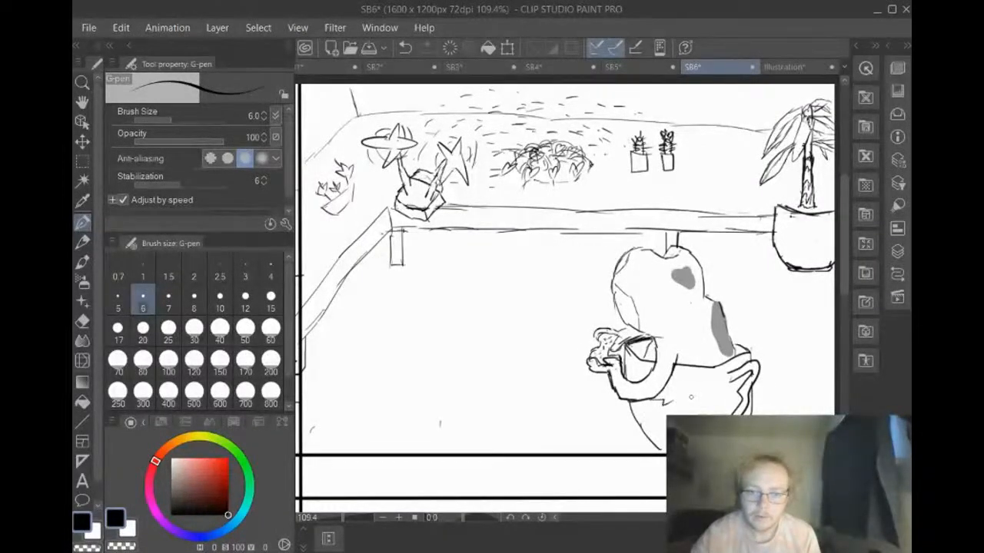
Draw a small heart with zigzag strokes on both sides across the character's lower body
mouse_move(689, 398)
left_mouse_down()
mouse_move(687, 407)
mouse_move(696, 395)
mouse_move(743, 394)
left_mouse_up()
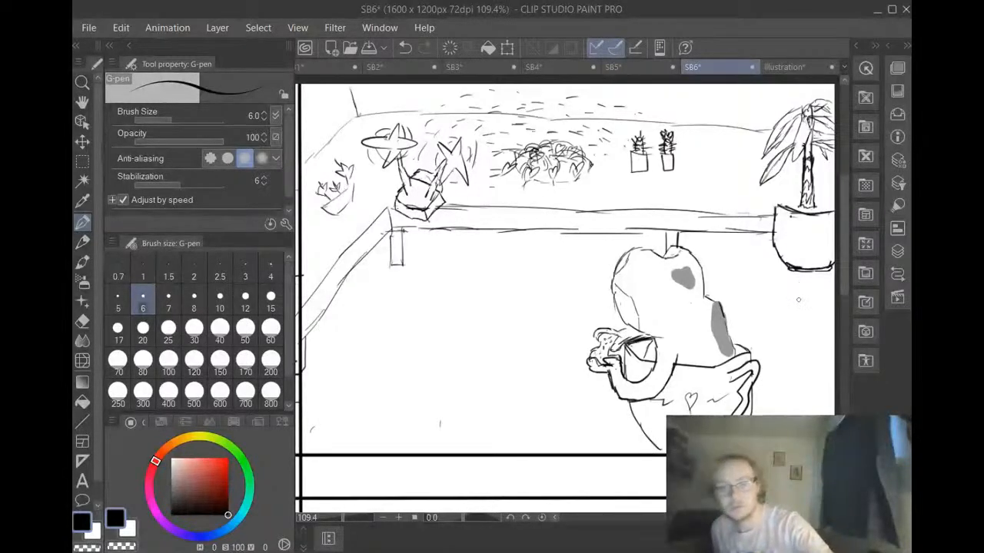
scroll(778, 304, "up", 2)
scroll(778, 303, "down", 2)
scroll(779, 303, "up", 1)
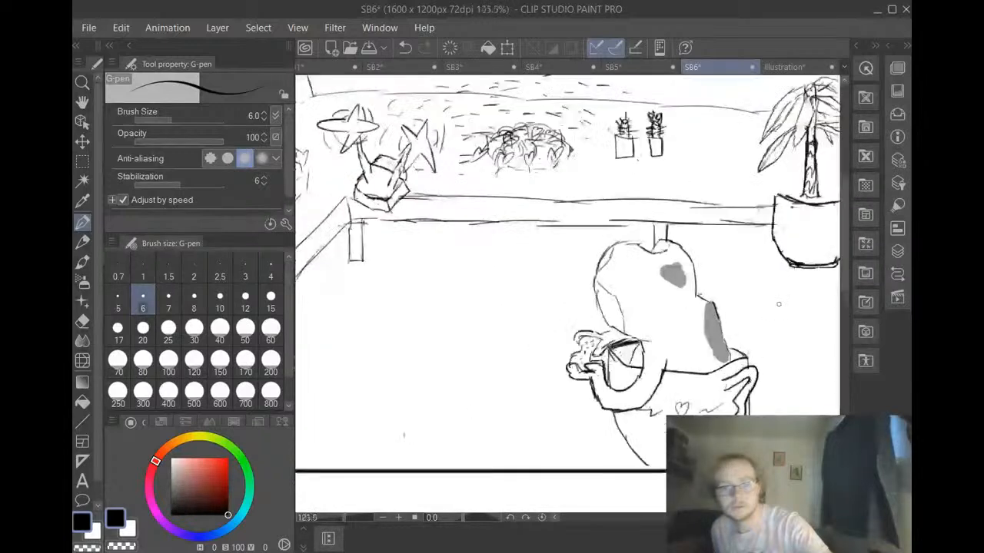
scroll(778, 304, "down", 1)
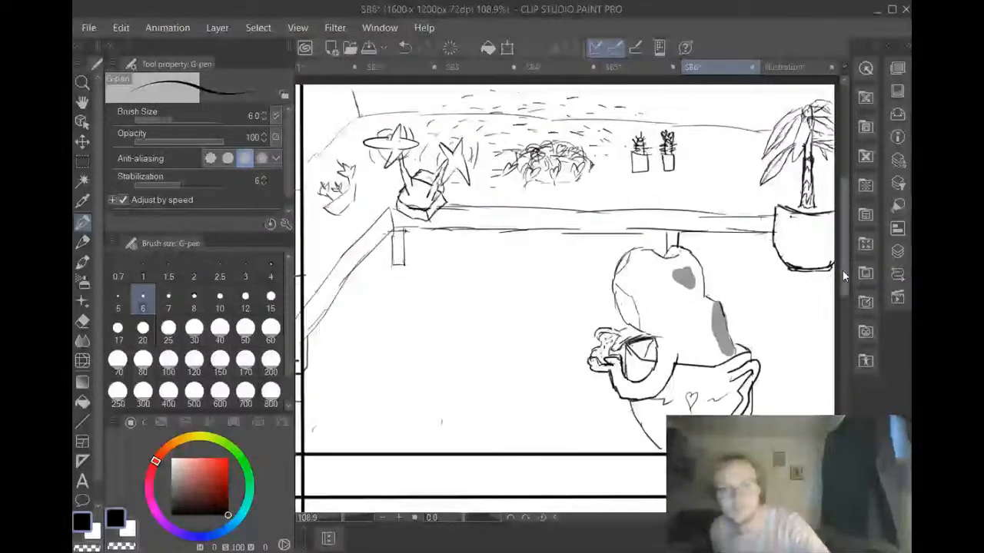
mouse_move(842, 270)
left_mouse_down()
mouse_move(843, 292)
mouse_move(842, 281)
left_mouse_up()
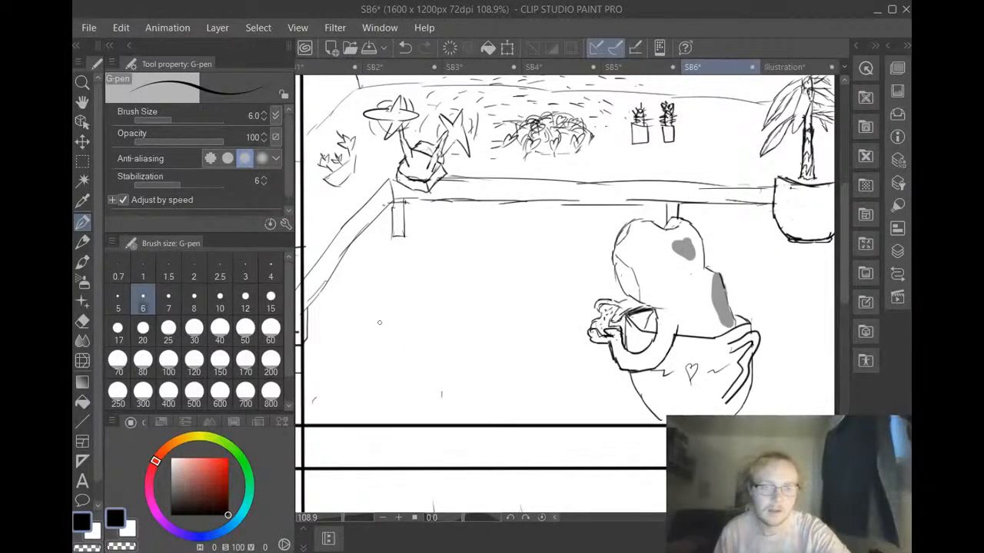
Examine all four storyboard panels of the SB6 page, comparing the finished upper scenes with the rough lower sketches
scroll(468, 332, "down", 2)
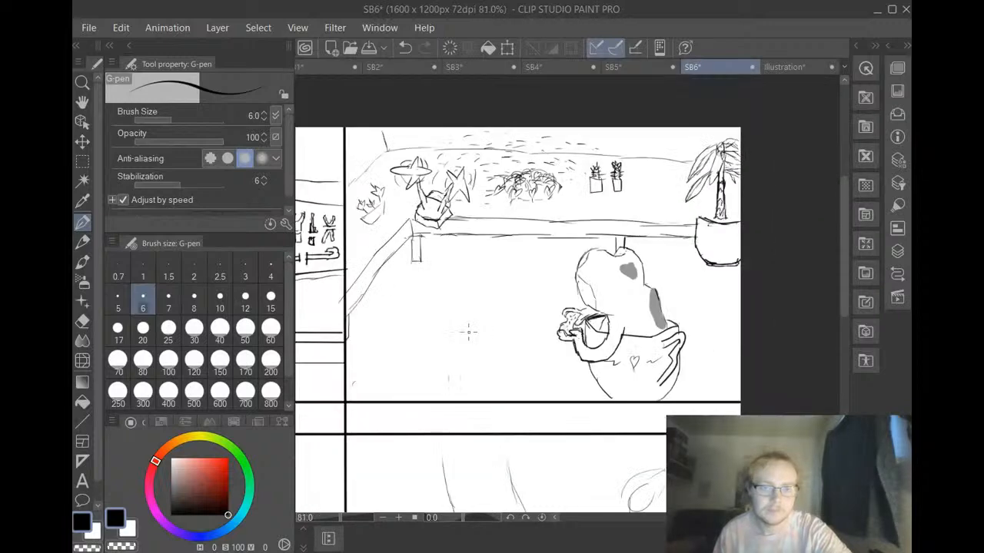
left_click_drag(730, 517, 681, 517)
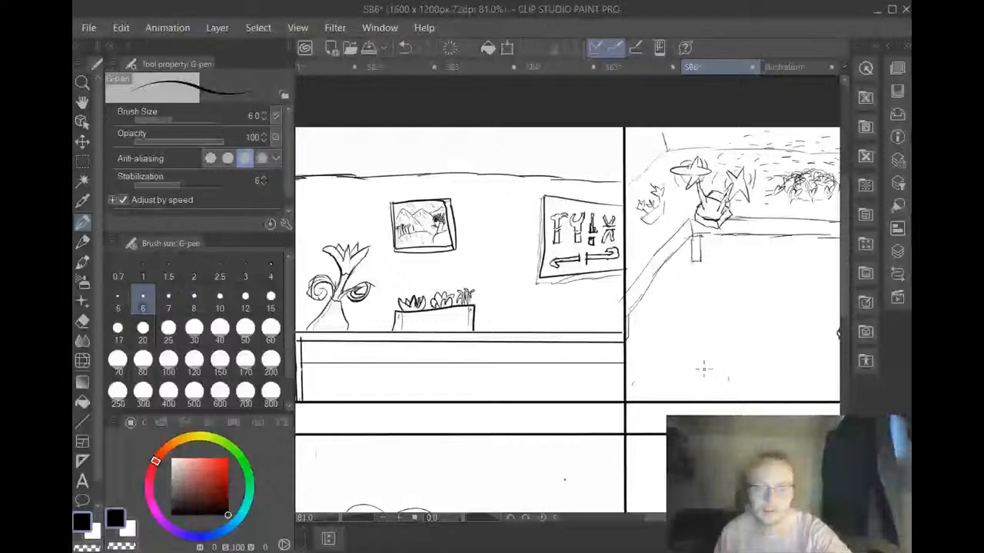
scroll(704, 367, "down", 2)
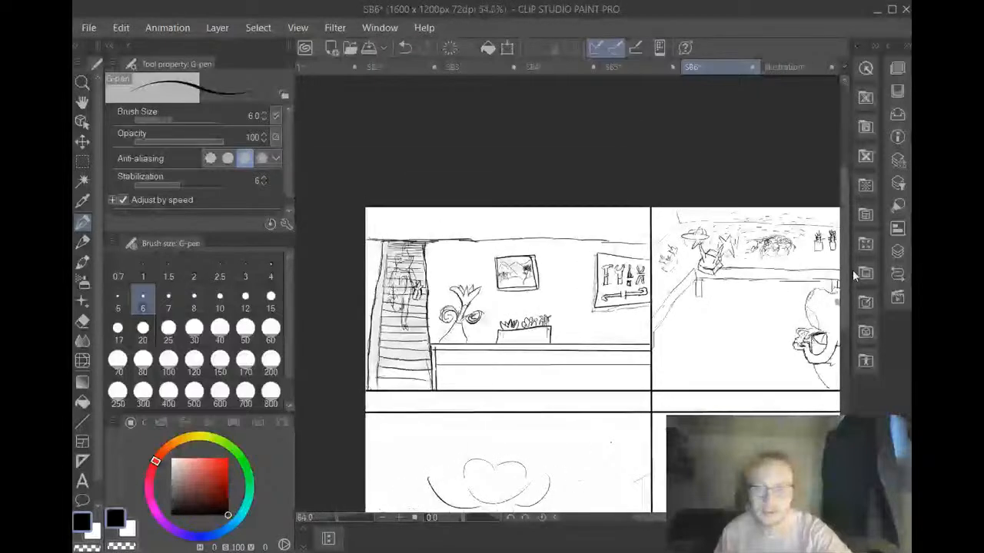
left_click_drag(842, 266, 852, 312)
left_click_drag(703, 518, 730, 518)
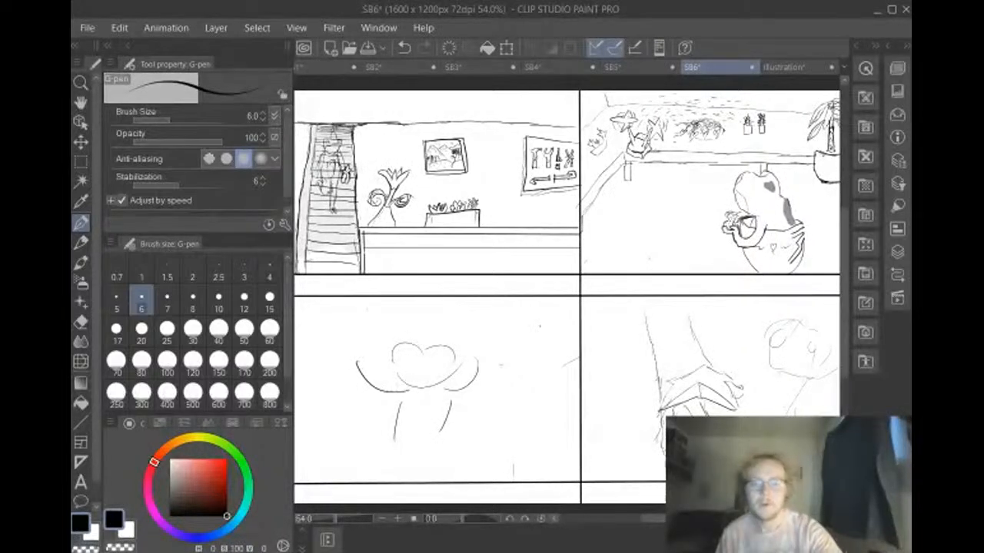
scroll(569, 297, "down", 1)
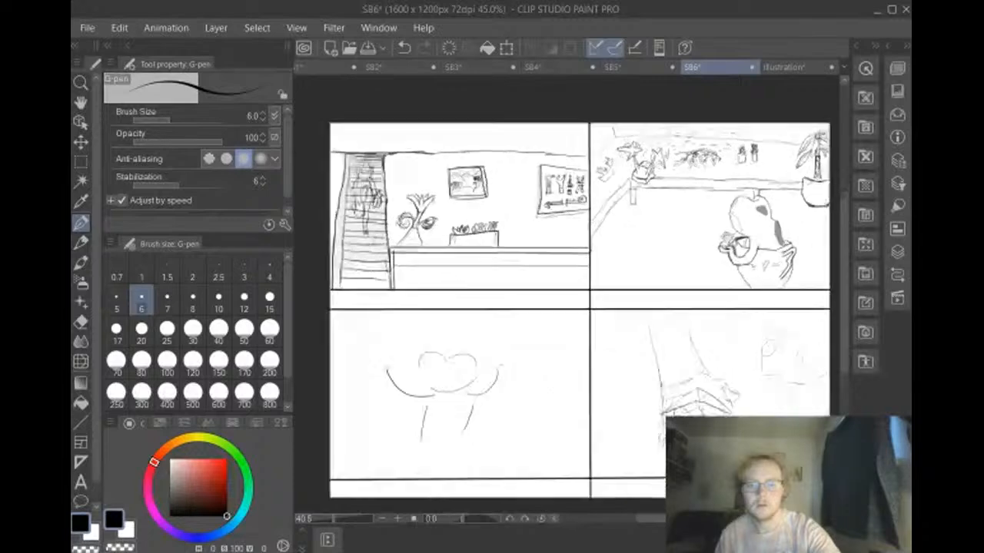
scroll(675, 423, "up", 1)
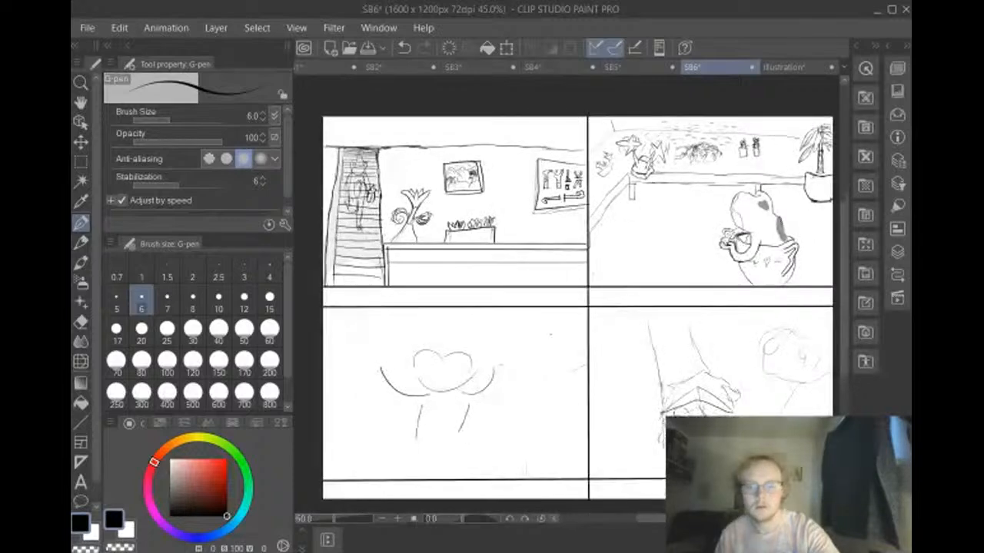
scroll(680, 448, "up", 3)
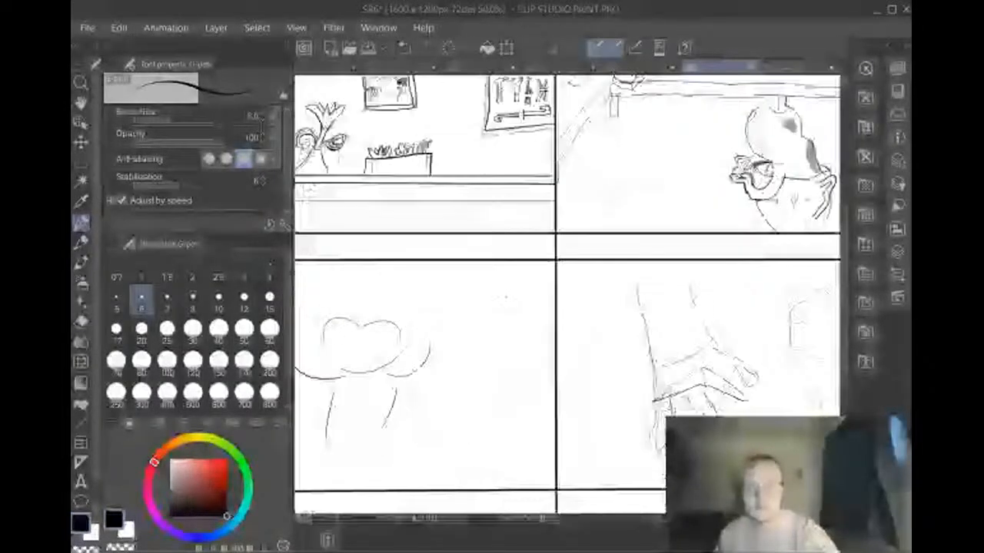
scroll(680, 448, "down", 3)
scroll(679, 448, "up", 1)
scroll(679, 448, "down", 2)
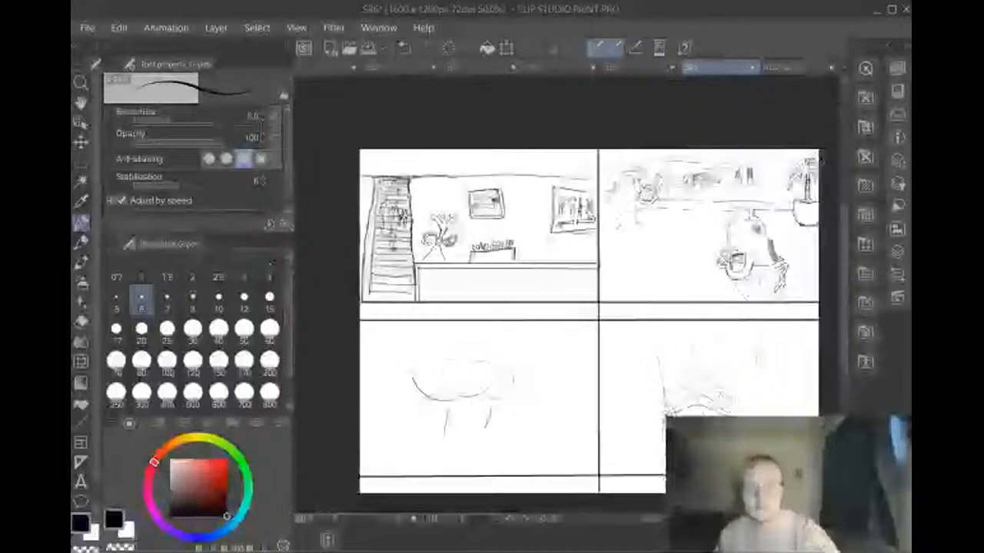
scroll(680, 448, "up", 1)
scroll(680, 448, "up", 1)
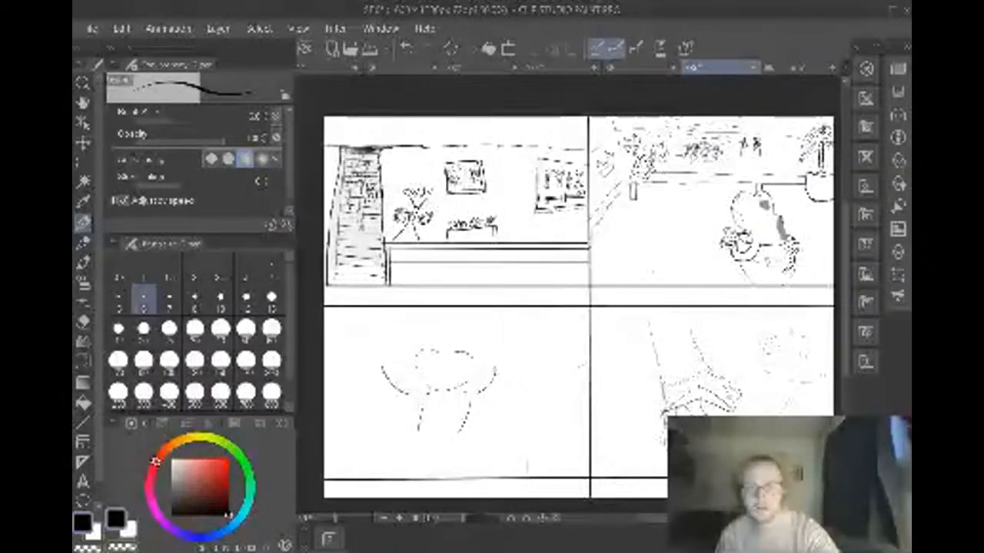
scroll(569, 307, "right", 2)
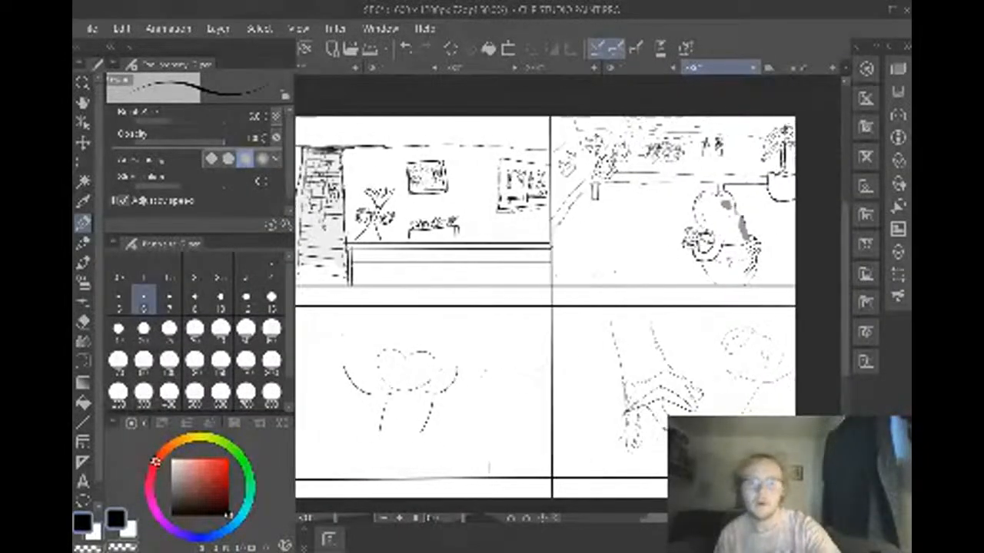
scroll(569, 308, "left", 1)
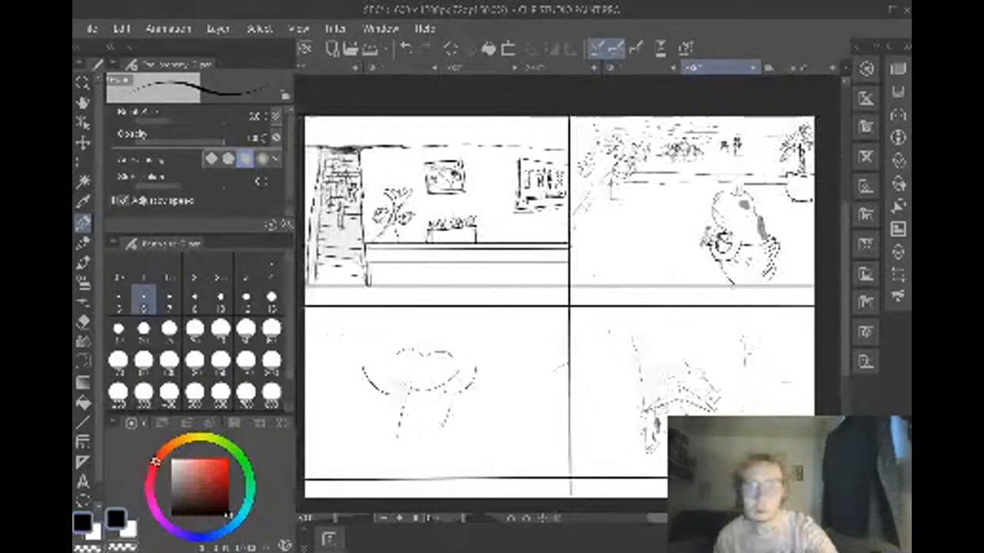